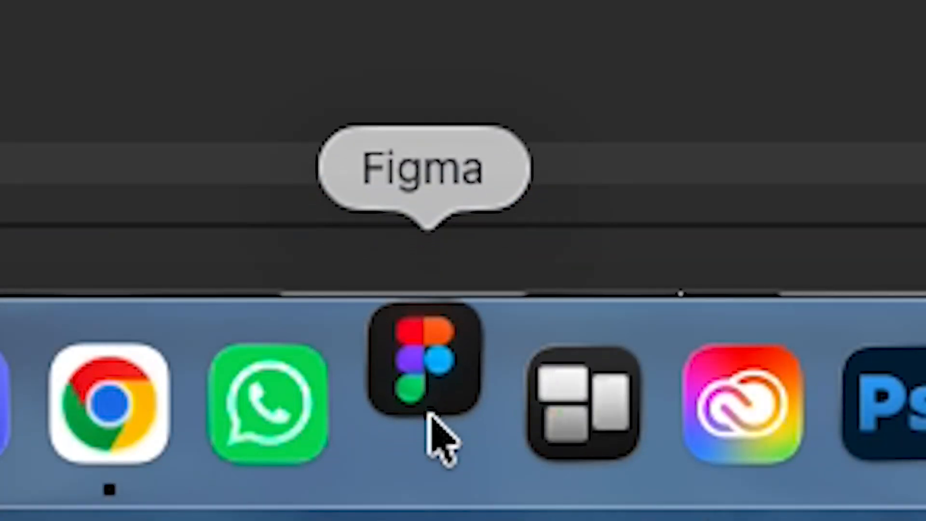
# Step: Switch to Figma and add a text layer reading "This is Heading" on the empty canvas
pyautogui.click(431, 418)
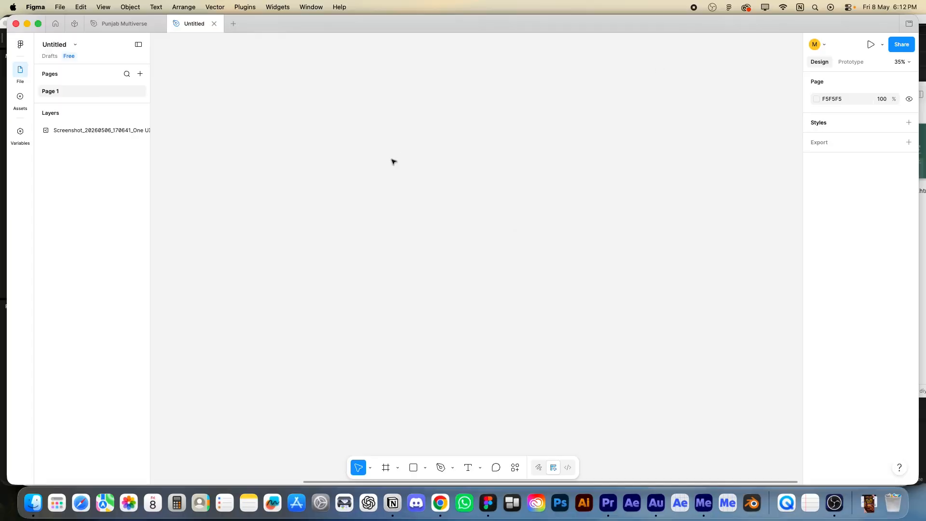
pyautogui.click(469, 469)
pyautogui.click(404, 202)
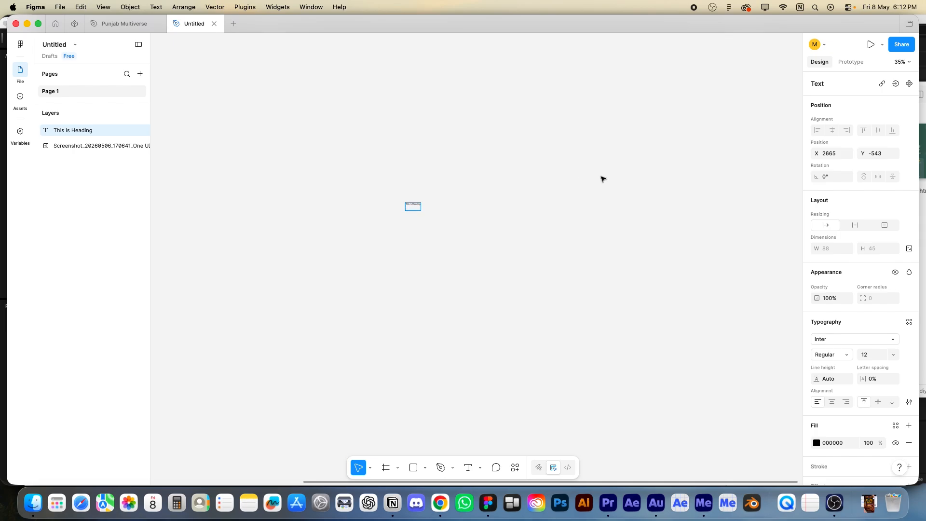
pyautogui.press('Escape')
pyautogui.press('Escape')
# Step: Set the font size of the "This is Heading" text to 40
pyautogui.press('z')
pyautogui.moveTo(393, 172); pyautogui.dragTo(457, 218)
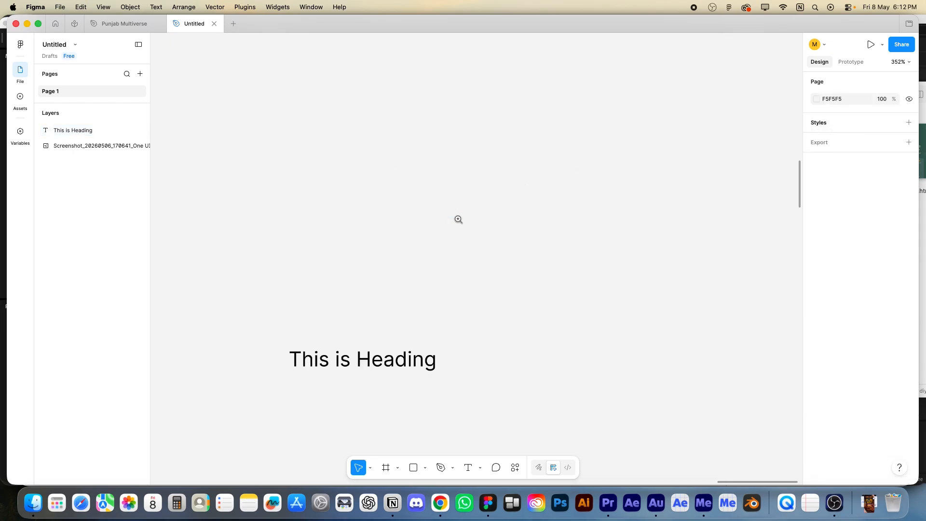
pyautogui.moveTo(418, 282); pyautogui.dragTo(485, 167)
pyautogui.click(457, 250)
pyautogui.click(874, 354)
pyautogui.write('48')
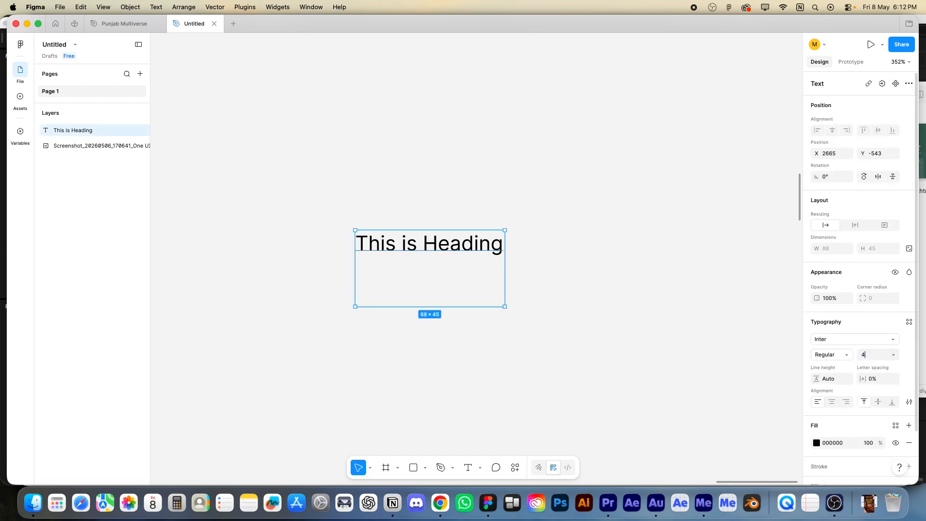
pyautogui.press('Return')
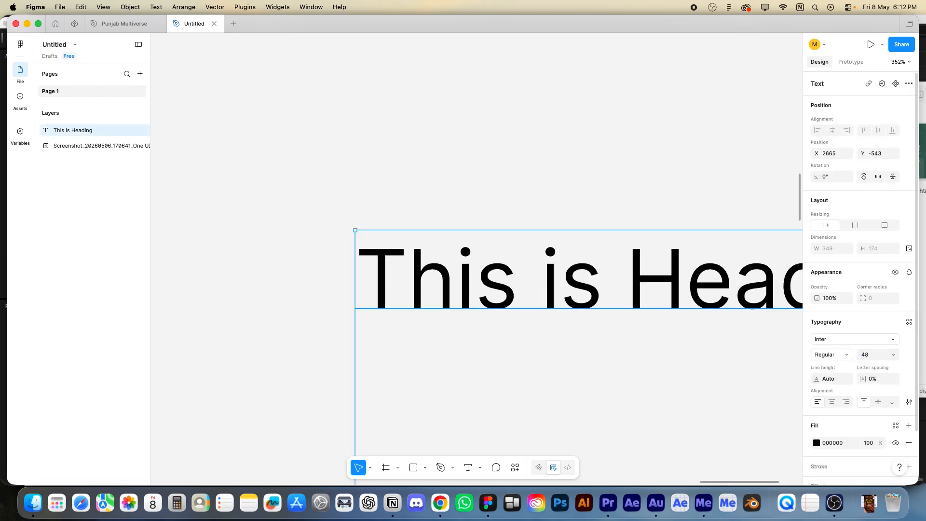
pyautogui.write('40')
pyautogui.press('Return')
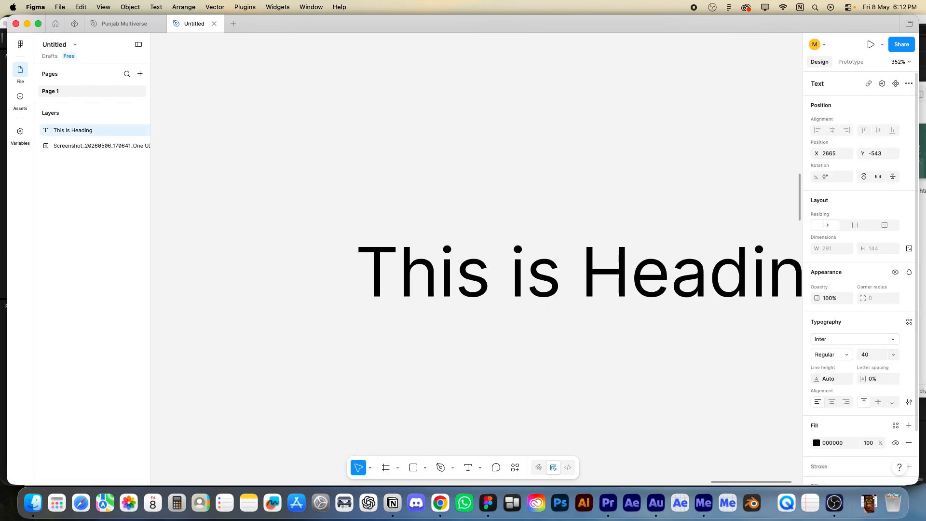
# Step: Remove the empty lines after the words in the heading text layer
pyautogui.keyDown('alt'); pyautogui.click(429, 230); pyautogui.keyUp('alt')
pyautogui.doubleClick(481, 229)
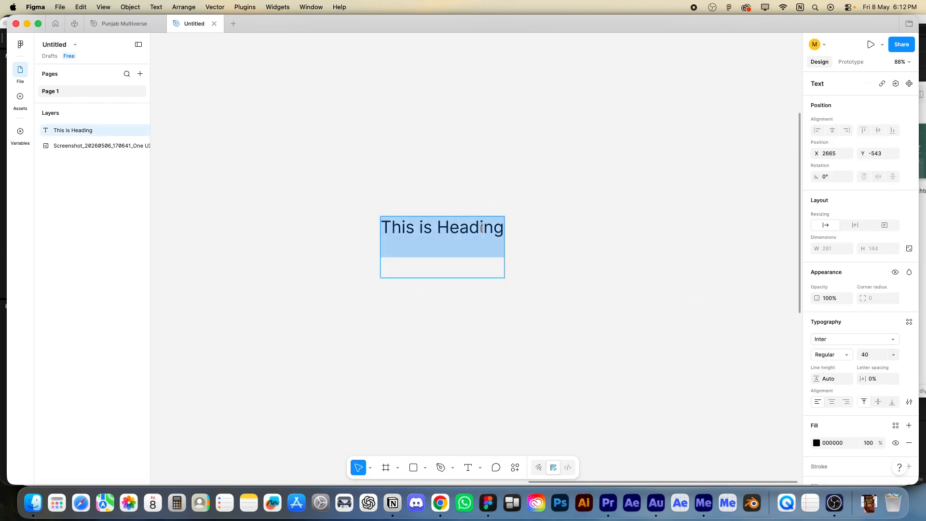
pyautogui.press('Right')
pyautogui.press('BackSpace')
pyautogui.press('BackSpace')
pyautogui.press('Escape')
# Step: Duplicate the heading directly below itself and change the copy's text to "This the Paragraph text for this card"
pyautogui.moveTo(475, 235); pyautogui.dragTo(444, 256)
pyautogui.doubleClick(450, 261)
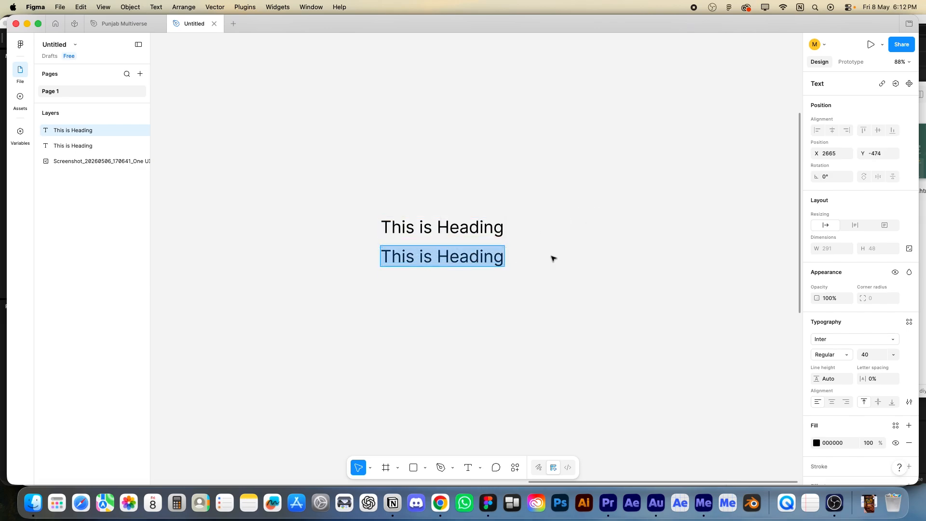
pyautogui.write('This the Paragrap')
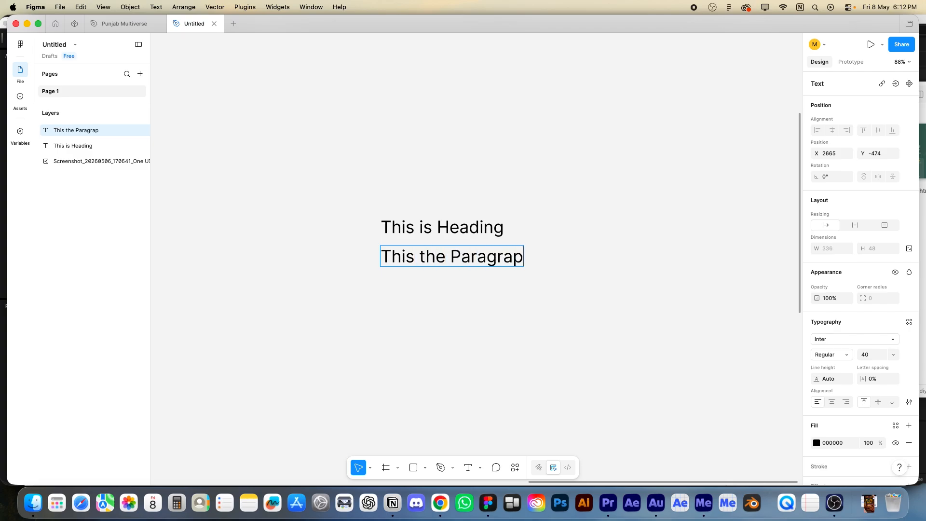
pyautogui.write('h text fo')
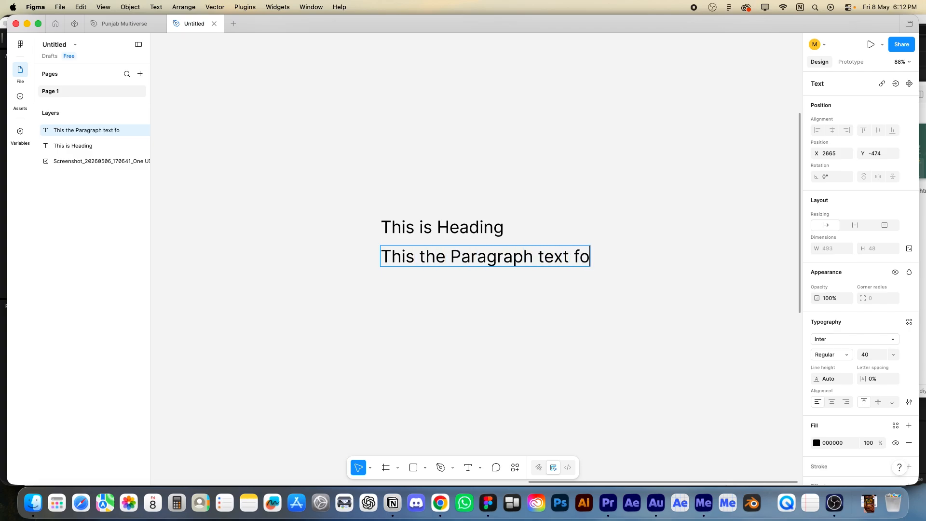
pyautogui.write('r this card')
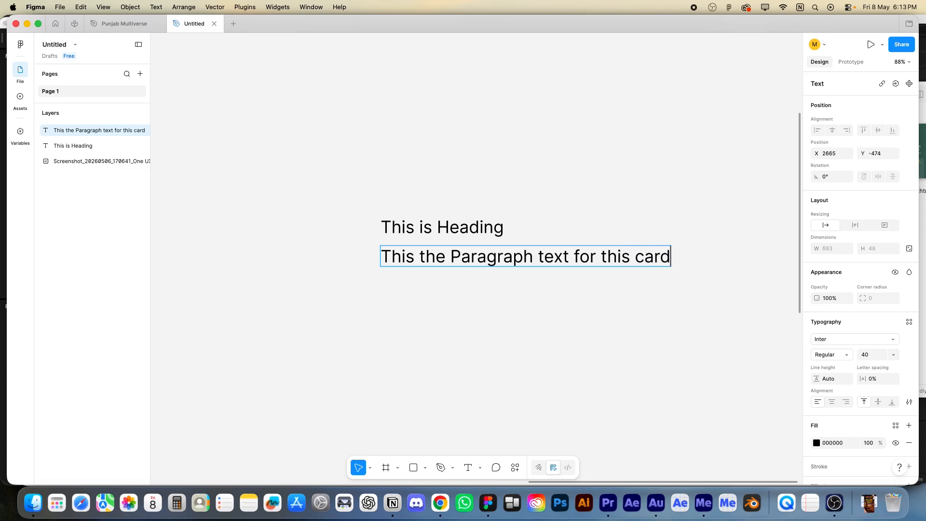
# Step: Set the font weight of the "This is Heading" text to Bold
pyautogui.keyDown('shift'); pyautogui.click(454, 225); pyautogui.keyUp('shift')
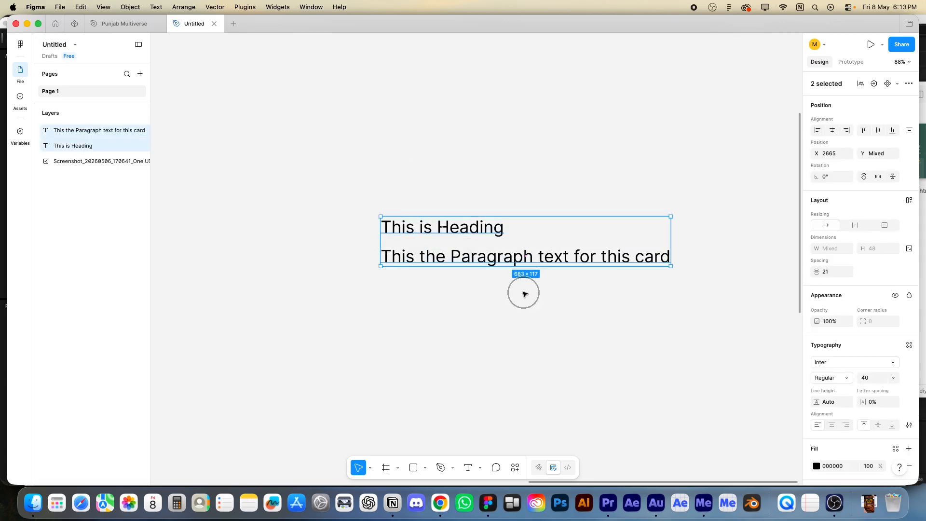
pyautogui.click(525, 294)
pyautogui.click(521, 264)
pyautogui.click(480, 227)
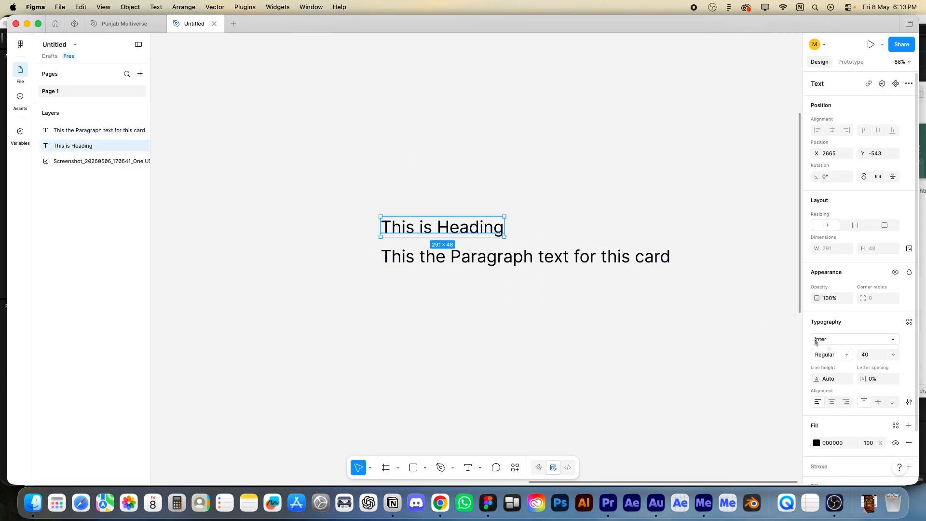
pyautogui.click(846, 352)
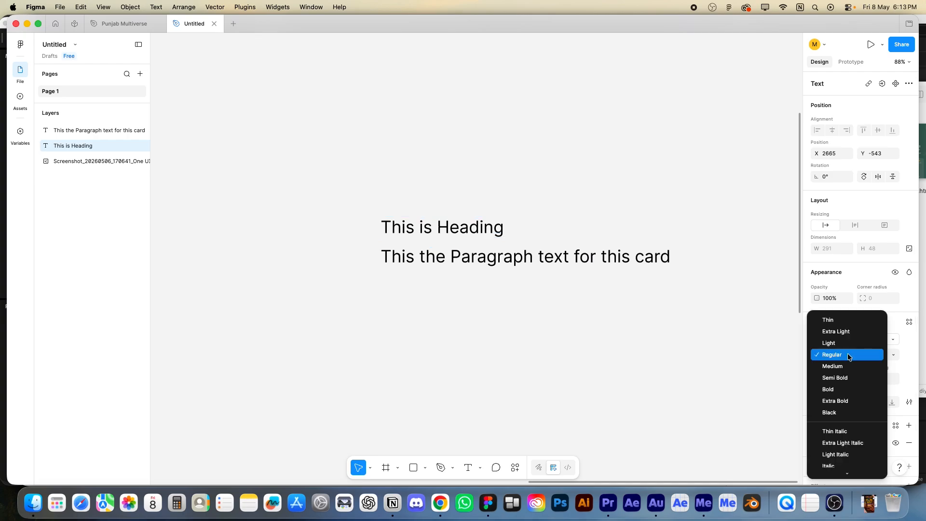
pyautogui.click(840, 386)
# Step: Choose the Regular font weight for the paragraph text
pyautogui.click(462, 263)
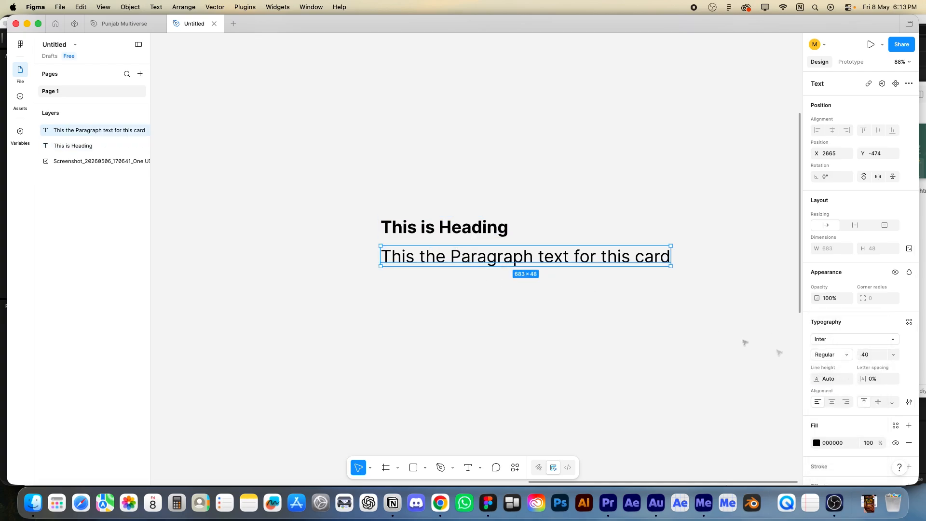
pyautogui.click(846, 355)
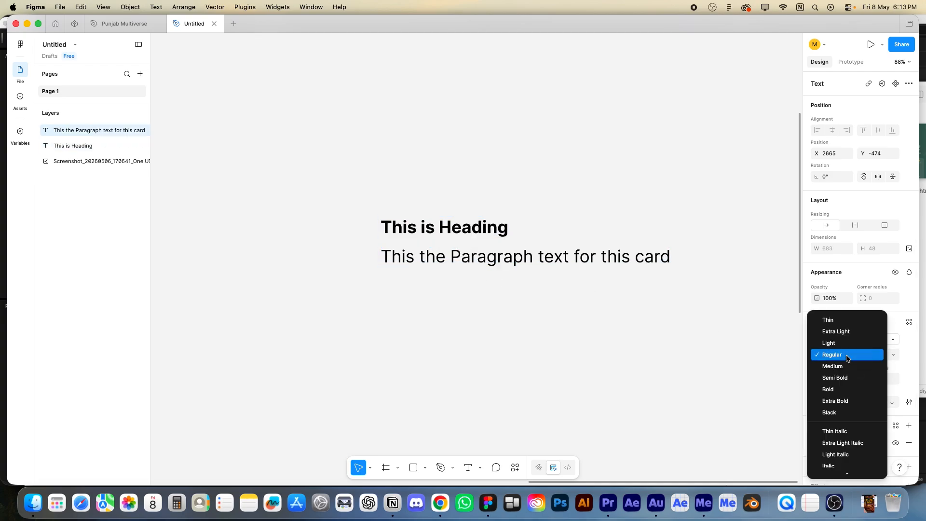
pyautogui.click(848, 355)
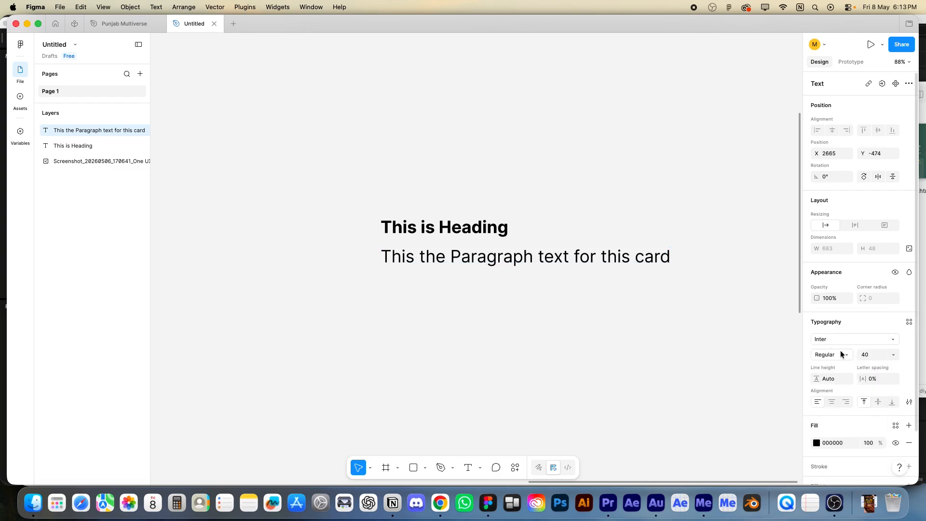
# Step: Set the heading text's fill color to 222222
pyautogui.click(492, 231)
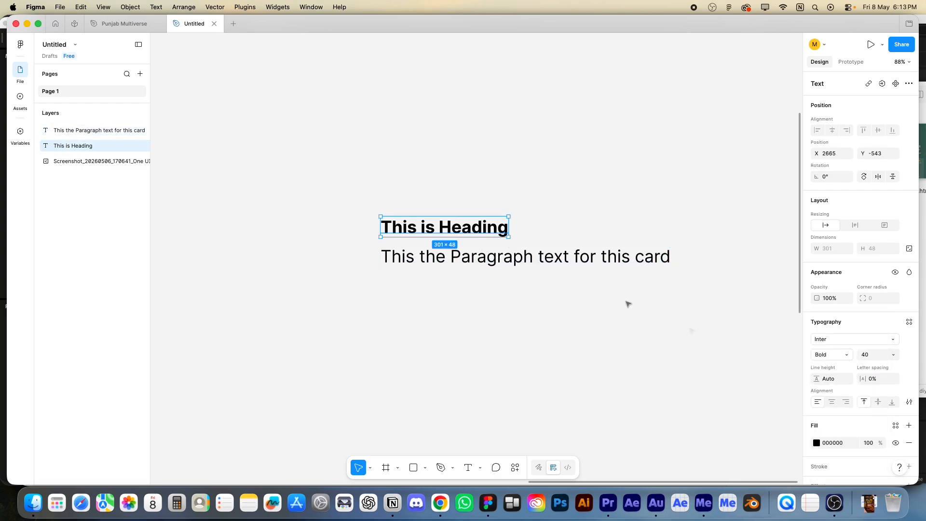
pyautogui.click(836, 445)
pyautogui.write('222222')
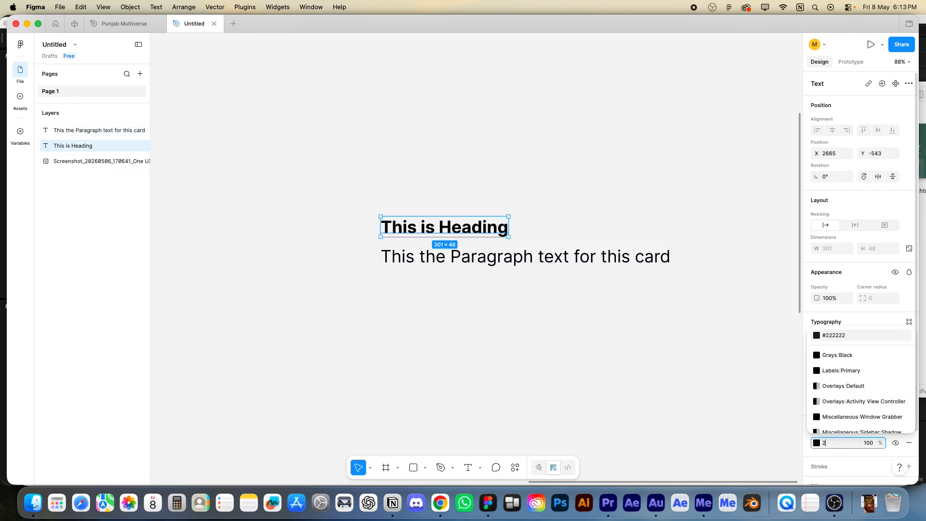
pyautogui.press('Return')
# Step: Set the paragraph text's fill color to 444444
pyautogui.click(529, 256)
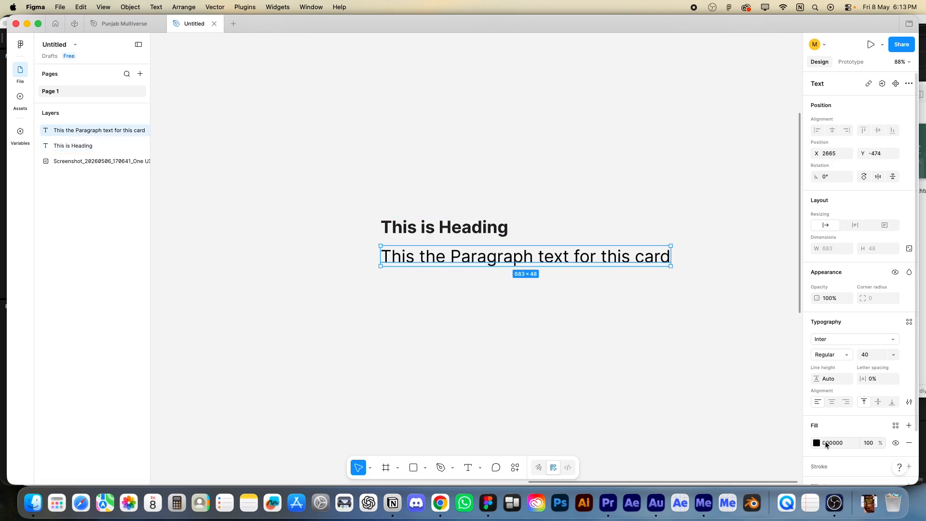
pyautogui.click(830, 443)
pyautogui.write('222222')
pyautogui.press('Return')
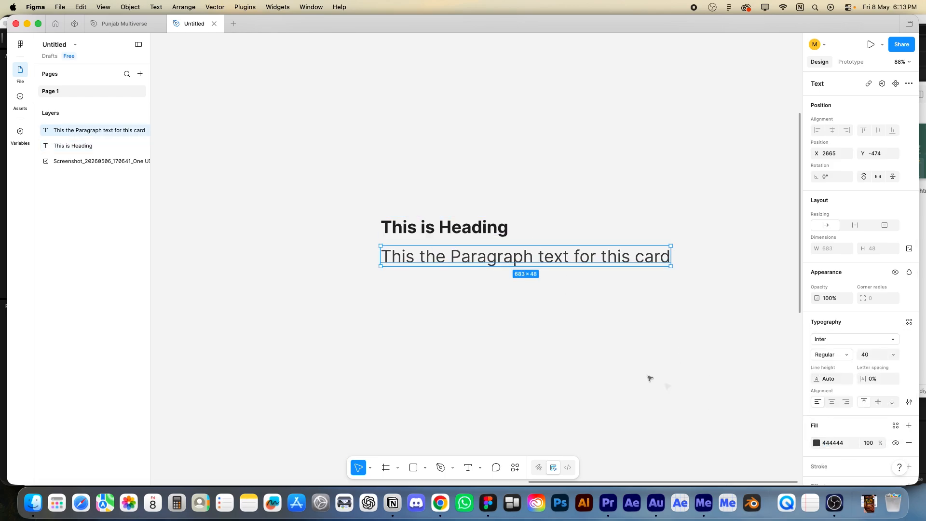
# Step: Set the paragraph text's font size to 32
pyautogui.click(454, 275)
pyautogui.click(438, 259)
pyautogui.click(867, 355)
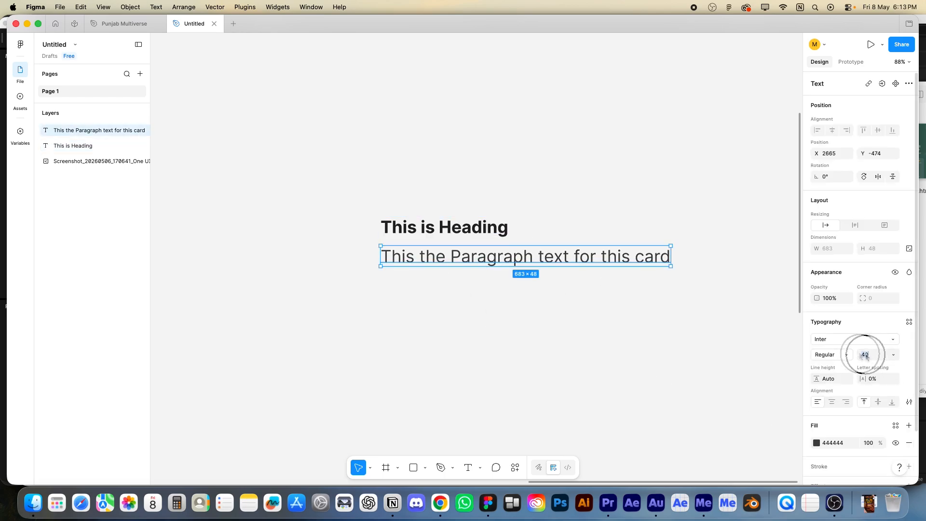
pyautogui.write('3')
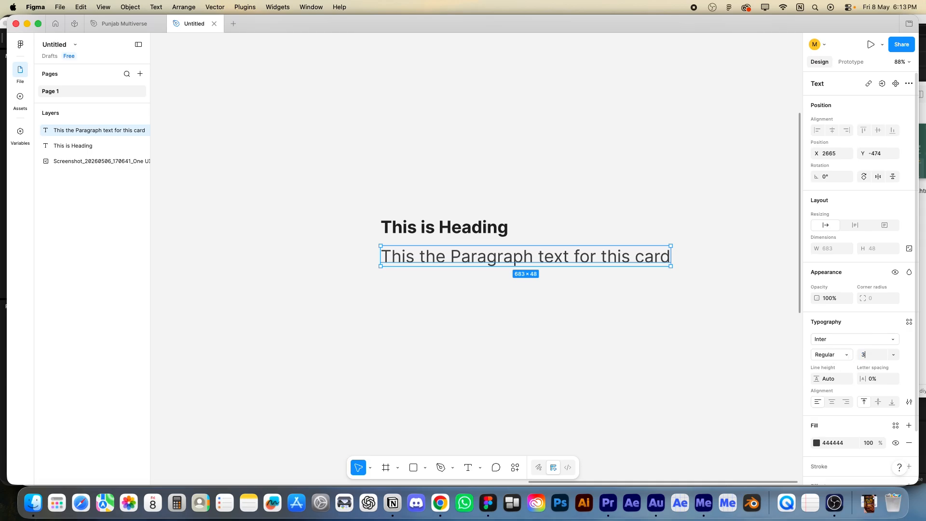
pyautogui.write('62')
pyautogui.press('Return')
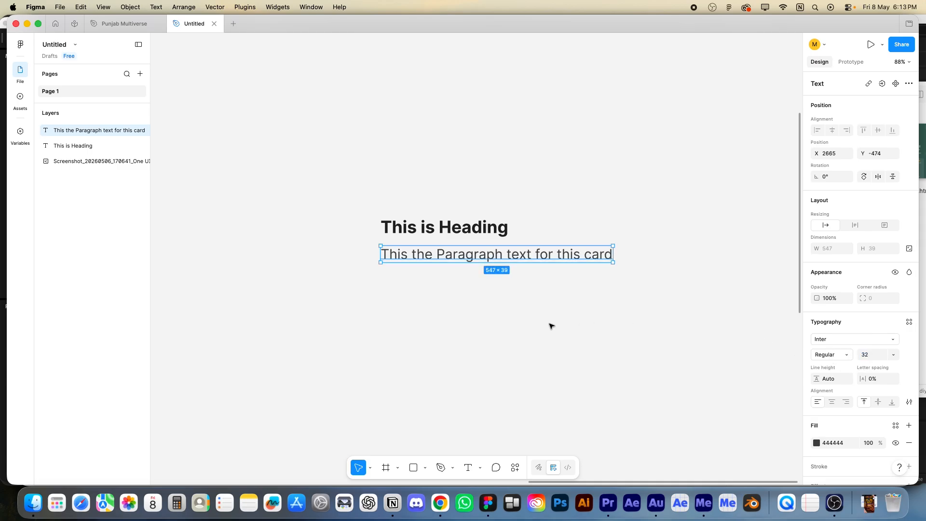
# Step: Wrap the heading and paragraph texts together in a vertical auto layout frame
pyautogui.moveTo(447, 197); pyautogui.dragTo(485, 295)
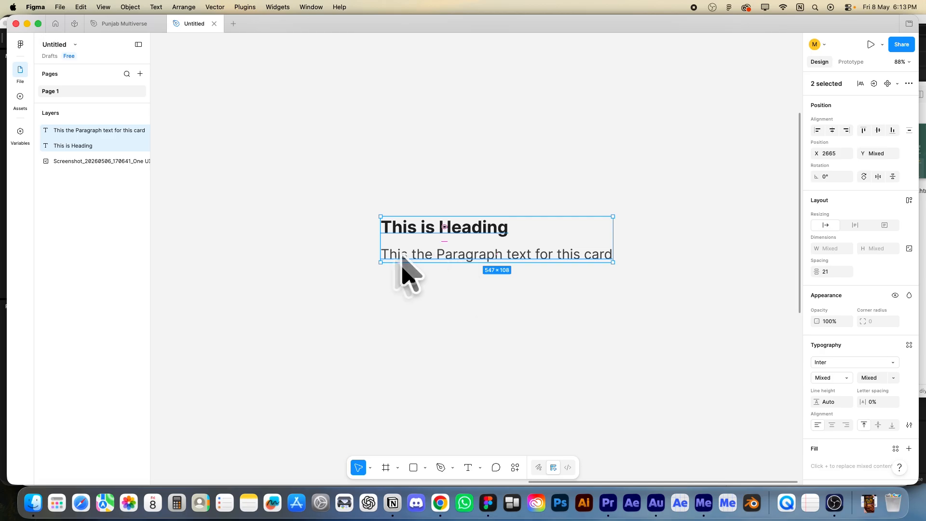
pyautogui.rightClick(450, 253)
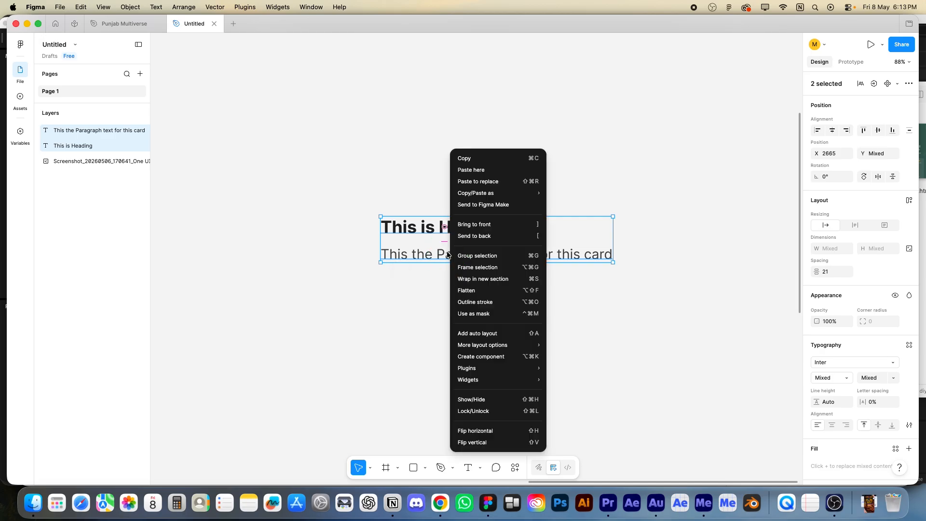
pyautogui.moveTo(507, 350)
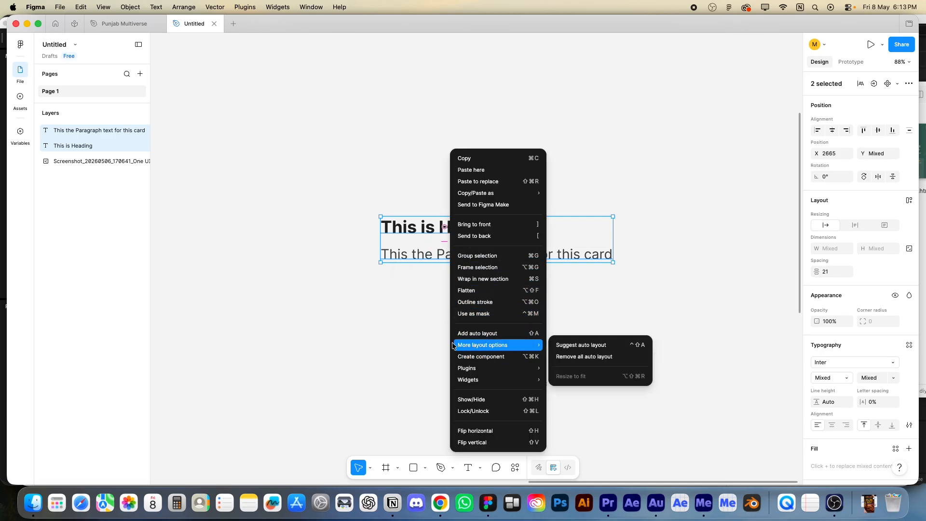
pyautogui.click(505, 336)
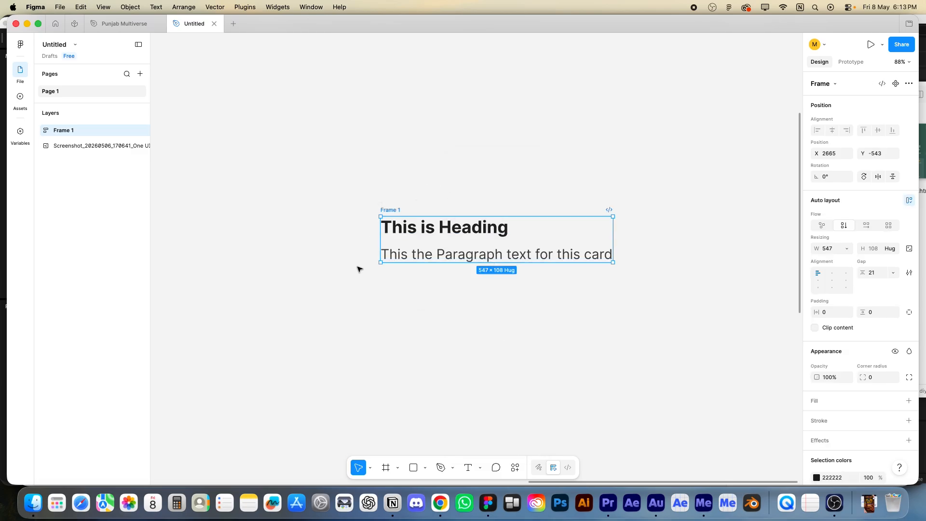
# Step: Draw a rectangle about 131 × 187 below the text frame
pyautogui.hscroll(2, 360, 269)
pyautogui.scroll(-1, 359, 269)
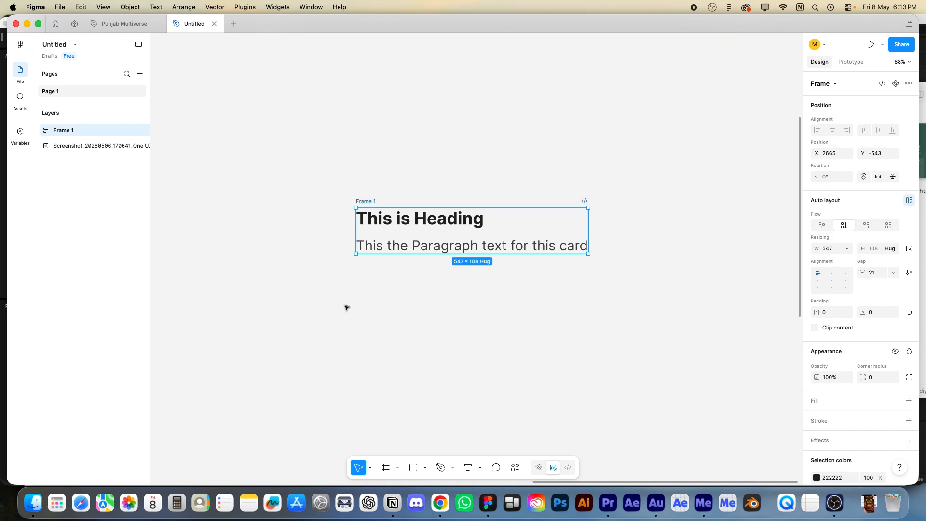
pyautogui.moveTo(365, 285); pyautogui.dragTo(389, 287)
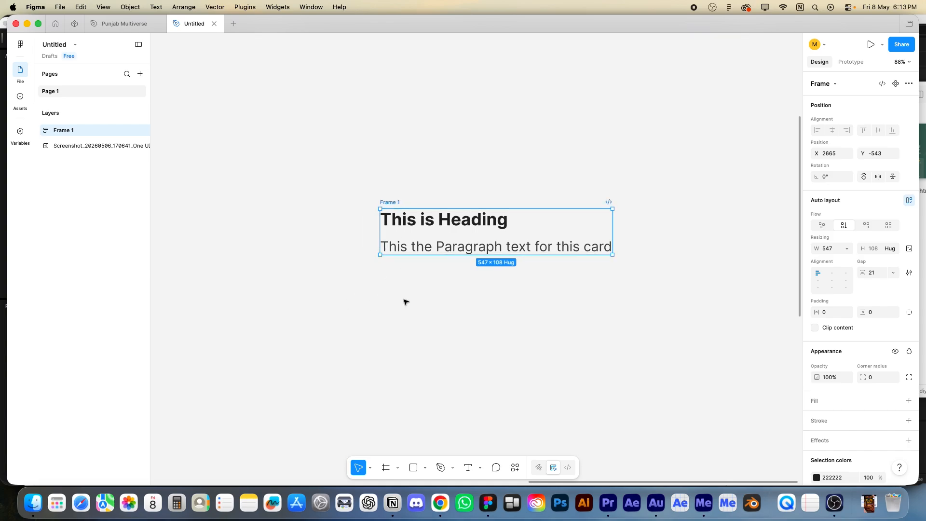
pyautogui.click(414, 468)
pyautogui.moveTo(385, 276); pyautogui.dragTo(441, 356)
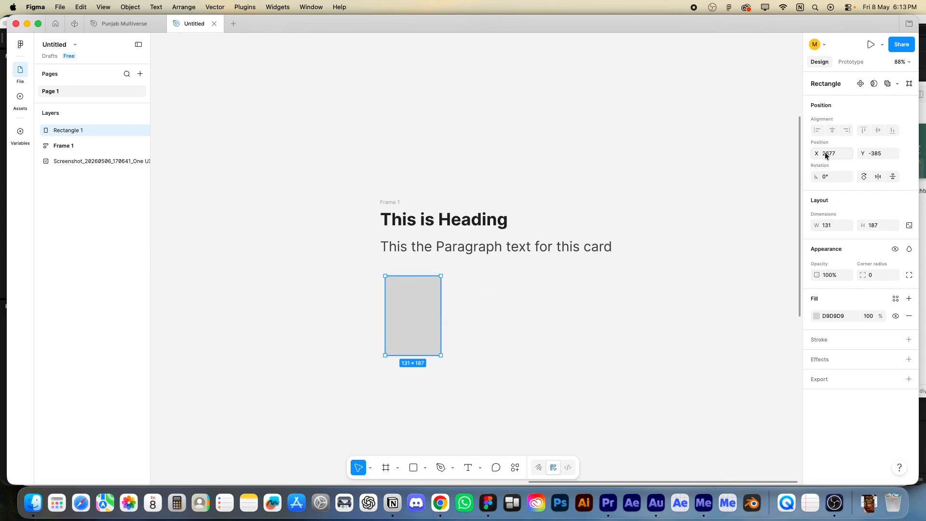
# Step: Resize the rectangle to a width of 200 and a height of 200
pyautogui.click(832, 226)
pyautogui.write('200')
pyautogui.press('Tab')
pyautogui.write('200')
pyautogui.press('Return')
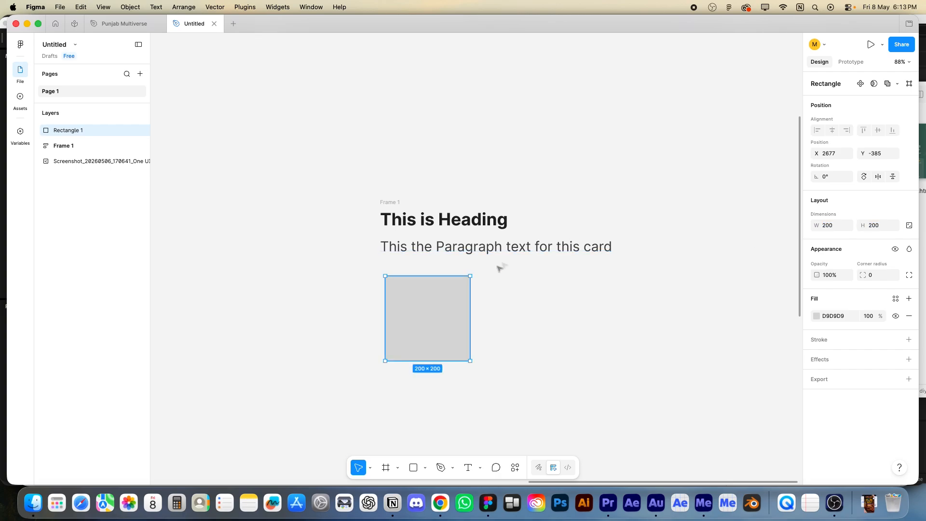
# Step: Set the square's corner radius to 32 and move it to the left side of the text frame
pyautogui.click(870, 275)
pyautogui.write('32')
pyautogui.press('Return')
pyautogui.moveTo(424, 319); pyautogui.dragTo(331, 245)
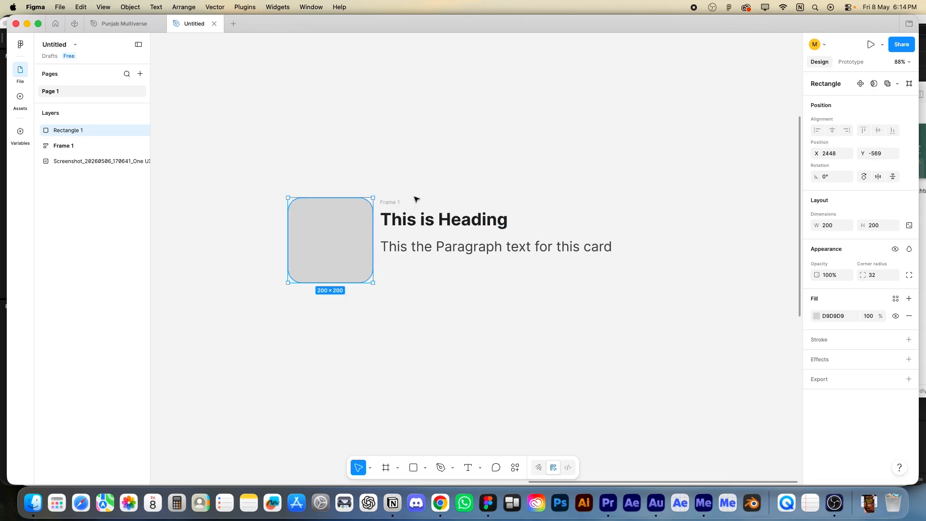
# Step: Wrap the rounded square and the text frame together in a horizontal auto layout frame
pyautogui.click(391, 202)
pyautogui.keyDown('shift'); pyautogui.click(339, 221); pyautogui.keyUp('shift')
pyautogui.hotkey('shift', 'a')
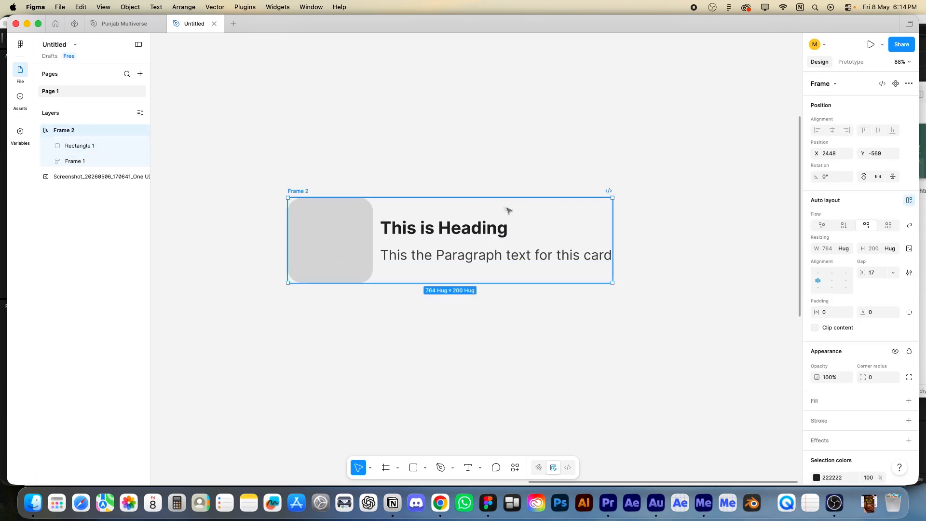
pyautogui.click(453, 168)
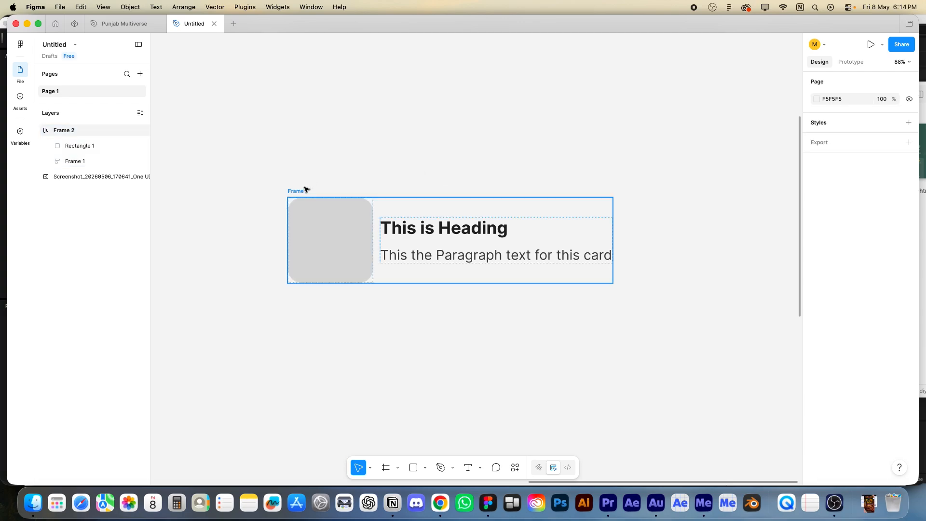
# Step: Give the outer auto layout frame a white FFFFFF fill
pyautogui.click(311, 227)
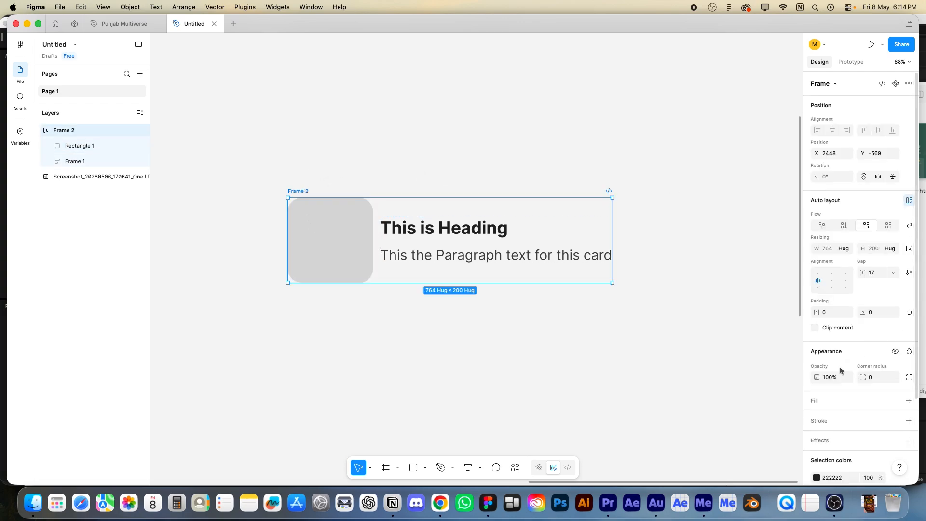
pyautogui.click(862, 404)
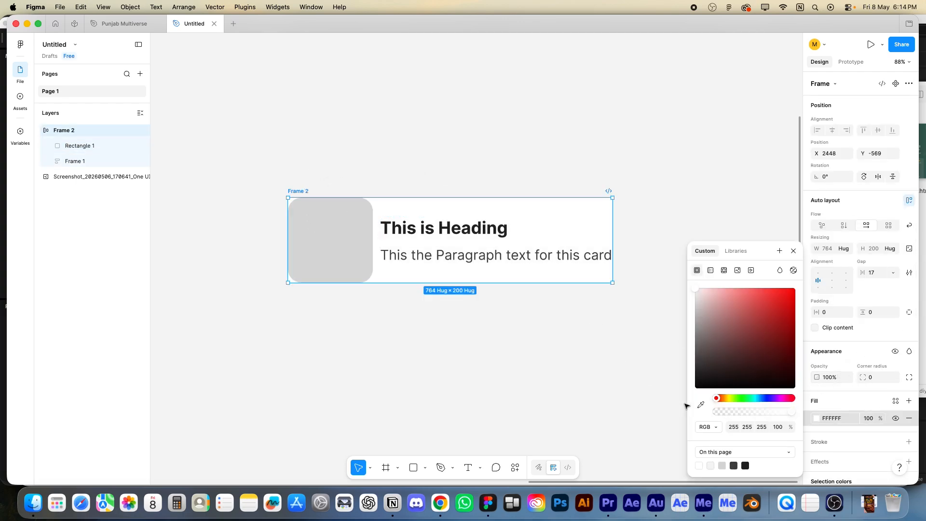
pyautogui.click(555, 316)
# Step: Add a drop shadow effect with a blur of 15 to the outer frame
pyautogui.click(295, 191)
pyautogui.scroll(-3, 848, 376)
pyautogui.scroll(-1, 848, 376)
pyautogui.click(868, 388)
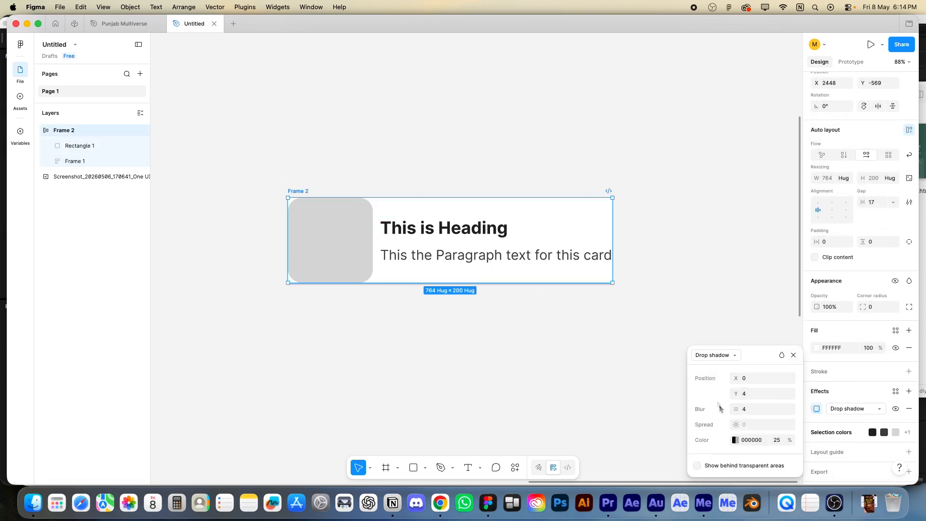
pyautogui.click(737, 409)
pyautogui.write('10')
pyautogui.press('Return')
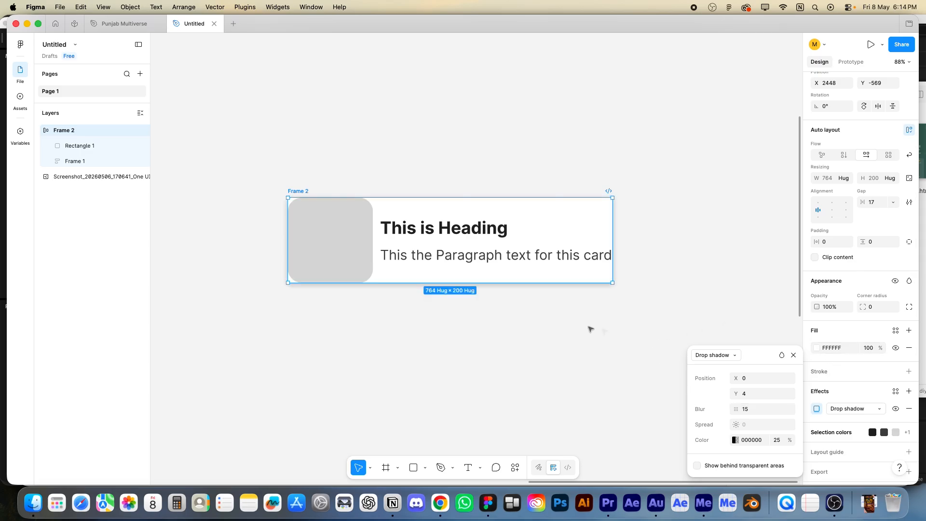
pyautogui.click(564, 325)
# Step: Set the outer frame's horizontal and vertical padding to 32
pyautogui.click(331, 240)
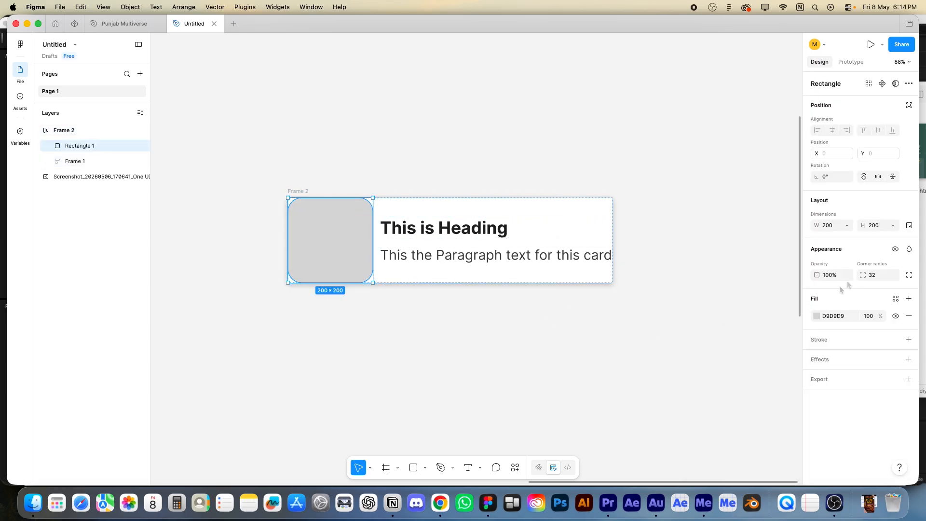
pyautogui.click(298, 191)
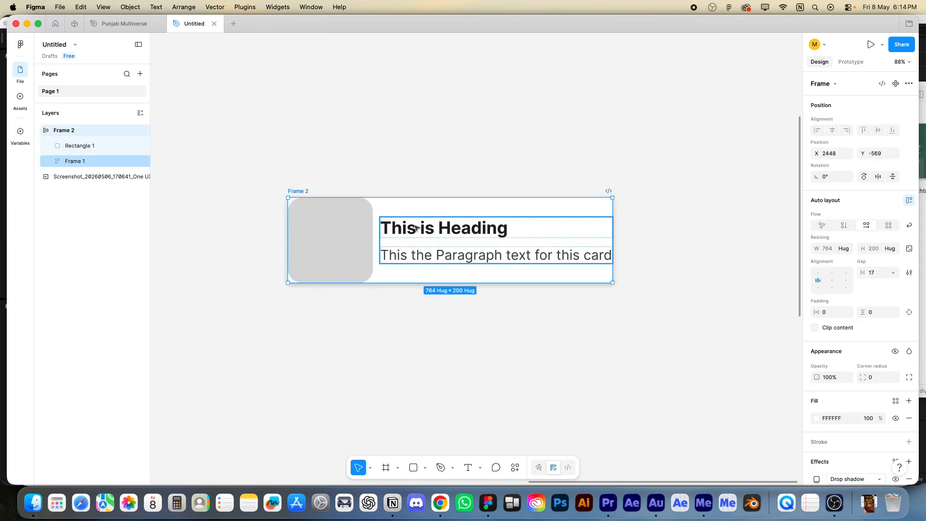
pyautogui.click(838, 312)
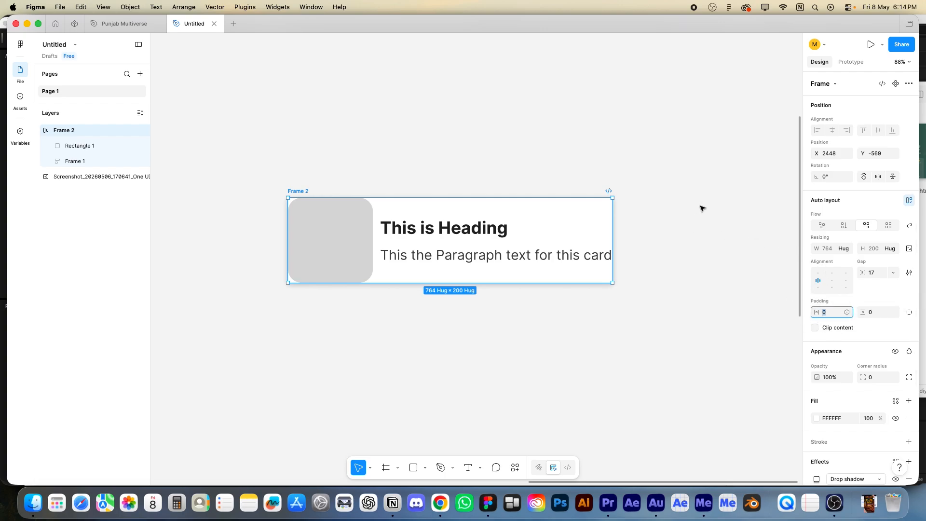
pyautogui.write('32')
pyautogui.press('Return')
pyautogui.click(867, 315)
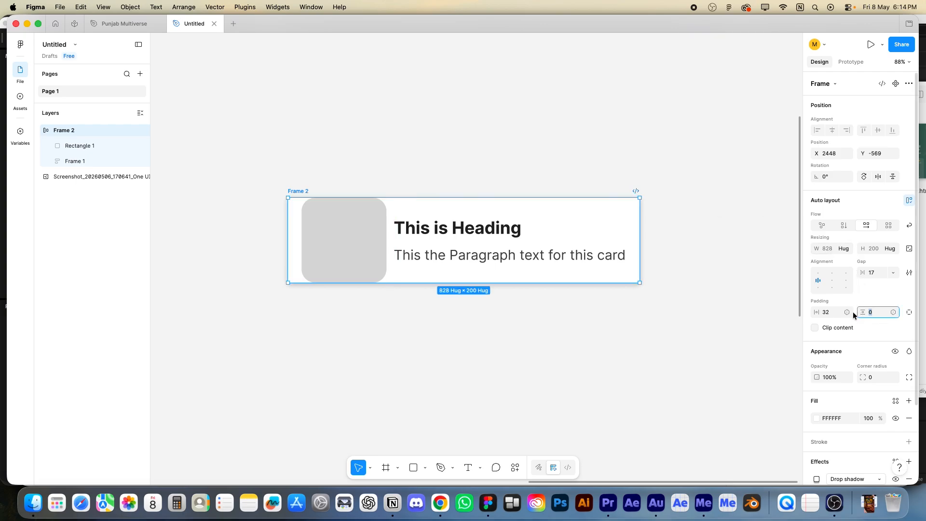
pyautogui.write('32')
pyautogui.press('Return')
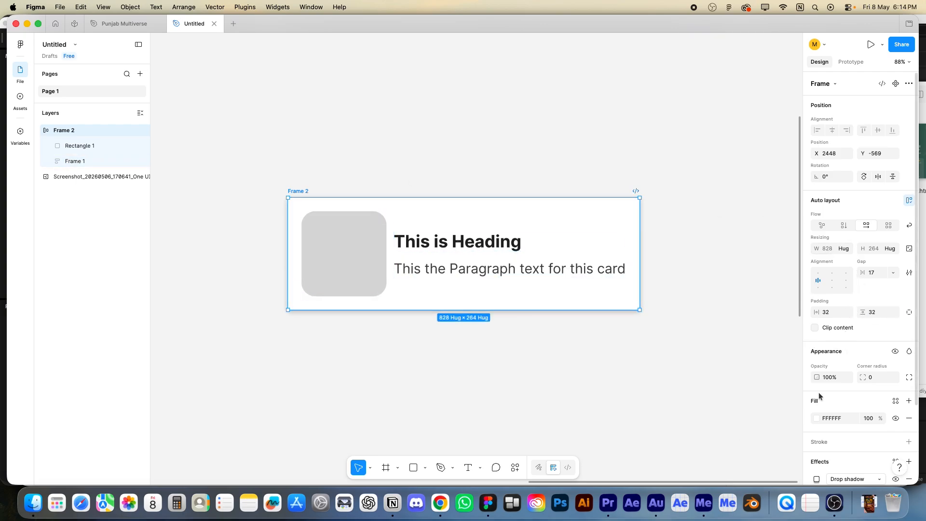
# Step: Round the outer frame's corners with a radius of 64
pyautogui.click(877, 379)
pyautogui.write('64')
pyautogui.press('Return')
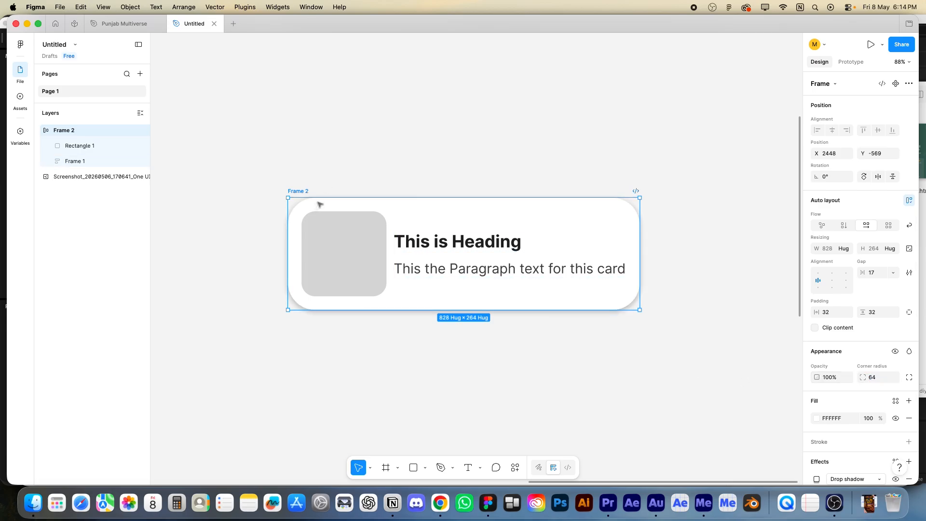
pyautogui.click(320, 223)
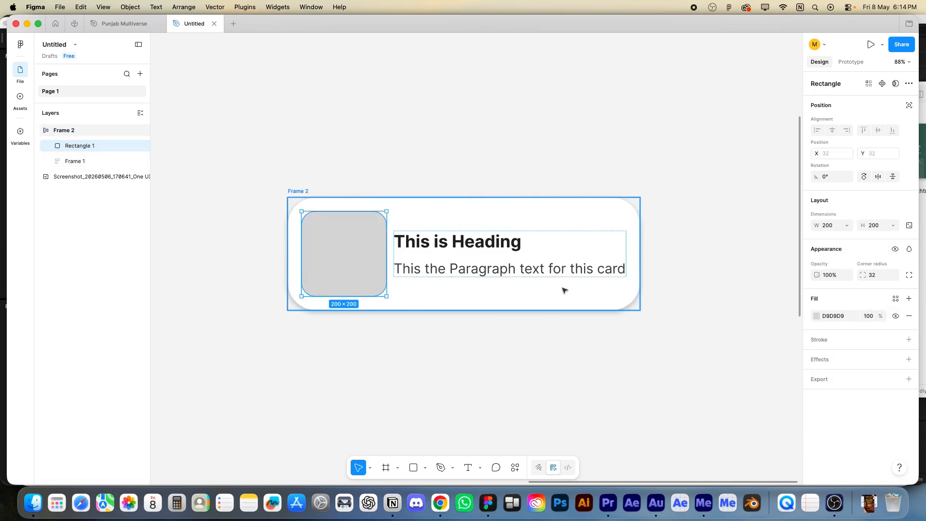
# Step: Rename the outer frame as Card
pyautogui.click(302, 191)
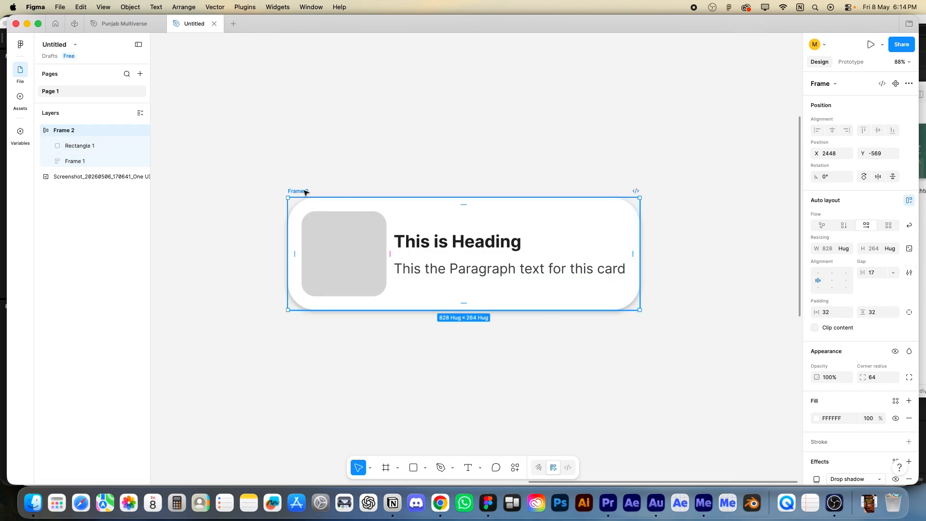
pyautogui.doubleClick(305, 191)
pyautogui.write('Card')
pyautogui.press('Return')
# Step: Extend the card's paragraph text with "and some more description"
pyautogui.click(488, 263)
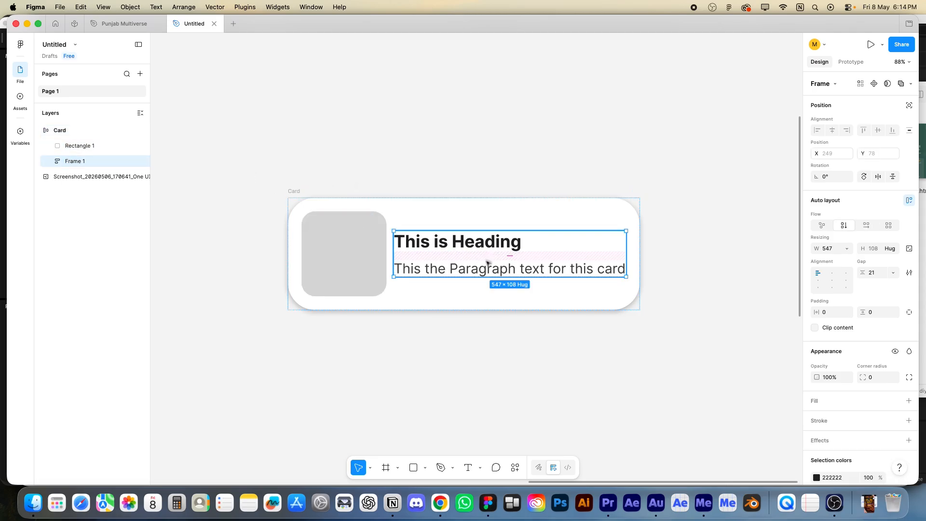
pyautogui.doubleClick(469, 268)
pyautogui.doubleClick(469, 268)
pyautogui.click(624, 269)
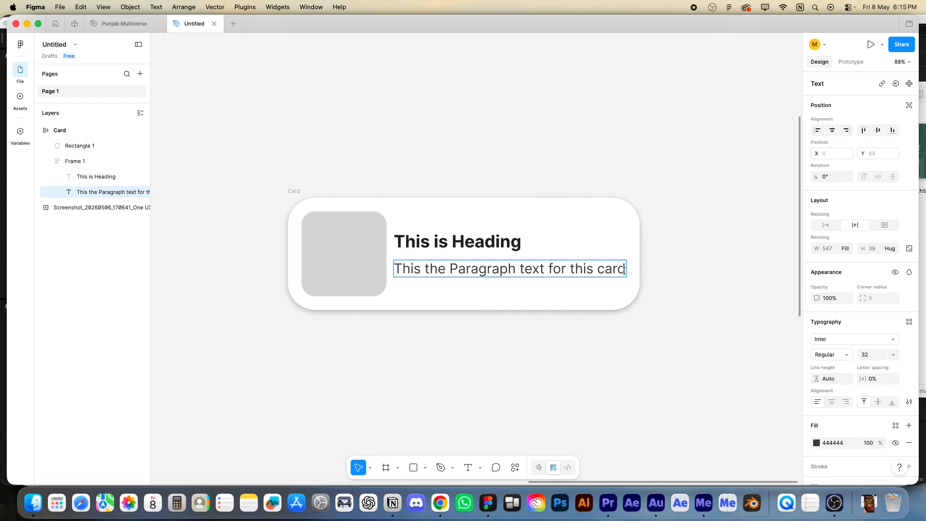
pyautogui.write('and some ')
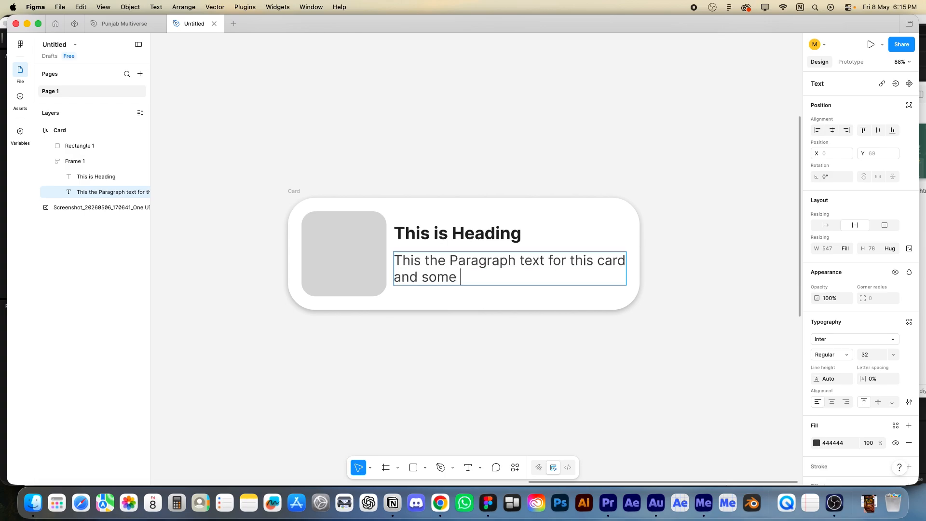
pyautogui.write('more description')
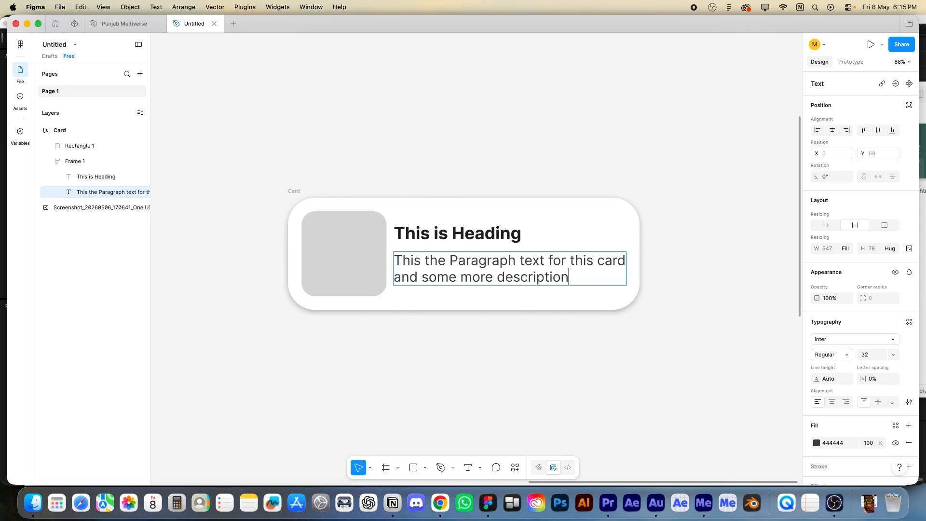
pyautogui.press('Escape')
# Step: Widen the card to about 846 and set the inner text frame's width to Fill container
pyautogui.click(305, 193)
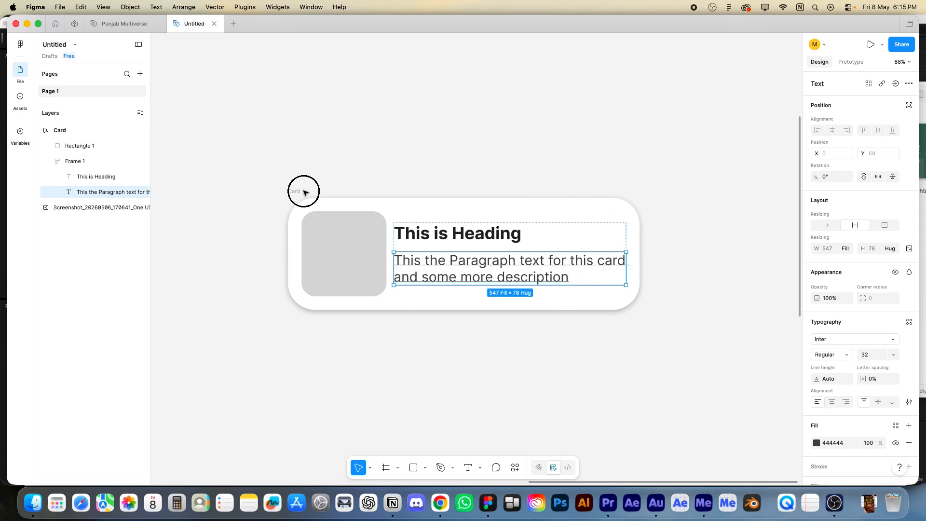
pyautogui.moveTo(639, 241); pyautogui.dragTo(648, 260)
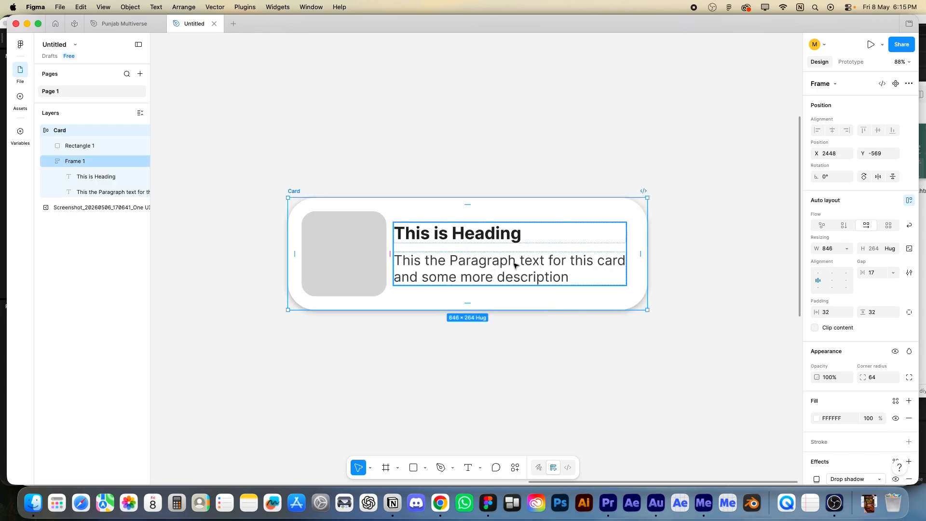
pyautogui.click(490, 251)
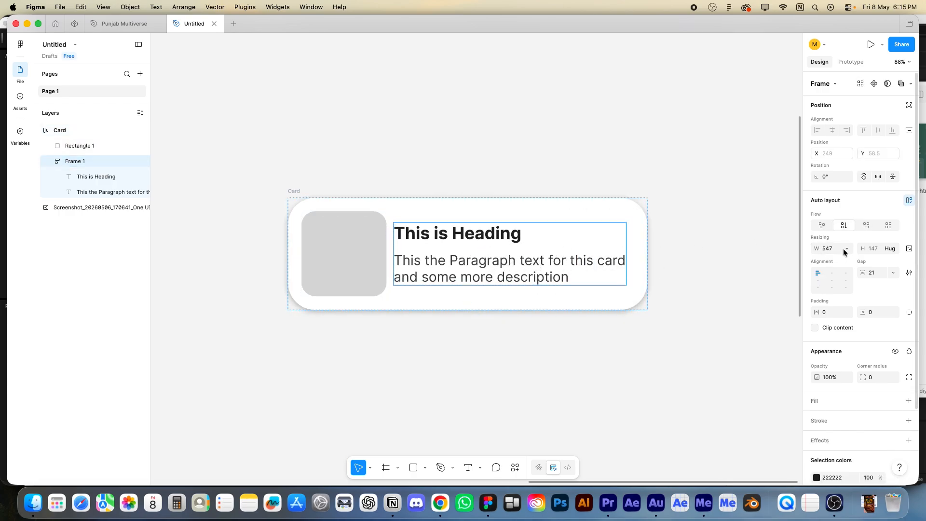
pyautogui.click(843, 248)
pyautogui.click(817, 271)
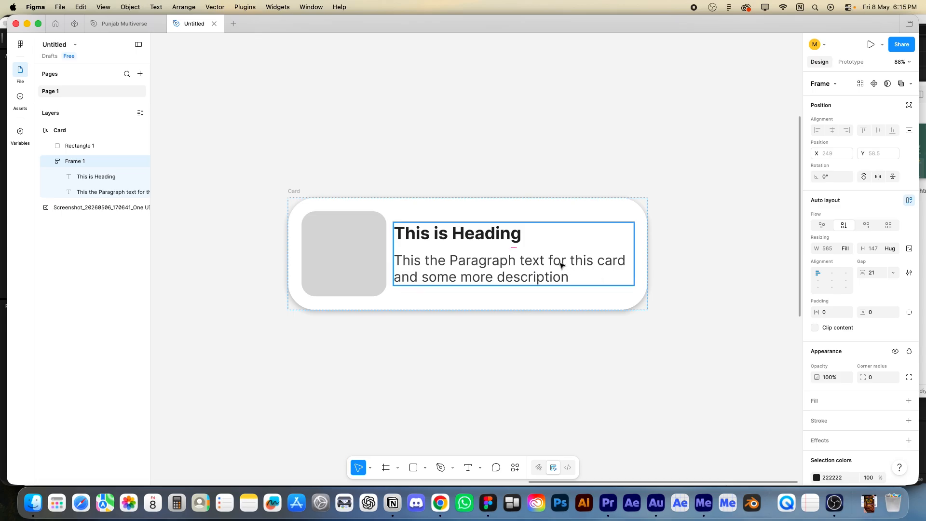
# Step: Reapply the Fill container width to the heading and paragraph inside the text frame
pyautogui.press('Return')
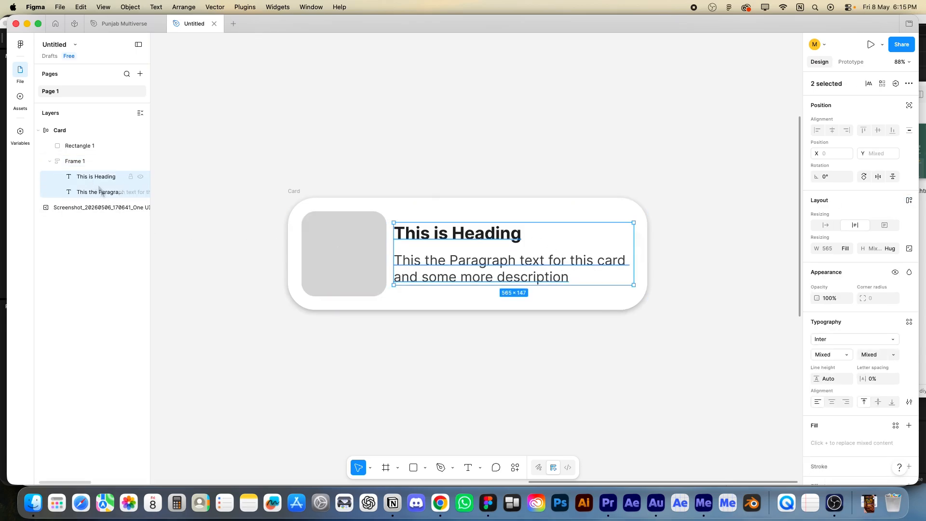
pyautogui.click(845, 256)
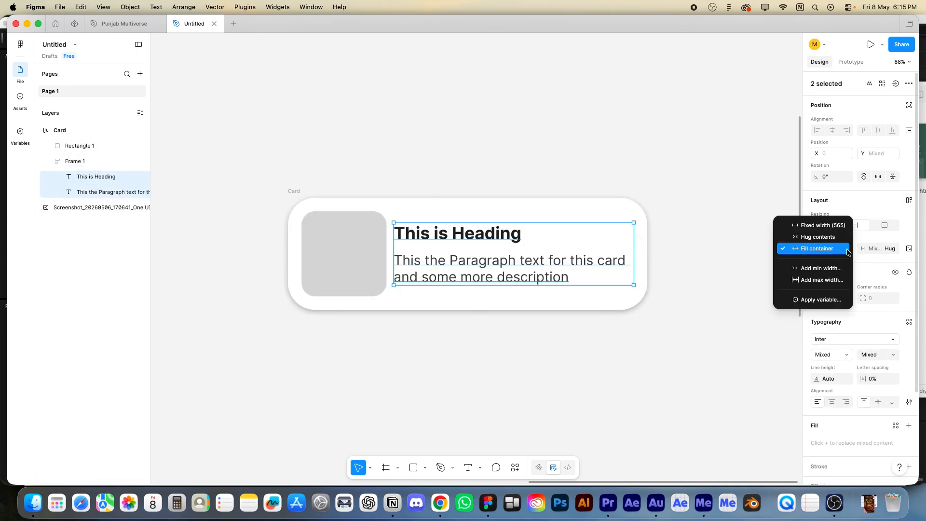
pyautogui.click(794, 251)
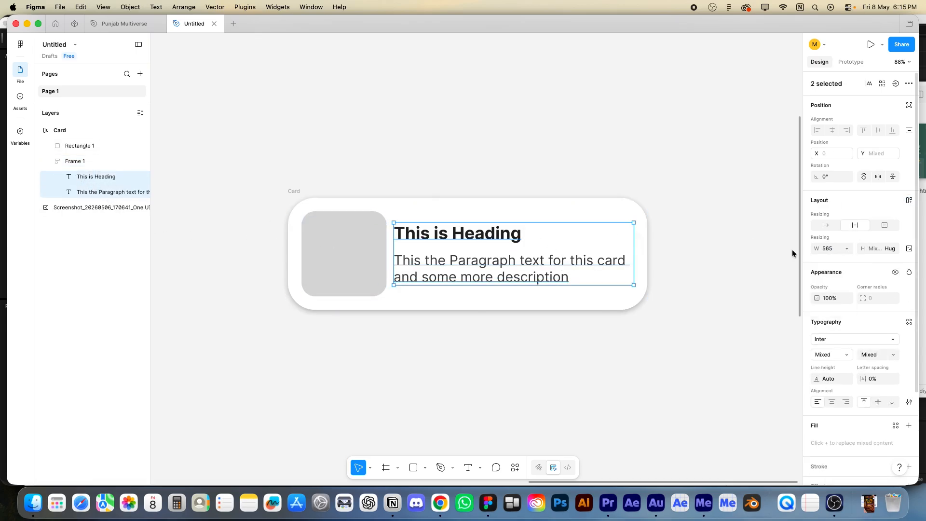
pyautogui.click(524, 264)
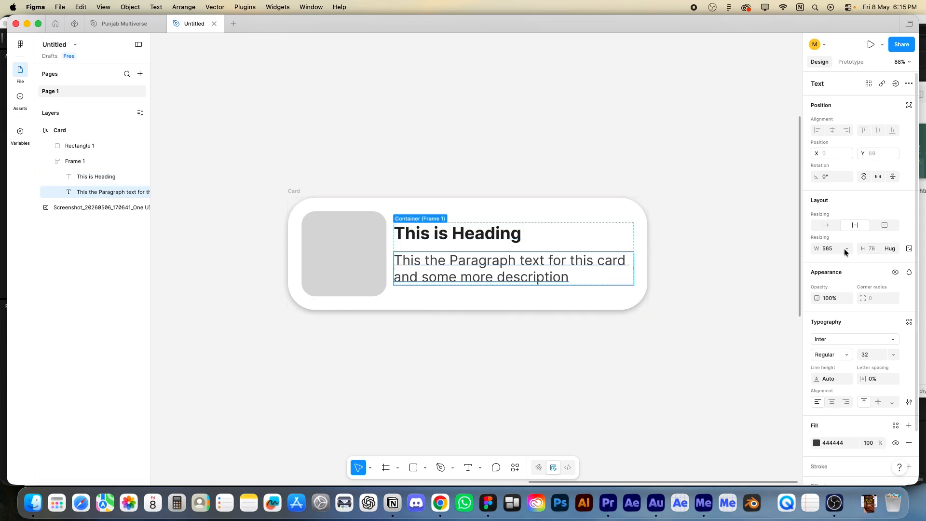
# Step: Narrow the card to a width of about 428 and move it up and to the right
pyautogui.click(294, 189)
pyautogui.moveTo(645, 248); pyautogui.dragTo(469, 259)
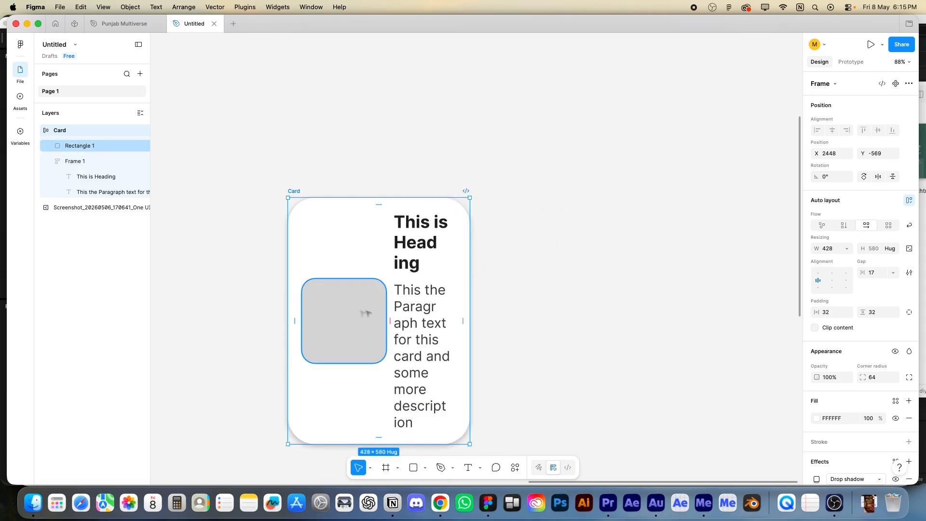
pyautogui.click(321, 167)
pyautogui.click(297, 191)
pyautogui.moveTo(297, 191); pyautogui.dragTo(410, 152)
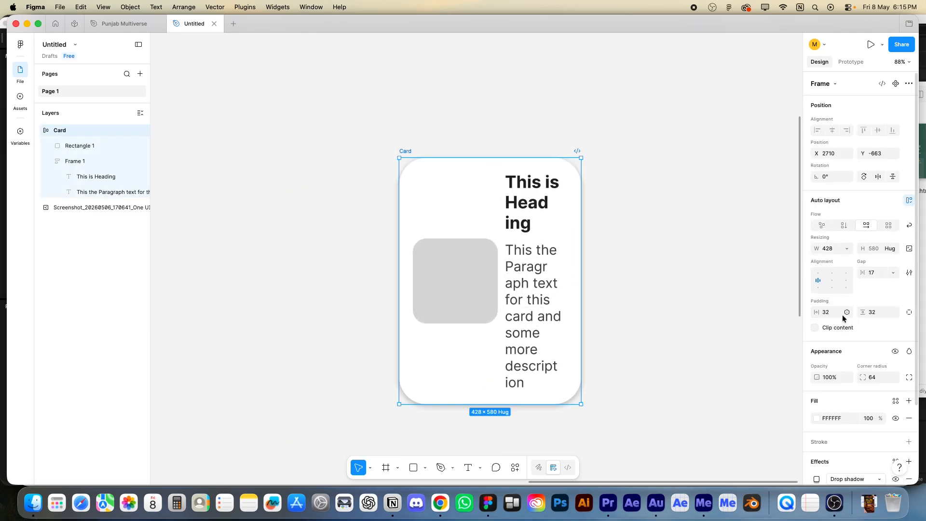
# Step: Align the card's auto layout contents to the top left
pyautogui.click(819, 273)
pyautogui.click(420, 153)
pyautogui.click(405, 151)
# Step: Widen the card to about 687 and move it to about X 2602, Y -713
pyautogui.moveTo(581, 238); pyautogui.dragTo(691, 233)
pyautogui.moveTo(401, 146); pyautogui.dragTo(355, 123)
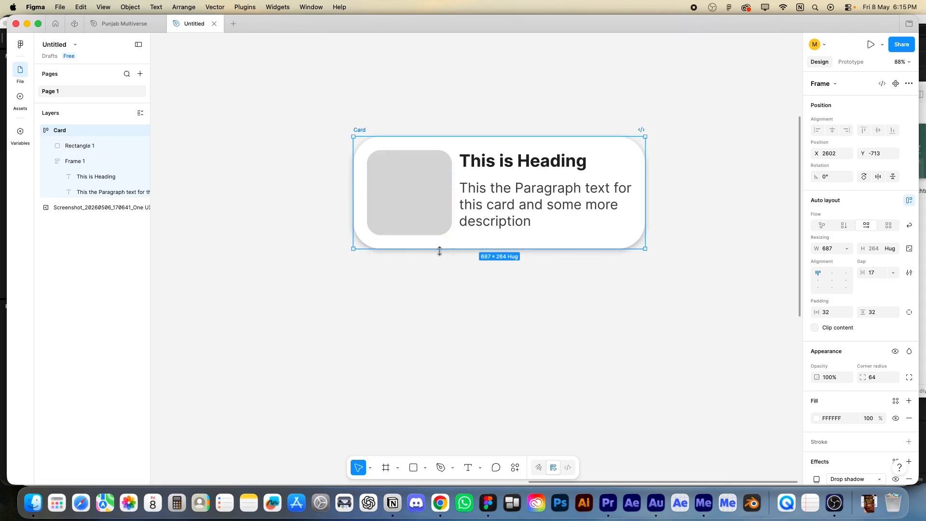
pyautogui.click(461, 317)
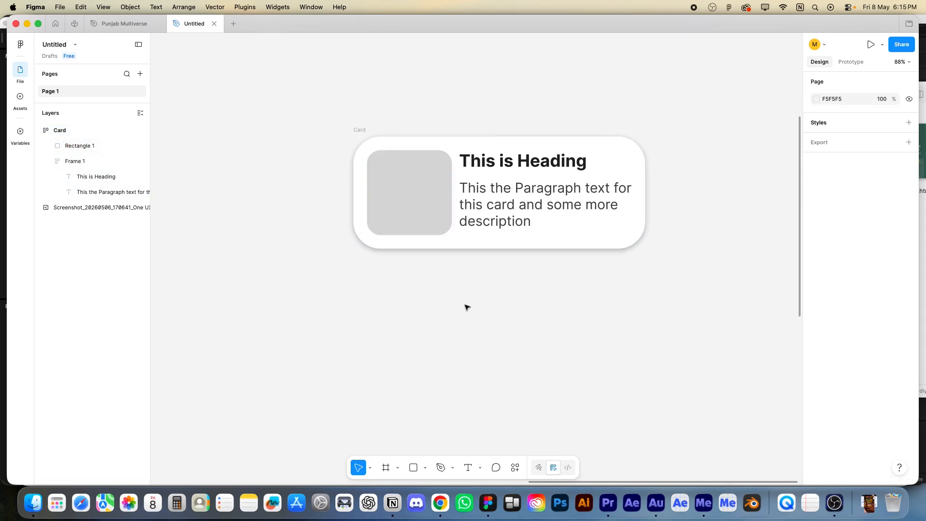
# Step: Add a "Dismiss" text label on the empty canvas below the card
pyautogui.press('t')
pyautogui.click(424, 305)
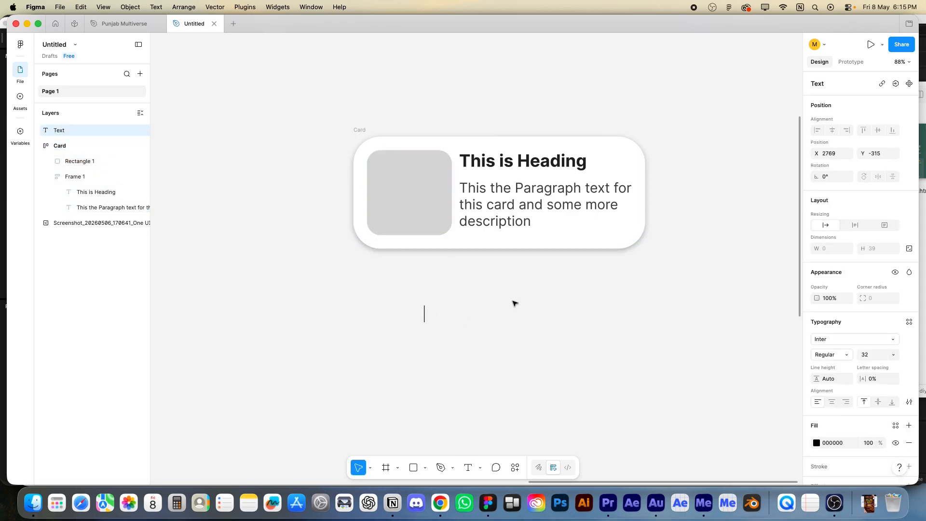
pyautogui.write('Dismiss')
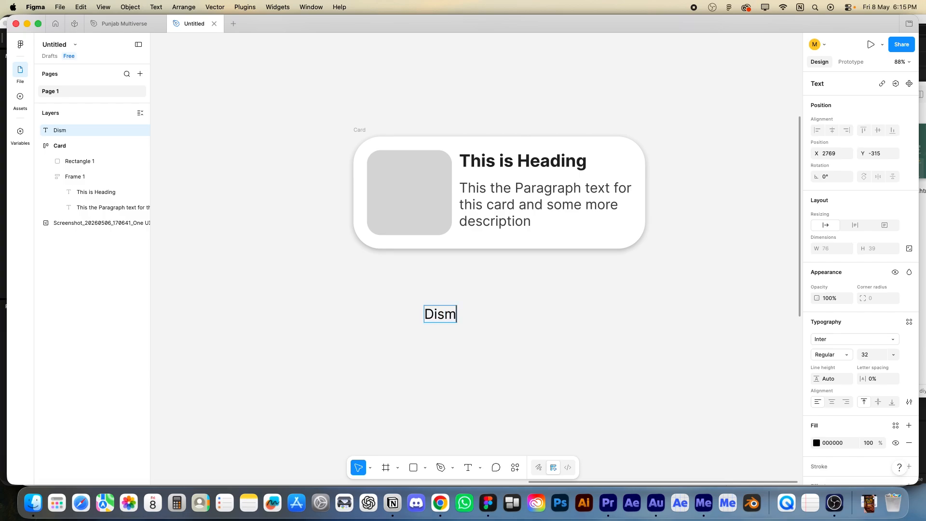
pyautogui.press('Escape')
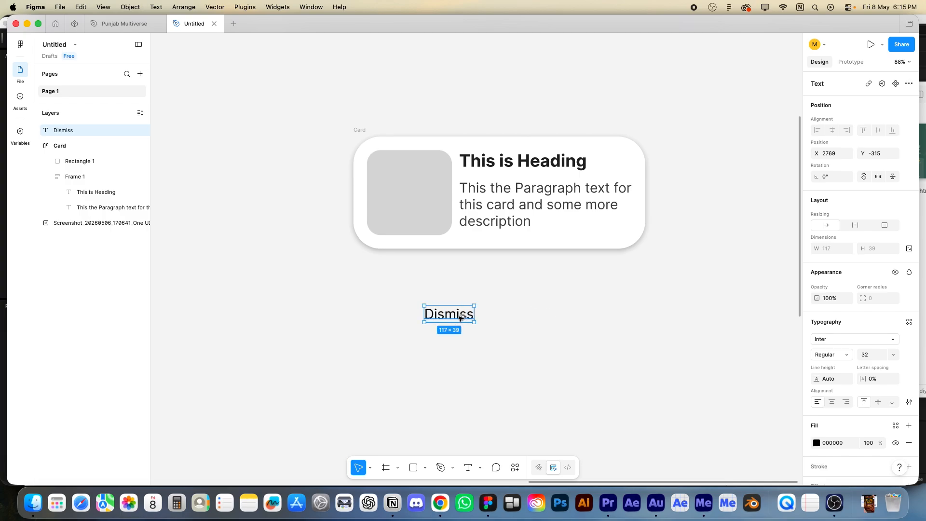
# Step: Duplicate the Dismiss label to its right and change the copy's text to "Open"
pyautogui.keyDown('alt'); pyautogui.moveTo(461, 317); pyautogui.dragTo(540, 316); pyautogui.keyUp('alt')
pyautogui.doubleClick(528, 314)
pyautogui.write('Open')
pyautogui.press('Escape')
# Step: Wrap the Dismiss and Open labels each in their own auto layout frame
pyautogui.click(449, 314)
pyautogui.hotkey('shift', 'a')
pyautogui.click(521, 315)
pyautogui.hotkey('shift', 'a')
pyautogui.click(585, 321)
# Step: Combine the Dismiss and Open frames in one horizontal auto layout frame
pyautogui.click(444, 295)
pyautogui.keyDown('shift'); pyautogui.click(510, 295); pyautogui.keyUp('shift')
pyautogui.hotkey('shift', 'a')
pyautogui.click(588, 288)
pyautogui.click(437, 294)
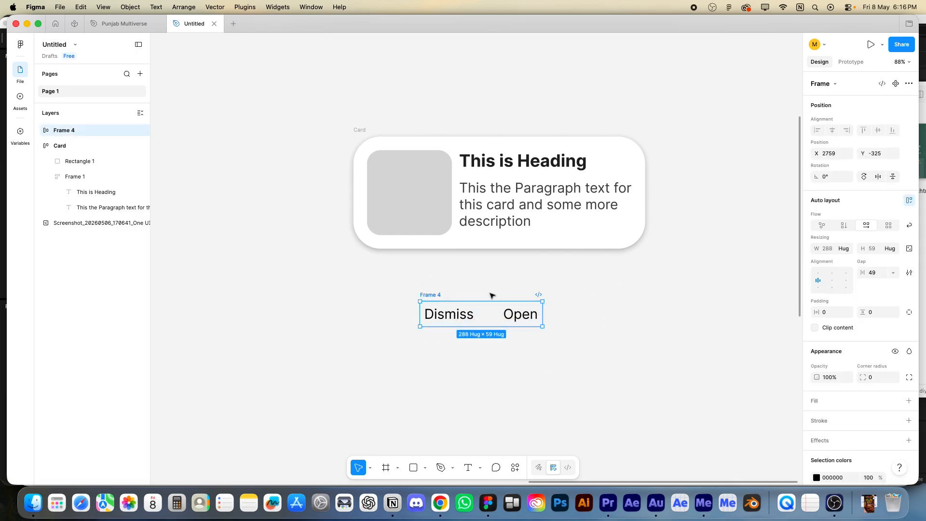
# Step: Wrap the rounded square and text frame in a nested auto layout frame inside the card with a gap of 20
pyautogui.click(415, 202)
pyautogui.keyDown('shift'); pyautogui.click(492, 208); pyautogui.keyUp('shift')
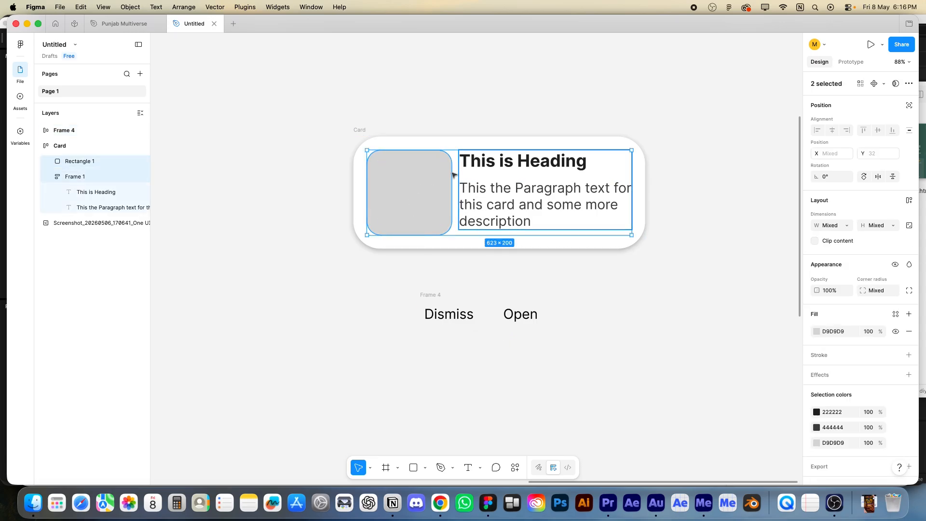
pyautogui.hotkey('shift', 'a')
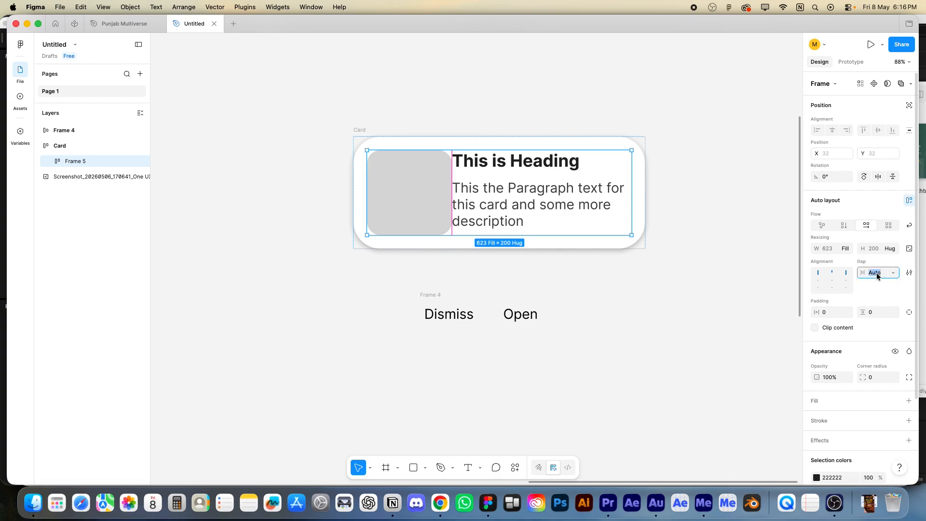
pyautogui.write('20')
pyautogui.press('Return')
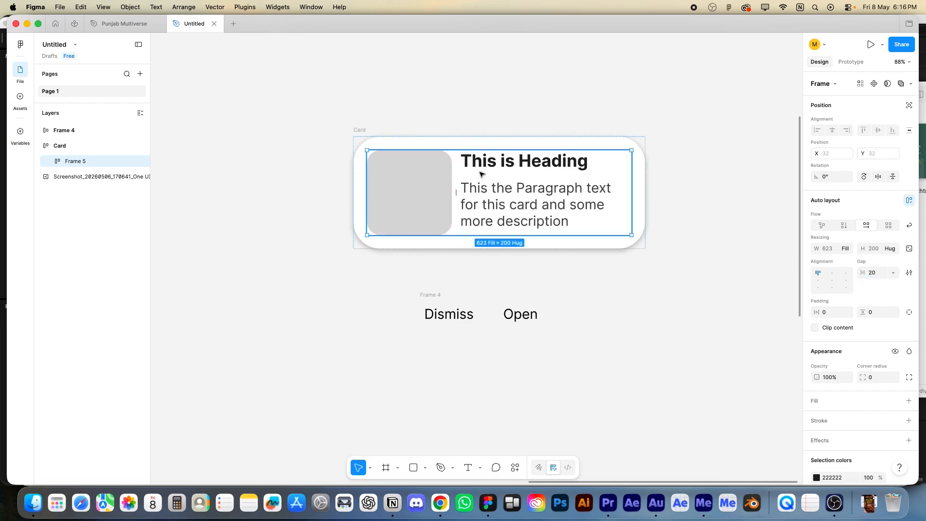
# Step: Set the gap between the heading and the paragraph to 16
pyautogui.click(479, 203)
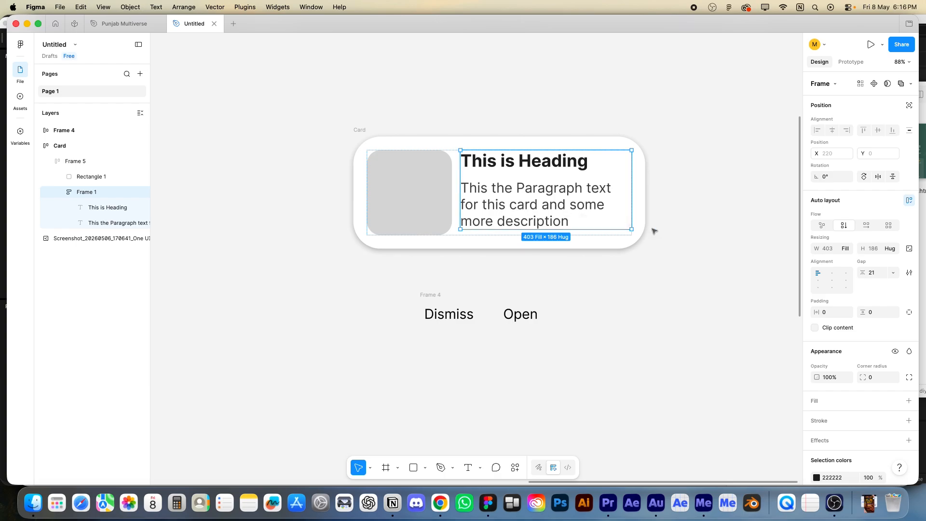
pyautogui.click(886, 277)
pyautogui.write('16')
pyautogui.press('Return')
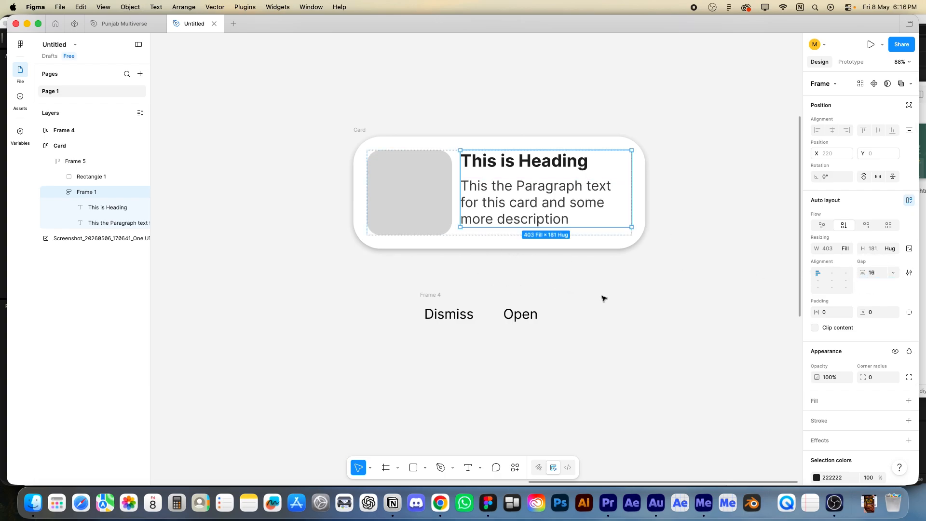
# Step: Set the horizontal and vertical padding of the nested frame holding the image placeholder and text to 32
pyautogui.click(405, 180)
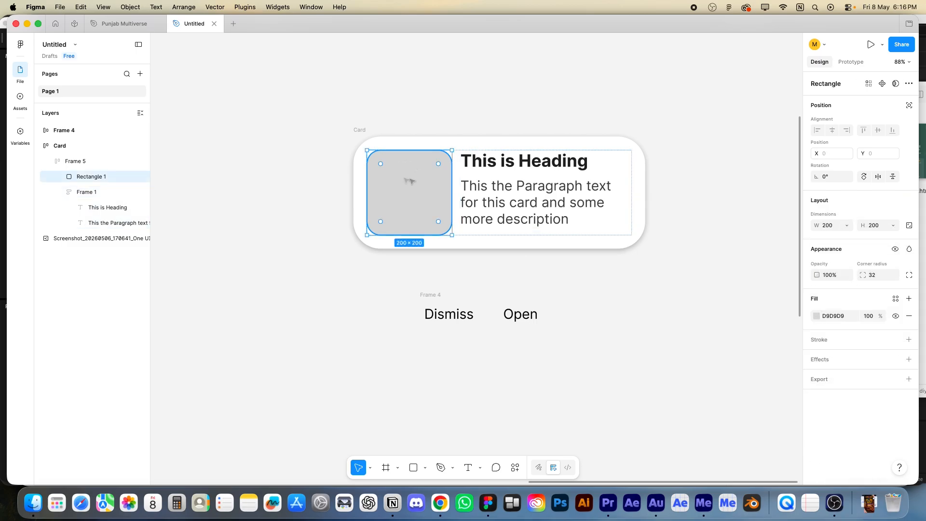
pyautogui.click(356, 128)
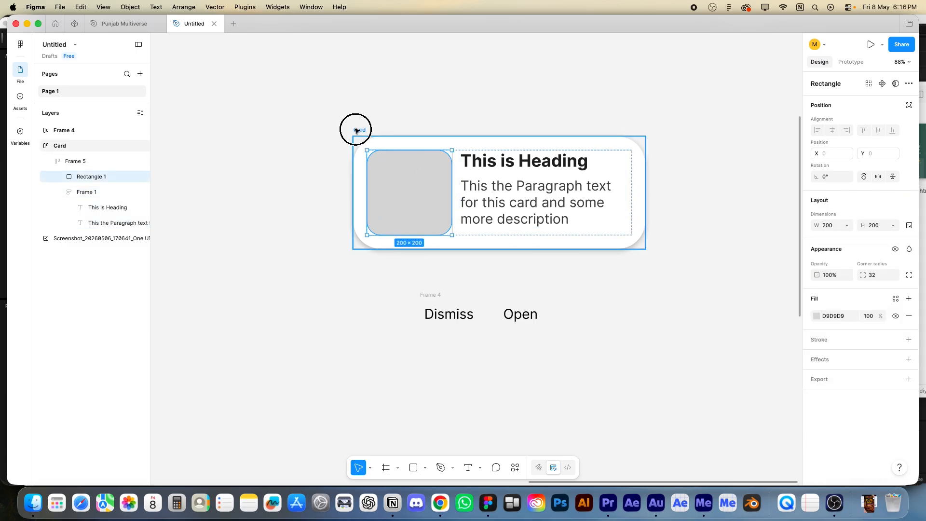
pyautogui.click(418, 179)
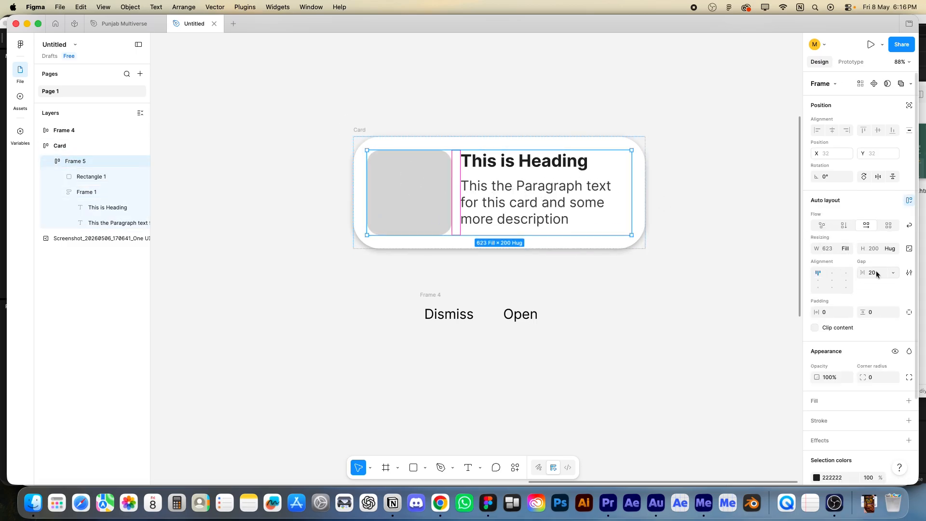
pyautogui.click(830, 312)
pyautogui.write('32')
pyautogui.press('Tab')
pyautogui.write('32')
pyautogui.press('Return')
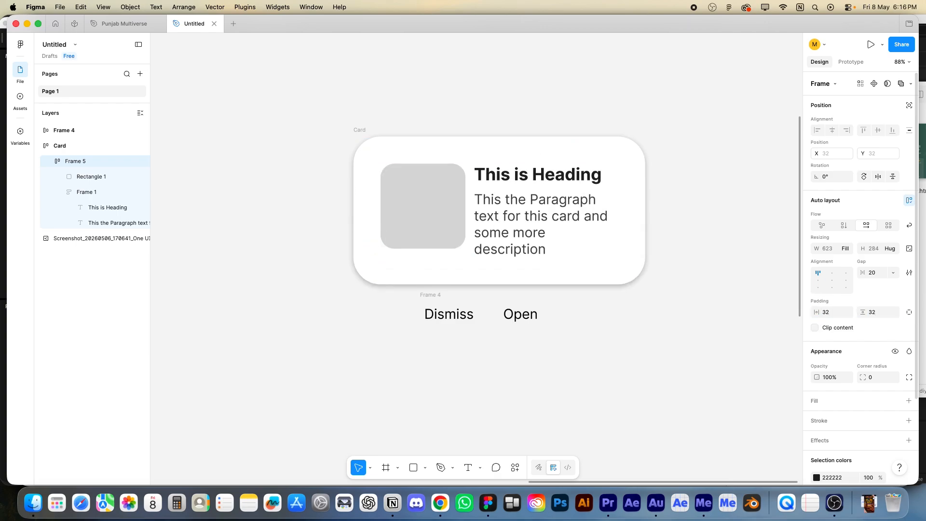
# Step: Set the outer Card frame's horizontal and vertical padding to 0
pyautogui.click(363, 131)
pyautogui.click(830, 312)
pyautogui.write('0')
pyautogui.press('Tab')
pyautogui.write('0')
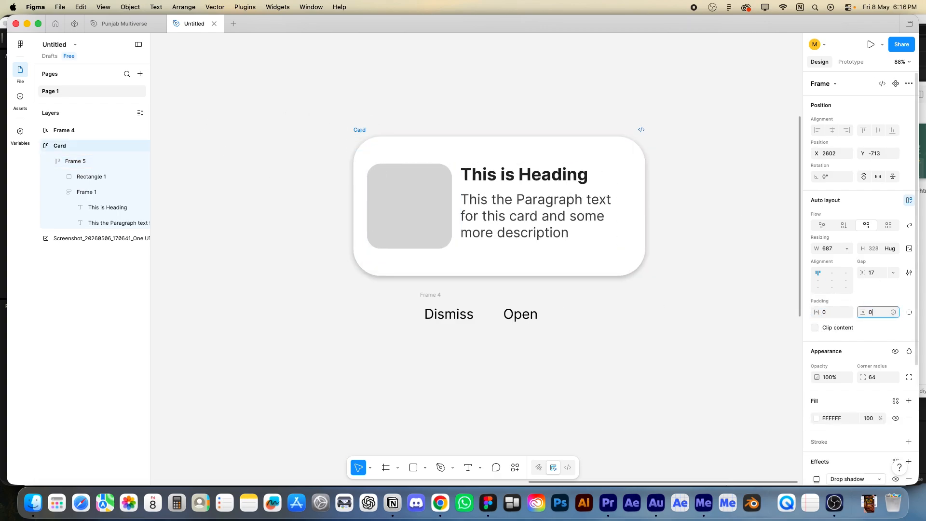
pyautogui.press('Return')
pyautogui.click(382, 201)
pyautogui.click(365, 129)
# Step: Move the Dismiss/Open row into the Card frame and switch the card's auto layout to vertical flow
pyautogui.click(430, 294)
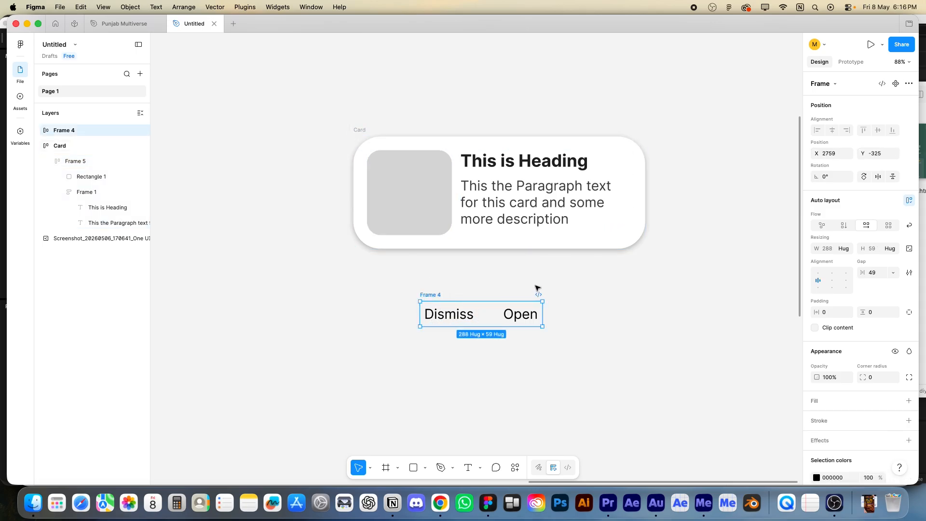
pyautogui.press('super+x')
pyautogui.click(360, 129)
pyautogui.press('super+v')
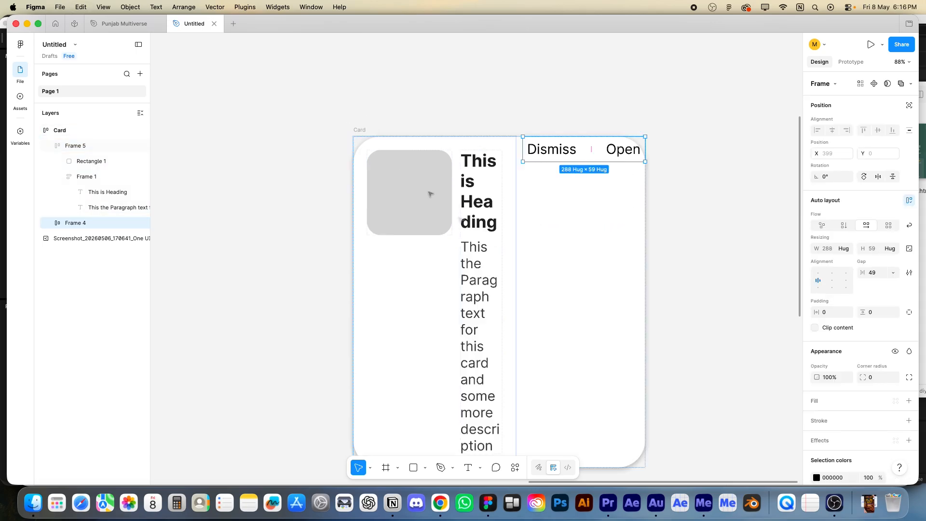
pyautogui.click(360, 130)
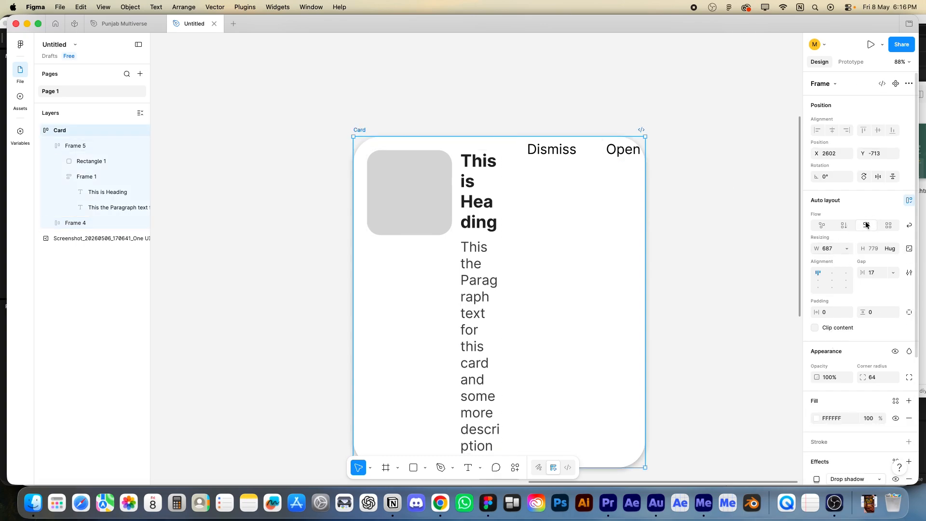
pyautogui.click(844, 226)
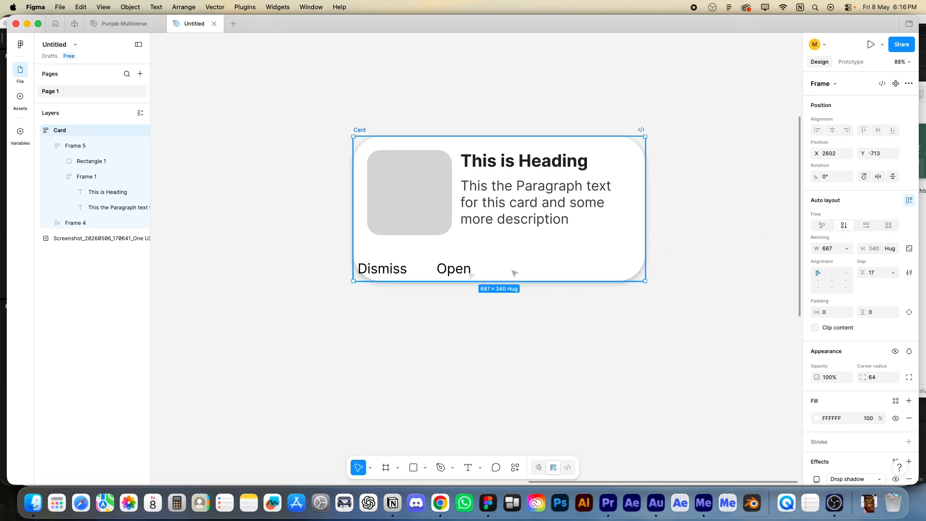
# Step: Set the Dismiss/Open row's width to Fill container and its horizontal padding to 32
pyautogui.click(404, 273)
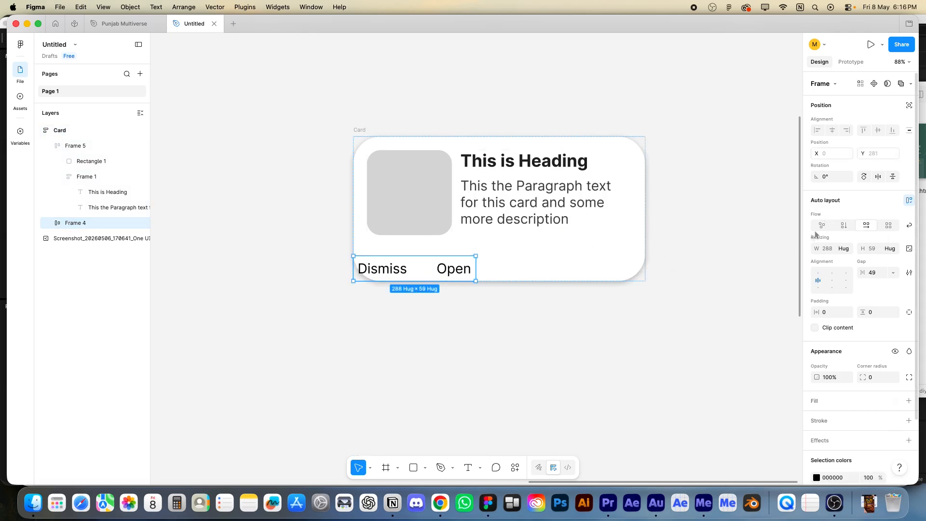
pyautogui.click(847, 248)
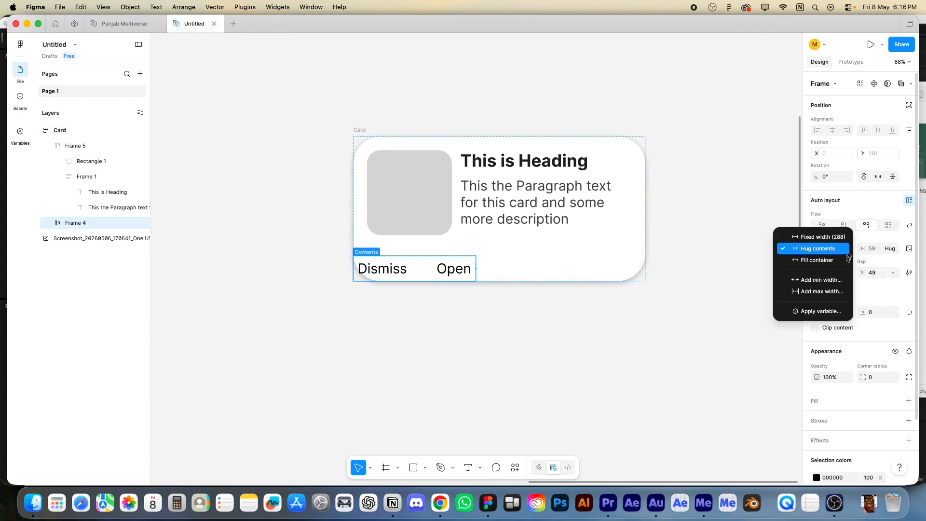
pyautogui.click(847, 261)
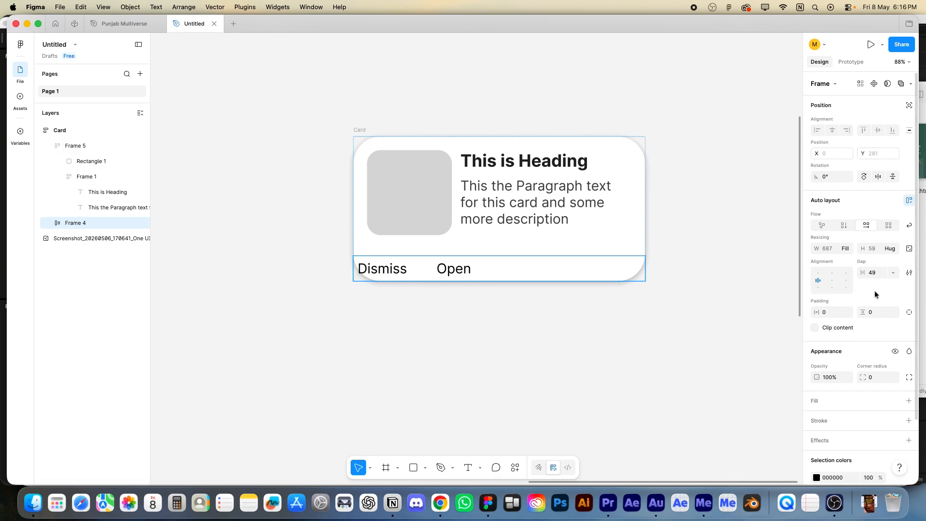
pyautogui.write('32')
pyautogui.press('Return')
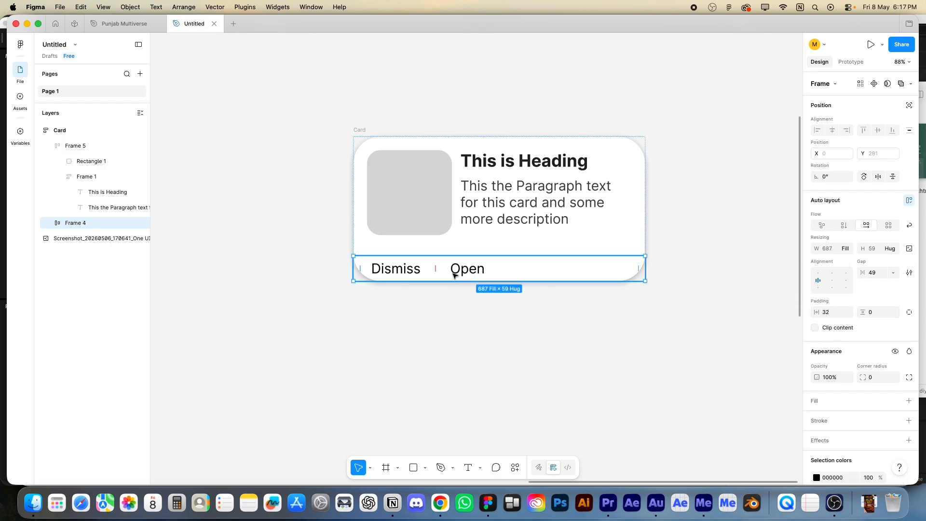
# Step: Set the width of both the Dismiss and Open button frames to Fill container
pyautogui.press('Return')
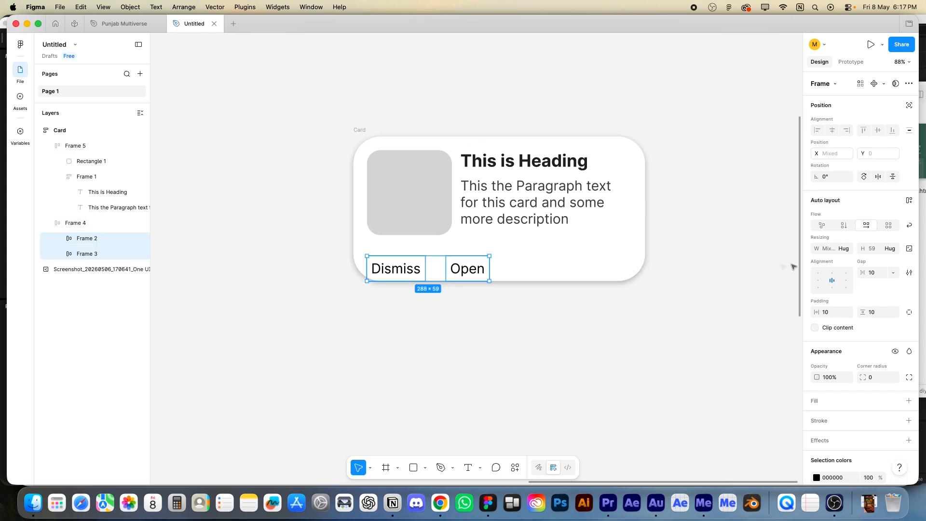
pyautogui.click(842, 248)
pyautogui.click(838, 267)
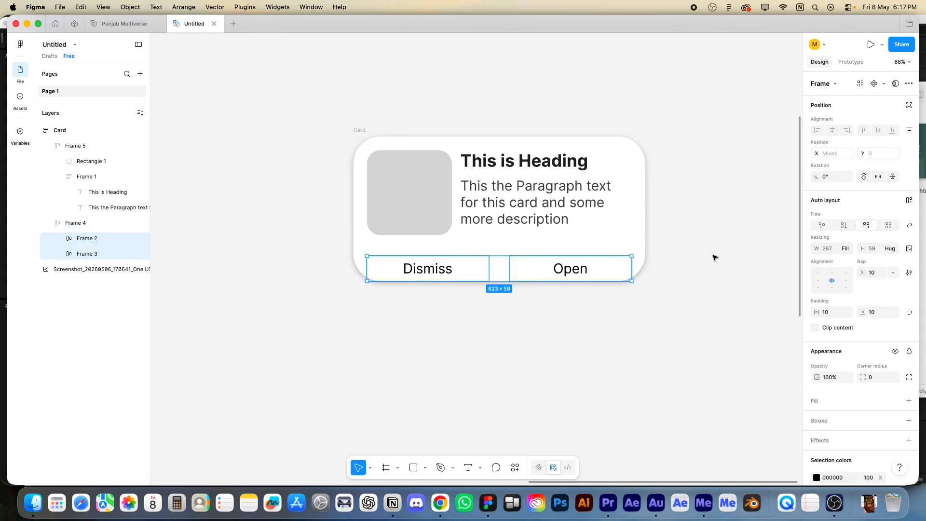
# Step: Set the button row's gap to 16 and its vertical padding to 32
pyautogui.hotkey('shift', 'Return')
pyautogui.click(860, 273)
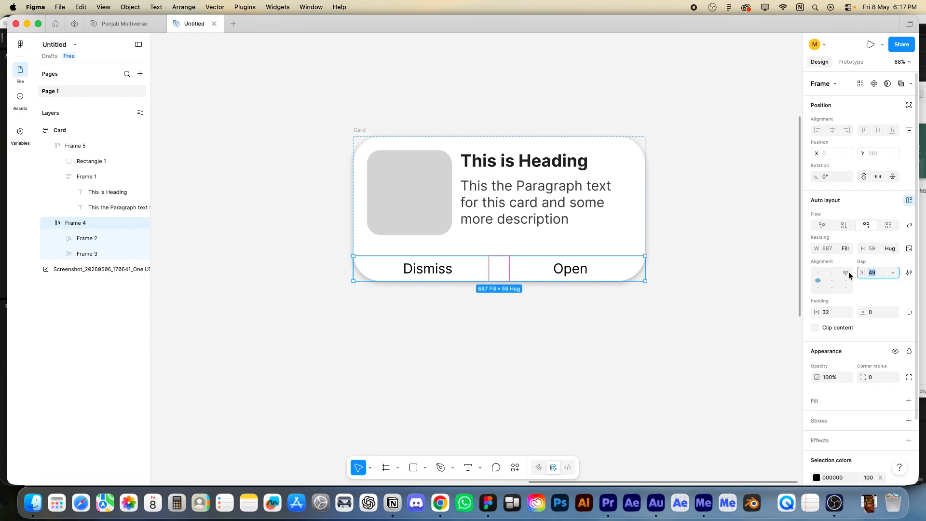
pyautogui.write('16')
pyautogui.press('Return')
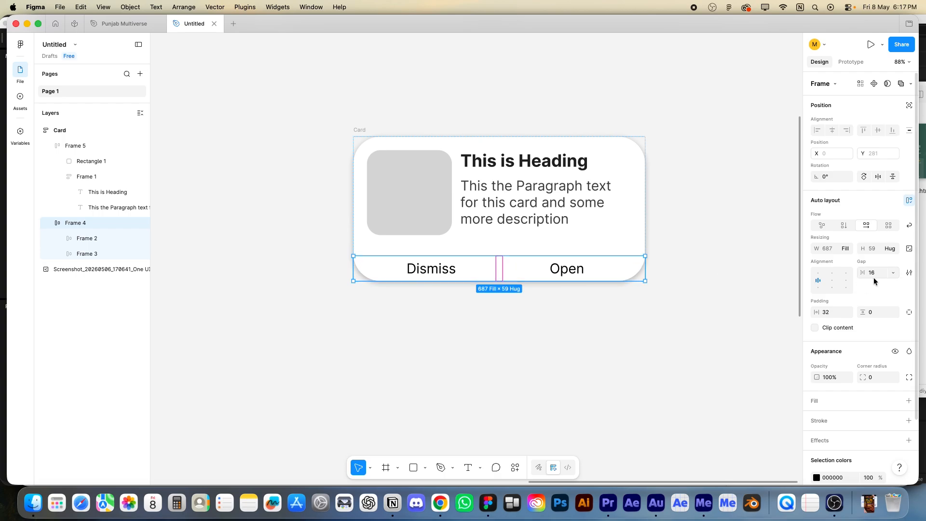
pyautogui.click(877, 316)
pyautogui.write('32')
pyautogui.press('Return')
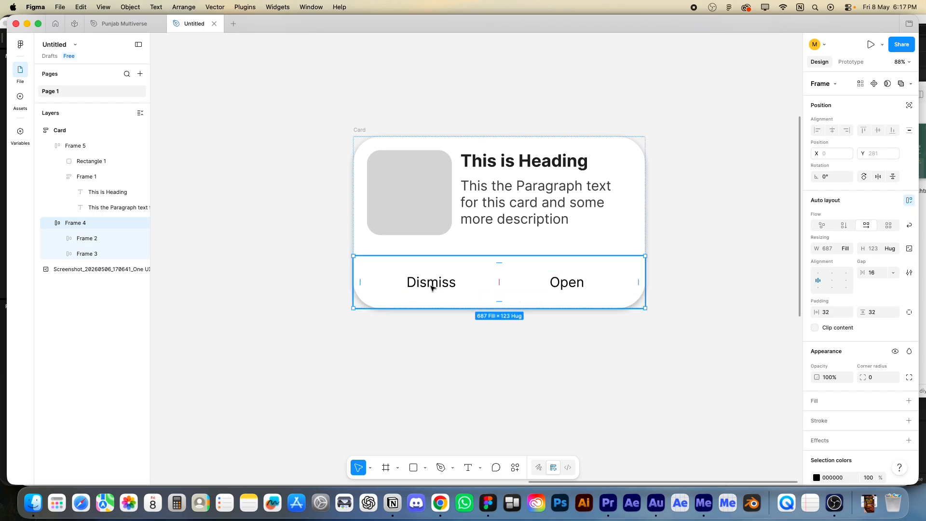
# Step: Give the Open button frame a light blue fill of 94A8FF
pyautogui.press('Return')
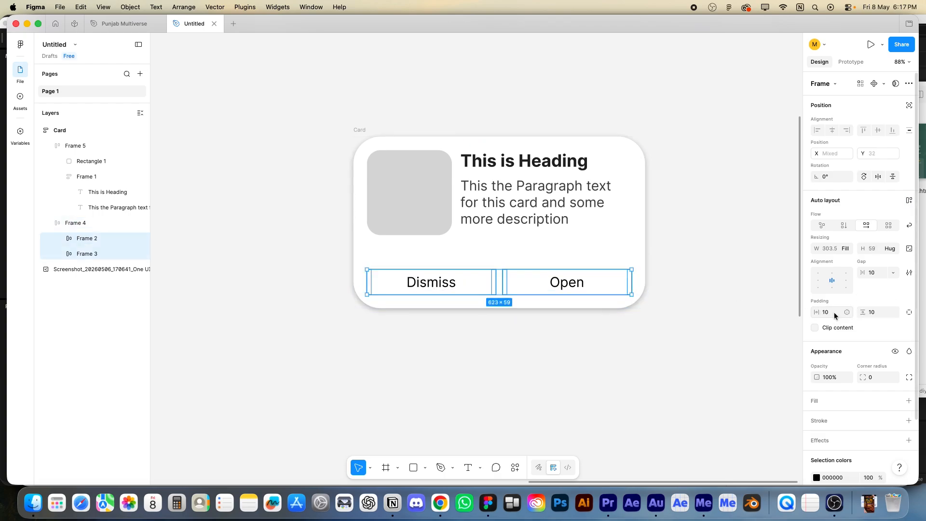
pyautogui.click(572, 285)
pyautogui.click(826, 400)
pyautogui.moveTo(738, 397); pyautogui.dragTo(764, 398)
pyautogui.moveTo(747, 302); pyautogui.dragTo(737, 292)
pyautogui.moveTo(767, 398); pyautogui.dragTo(764, 399)
pyautogui.moveTo(739, 298); pyautogui.dragTo(737, 288)
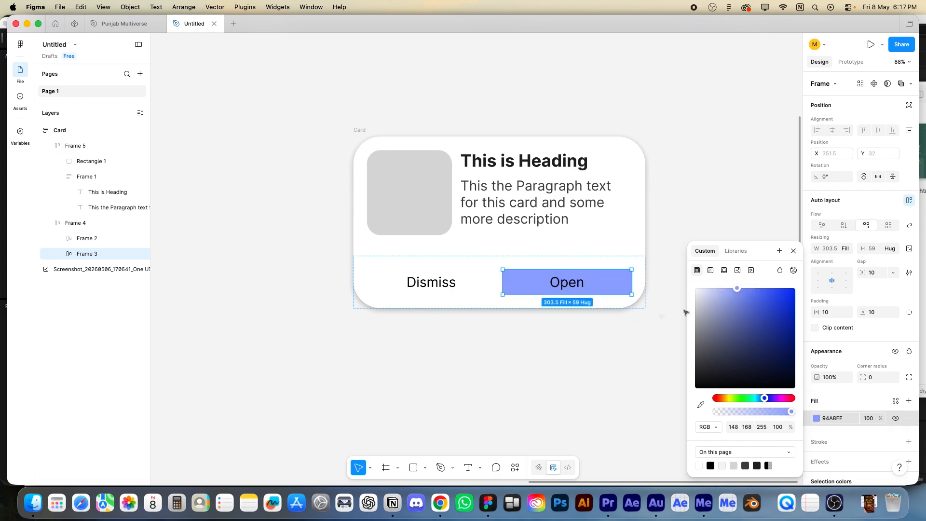
# Step: Add an inside stroke of weight 1 to the Dismiss button frame and colour it 666666
pyautogui.click(473, 293)
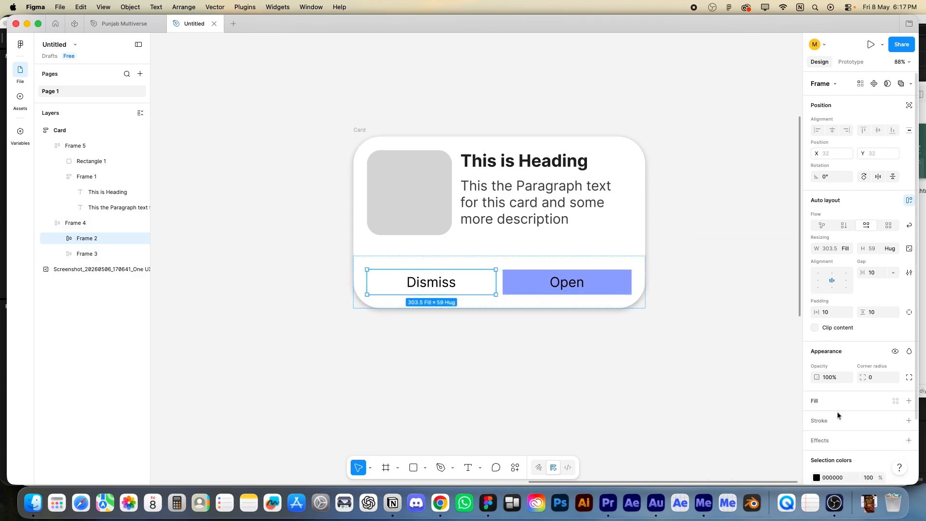
pyautogui.click(839, 418)
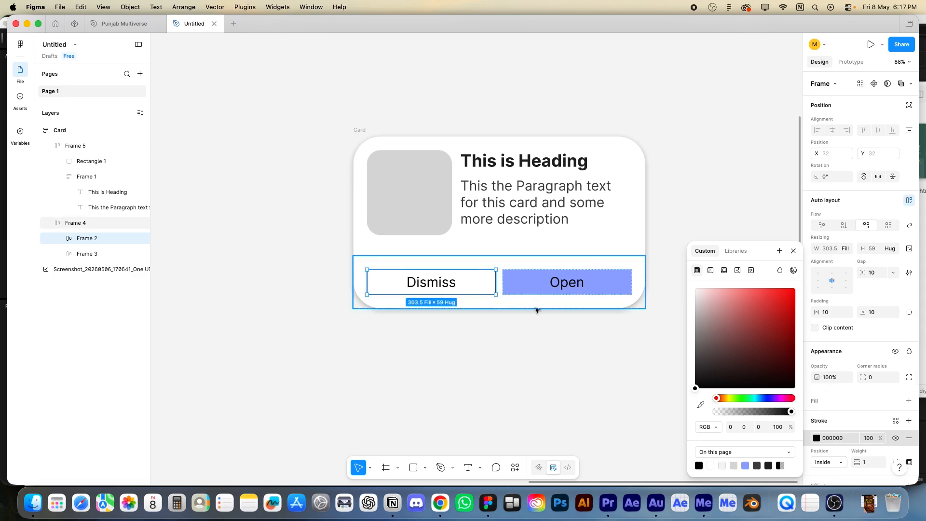
pyautogui.press('Escape')
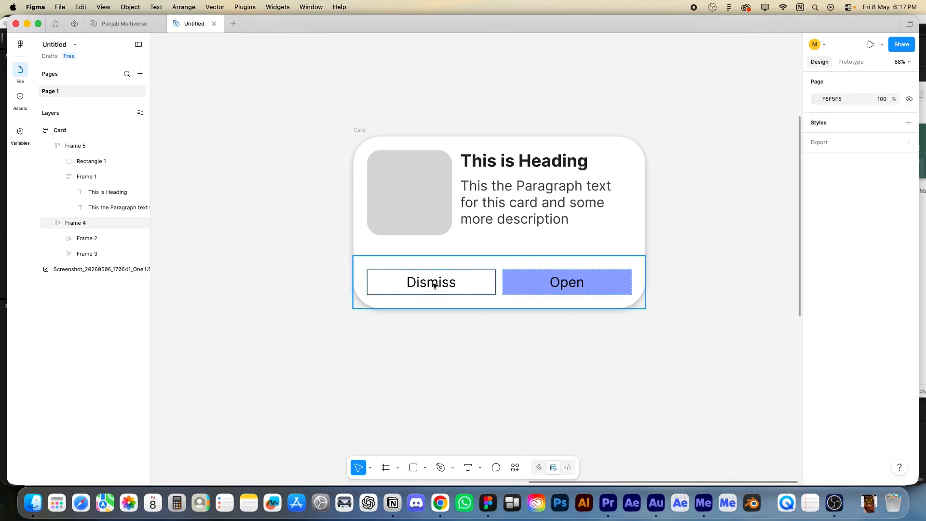
pyautogui.keyDown('super'); pyautogui.click(434, 284); pyautogui.keyUp('super')
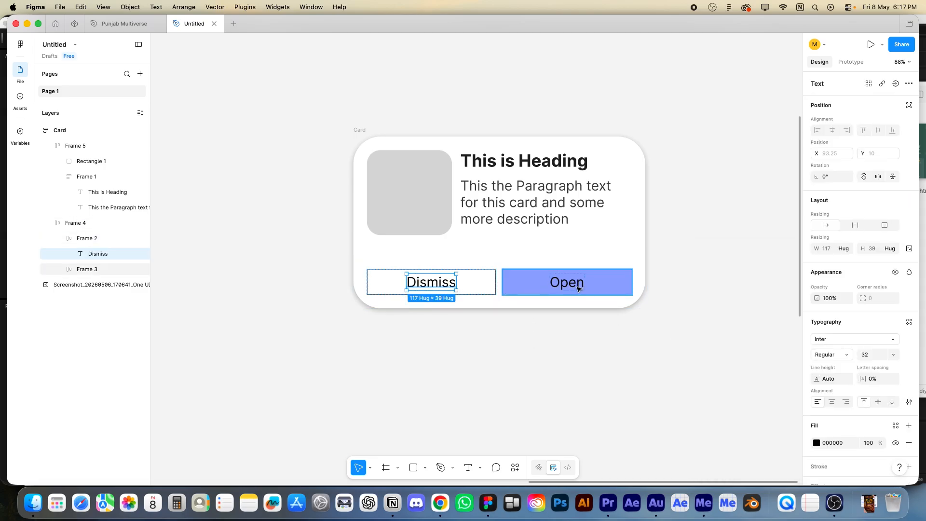
pyautogui.hotkey('shift', 'Return')
pyautogui.click(833, 438)
pyautogui.write('666666')
pyautogui.press('Return')
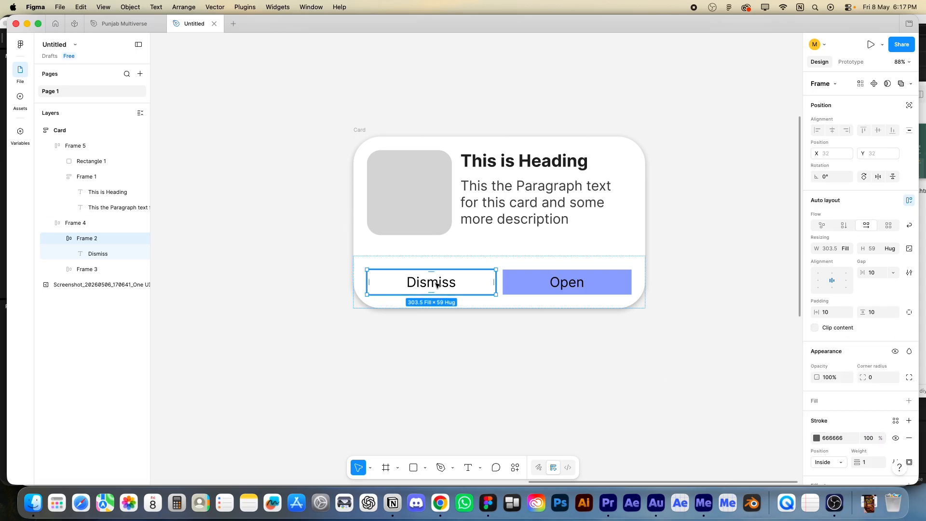
pyautogui.press('Escape')
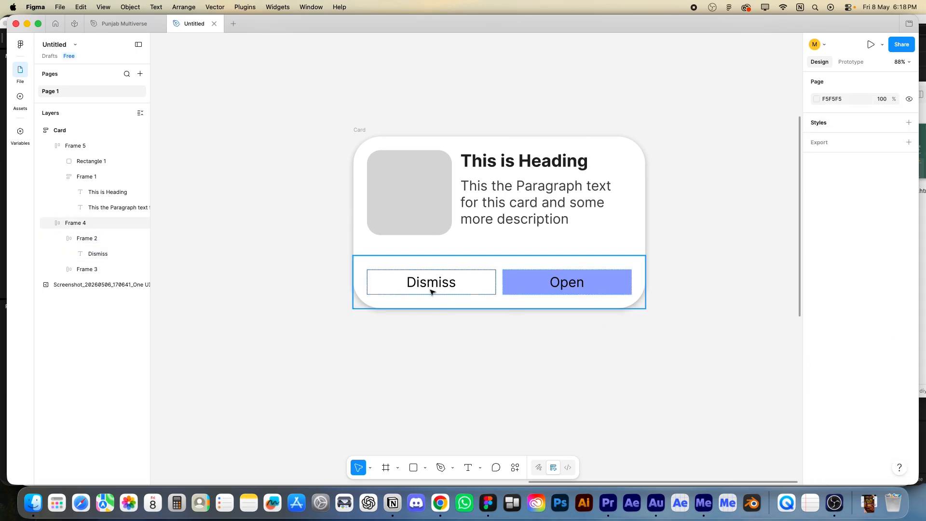
# Step: Change the Dismiss label's text colour to 444444
pyautogui.click(432, 285)
pyautogui.click(833, 442)
pyautogui.write('4')
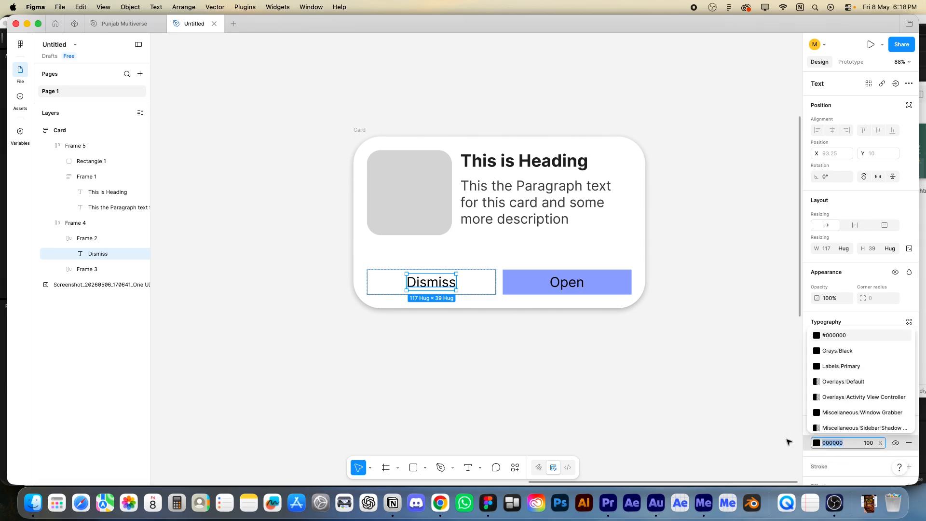
pyautogui.press('Return')
pyautogui.click(695, 397)
# Step: Make the Open label white (FFFFFF) and set its font weight to Bold
pyautogui.click(563, 288)
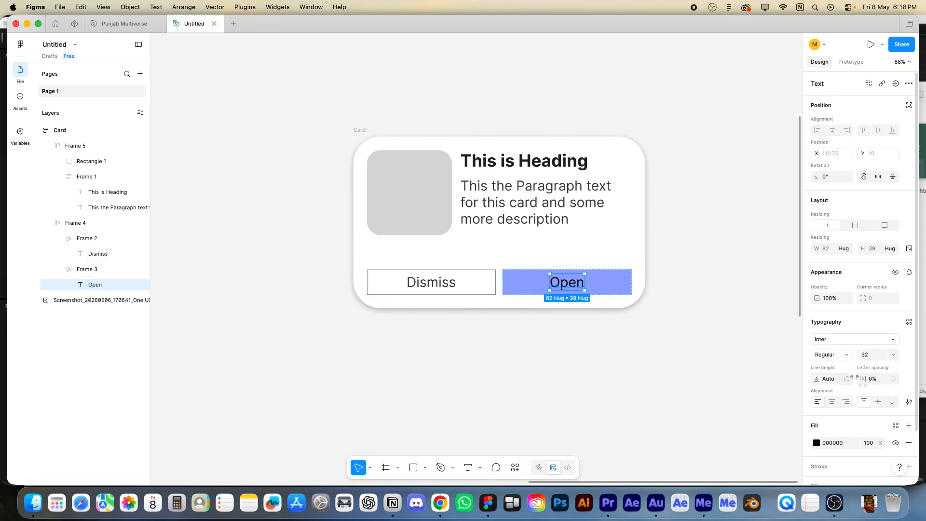
pyautogui.click(846, 443)
pyautogui.write('f')
pyautogui.press('Return')
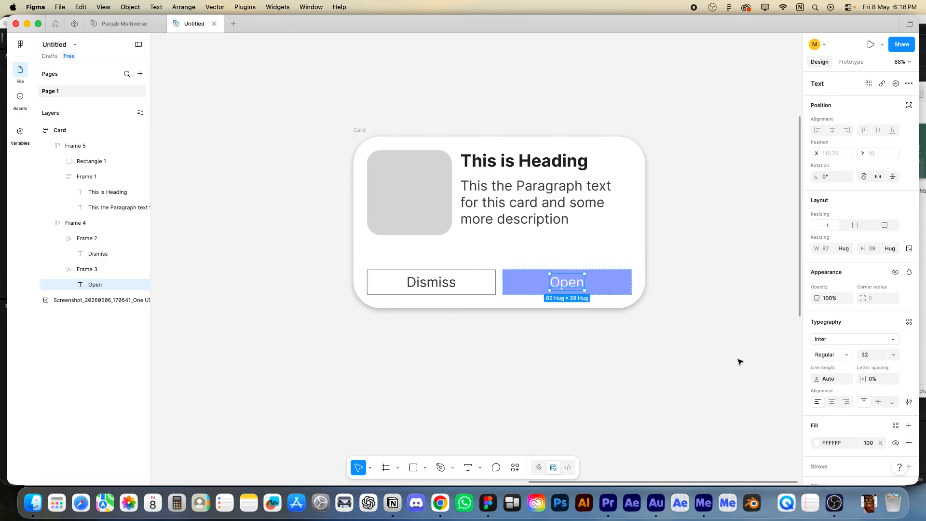
pyautogui.click(840, 356)
pyautogui.click(840, 389)
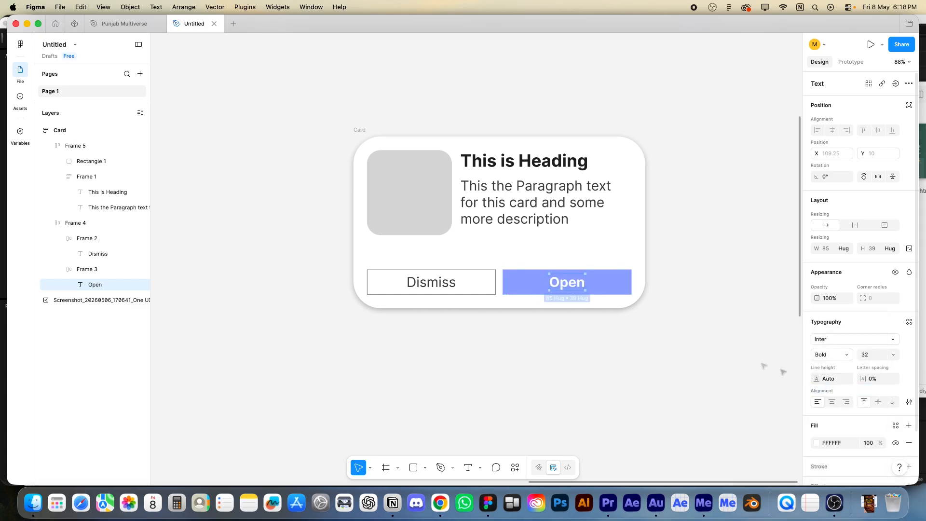
# Step: Change the Open button's fill to a darker, more saturated blue
pyautogui.press('Escape')
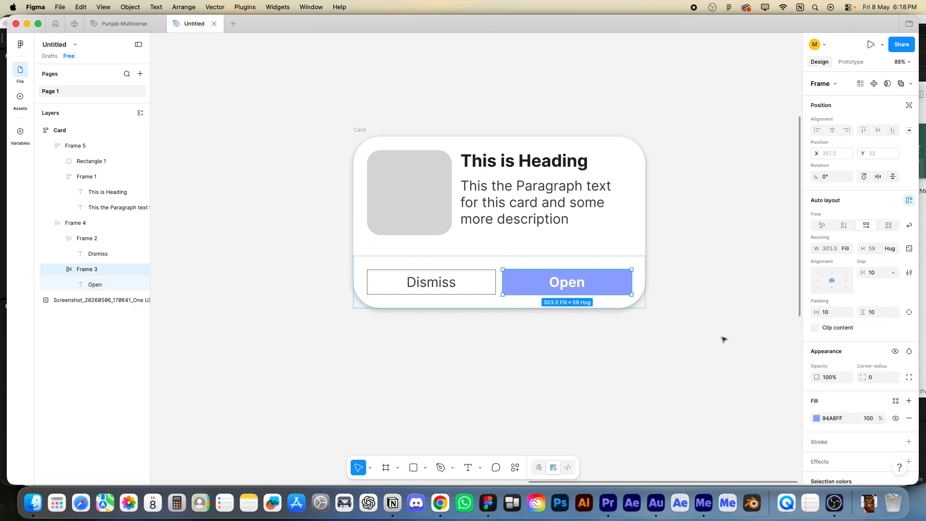
pyautogui.click(817, 418)
pyautogui.moveTo(756, 299); pyautogui.dragTo(753, 299)
pyautogui.click(622, 338)
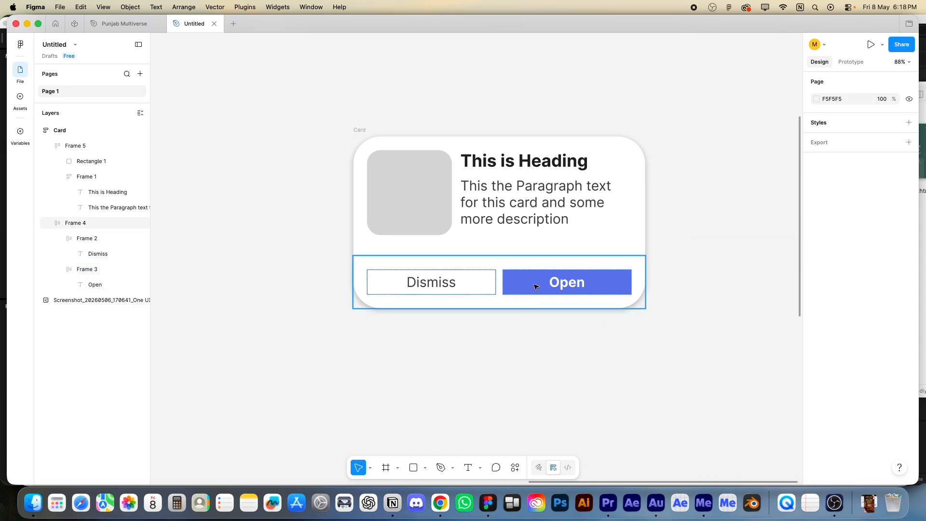
# Step: Give both the Dismiss and Open button frames a corner radius of 32
pyautogui.keyDown('super'); pyautogui.click(562, 289); pyautogui.keyUp('super')
pyautogui.click(503, 289)
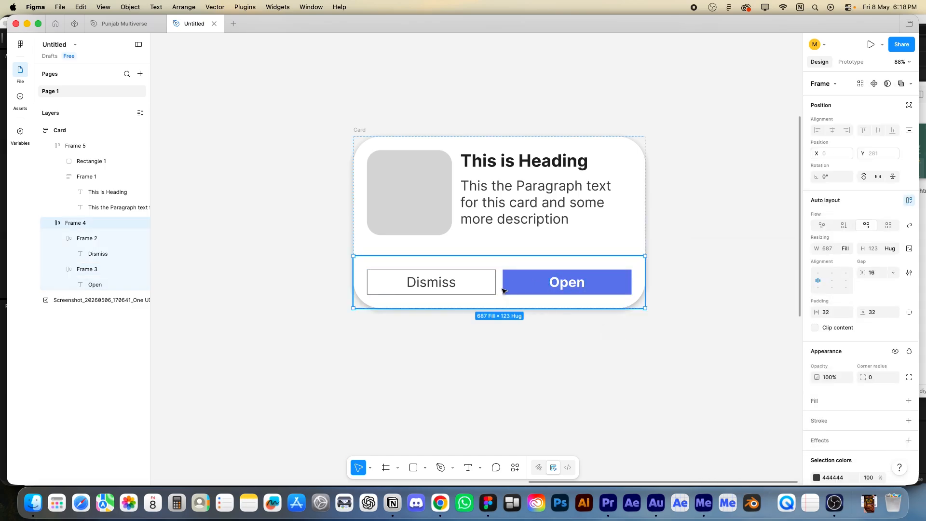
pyautogui.press('Return')
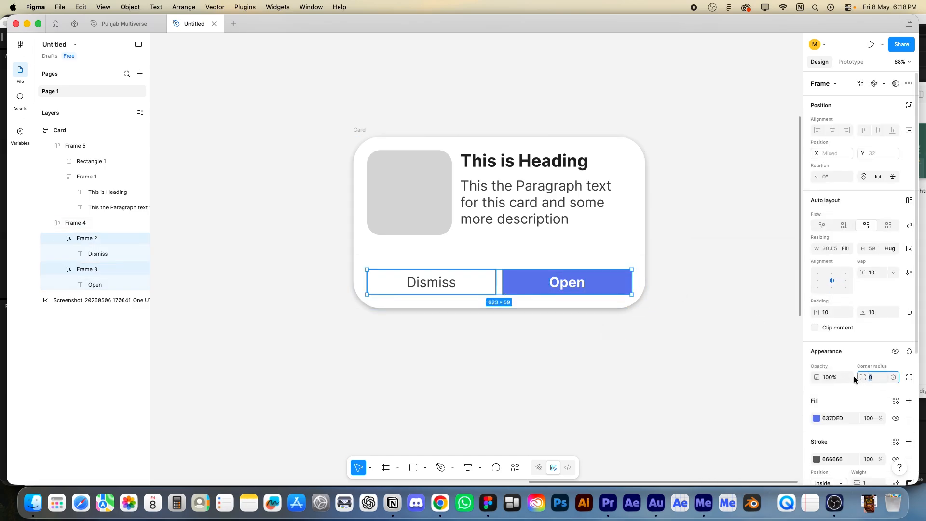
pyautogui.write('32')
pyautogui.press('Return')
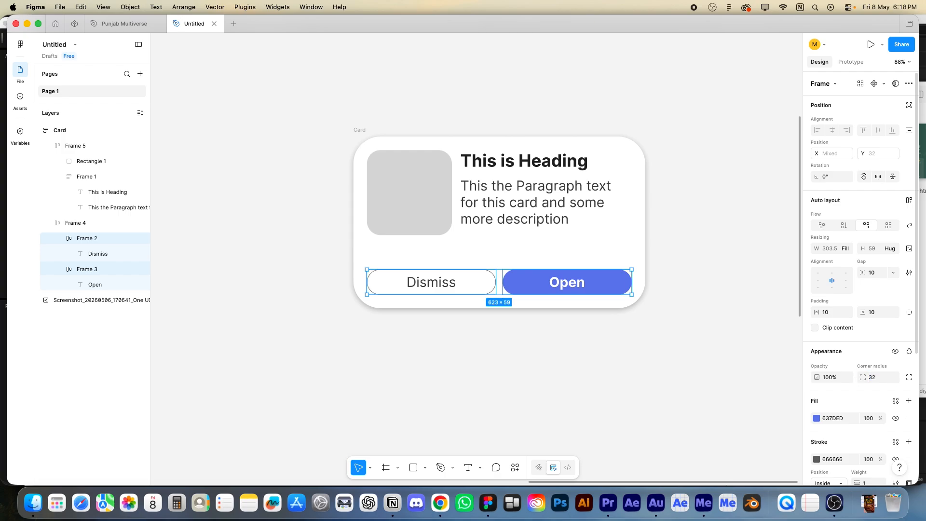
# Step: Try a corner radius of 16 on the Dismiss and Open buttons, and set it back to 32
pyautogui.click(871, 380)
pyautogui.write('16')
pyautogui.press('Return')
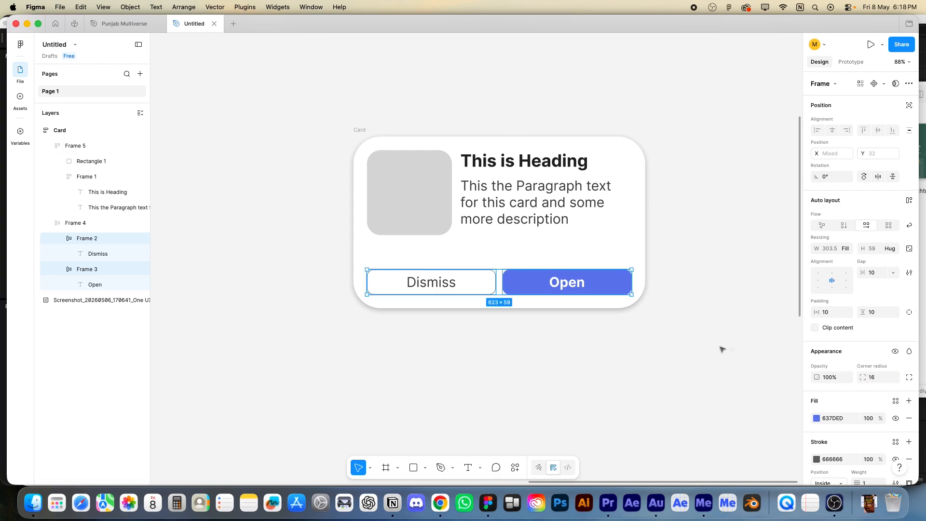
pyautogui.click(872, 377)
pyautogui.write('32')
pyautogui.press('Return')
# Step: Switch the frame holding the image and text to individual padding and set its bottom padding to 0
pyautogui.click(451, 216)
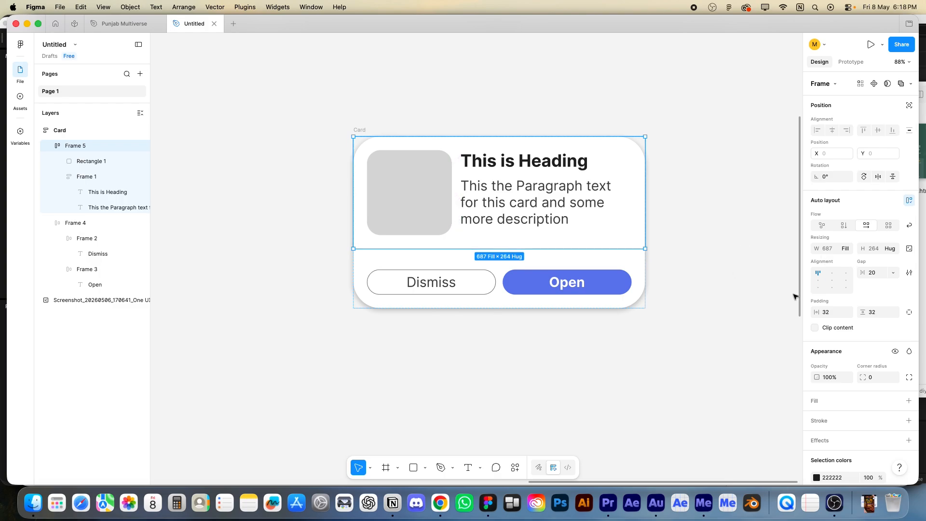
pyautogui.click(909, 312)
pyautogui.click(870, 328)
pyautogui.write('0')
pyautogui.press('Return')
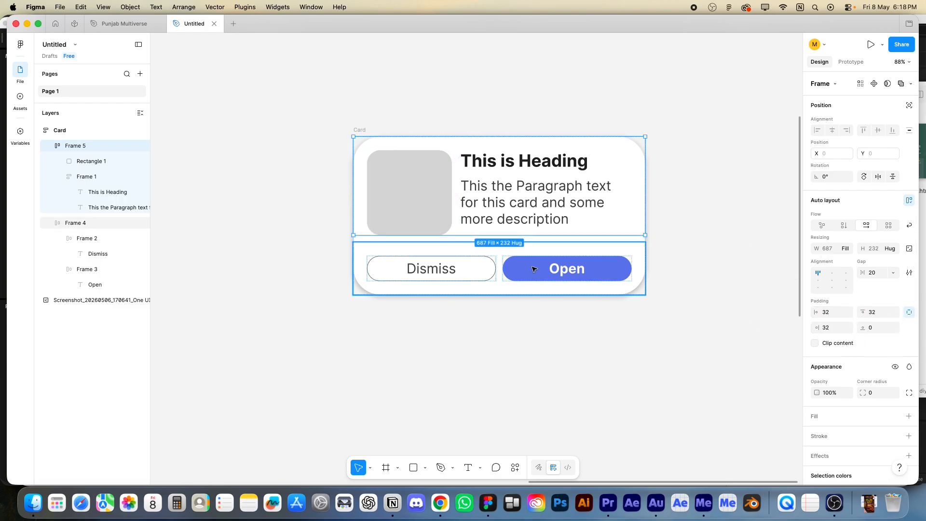
# Step: Set the Card frame's vertical gap between its content and button rows to 0
pyautogui.press('Escape')
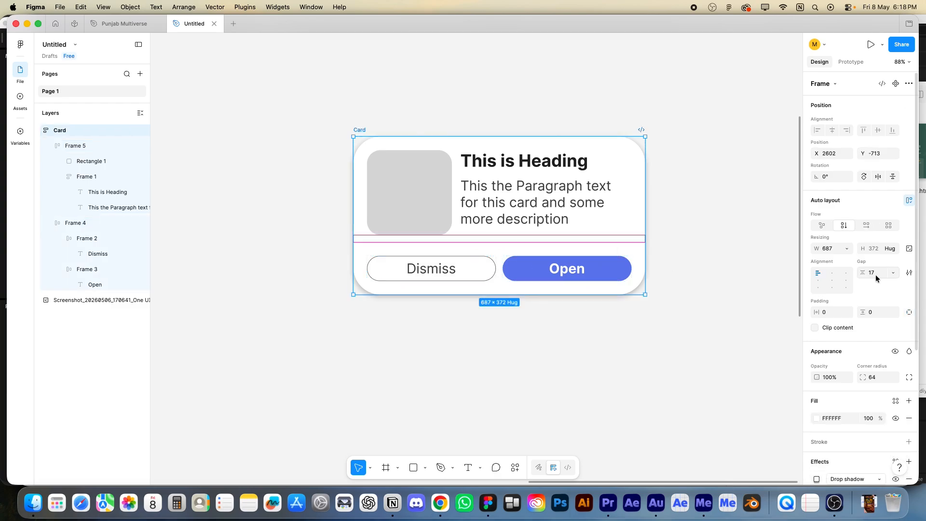
pyautogui.click(876, 273)
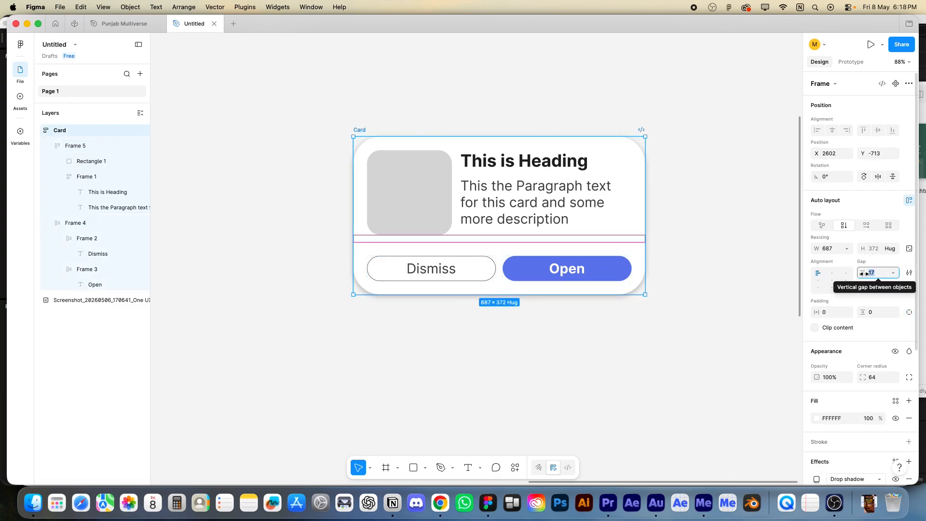
pyautogui.write('0')
pyautogui.press('Return')
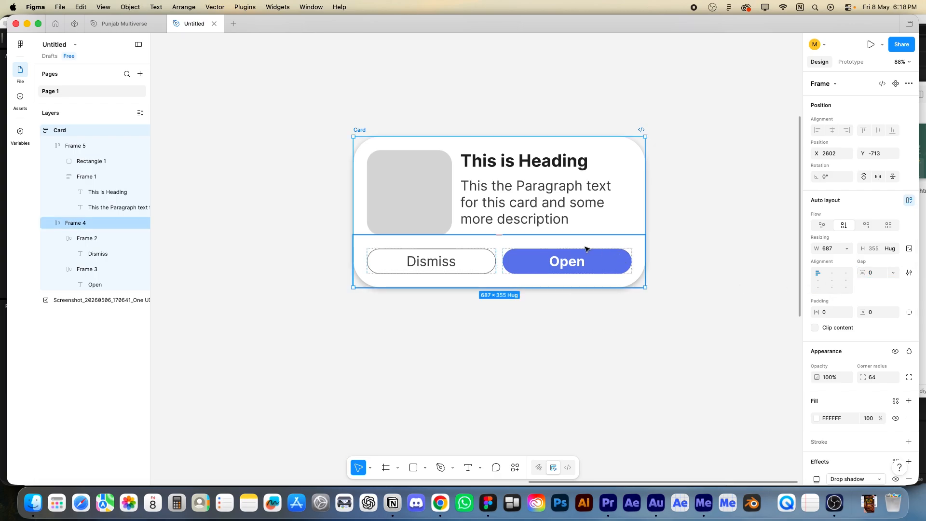
# Step: Switch the button row frame to individual padding and set its top padding to 16
pyautogui.click(491, 212)
pyautogui.click(488, 258)
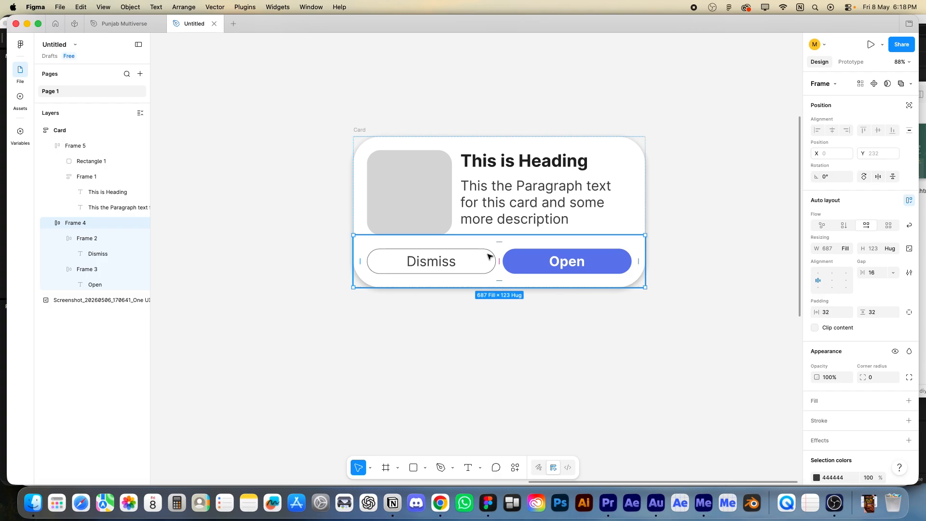
pyautogui.click(909, 312)
pyautogui.click(858, 312)
pyautogui.write('16')
pyautogui.press('Return')
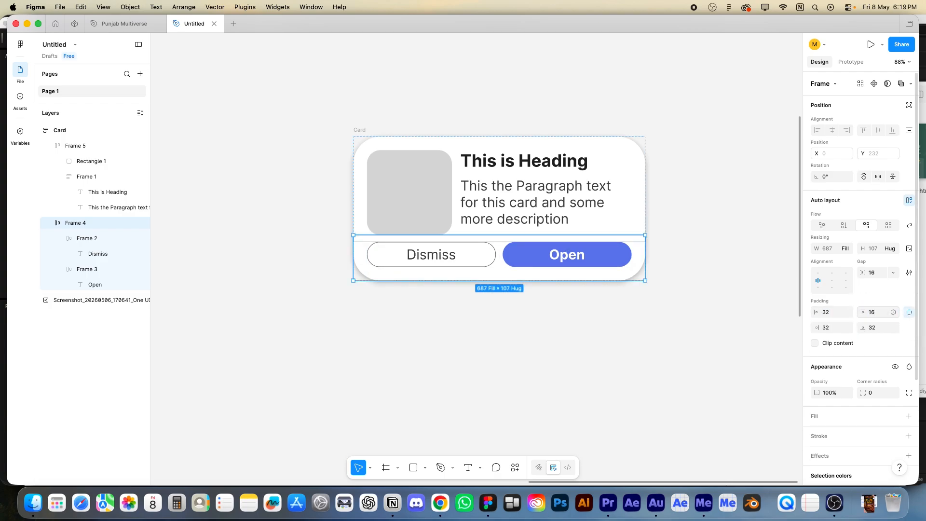
# Step: Set the bottom padding of the frame holding the image and text to 16
pyautogui.click(420, 192)
pyautogui.click(864, 327)
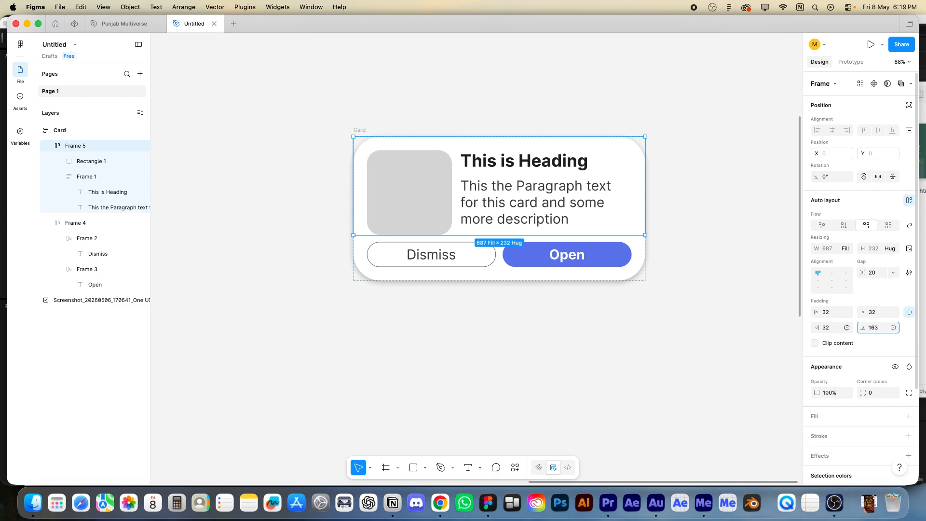
pyautogui.write('16')
pyautogui.press('Return')
pyautogui.click(666, 341)
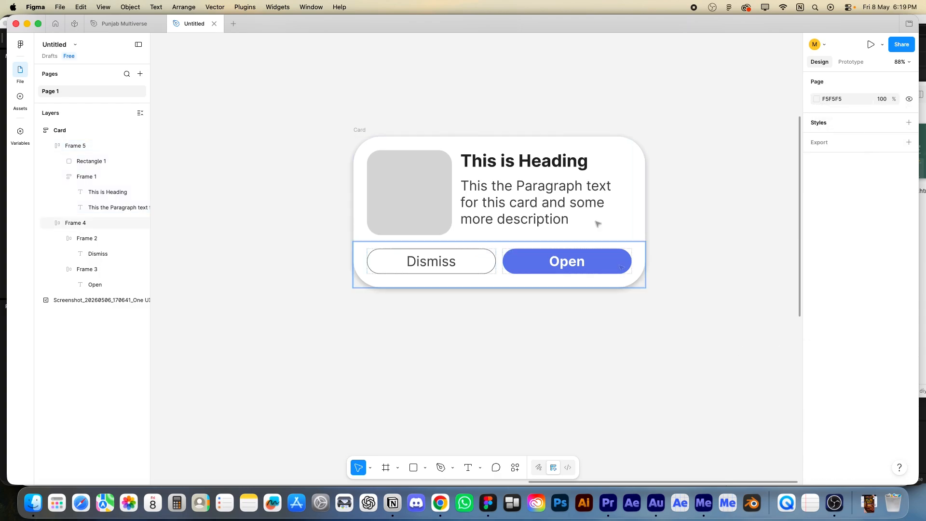
# Step: Widen the Card frame to 753 so its text and buttons adapt to the new width
pyautogui.click(364, 132)
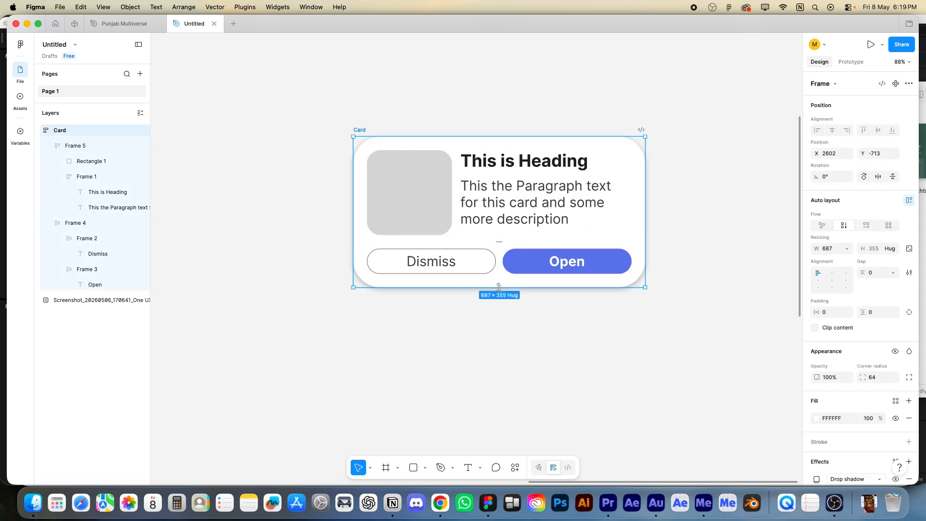
pyautogui.click(511, 302)
pyautogui.moveTo(695, 262); pyautogui.dragTo(680, 259)
pyautogui.moveTo(649, 238); pyautogui.dragTo(649, 239)
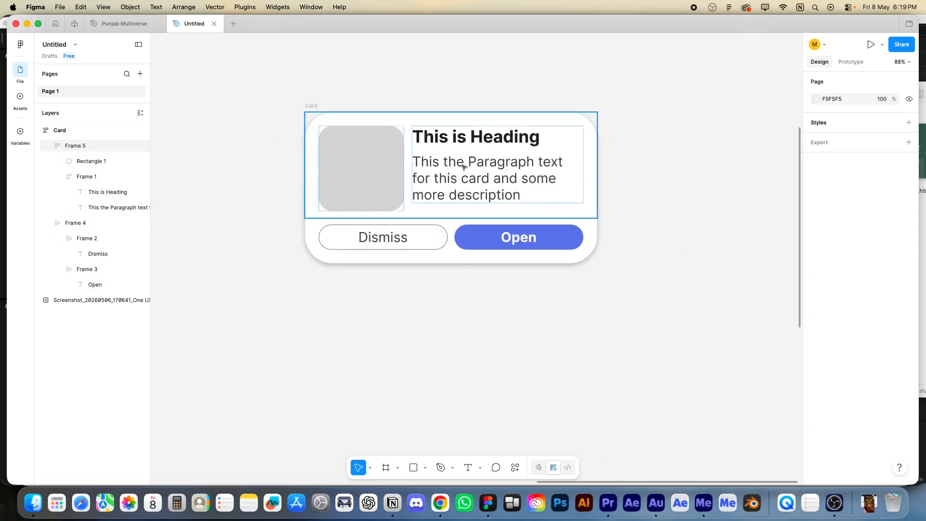
pyautogui.doubleClick(448, 179)
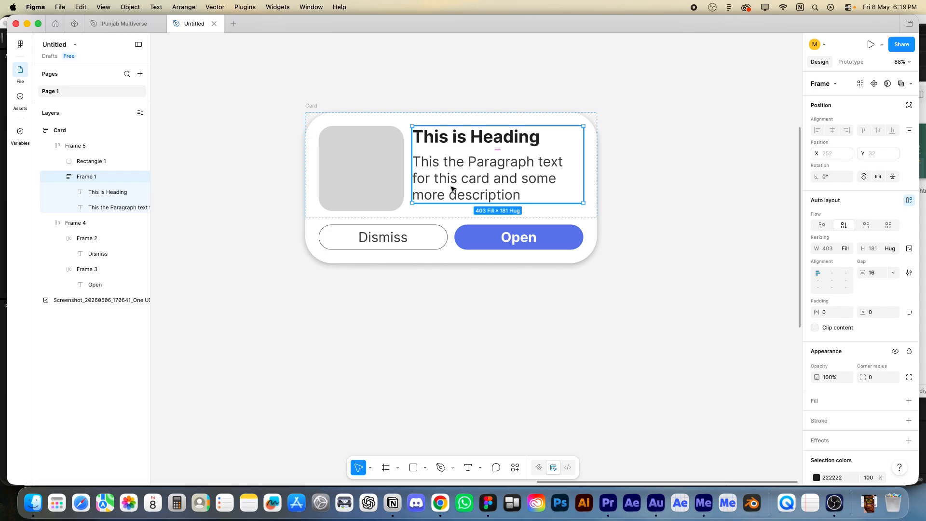
pyautogui.click(311, 106)
pyautogui.moveTo(597, 202); pyautogui.dragTo(625, 216)
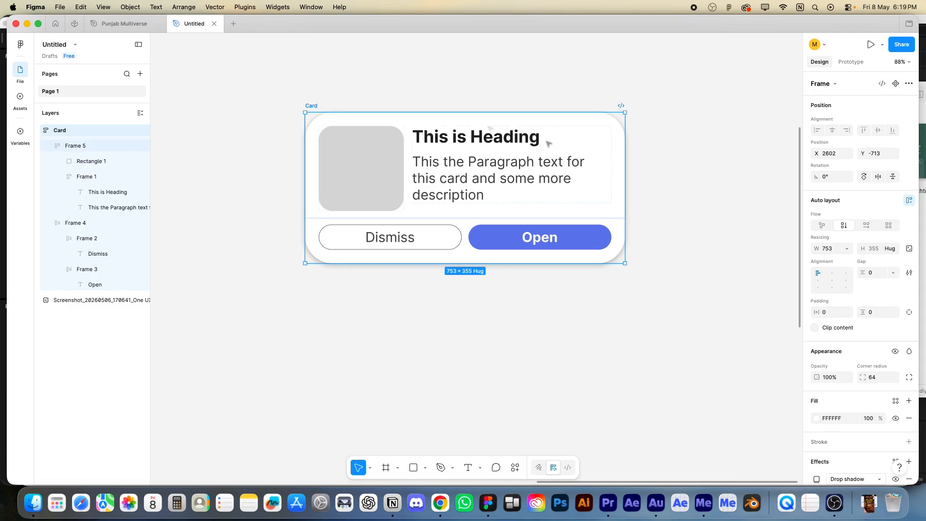
# Step: Duplicate the Card frame and place the copy directly above the original
pyautogui.moveTo(373, 91); pyautogui.dragTo(363, 147)
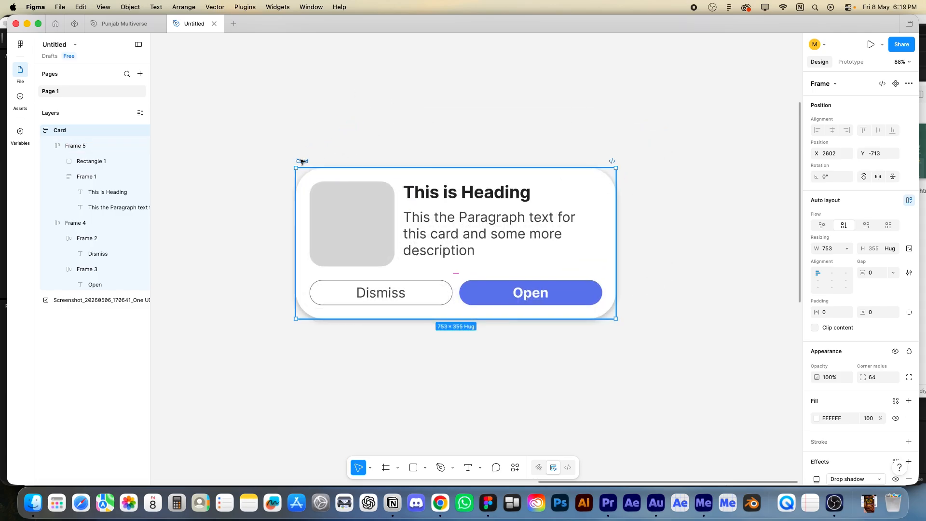
pyautogui.scroll(2, 331, 182)
pyautogui.click(301, 202)
pyautogui.keyDown('alt'); pyautogui.moveTo(303, 202); pyautogui.dragTo(314, 97); pyautogui.keyUp('alt')
pyautogui.scroll(-1, 406, 141)
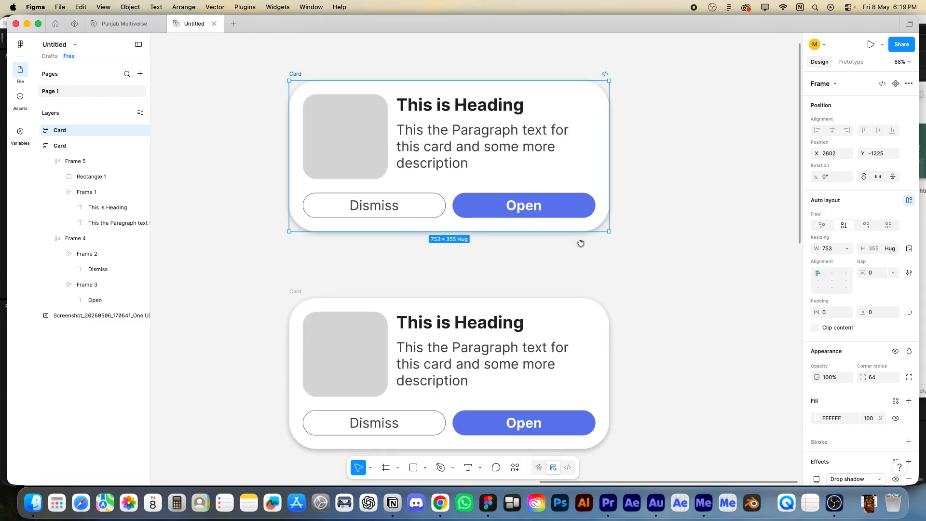
# Step: Rename the original lower card frame as Open
pyautogui.click(295, 295)
pyautogui.doubleClick(295, 293)
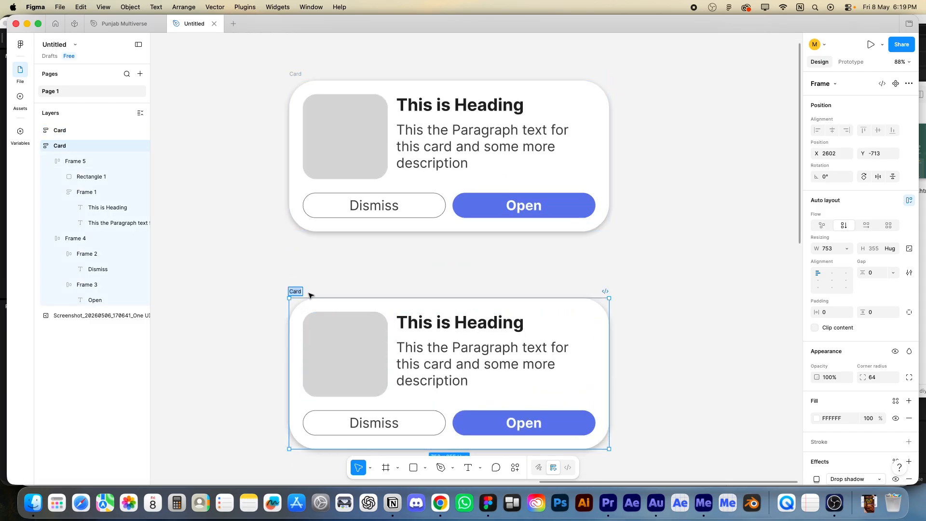
pyautogui.write('Open')
pyautogui.click(265, 274)
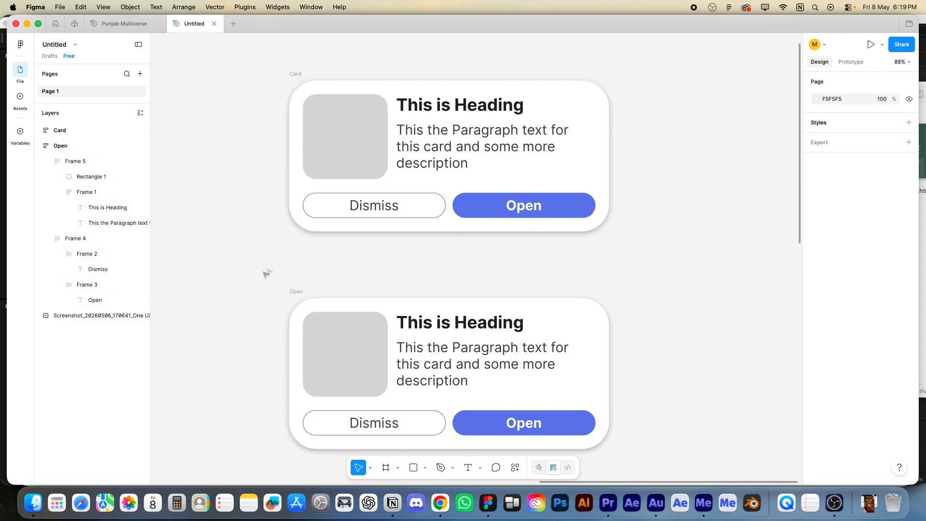
# Step: Rename the duplicated upper card frame as Closed
pyautogui.click(296, 79)
pyautogui.write('Closed')
pyautogui.press('Return')
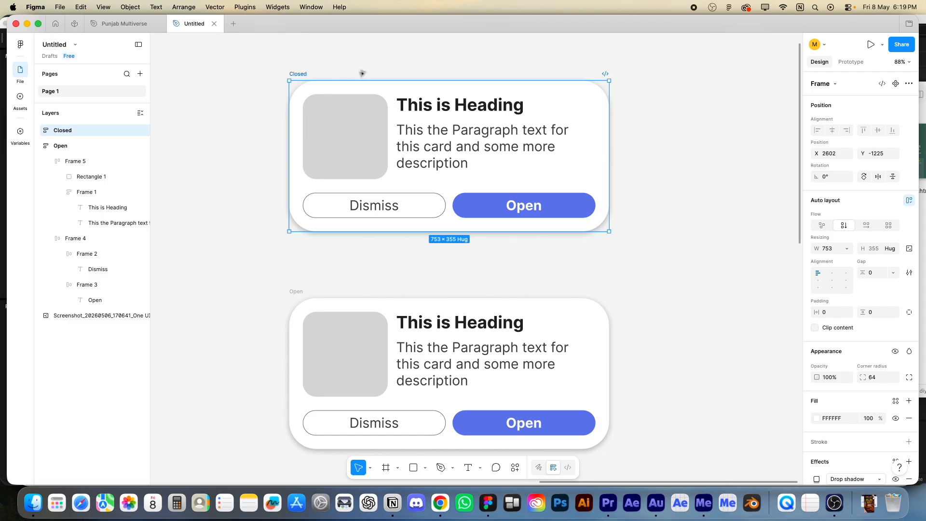
# Step: Resize the grey image placeholder in the Closed card to 100 by 100
pyautogui.click(341, 140)
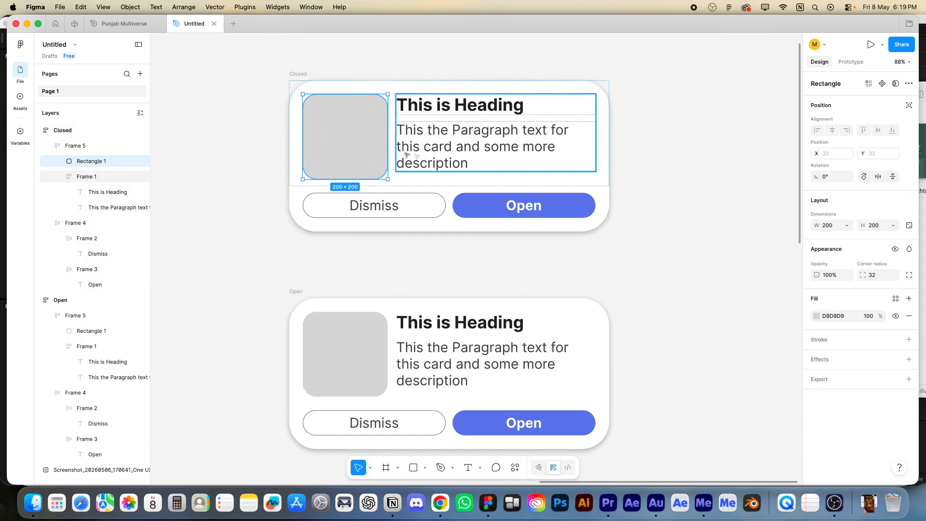
pyautogui.doubleClick(437, 159)
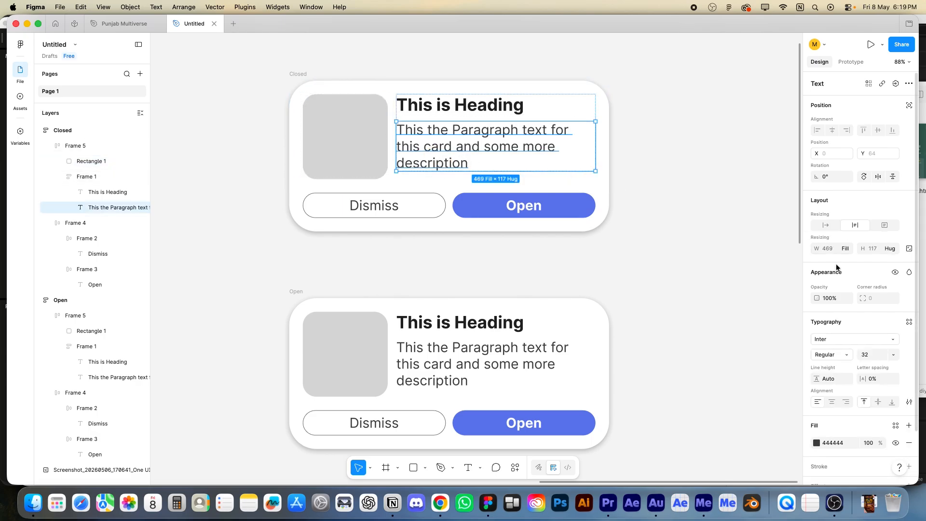
pyautogui.click(377, 133)
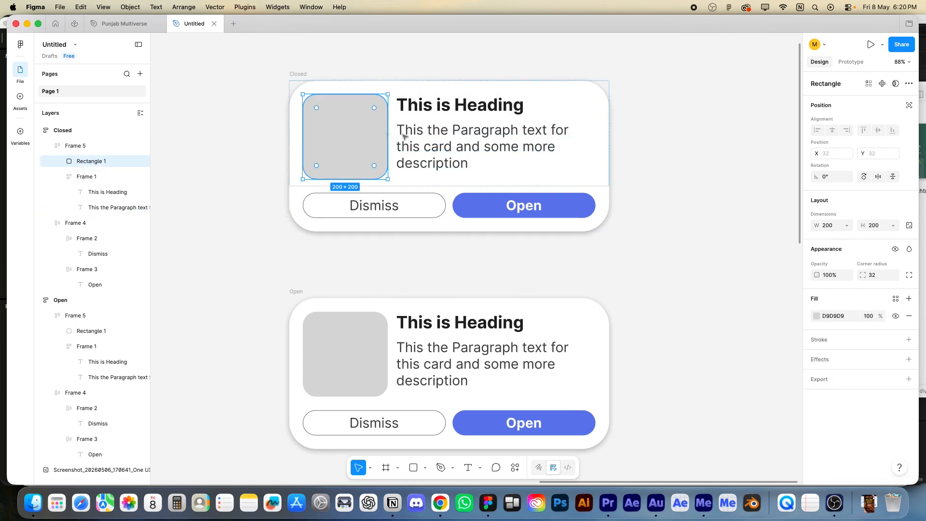
pyautogui.click(828, 226)
pyautogui.write('100')
pyautogui.press('Return')
pyautogui.click(868, 225)
pyautogui.write('100')
pyautogui.press('Return')
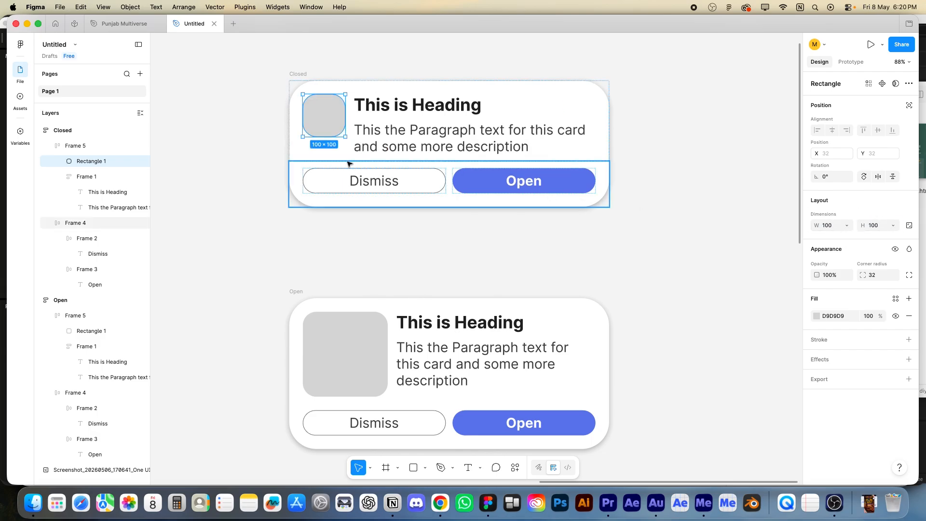
# Step: Truncate the Closed card's paragraph to a single line ending in an ellipsis
pyautogui.click(462, 137)
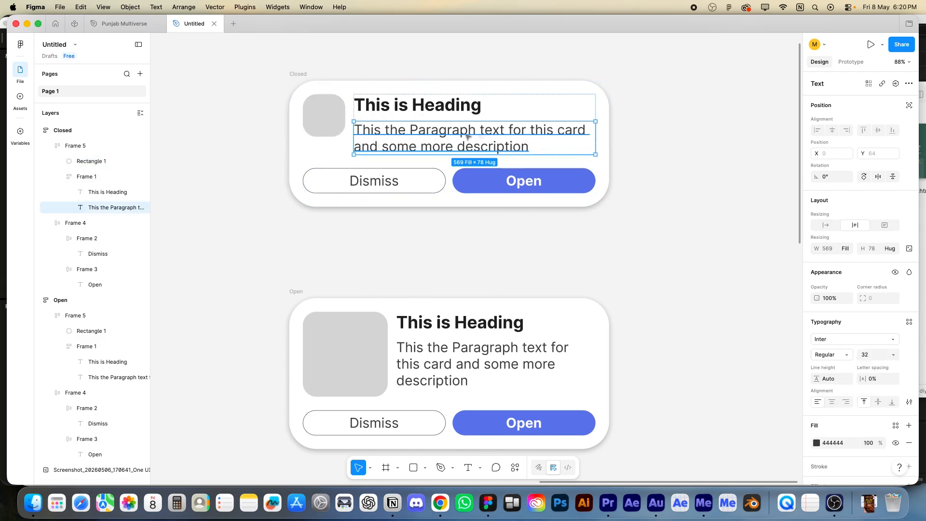
pyautogui.doubleClick(492, 138)
pyautogui.click(546, 133)
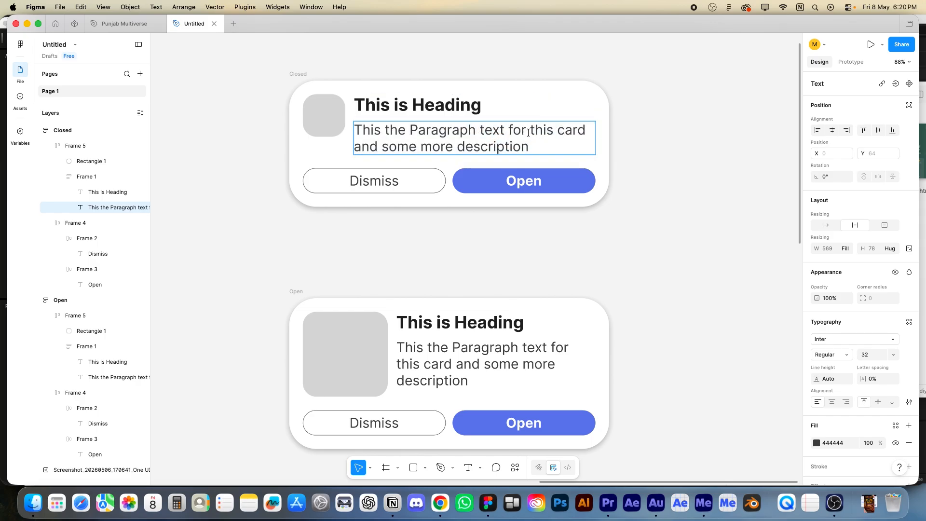
pyautogui.moveTo(531, 130); pyautogui.dragTo(563, 163)
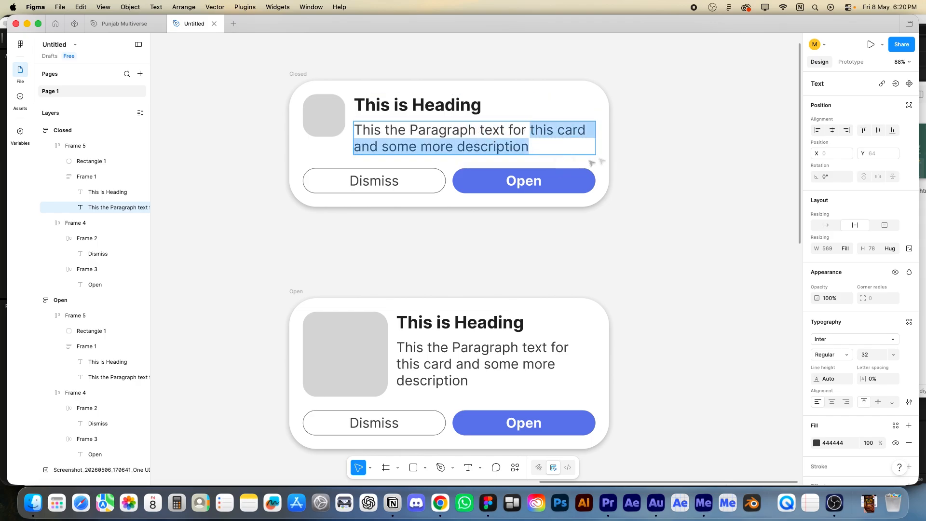
pyautogui.press('Escape')
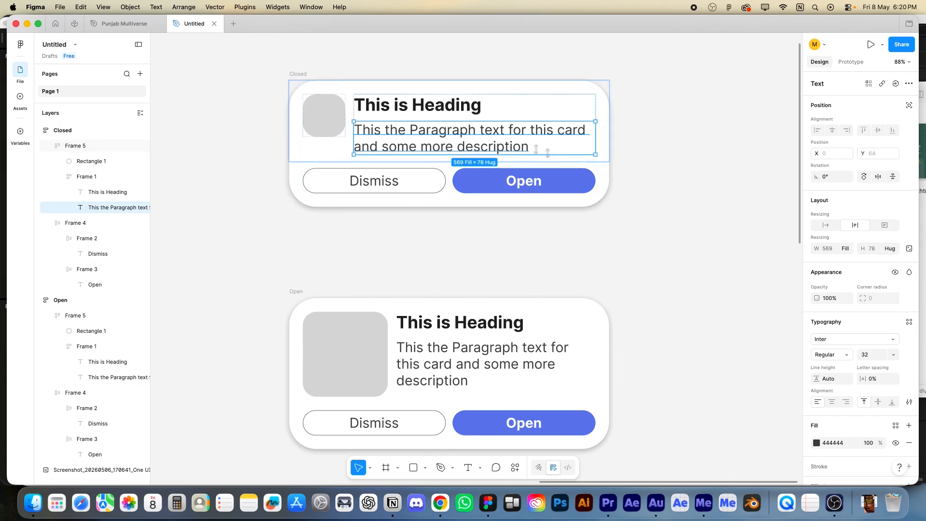
pyautogui.click(909, 401)
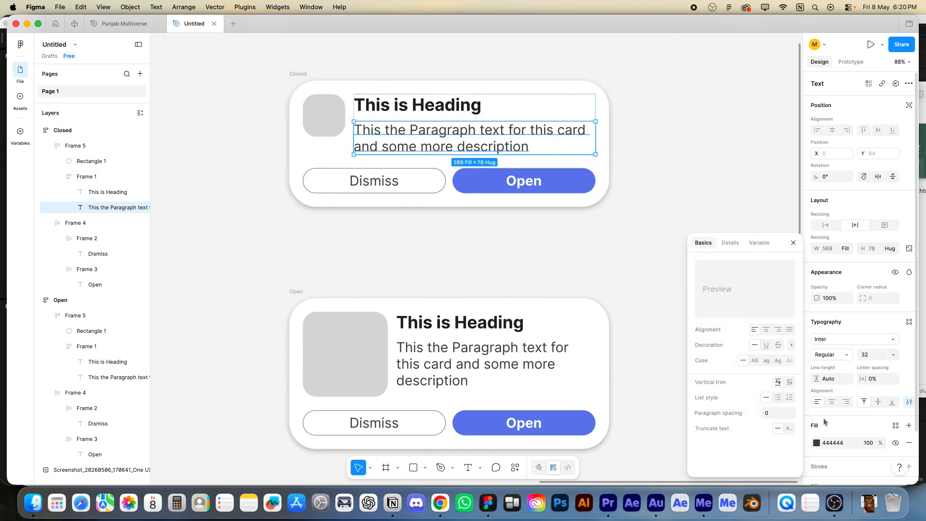
pyautogui.click(790, 428)
pyautogui.click(636, 260)
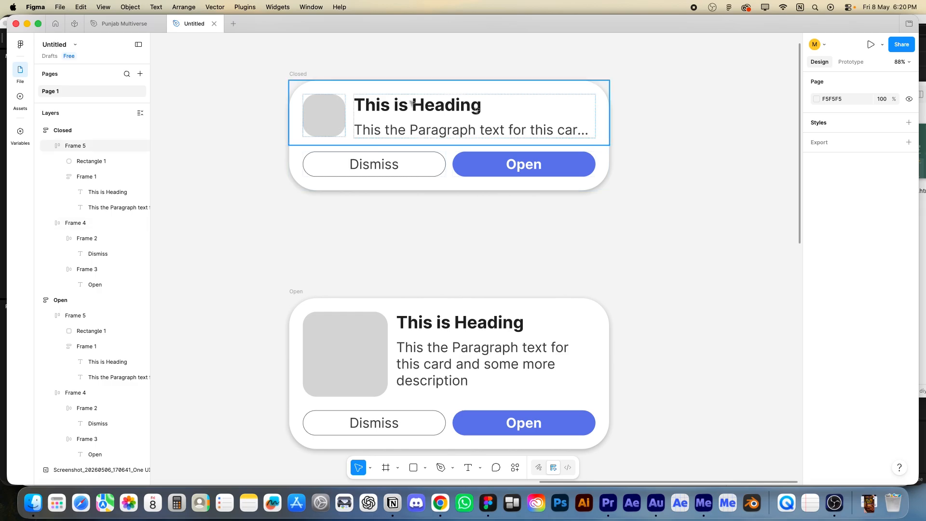
# Step: Hide the frame containing the Dismiss and Open buttons in the Closed card
pyautogui.click(381, 172)
pyautogui.click(140, 223)
pyautogui.click(364, 238)
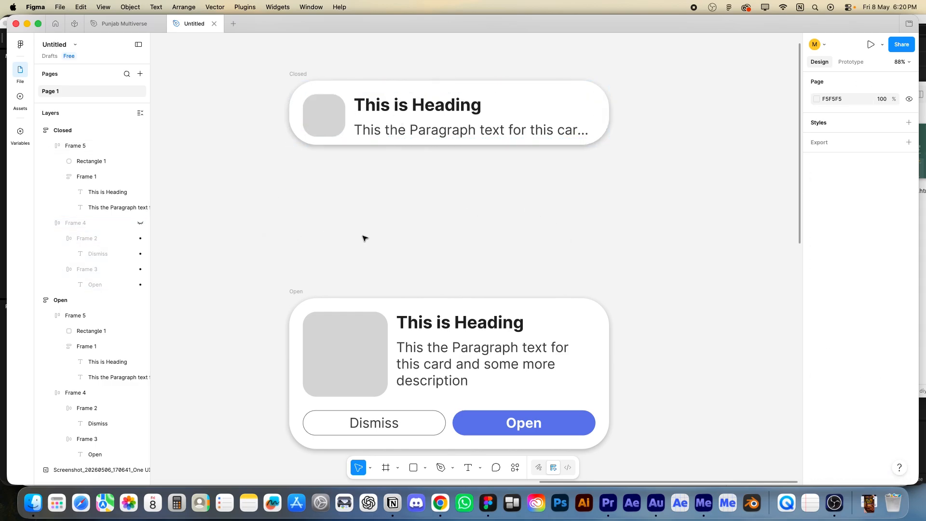
# Step: Set the bottom padding of the Closed card's image-and-text frame to 32
pyautogui.click(303, 78)
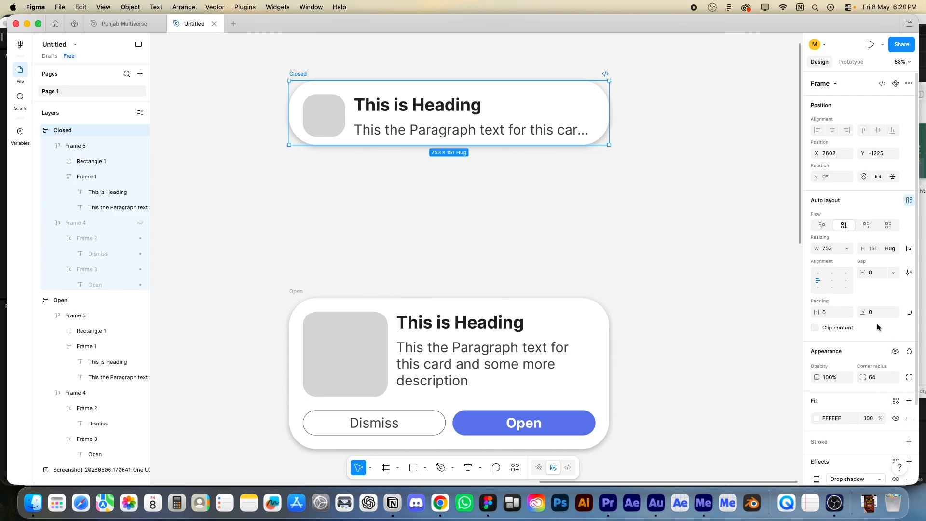
pyautogui.press('Return')
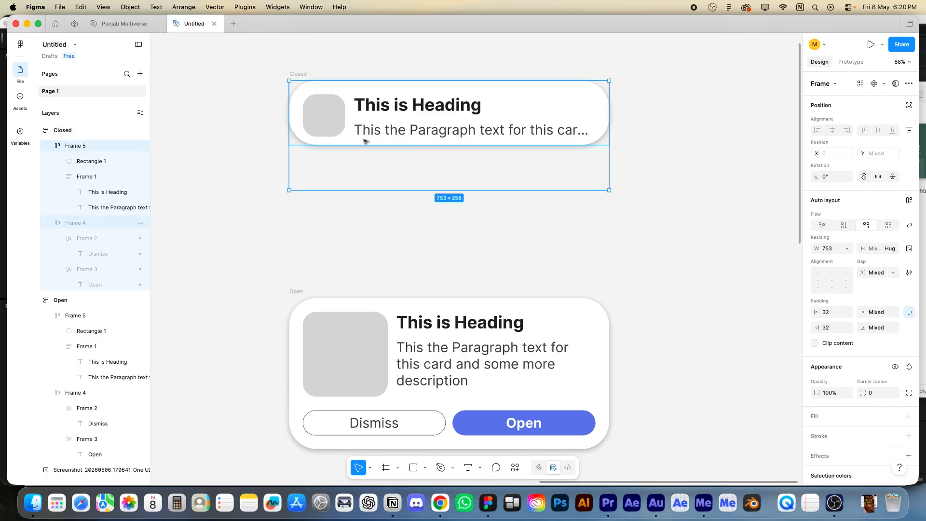
pyautogui.click(354, 118)
pyautogui.click(859, 328)
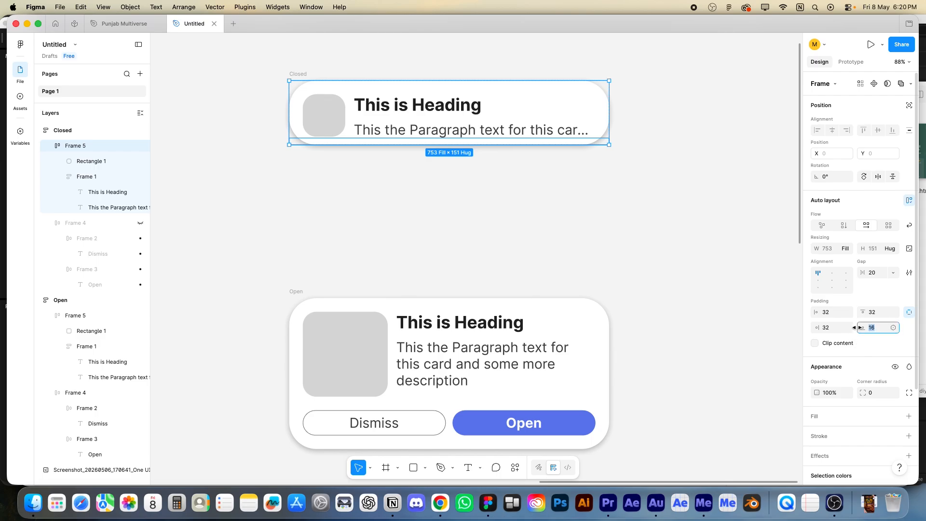
pyautogui.write('32')
pyautogui.press('Return')
pyautogui.click(676, 218)
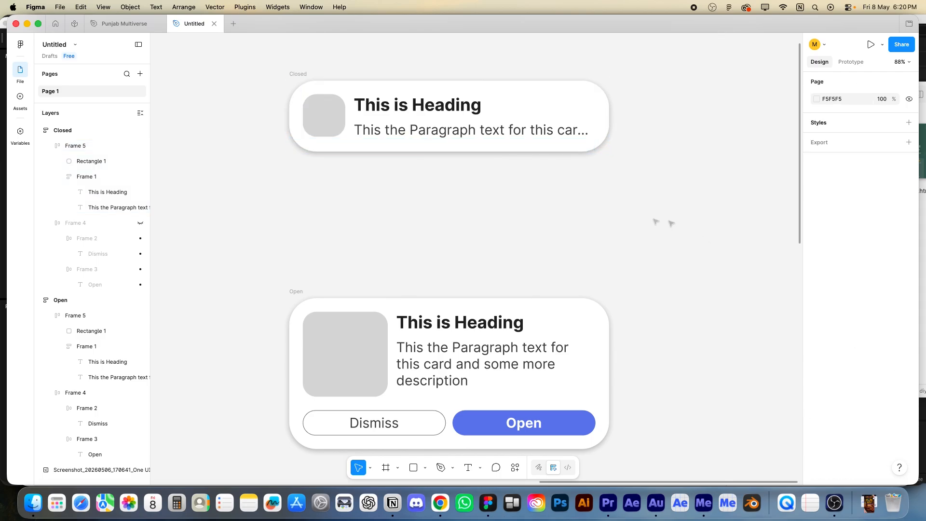
# Step: Draw a triangle with the Polygon tool between the two cards and size it to 32 by 32
pyautogui.hscroll(-1, 532, 200)
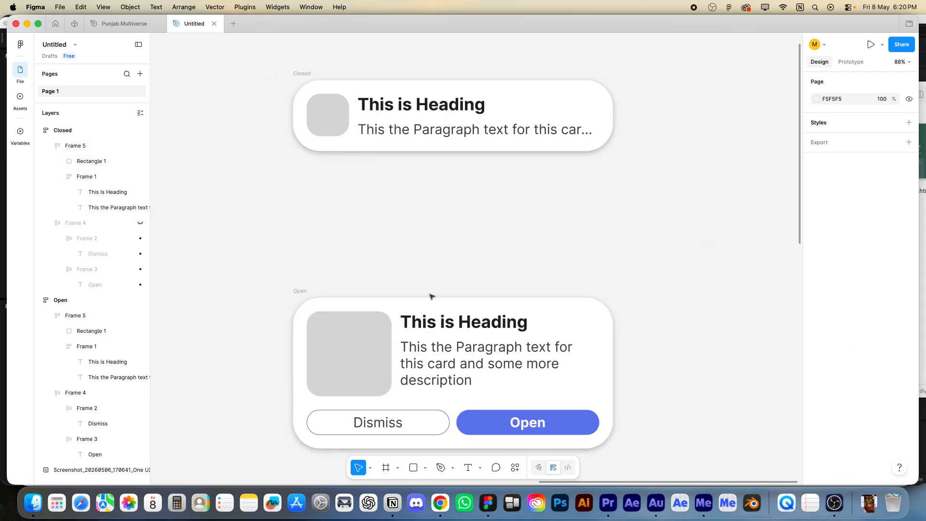
pyautogui.hscroll(1, 632, 222)
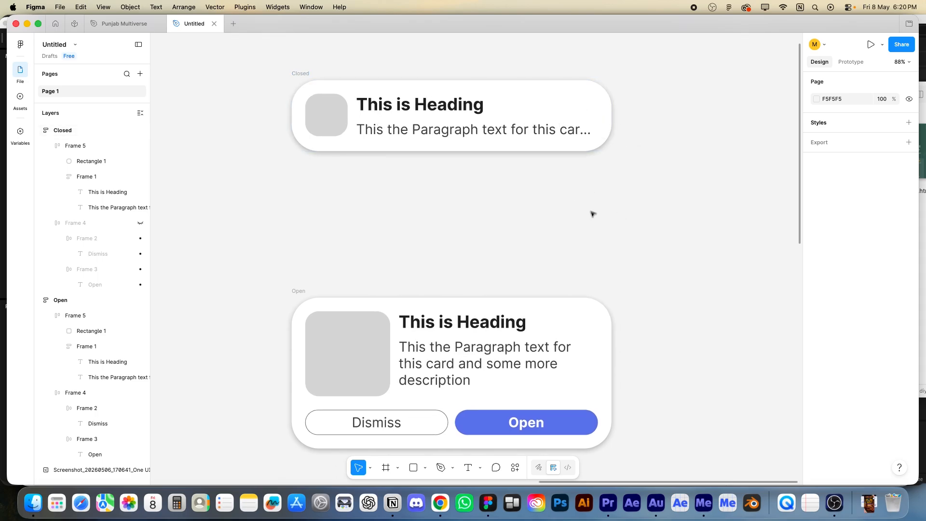
pyautogui.click(425, 468)
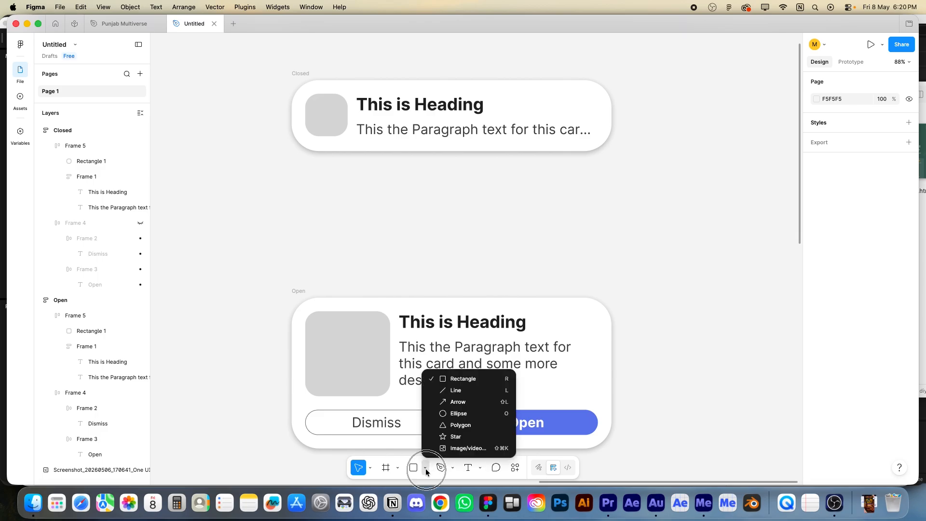
pyautogui.click(460, 425)
pyautogui.moveTo(484, 202); pyautogui.dragTo(501, 218)
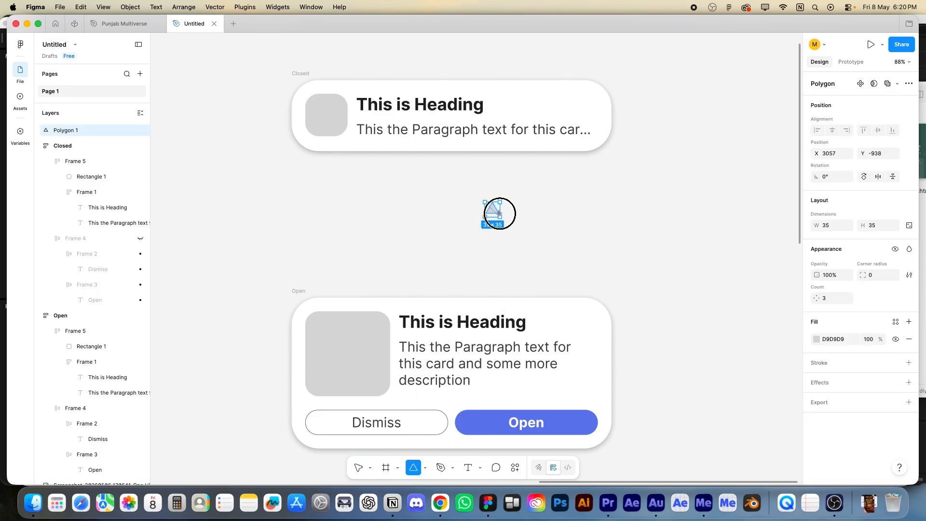
pyautogui.click(826, 226)
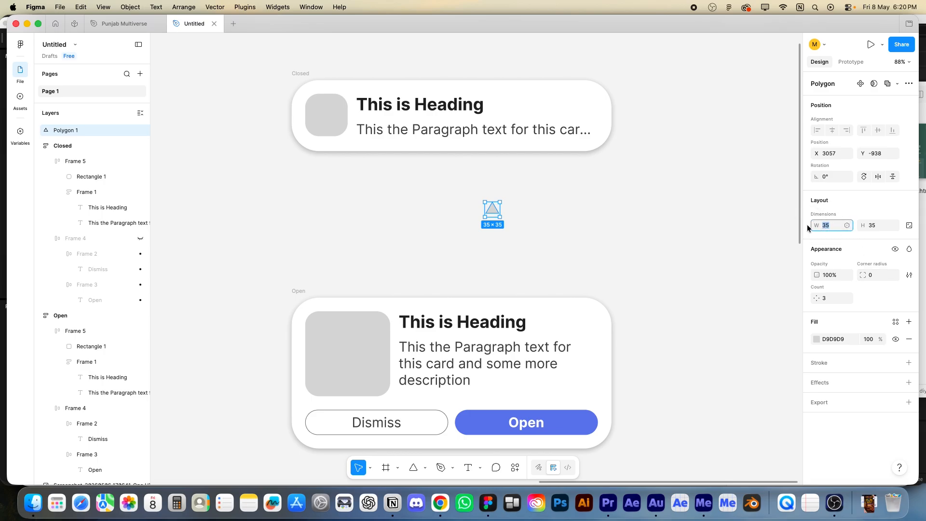
pyautogui.write('32')
pyautogui.press('Tab')
pyautogui.write('32')
pyautogui.press('Return')
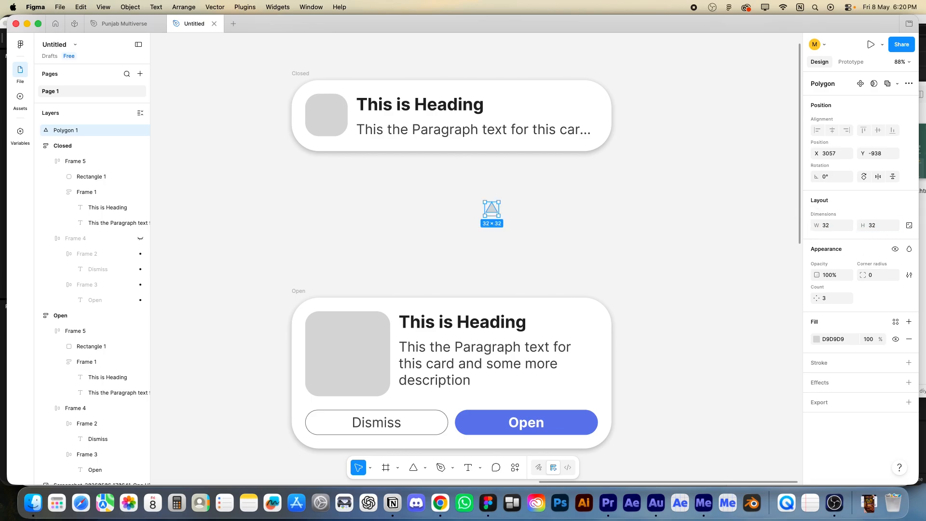
pyautogui.press('alt+super+g')
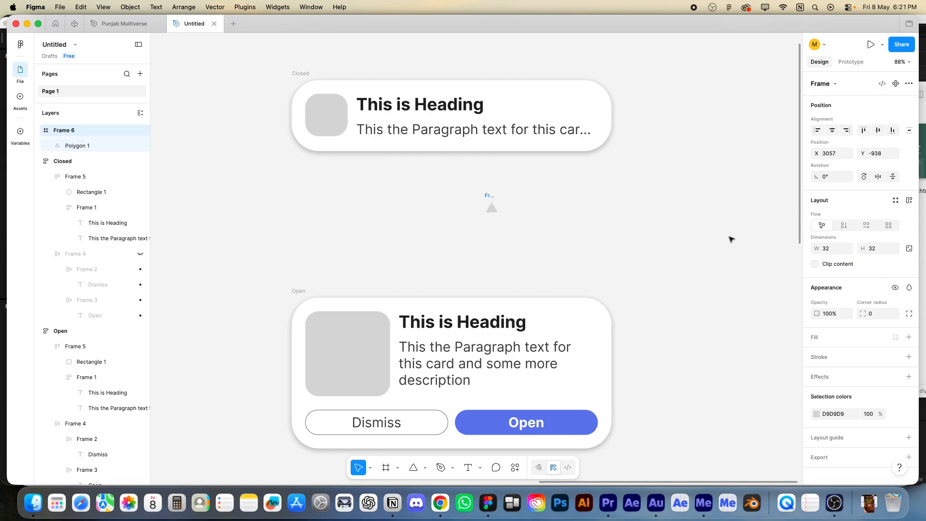
pyautogui.rightClick(493, 208)
pyautogui.click(548, 218)
pyautogui.press('super+z')
# Step: Wrap the triangle in a frame and resize that frame to 64 by 64
pyautogui.rightClick(492, 209)
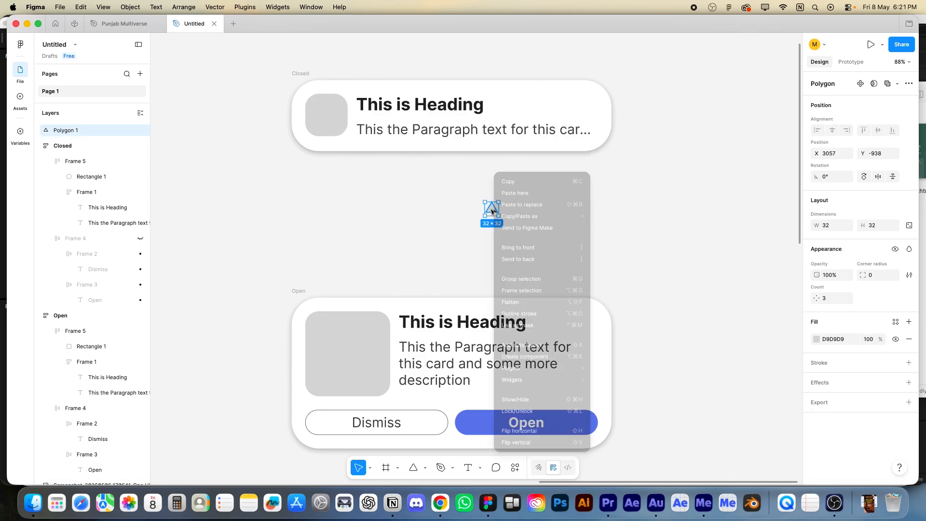
pyautogui.moveTo(541, 371)
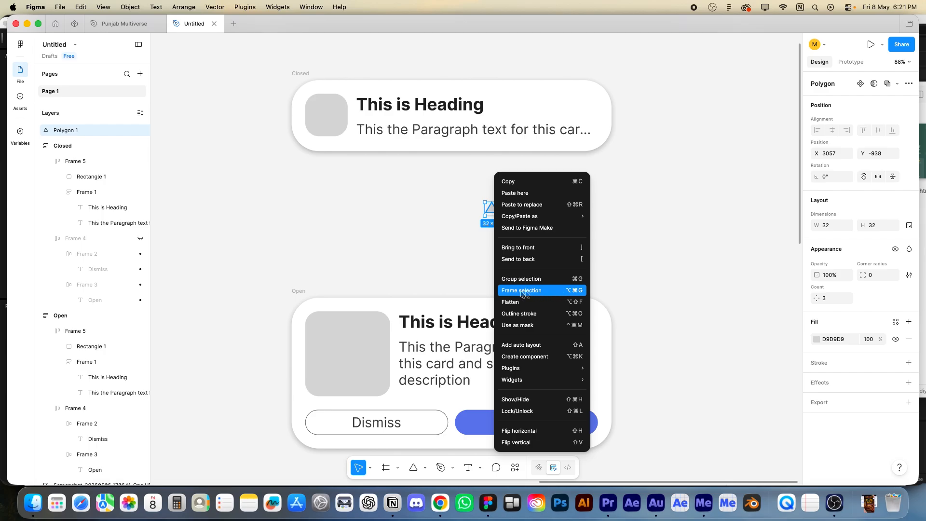
pyautogui.click(544, 292)
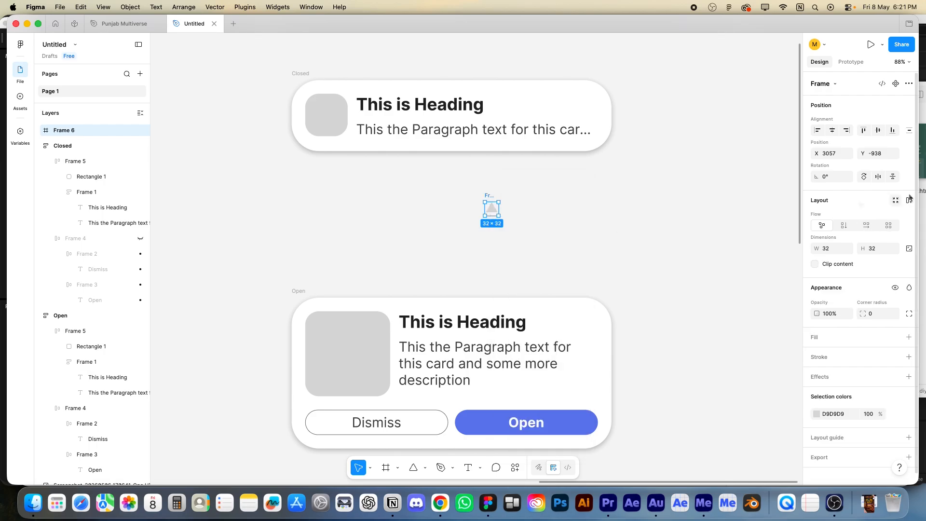
pyautogui.click(817, 250)
pyautogui.write('64')
pyautogui.press('Tab')
pyautogui.write('64')
pyautogui.press('Return')
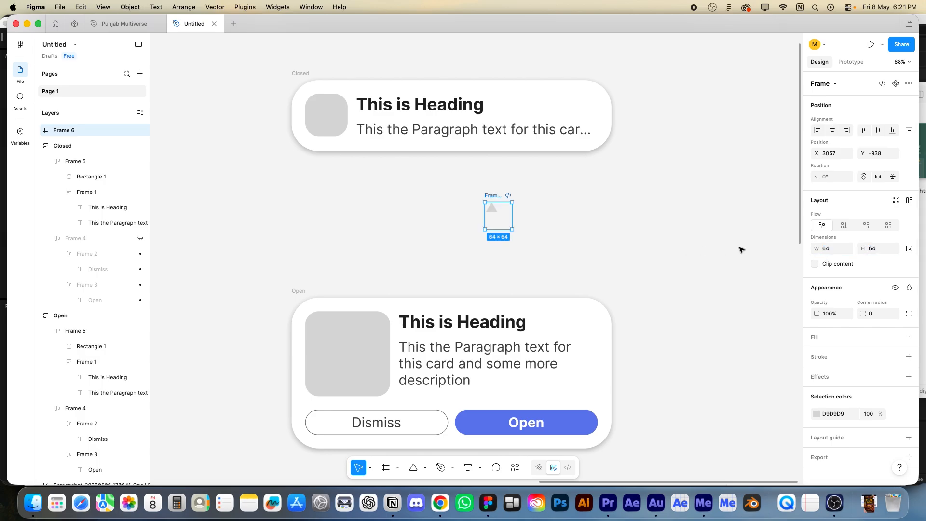
# Step: Center the triangle horizontally and vertically inside its frame
pyautogui.press('Return')
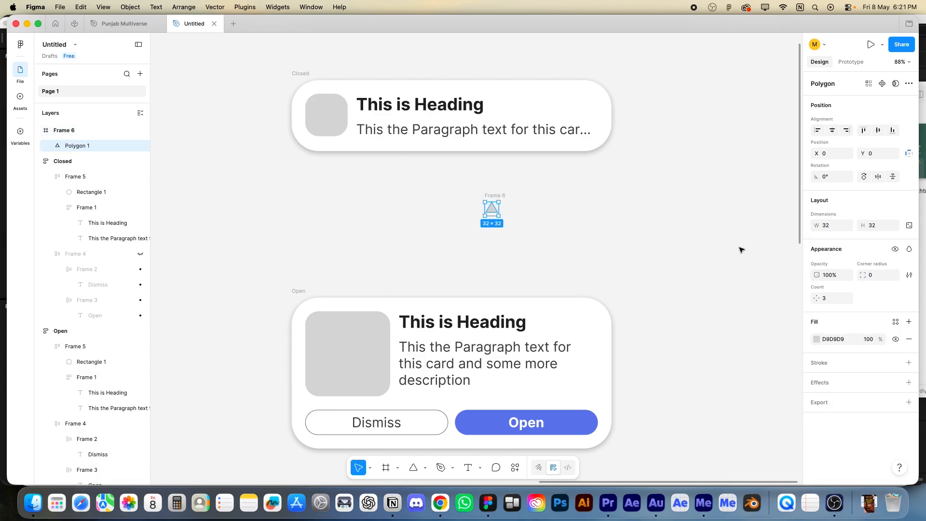
pyautogui.click(833, 131)
pyautogui.click(878, 130)
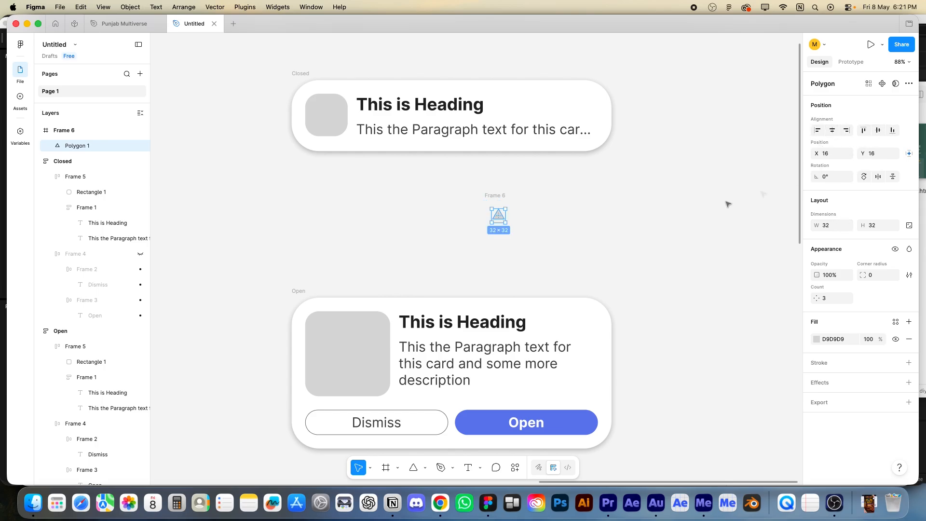
pyautogui.click(612, 215)
# Step: Move the triangle's frame into the Closed card's image-and-text row, after the text
pyautogui.click(495, 196)
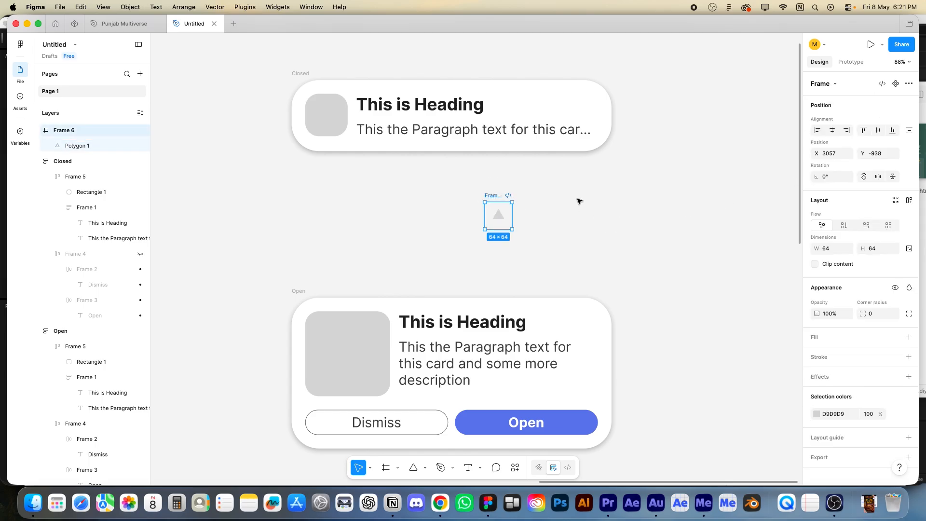
pyautogui.press('BackSpace')
pyautogui.click(324, 96)
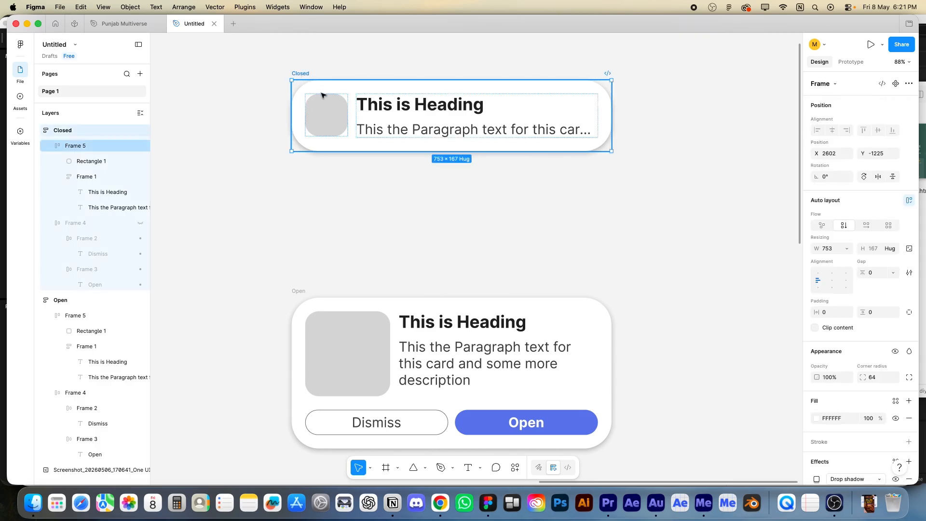
pyautogui.click(435, 113)
pyautogui.press('Escape')
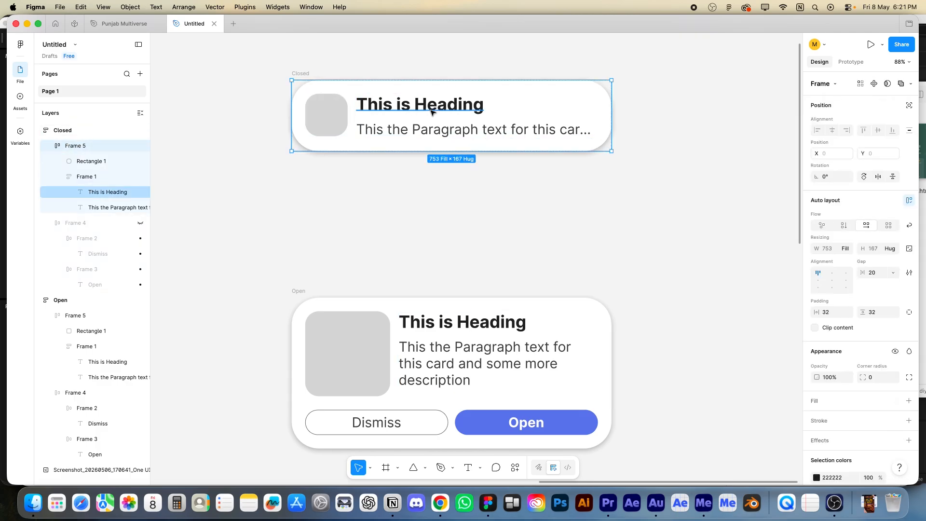
pyautogui.hotkey('ctrl', 'z')
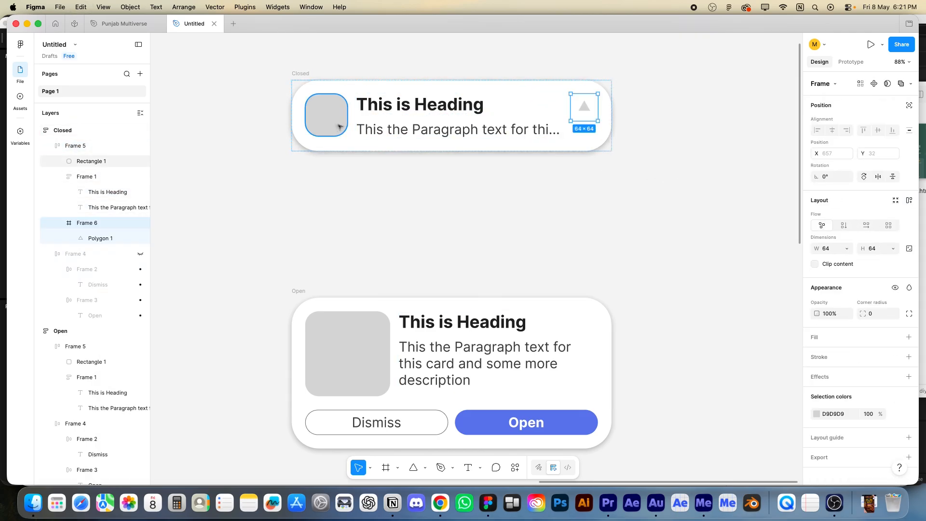
# Step: Apply auto layout to the Closed card's triangle frame, with its height set to Fill container and its content centered
pyautogui.click(462, 120)
pyautogui.click(326, 115)
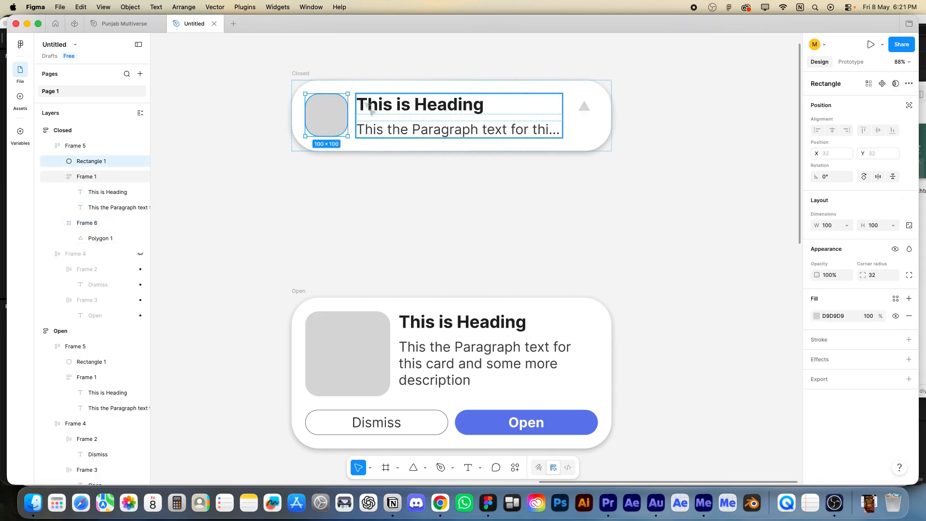
pyautogui.click(304, 80)
pyautogui.click(584, 107)
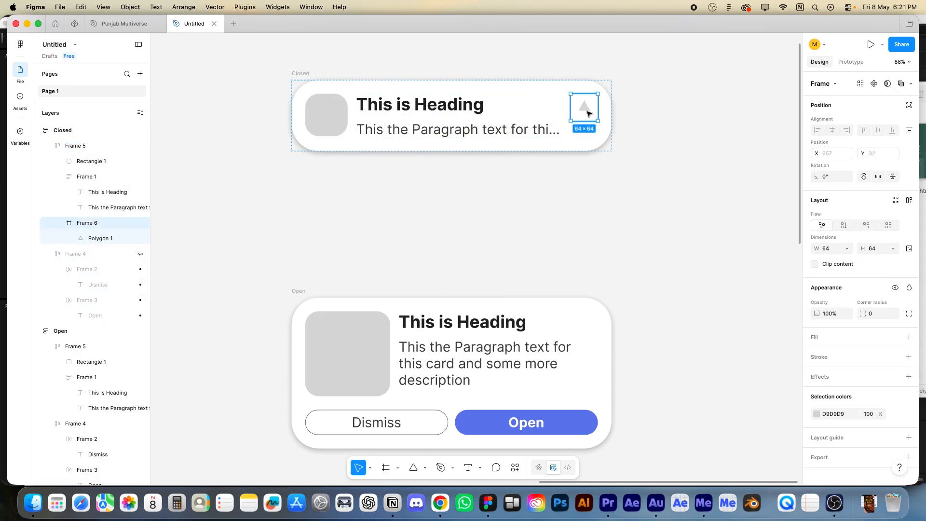
pyautogui.hotkey('shift', 'a')
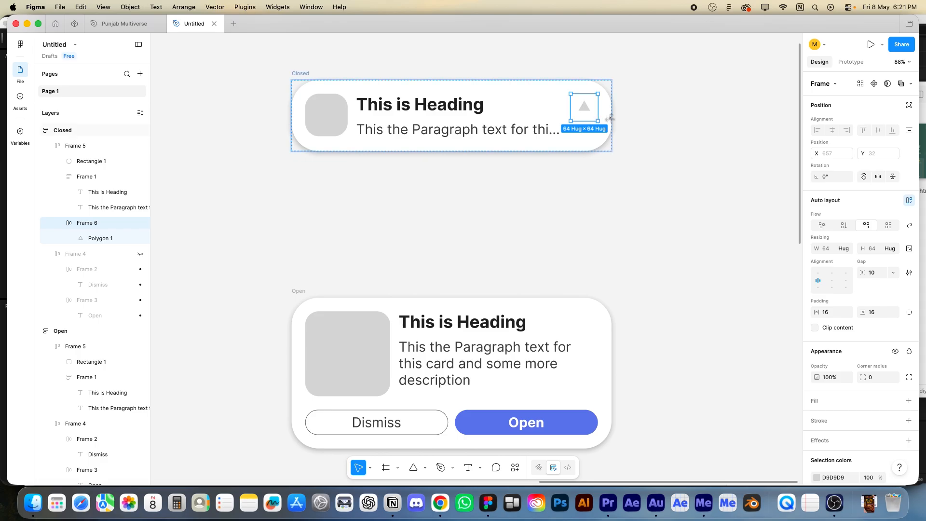
pyautogui.click(847, 249)
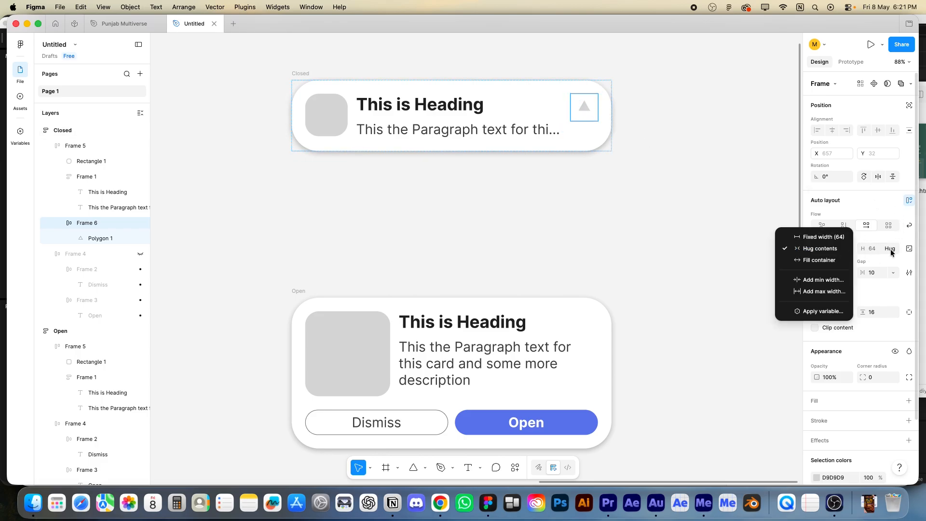
pyautogui.click(847, 249)
pyautogui.click(892, 249)
pyautogui.click(891, 261)
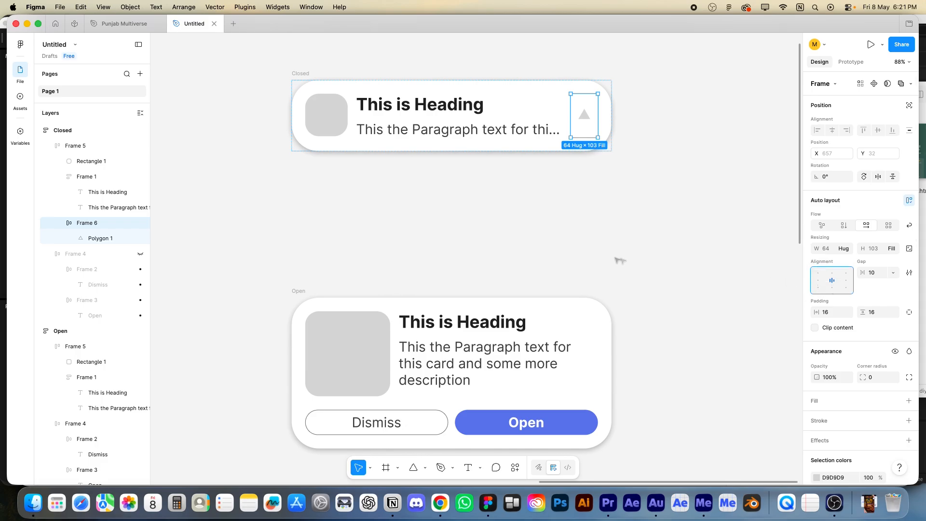
pyautogui.click(589, 201)
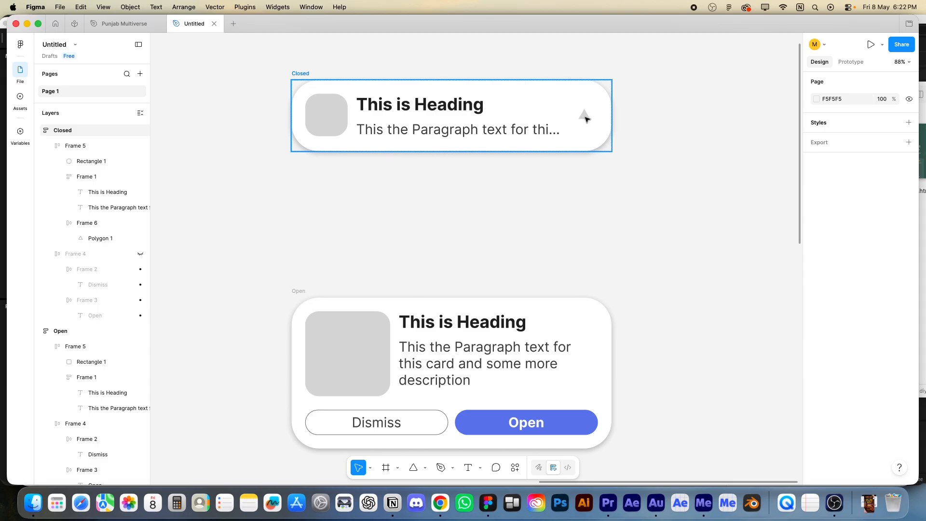
# Step: Copy the Closed card's triangle frame into the Open card's image-and-text row, after the text
pyautogui.keyDown('super'); pyautogui.click(584, 116); pyautogui.keyUp('super')
pyautogui.hotkey('shift', 'Return')
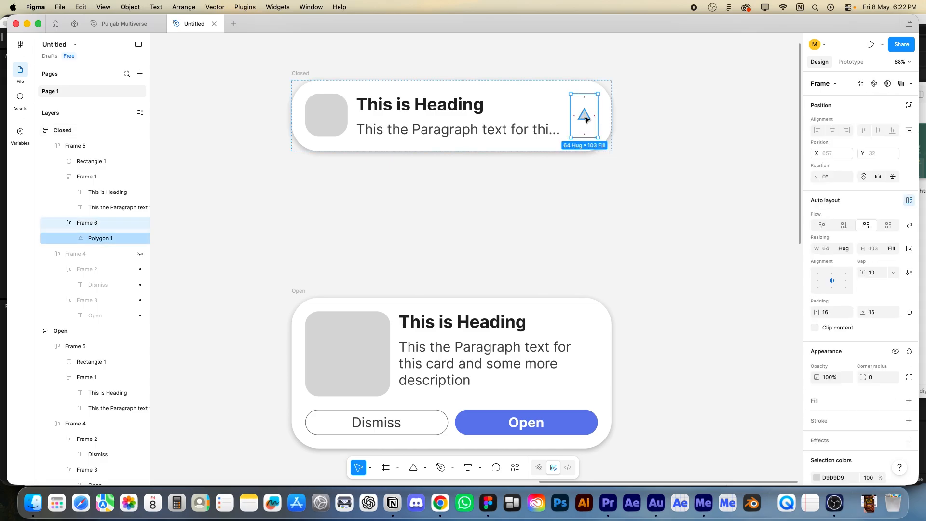
pyautogui.press('Delete')
pyautogui.press('super+z')
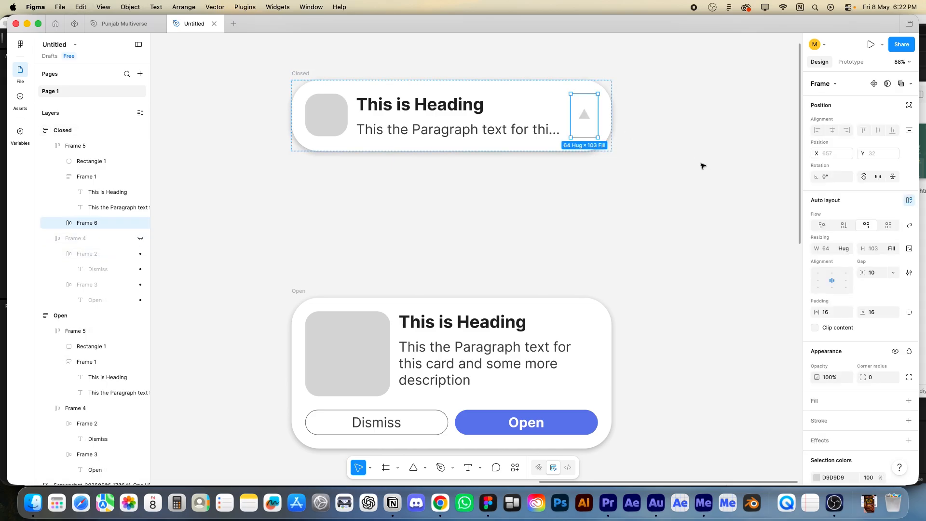
pyautogui.click(498, 308)
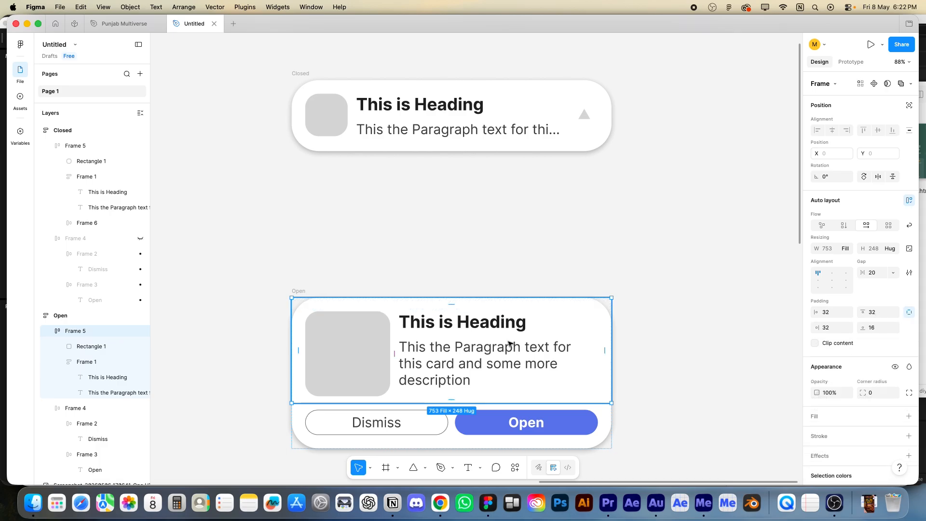
pyautogui.press('super+v')
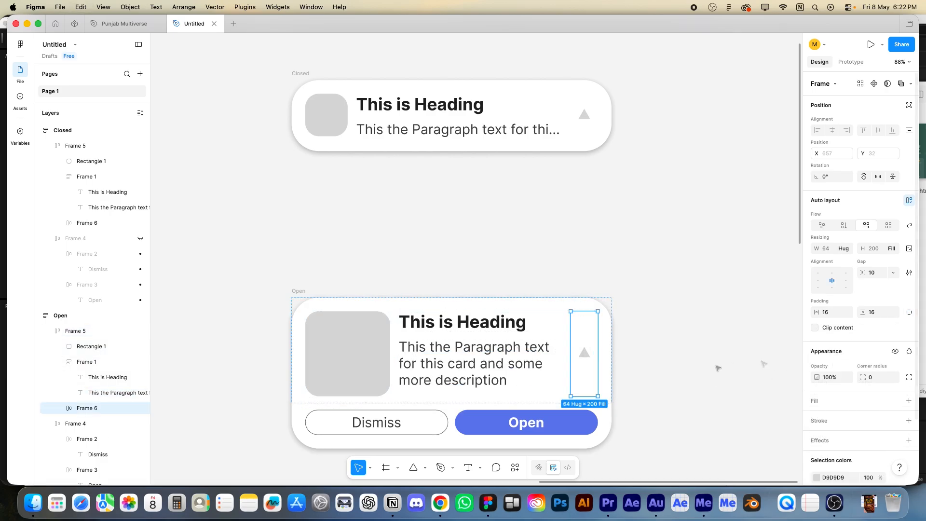
# Step: Flip the Closed card's triangle vertically so that it points down
pyautogui.click(584, 354)
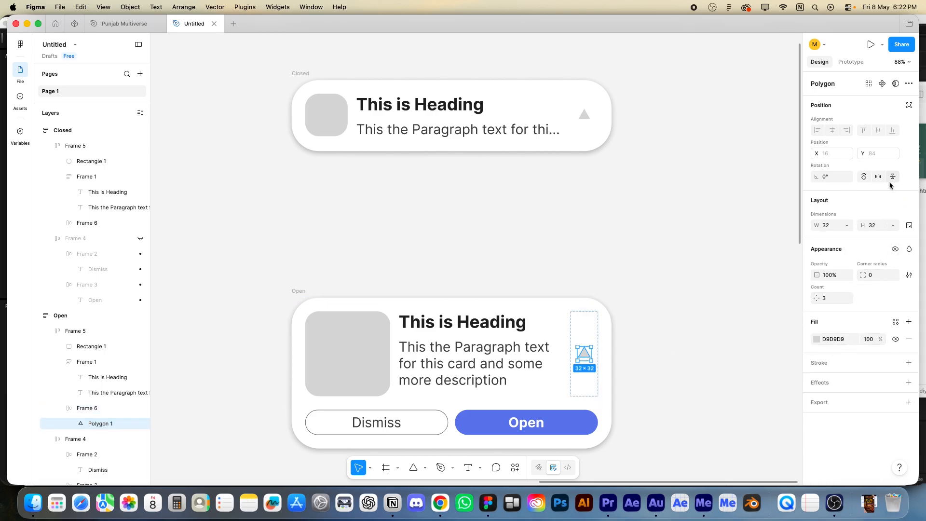
pyautogui.click(584, 114)
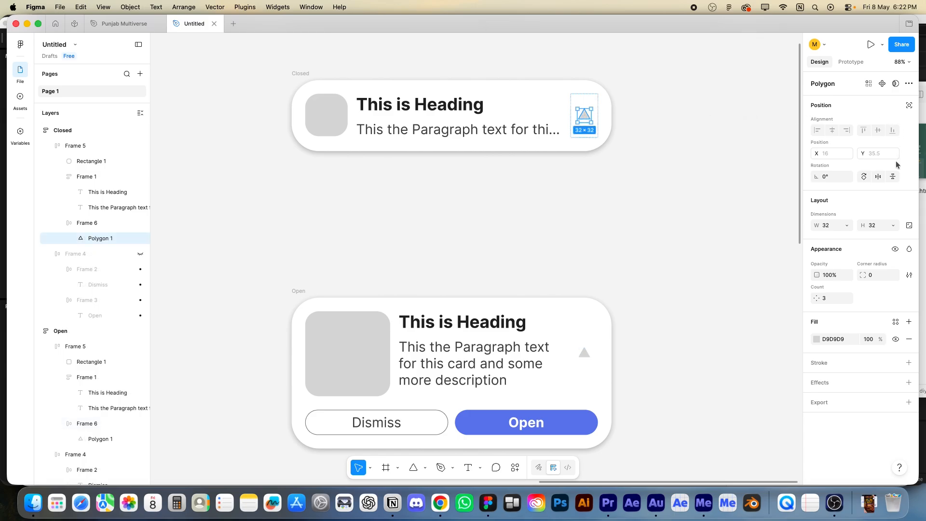
pyautogui.click(893, 176)
pyautogui.click(581, 256)
# Step: Align the Open card's triangle to the top center of its auto layout frame
pyautogui.scroll(-2, 646, 288)
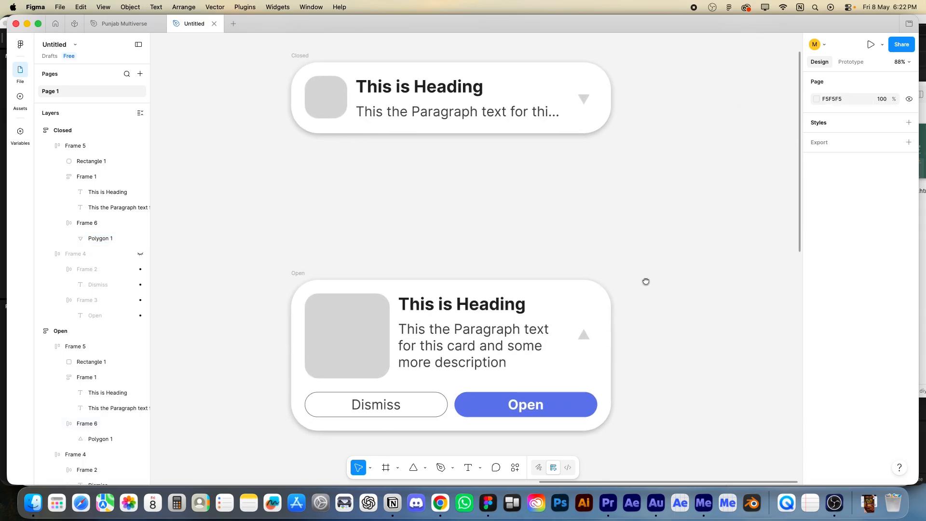
pyautogui.click(584, 341)
pyautogui.hotkey('shift', 'Return')
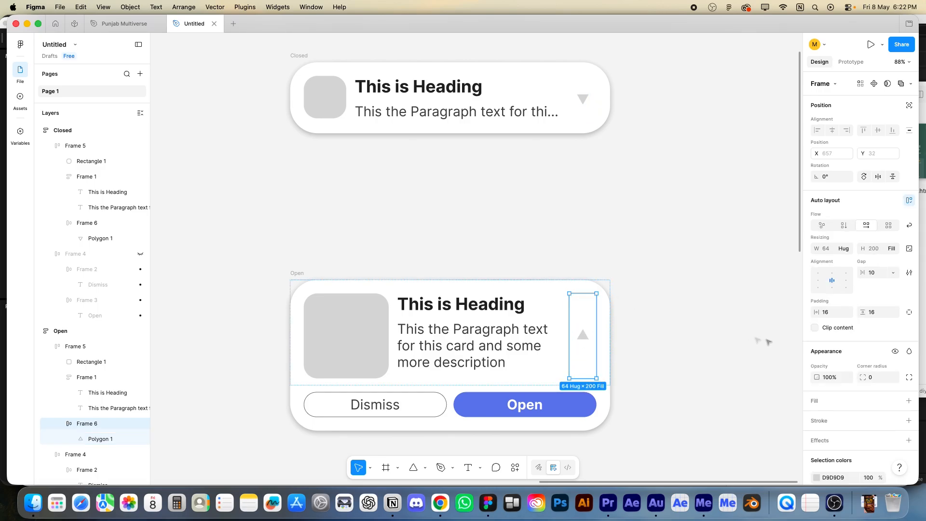
pyautogui.click(833, 275)
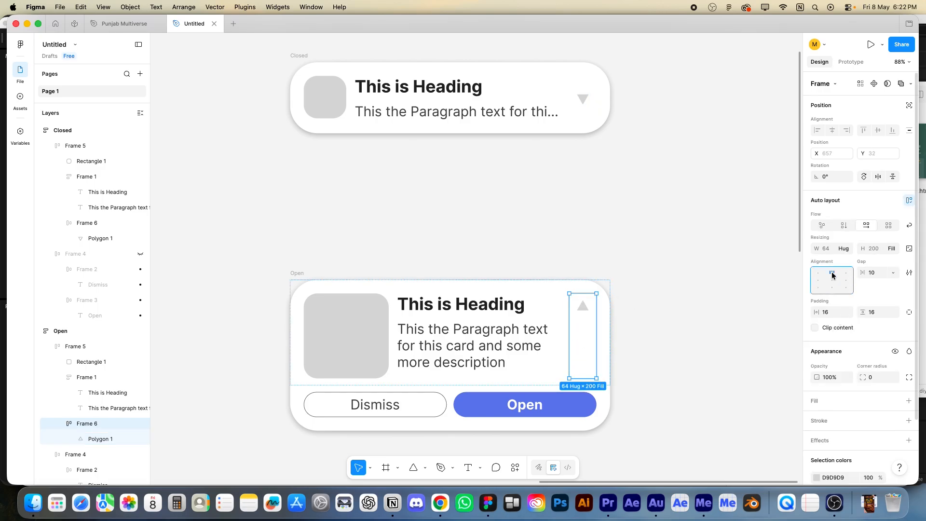
pyautogui.click(652, 309)
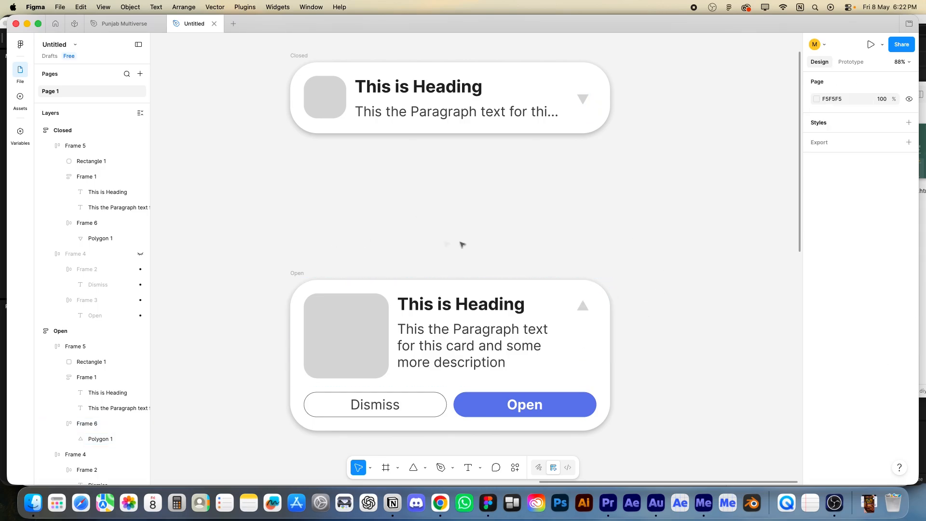
# Step: Set the height of the Open card's triangle frame to 64
pyautogui.keyDown('super'); pyautogui.click(585, 308); pyautogui.keyUp('super')
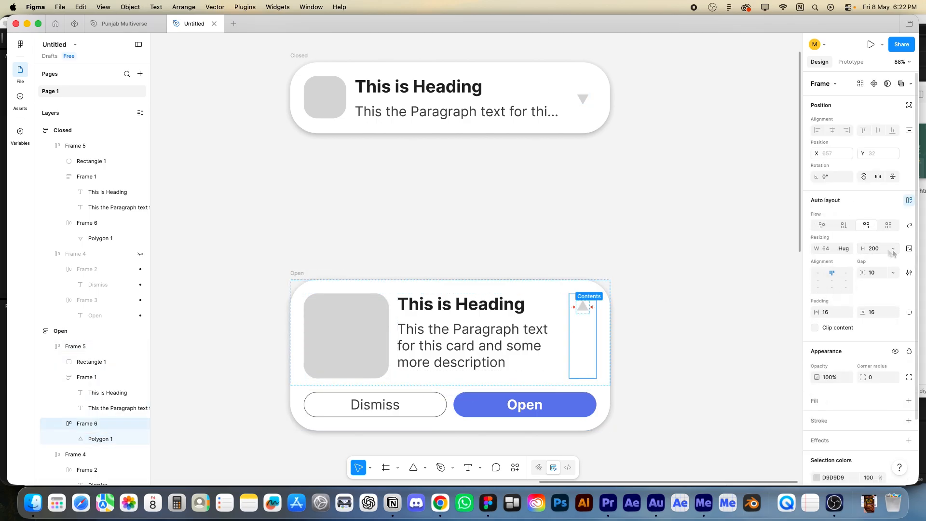
pyautogui.write('64')
pyautogui.press('Return')
pyautogui.scroll(5, 627, 211)
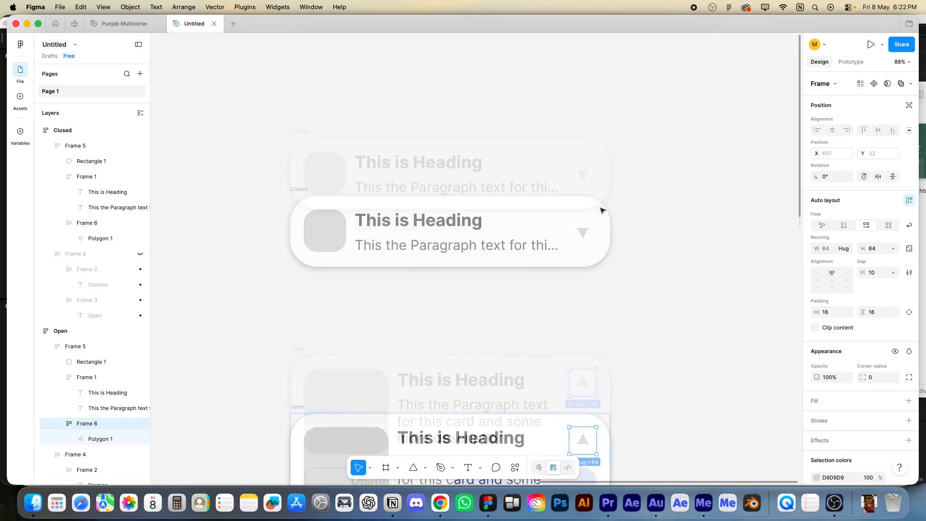
# Step: Give the Closed card's triangle frame a fixed height of 103 instead of filling its container
pyautogui.click(488, 244)
pyautogui.click(582, 239)
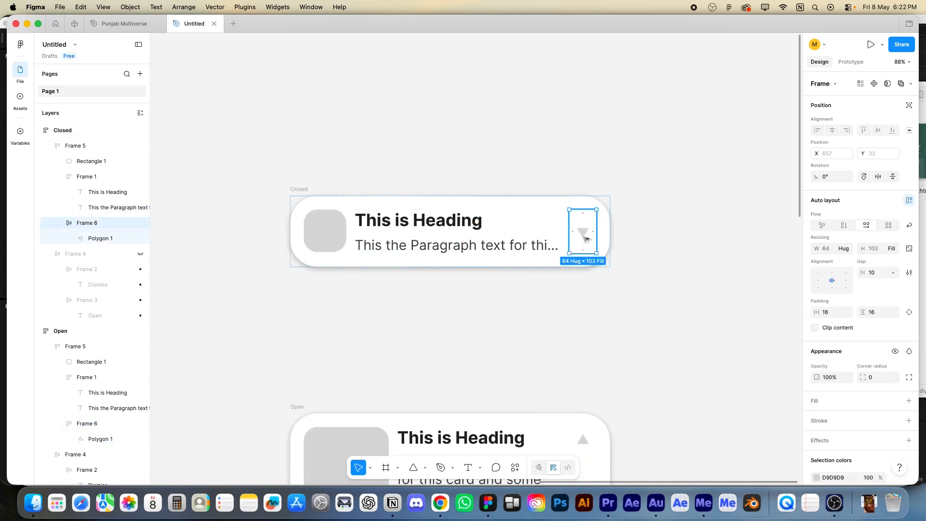
pyautogui.write('64')
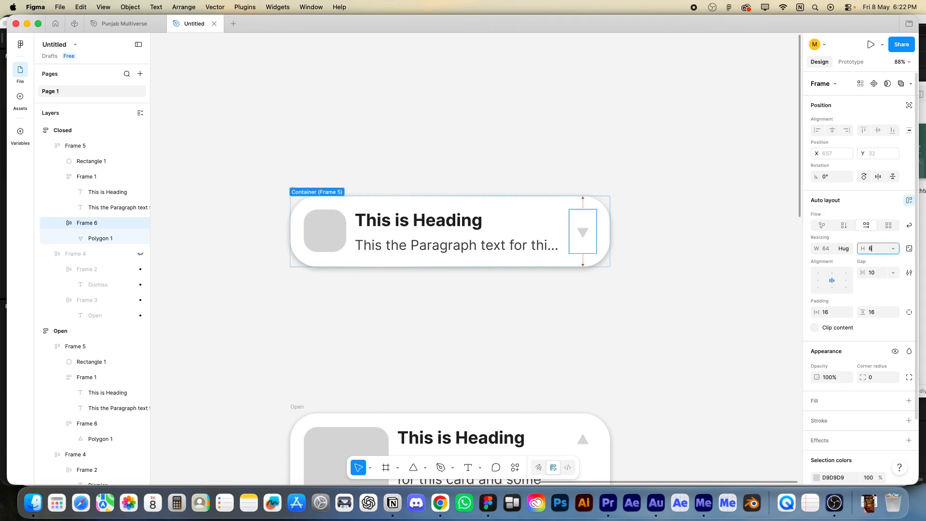
pyautogui.press('Return')
pyautogui.moveTo(619, 321); pyautogui.dragTo(625, 294)
pyautogui.scroll(-4, 625, 293)
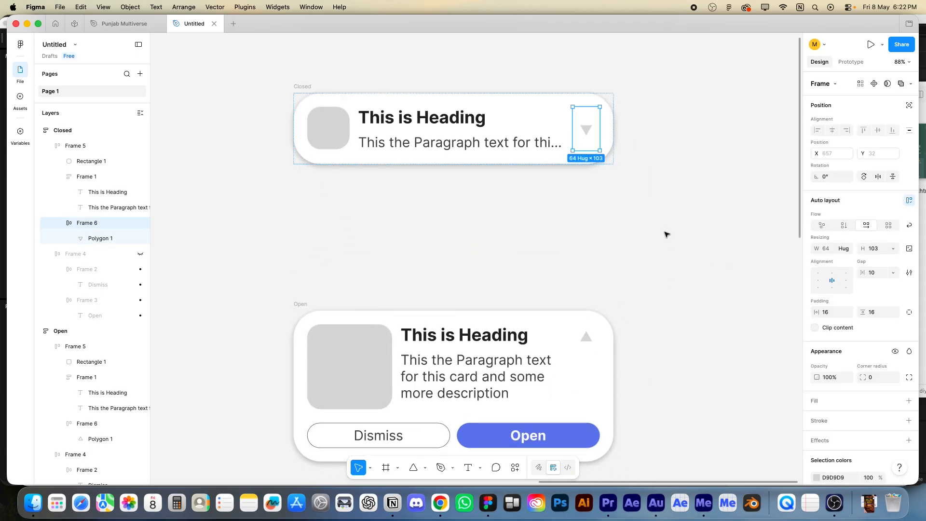
# Step: Move the Closed card straight down, closer to the Open card
pyautogui.click(659, 250)
pyautogui.moveTo(659, 250); pyautogui.dragTo(674, 225)
pyautogui.click(329, 58)
pyautogui.moveTo(302, 54); pyautogui.dragTo(306, 112)
# Step: Combine the Closed and Open cards into a component set
pyautogui.keyDown('shift'); pyautogui.click(298, 269); pyautogui.keyUp('shift')
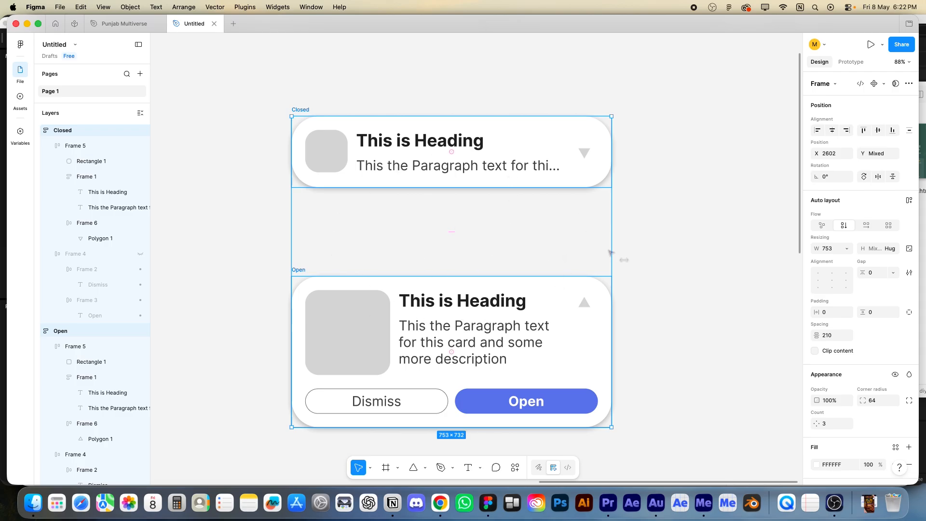
pyautogui.click(885, 84)
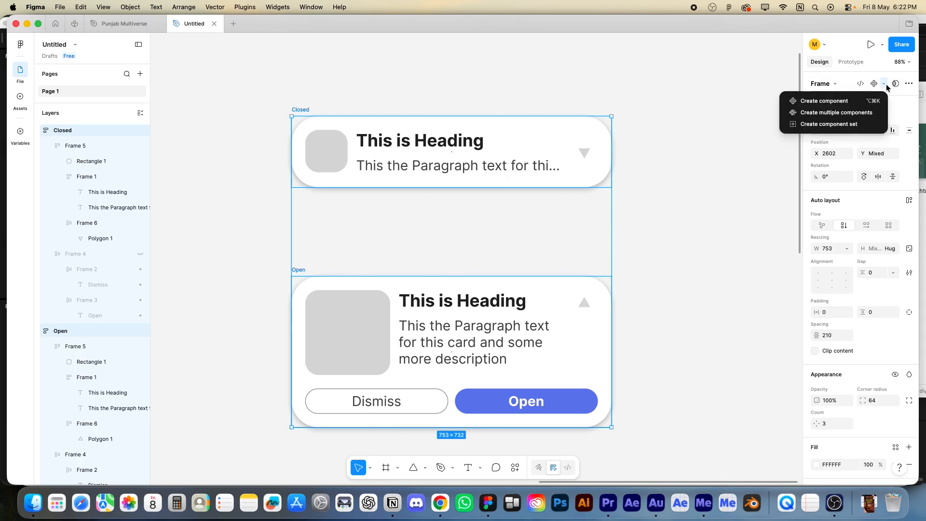
pyautogui.click(840, 127)
# Step: Link the Closed variant's triangle frame to the Open variant with an on-click Change to interaction using Smart animate, denying microphone access
pyautogui.click(597, 169)
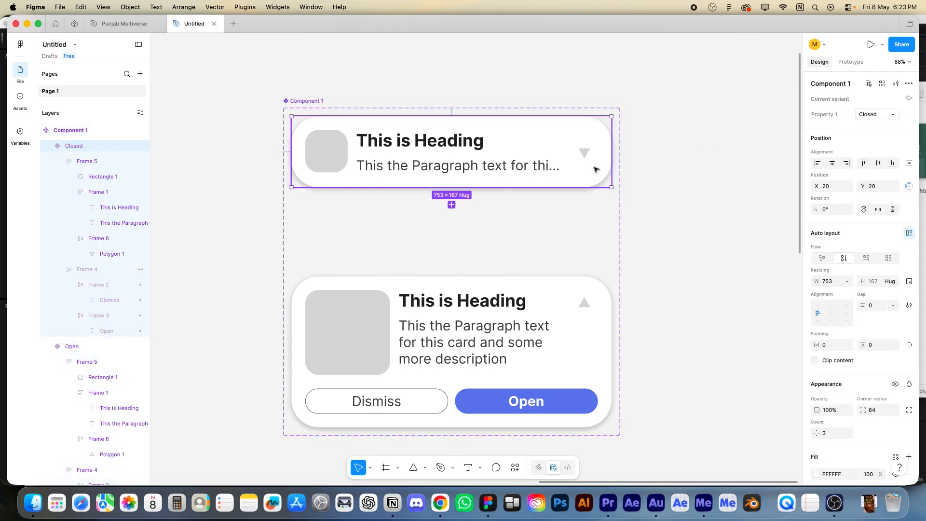
pyautogui.doubleClick(586, 153)
pyautogui.doubleClick(586, 153)
pyautogui.doubleClick(586, 153)
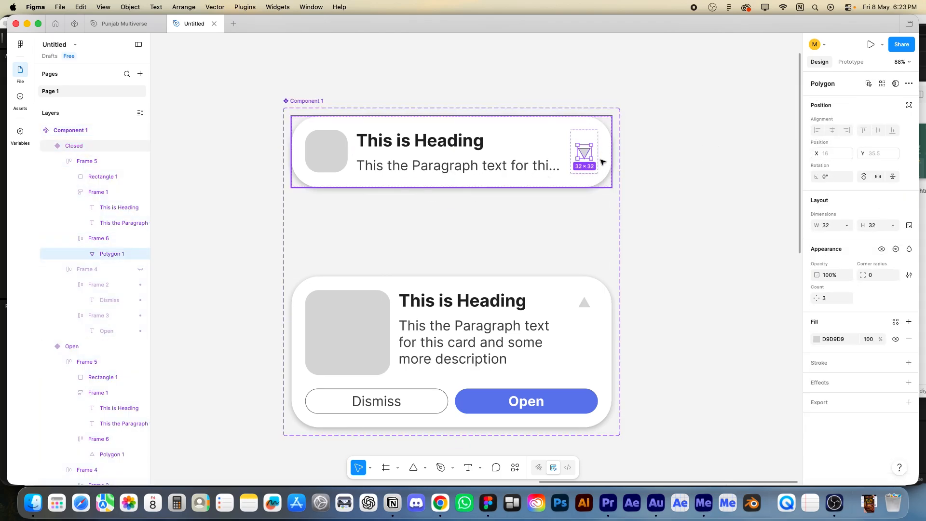
pyautogui.press('Escape')
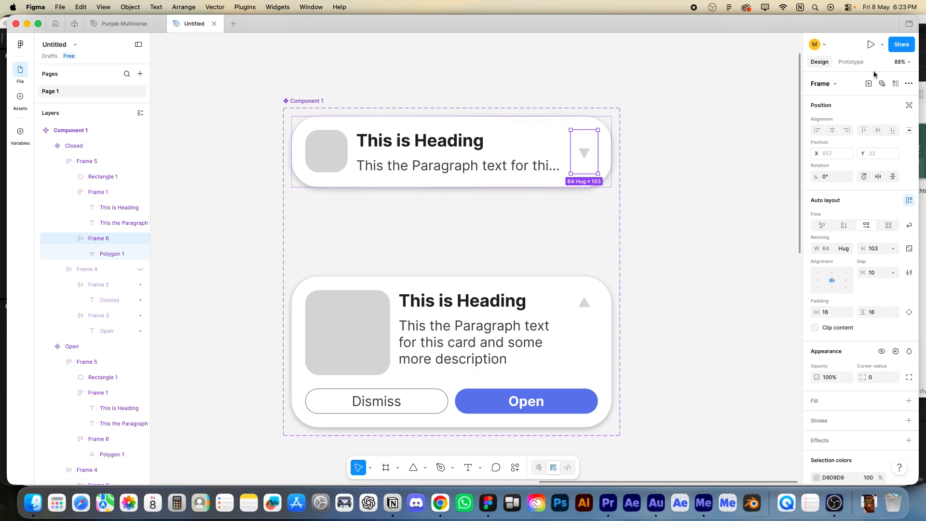
pyautogui.click(851, 62)
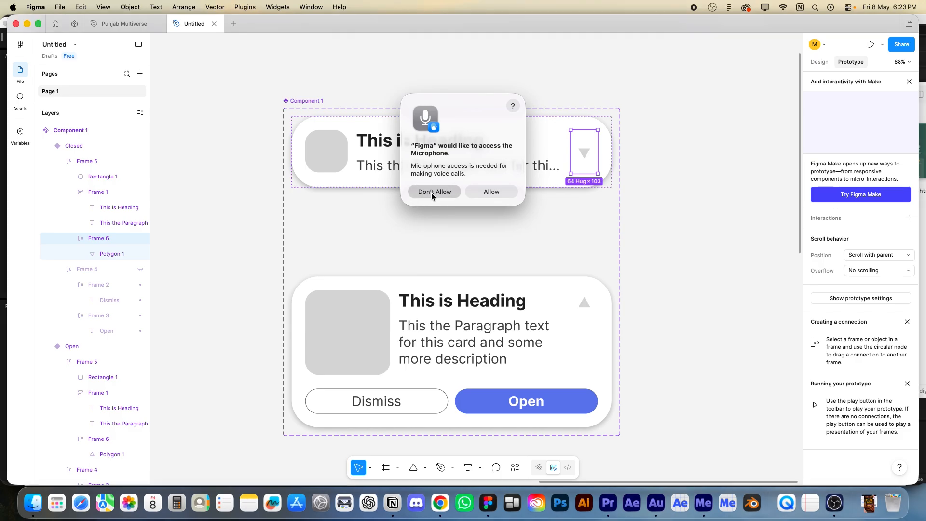
pyautogui.click(432, 192)
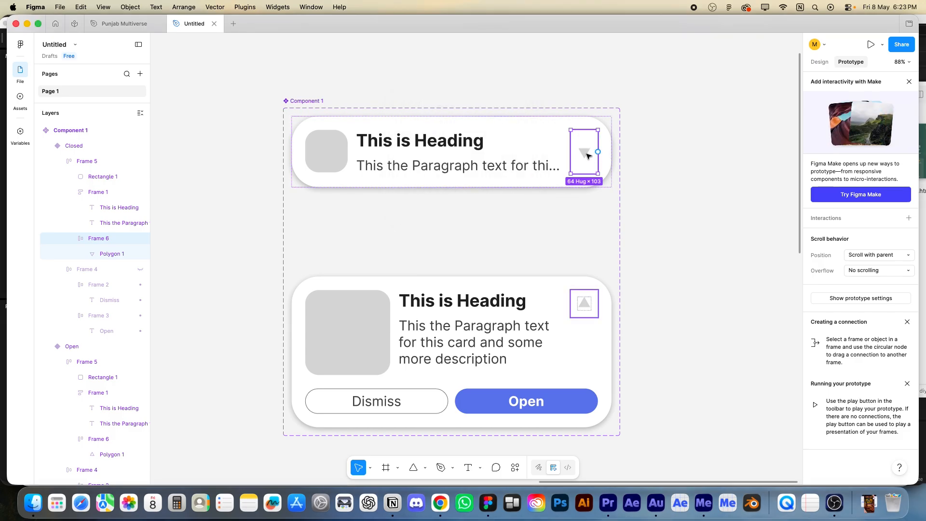
pyautogui.moveTo(598, 152); pyautogui.dragTo(473, 285)
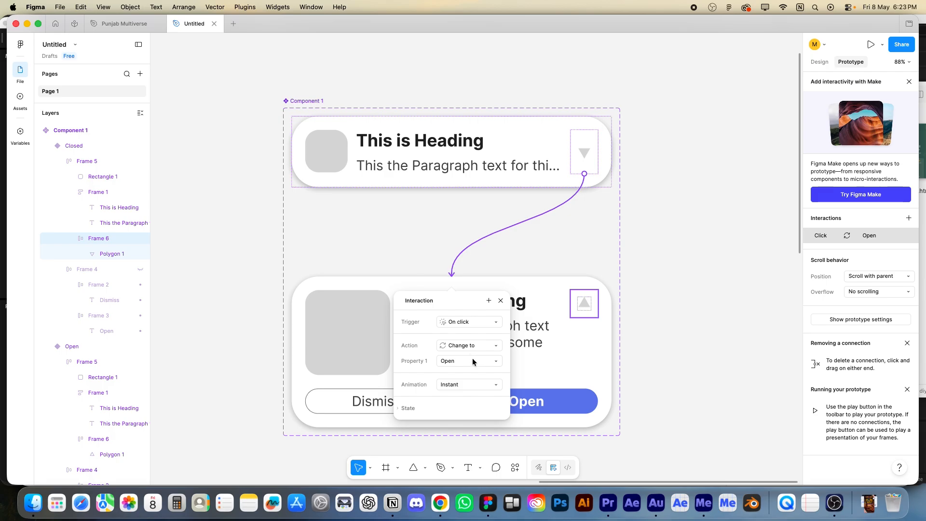
pyautogui.click(473, 386)
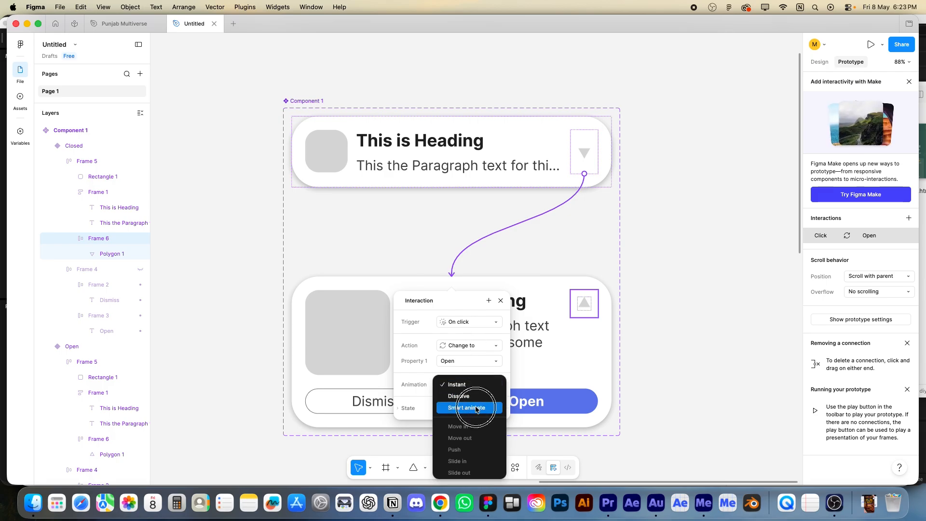
pyautogui.click(476, 408)
# Step: Link the Open variant's triangle frame back to the Closed variant with an on-click Change to interaction using Smart animate
pyautogui.click(581, 302)
pyautogui.click(585, 304)
pyautogui.moveTo(598, 303); pyautogui.dragTo(504, 178)
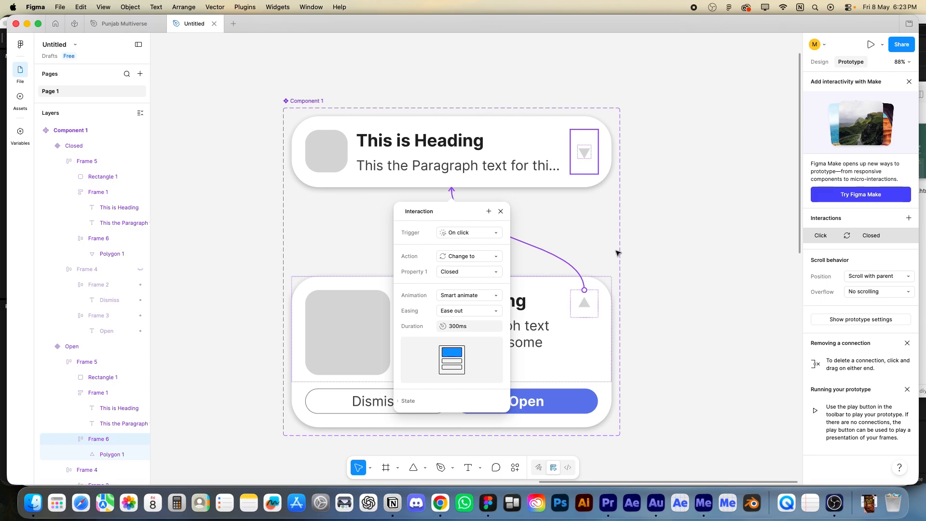
pyautogui.click(661, 249)
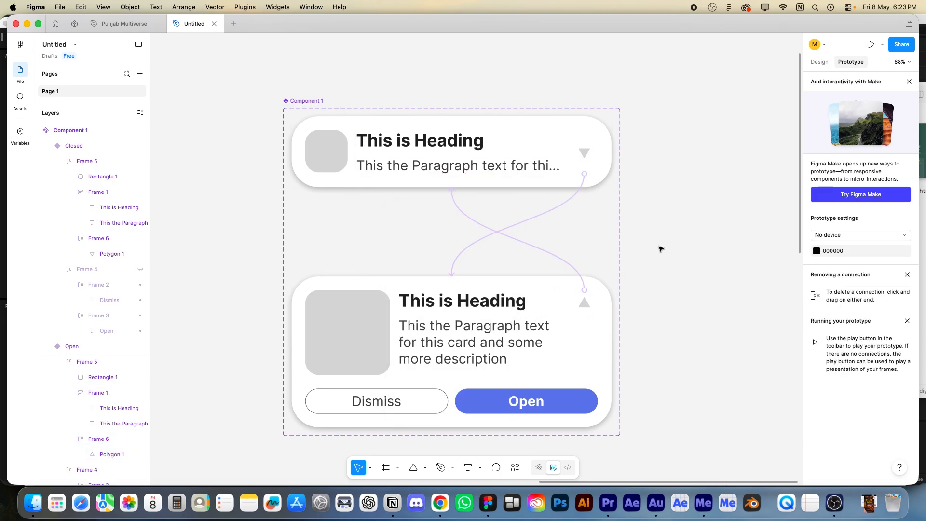
pyautogui.click(495, 170)
pyautogui.click(696, 182)
pyautogui.press('-')
pyautogui.click(409, 164)
pyautogui.keyDown('alt'); pyautogui.moveTo(366, 160); pyautogui.dragTo(674, 159); pyautogui.keyUp('alt')
pyautogui.moveTo(665, 241); pyautogui.dragTo(574, 213)
pyautogui.press('super+z')
# Step: Place an instance of the Open variant on the empty canvas to the right of the component set
pyautogui.click(269, 227)
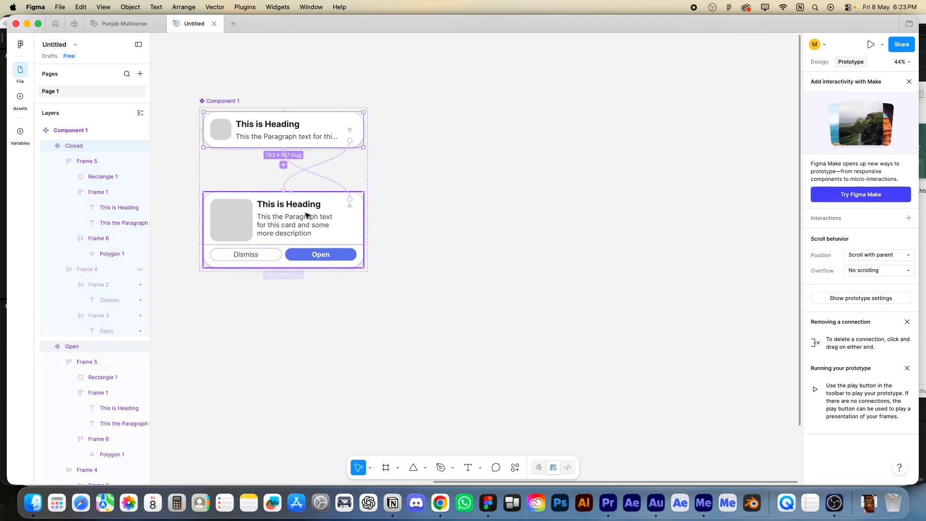
pyautogui.keyDown('alt'); pyautogui.moveTo(253, 219); pyautogui.dragTo(485, 153); pyautogui.keyUp('alt')
pyautogui.scroll(-2, 521, 127)
pyautogui.moveTo(484, 153); pyautogui.dragTo(530, 123)
pyautogui.moveTo(504, 189); pyautogui.dragTo(473, 227)
# Step: Duplicate the Open card instance downward at even spacing to make a column of five cards
pyautogui.keyDown('alt'); pyautogui.moveTo(493, 152); pyautogui.dragTo(483, 233); pyautogui.keyUp('alt')
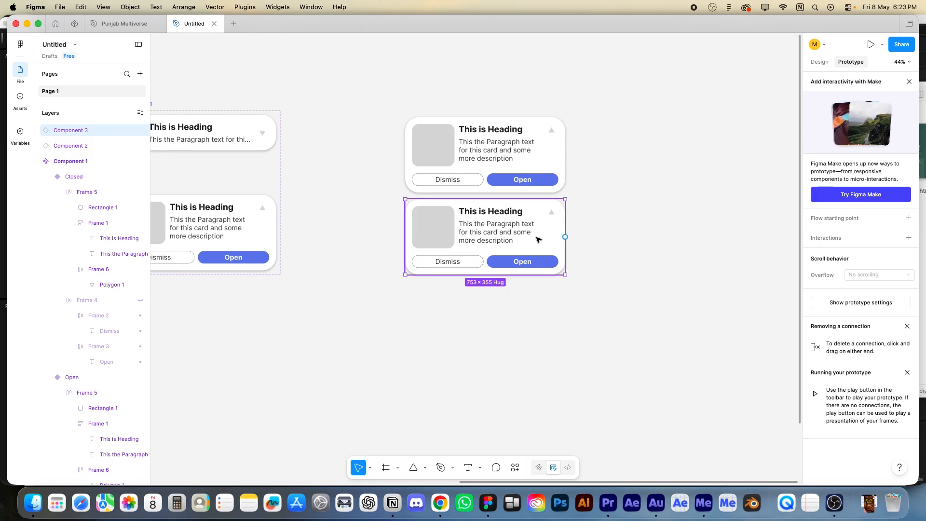
pyautogui.press('super+d')
pyautogui.press('super+d')
pyautogui.press('super+d')
pyautogui.scroll(-3, 596, 225)
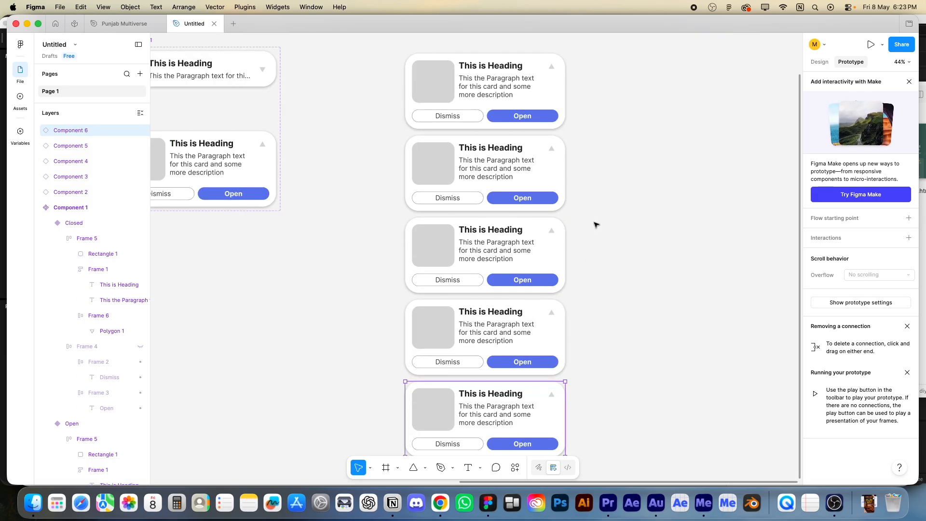
# Step: Wrap the five card instances in one vertical auto layout frame
pyautogui.moveTo(615, 68); pyautogui.dragTo(385, 437)
pyautogui.hotkey('shift', 'a')
pyautogui.moveTo(677, 189)
pyautogui.mouseDown()
pyautogui.moveTo(681, 246)
pyautogui.moveTo(600, 178)
pyautogui.moveTo(678, 184)
pyautogui.mouseUp()
pyautogui.moveTo(340, 73); pyautogui.dragTo(675, 279)
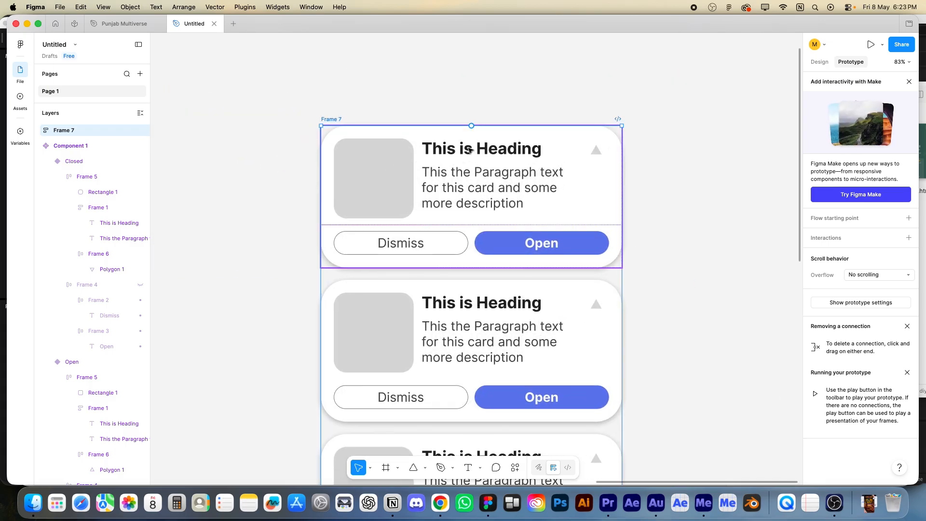
# Step: Change the first instance's heading to "This is first Card" and the second's to "This is Second Card"
pyautogui.doubleClick(483, 151)
pyautogui.moveTo(575, 148); pyautogui.dragTo(476, 148)
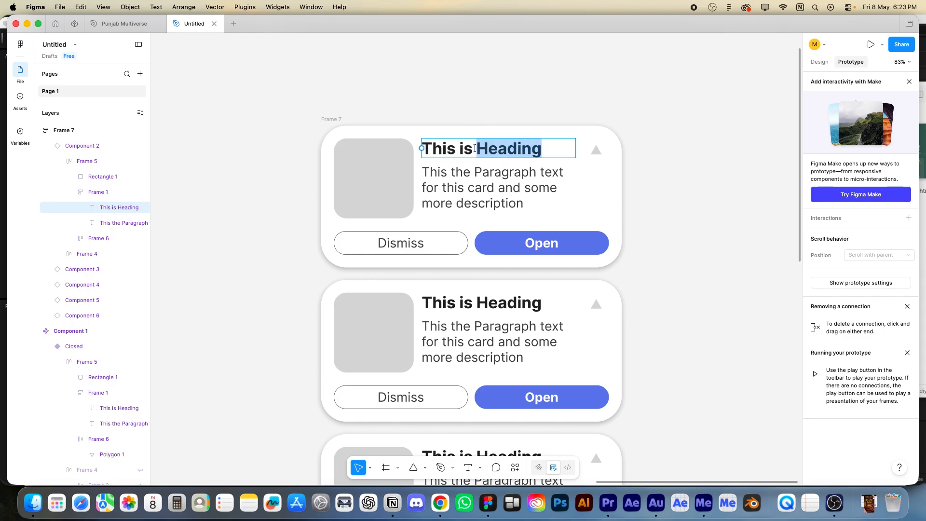
pyautogui.write('first Ca')
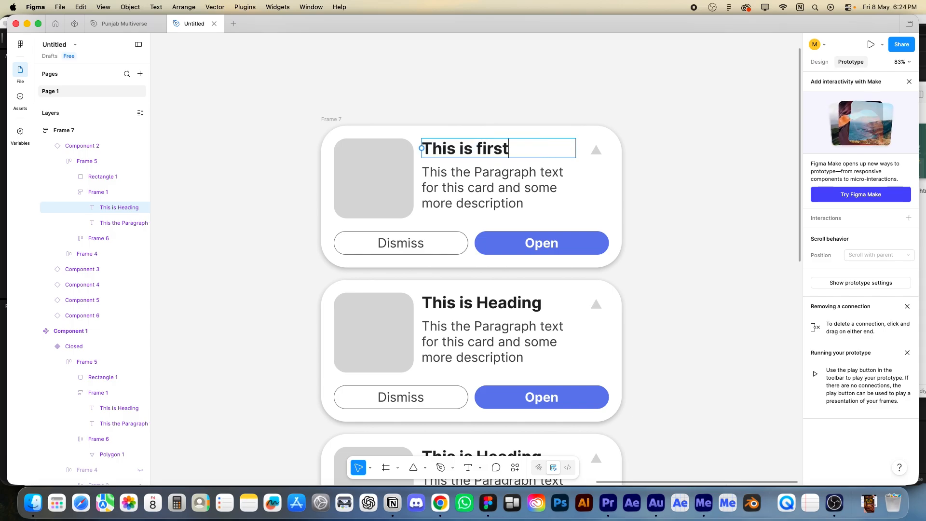
pyautogui.write('rd')
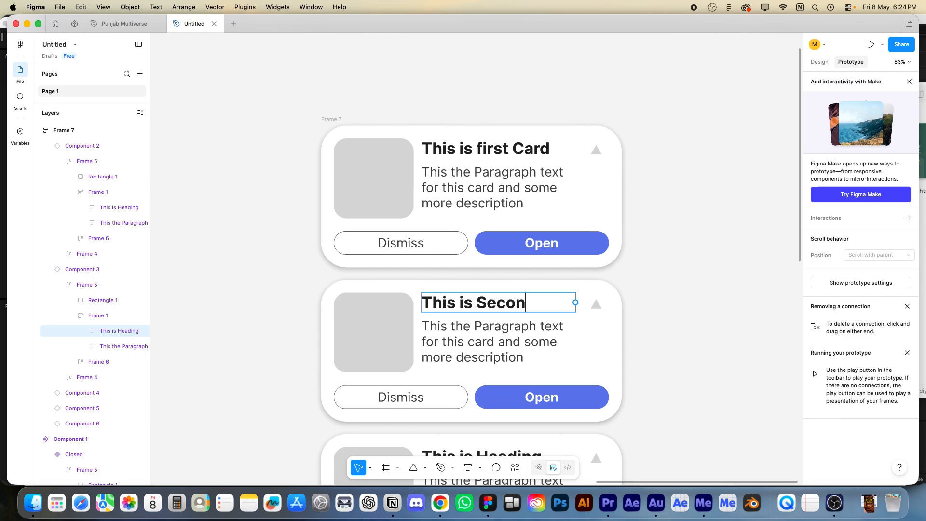
pyautogui.write('d Card')
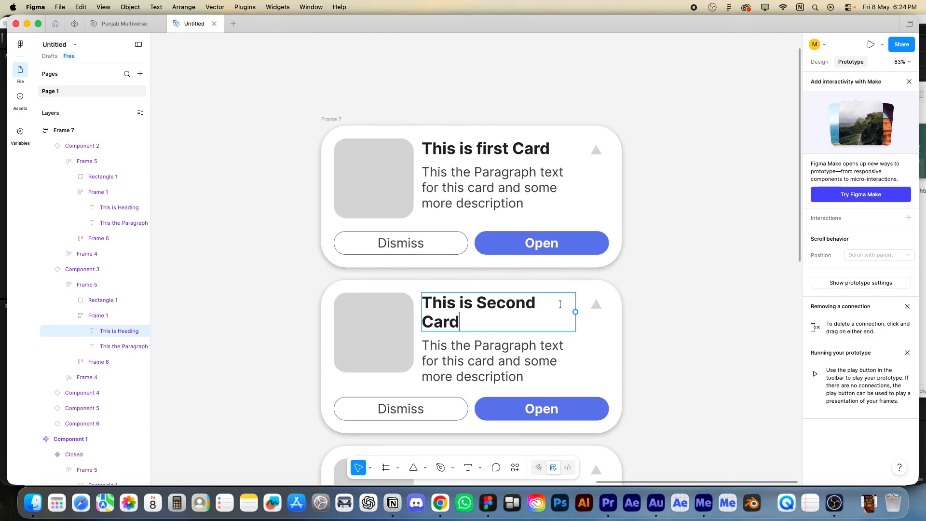
# Step: Change the third instance's heading to "This is Third Card"
pyautogui.scroll(-3, 560, 316)
pyautogui.click(478, 403)
pyautogui.moveTo(478, 404); pyautogui.dragTo(556, 404)
pyautogui.write('Third Card')
# Step: Change the fourth instance's heading to "This is Fourth Card" and the fifth's to "This is Fifth Card"
pyautogui.scroll(-3, 482, 337)
pyautogui.doubleClick(486, 426)
pyautogui.write('FourthHeading')
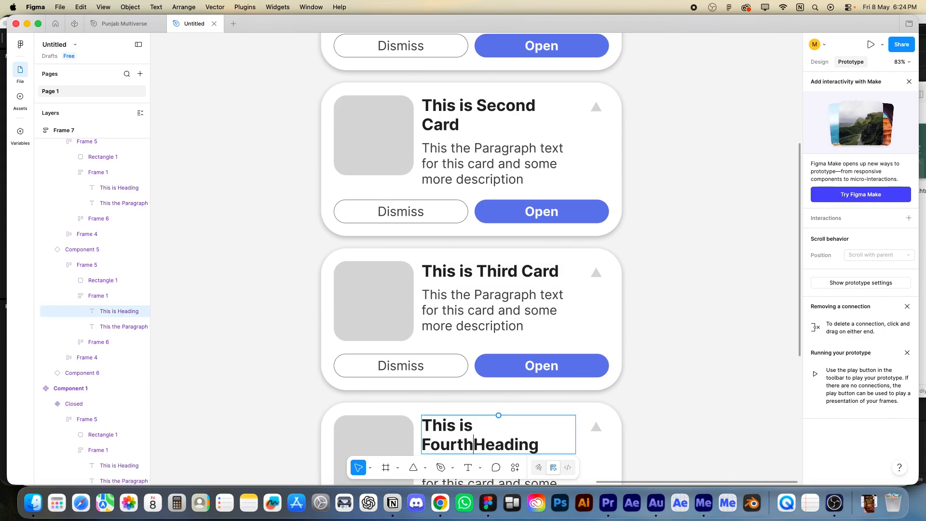
pyautogui.scroll(-5, 473, 379)
pyautogui.doubleClick(473, 379)
pyautogui.write('Fifth Heading')
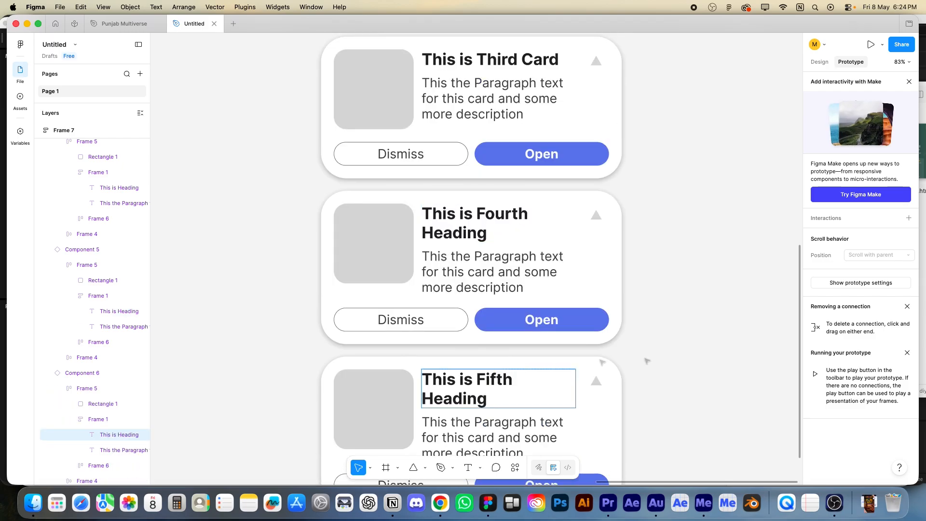
pyautogui.click(454, 233)
pyautogui.doubleClick(454, 233)
pyautogui.write('Card')
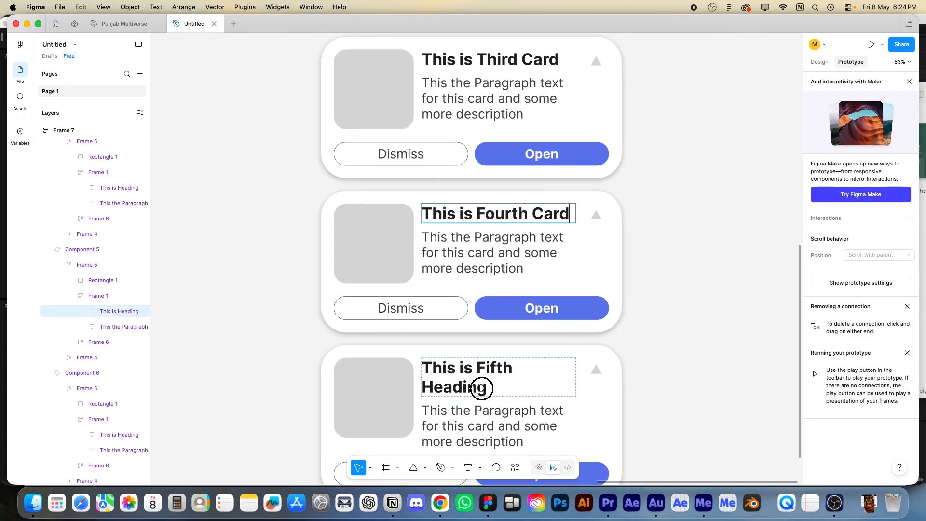
pyautogui.doubleClick(488, 386)
pyautogui.write('Card')
pyautogui.press('Escape')
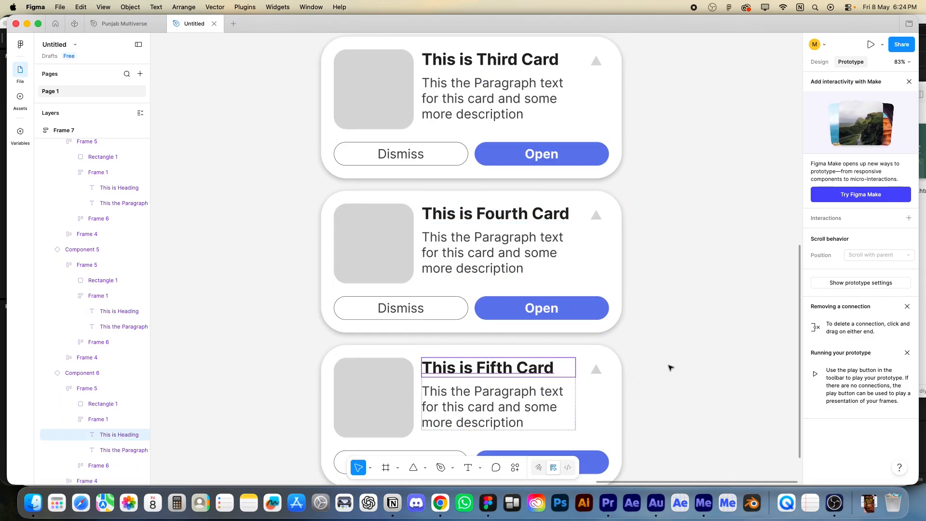
# Step: Draw a new frame about 1005 × 782 beside the stack of five cards
pyautogui.scroll(-3, 627, 353)
pyautogui.scroll(-10, 612, 343)
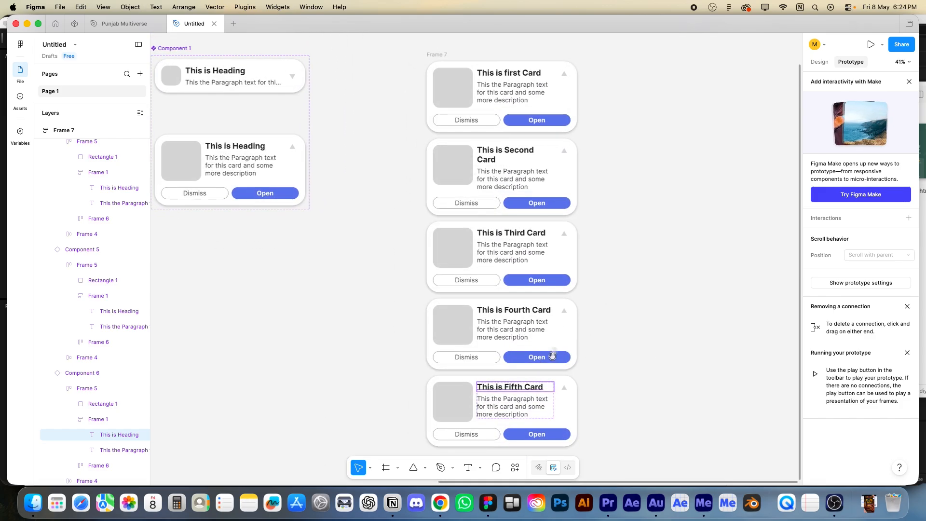
pyautogui.moveTo(642, 194); pyautogui.dragTo(641, 222)
pyautogui.click(434, 81)
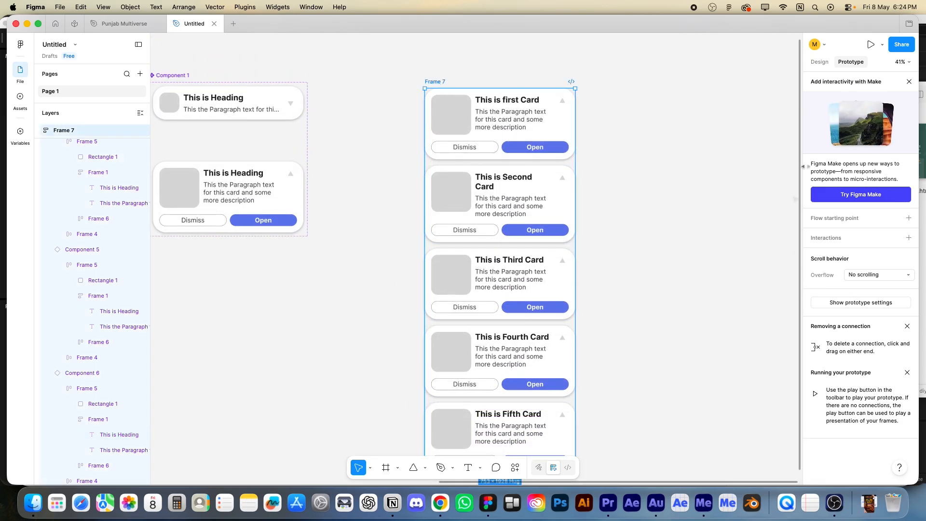
pyautogui.click(818, 62)
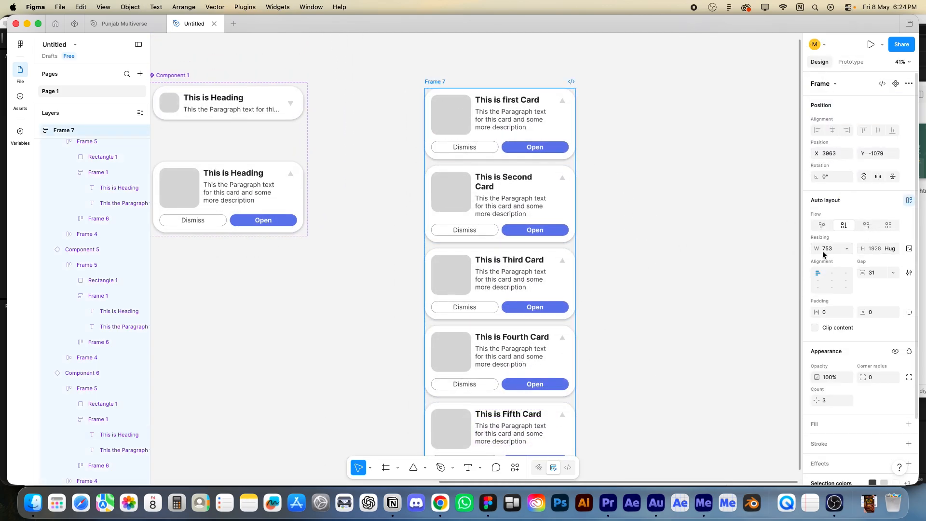
pyautogui.moveTo(696, 246); pyautogui.dragTo(564, 277)
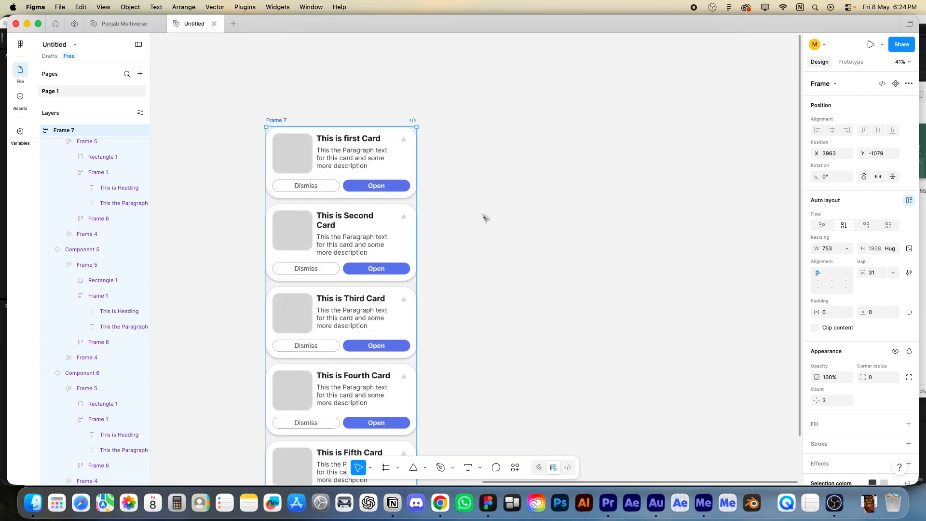
pyautogui.moveTo(485, 218); pyautogui.dragTo(496, 237)
pyautogui.click(568, 181)
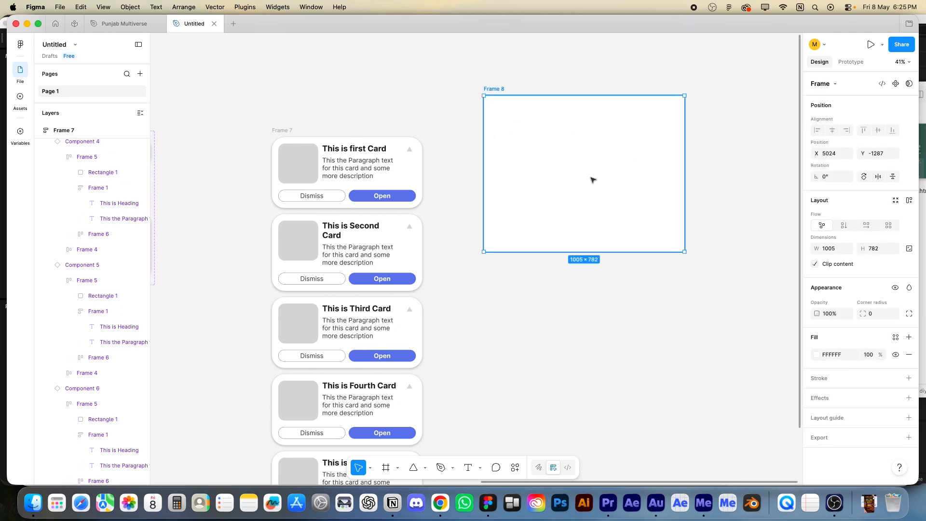
# Step: Set the new frame's width to 1080 and its height to 2300
pyautogui.click(833, 250)
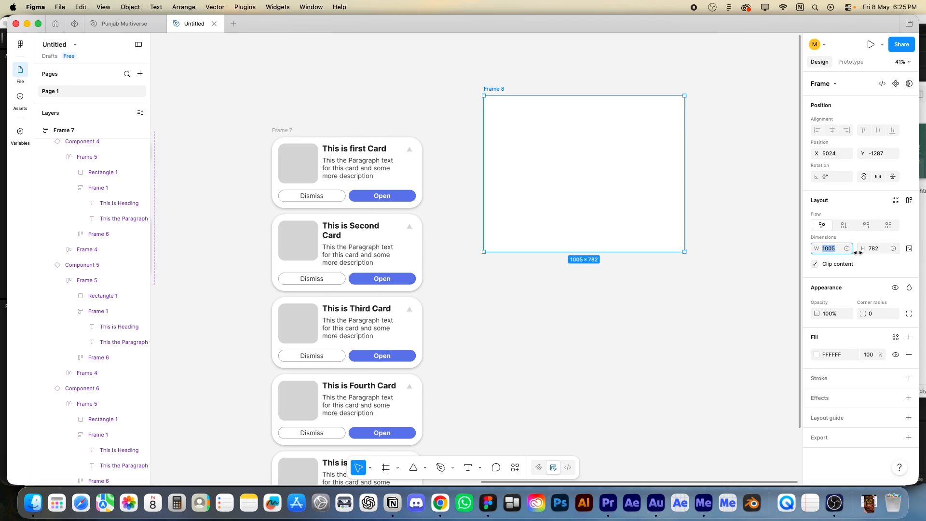
pyautogui.press('Return')
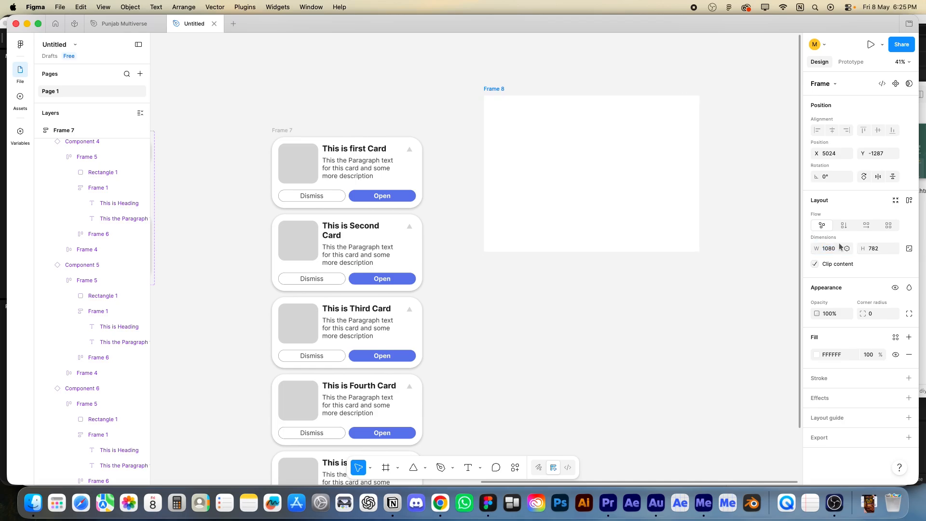
pyautogui.click(875, 250)
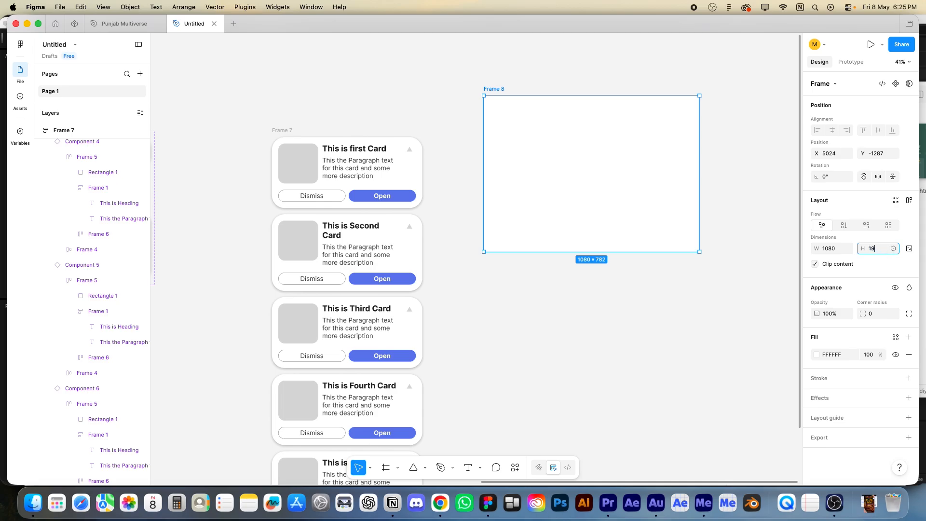
pyautogui.moveTo(884, 248); pyautogui.dragTo(852, 252)
pyautogui.press('Return')
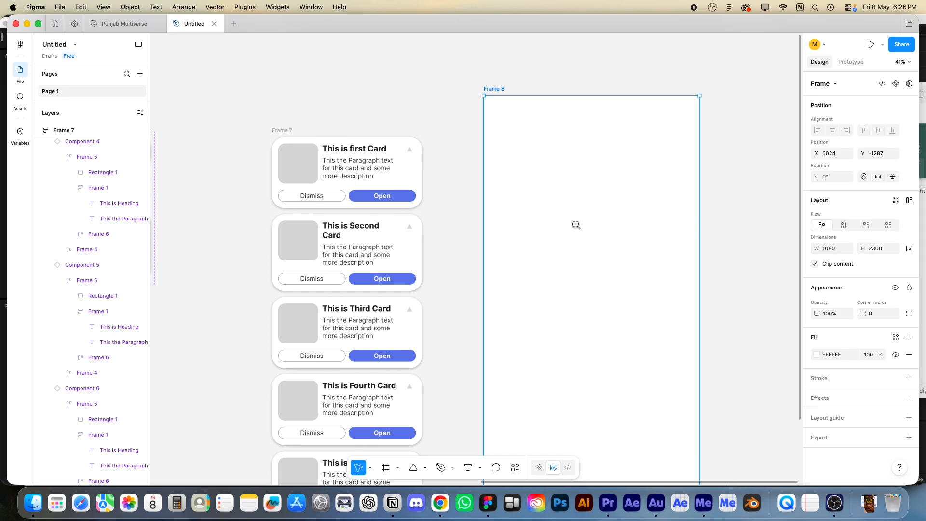
# Step: Turn the five-card auto layout frame into a component
pyautogui.scroll(-3, 579, 224)
pyautogui.moveTo(284, 112); pyautogui.dragTo(702, 455)
pyautogui.moveTo(606, 336); pyautogui.dragTo(586, 353)
pyautogui.moveTo(644, 221); pyautogui.dragTo(613, 227)
pyautogui.click(626, 198)
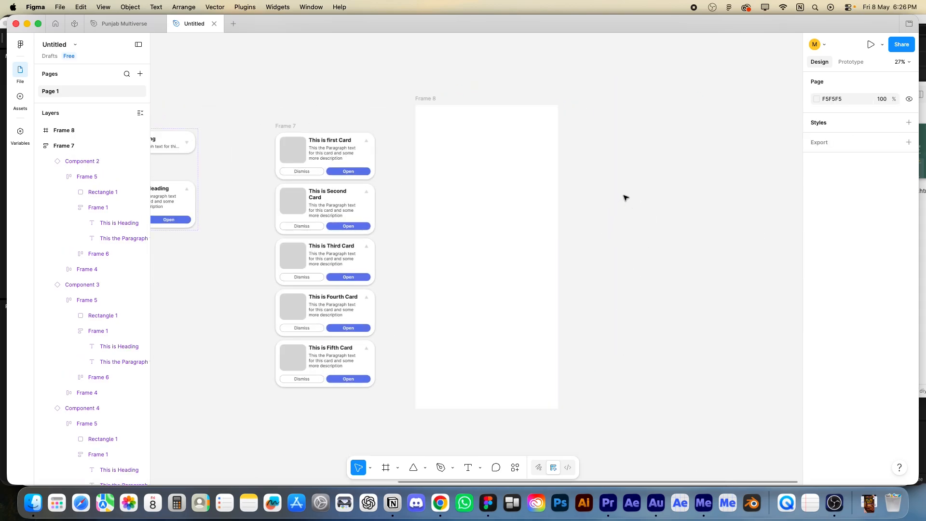
pyautogui.click(284, 133)
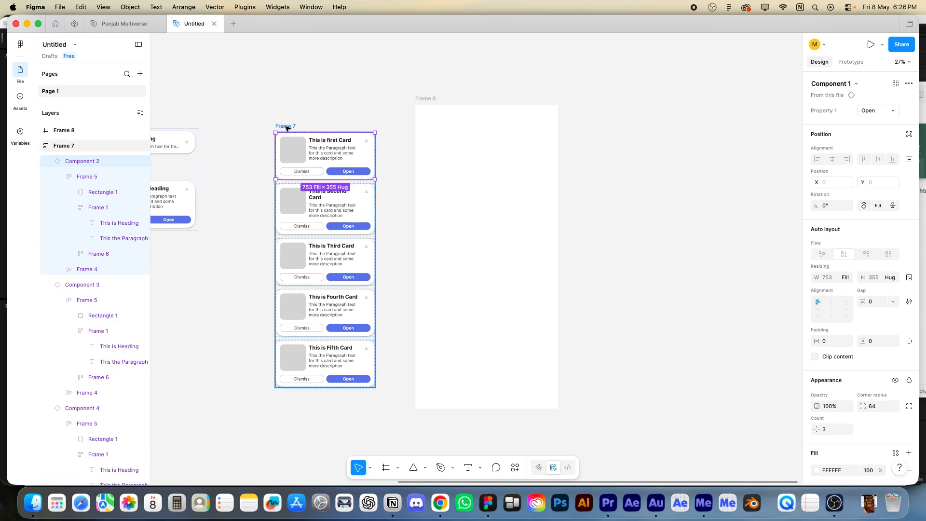
pyautogui.moveTo(288, 128); pyautogui.dragTo(299, 126)
pyautogui.rightClick(299, 126)
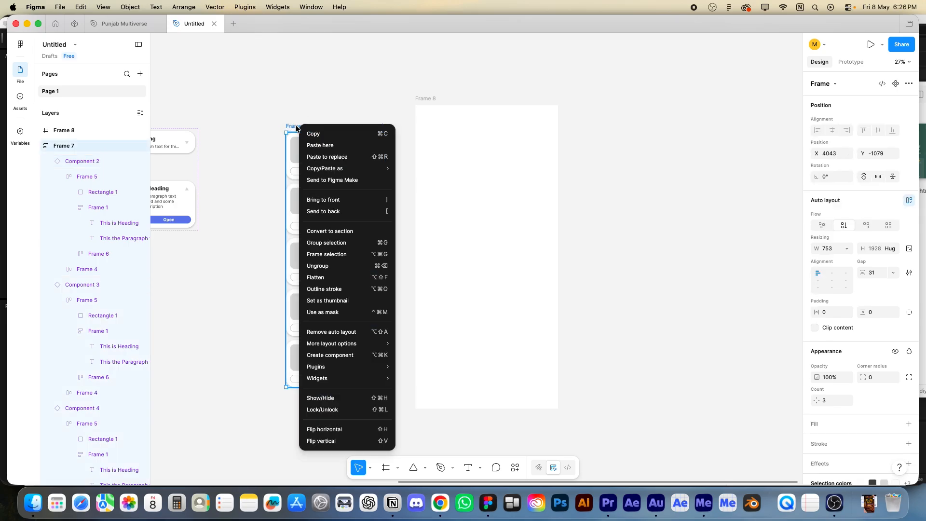
pyautogui.click(350, 359)
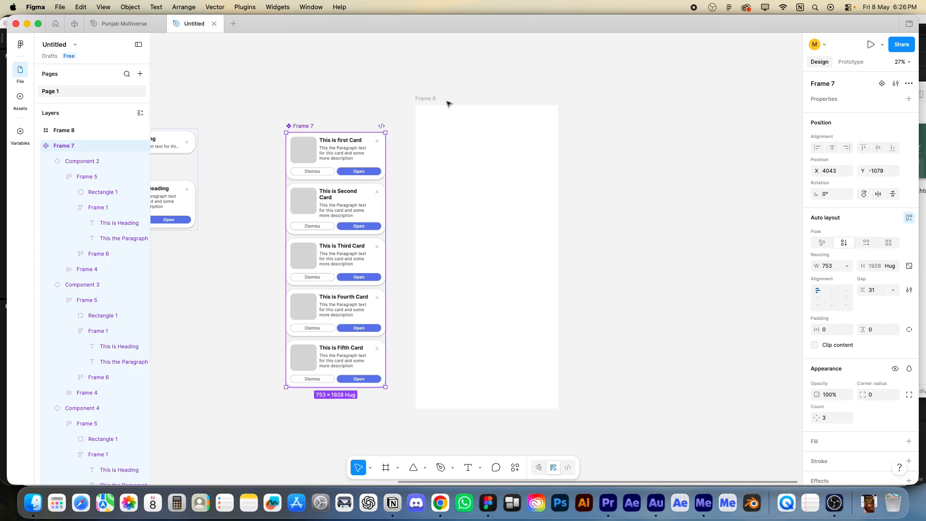
# Step: Place a copy of the five-card component as an instance inside the empty 1080 × 2300 frame
pyautogui.hscroll(-2, 450, 95)
pyautogui.moveTo(267, 70); pyautogui.dragTo(676, 439)
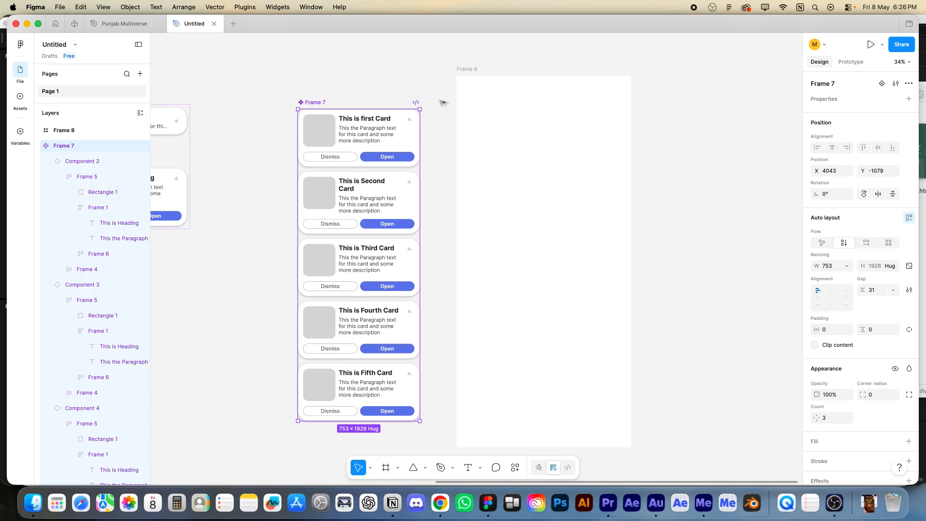
pyautogui.click(470, 70)
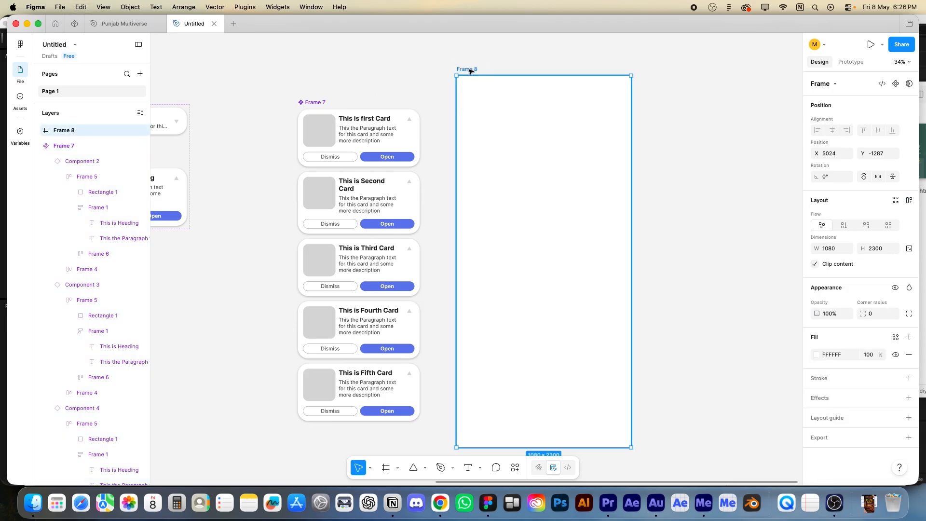
pyautogui.press('super+v')
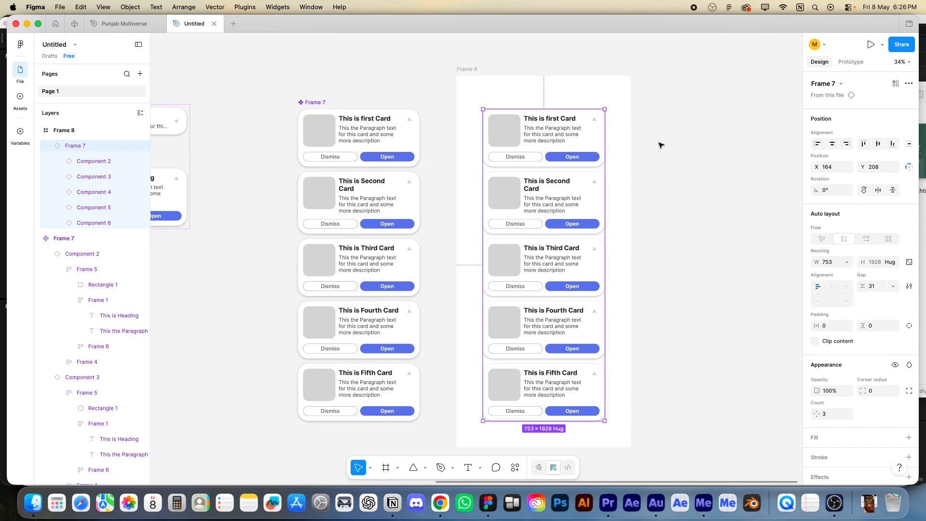
# Step: Wrap the pasted card-stack instance in an auto layout frame with 20 horizontal and vertical padding
pyautogui.hotkey('shift', 'a')
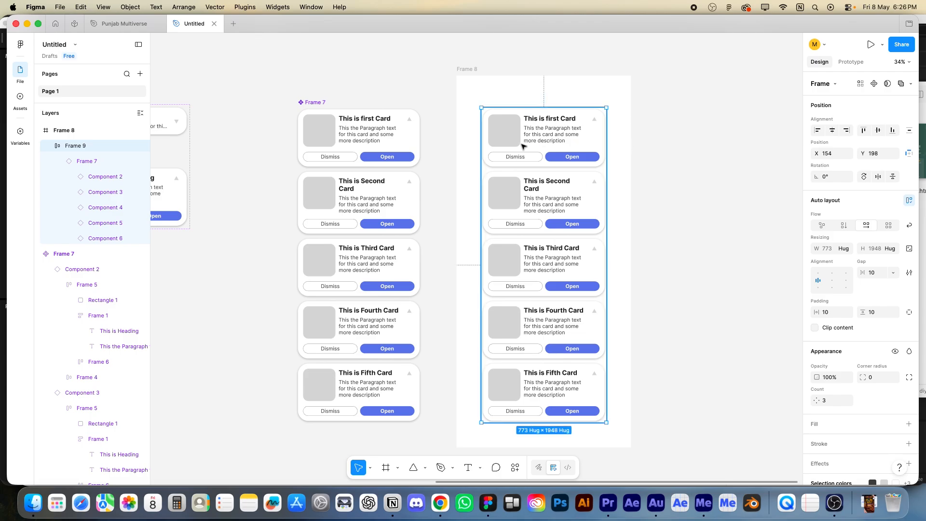
pyautogui.click(830, 313)
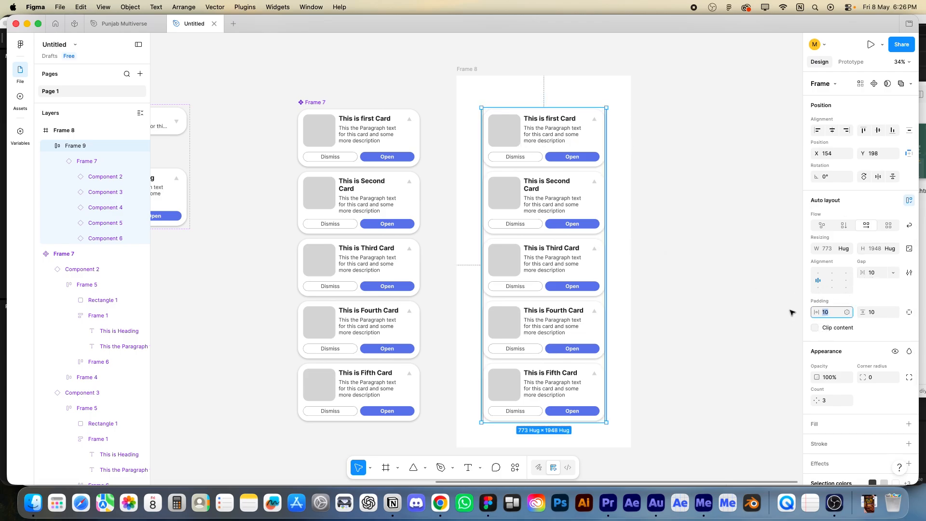
pyautogui.press('Tab')
pyautogui.write('20')
pyautogui.press('Return')
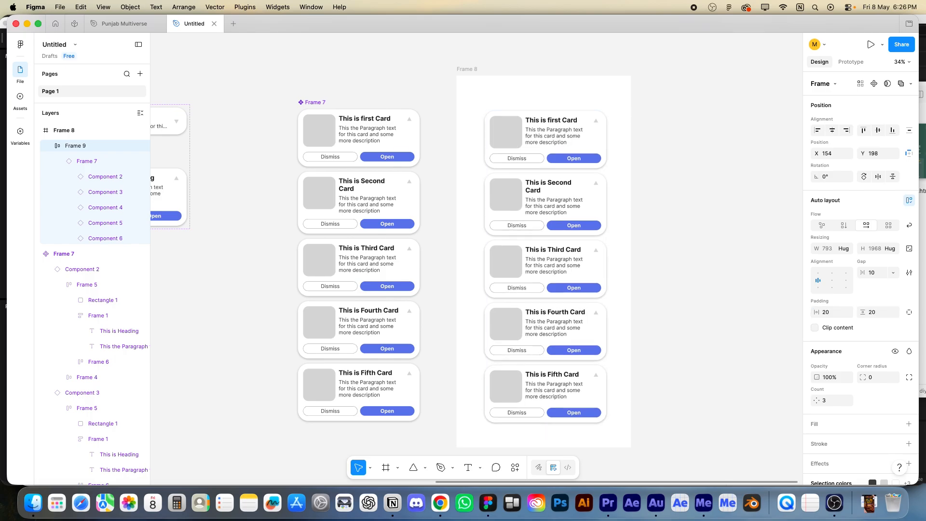
# Step: Set the wrapper frame's width to 1080, then align it to the parent frame's left edge and vertical center
pyautogui.click(827, 249)
pyautogui.write('1080')
pyautogui.press('Return')
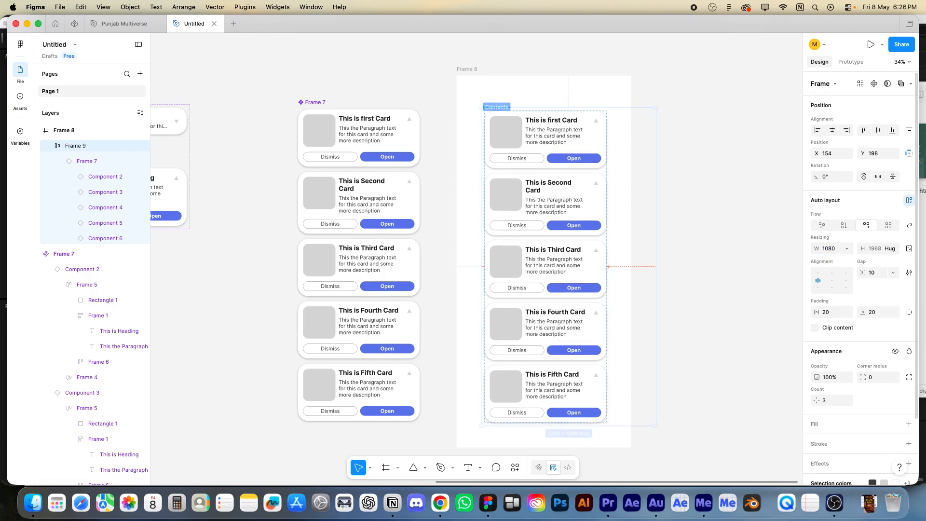
pyautogui.click(819, 130)
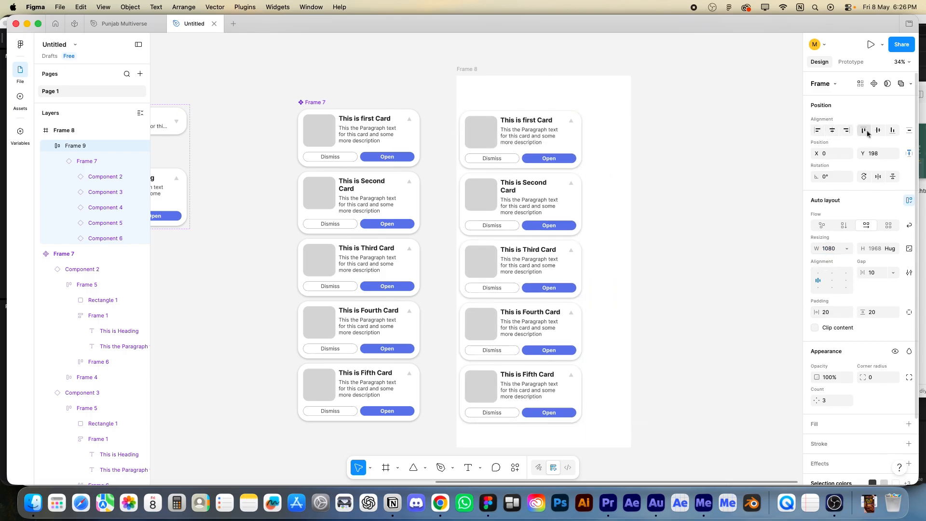
pyautogui.click(878, 130)
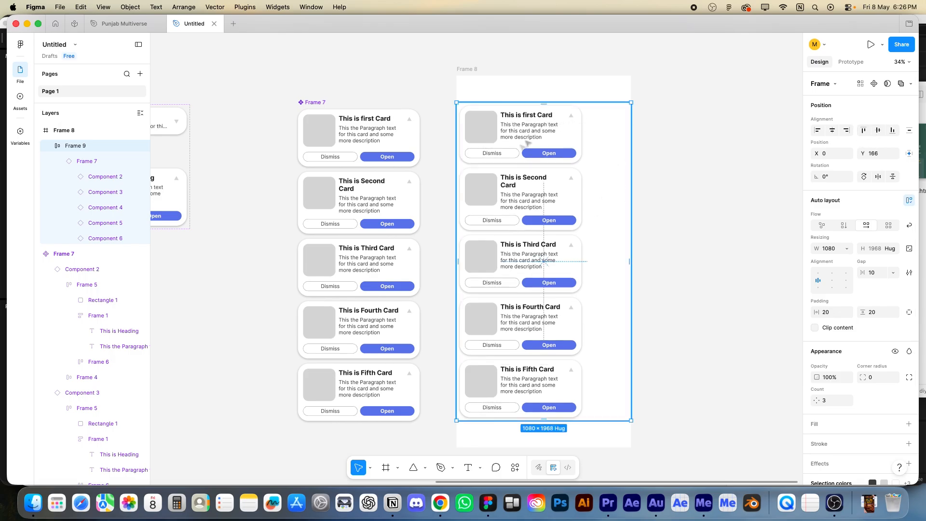
# Step: Duplicate the fourth and fifth cards twice inside the main card-stack component
pyautogui.doubleClick(362, 381)
pyautogui.keyDown('shift'); pyautogui.click(366, 344); pyautogui.keyUp('shift')
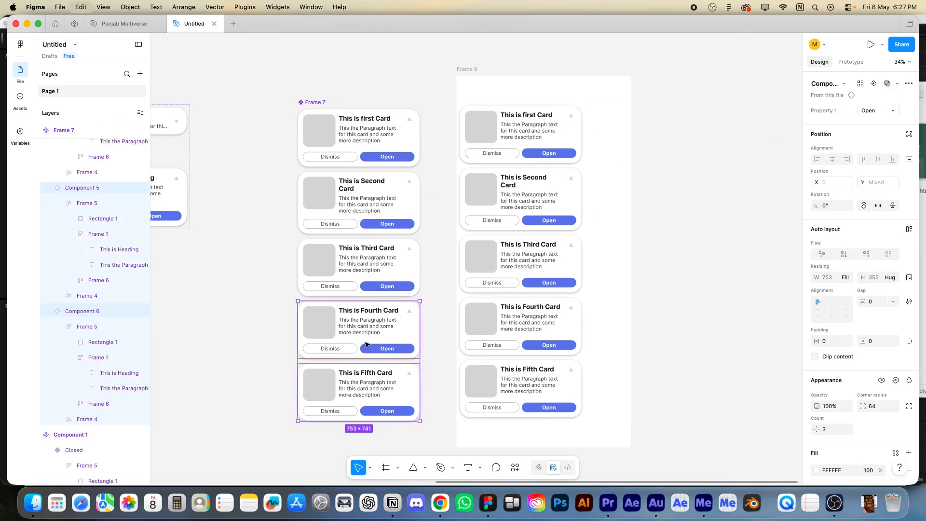
pyautogui.press('super+d')
pyautogui.press('super+d')
pyautogui.scroll(5, 585, 314)
# Step: Align the auto layout wrapper around the card-stack instance to the top of the 1080 × 2300 frame
pyautogui.click(525, 188)
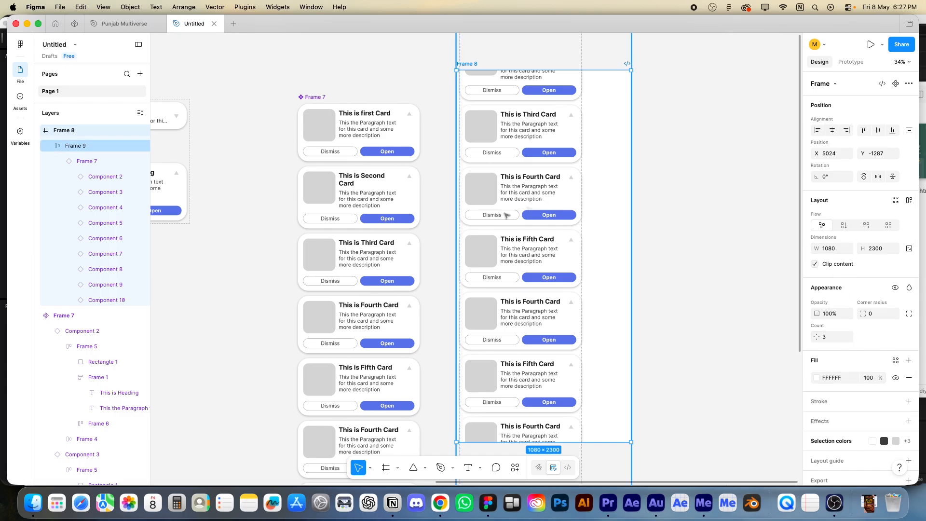
pyautogui.click(87, 144)
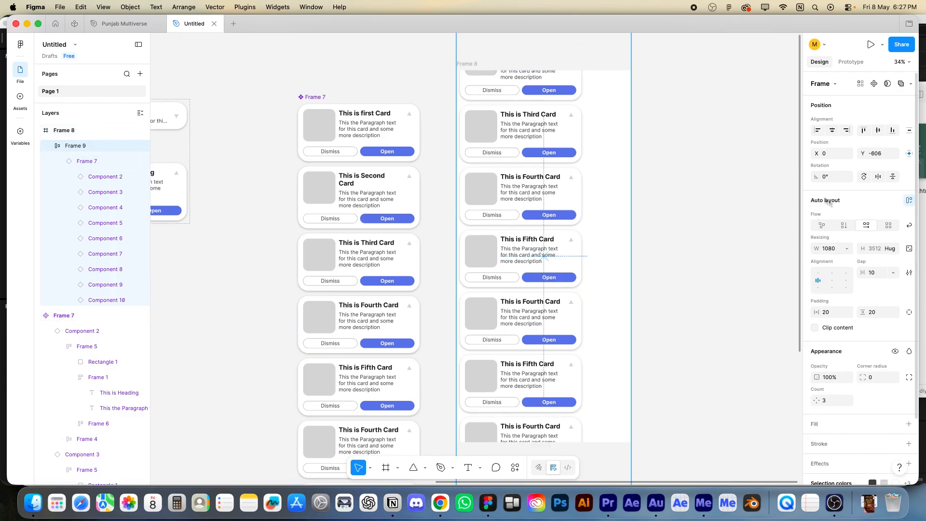
pyautogui.click(832, 130)
pyautogui.click(863, 130)
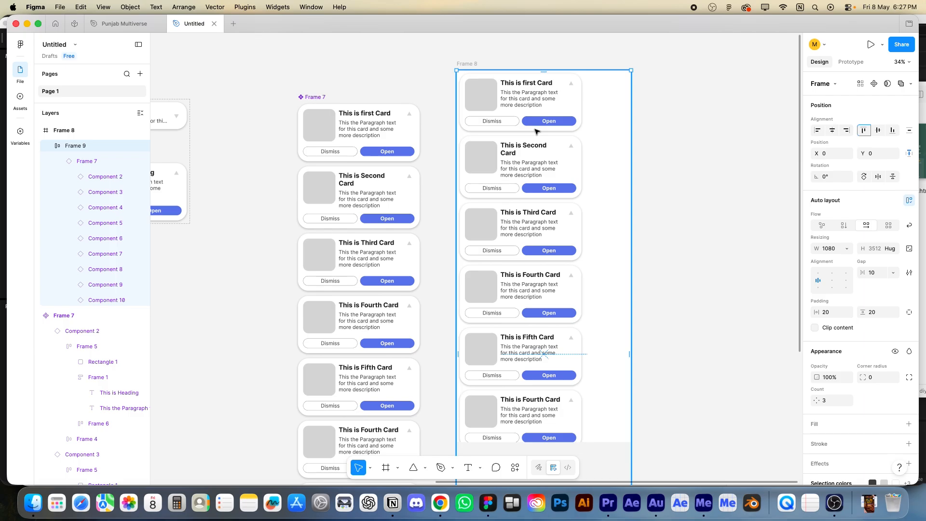
# Step: Set the width of the card-stack instance inside the wrapper to Fill container
pyautogui.click(89, 161)
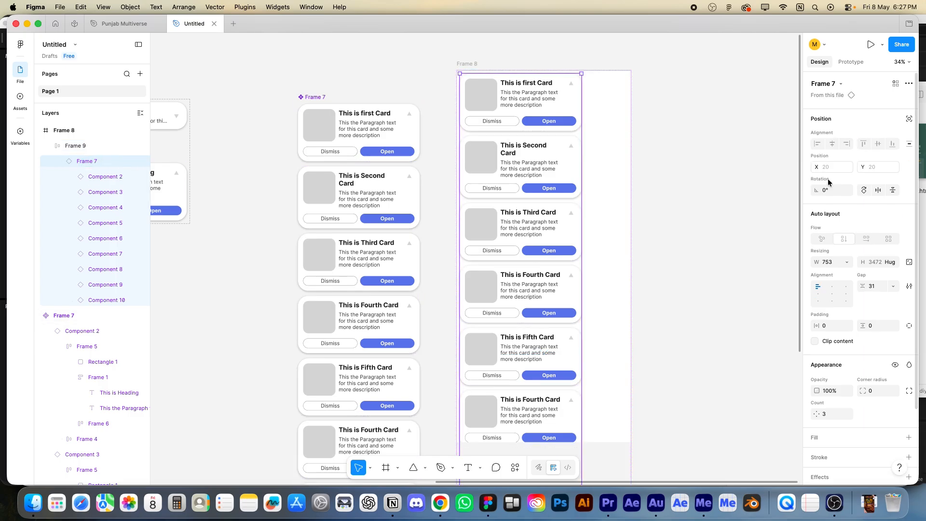
pyautogui.click(847, 262)
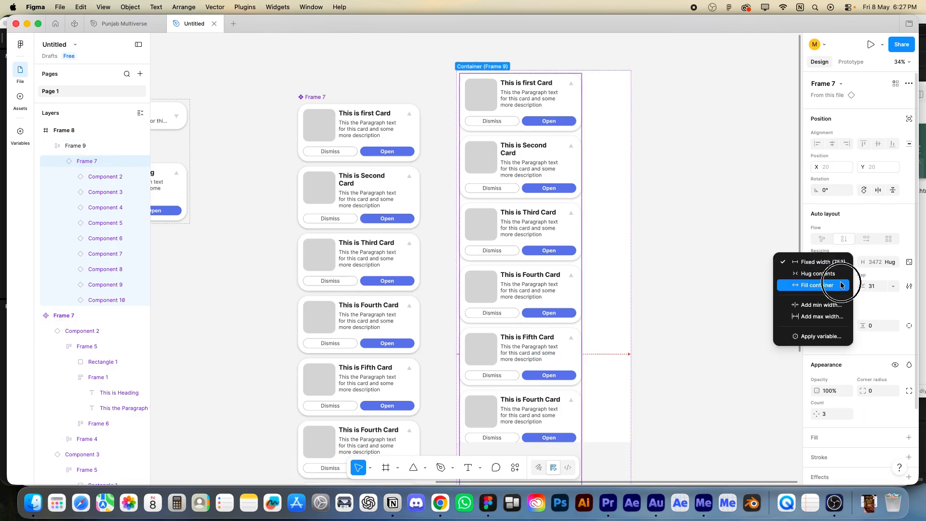
pyautogui.click(844, 283)
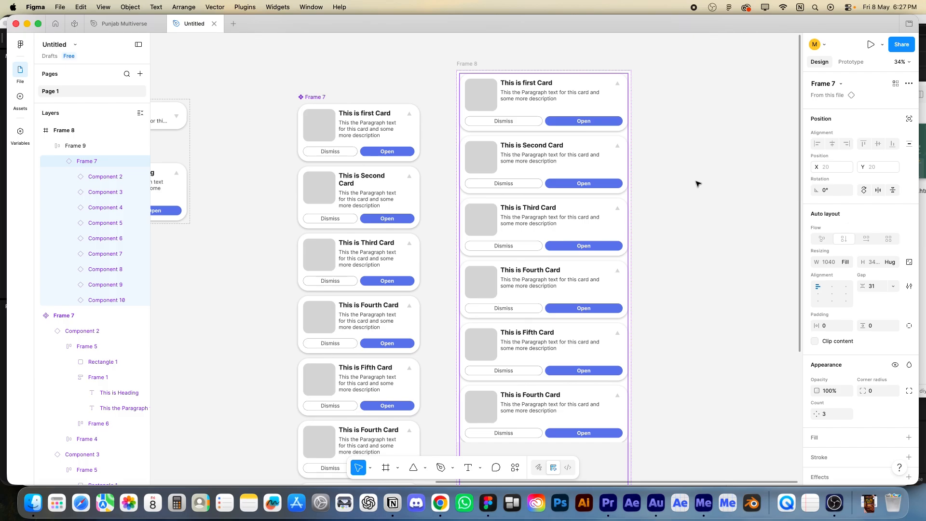
# Step: Set the height of the Dismiss and Open buttons in the main component's Open variant to 96
pyautogui.hscroll(-5, 340, 166)
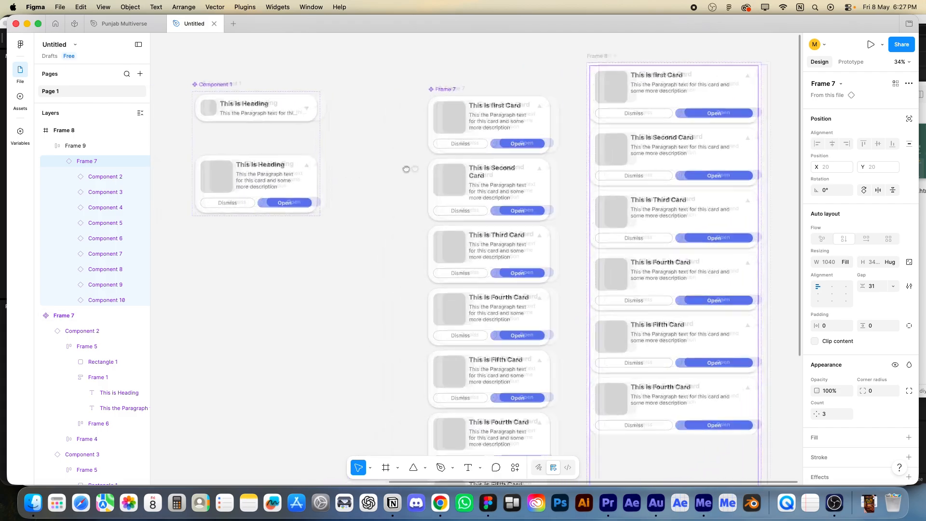
pyautogui.moveTo(340, 167); pyautogui.dragTo(403, 163)
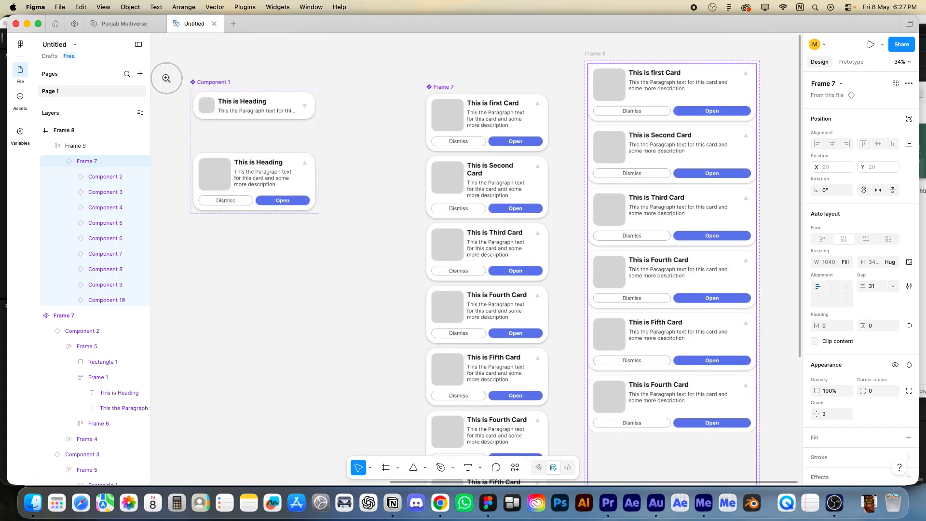
pyautogui.scroll(5, 355, 180)
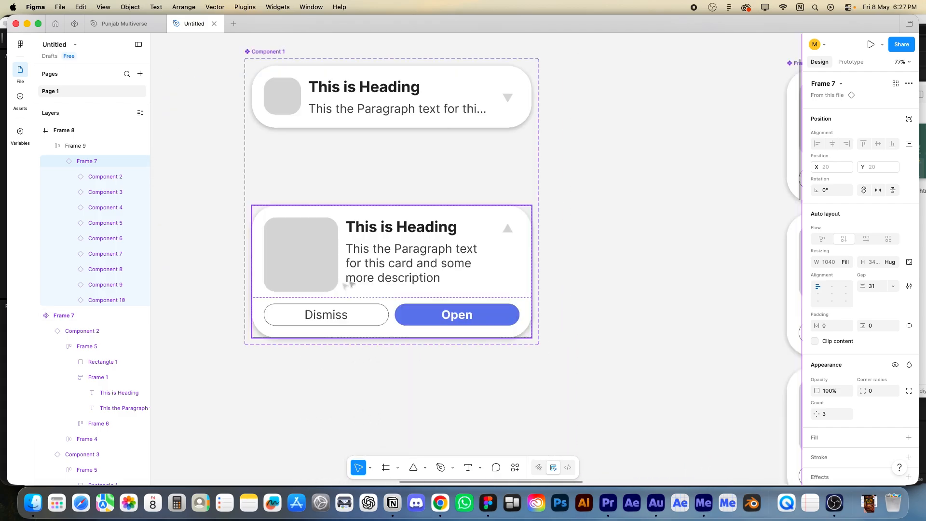
pyautogui.doubleClick(330, 317)
pyautogui.keyDown('shift'); pyautogui.click(461, 319); pyautogui.keyUp('shift')
pyautogui.hotkey('shift', 'Return')
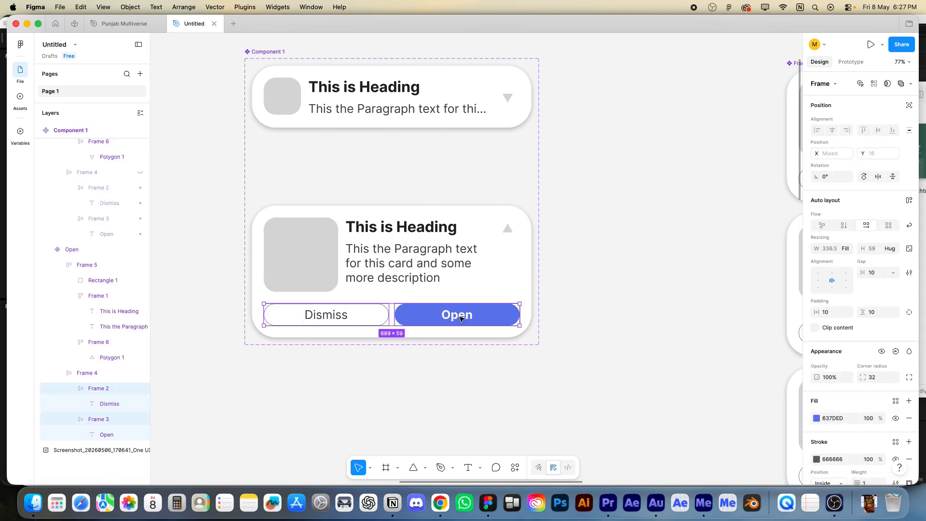
pyautogui.click(876, 250)
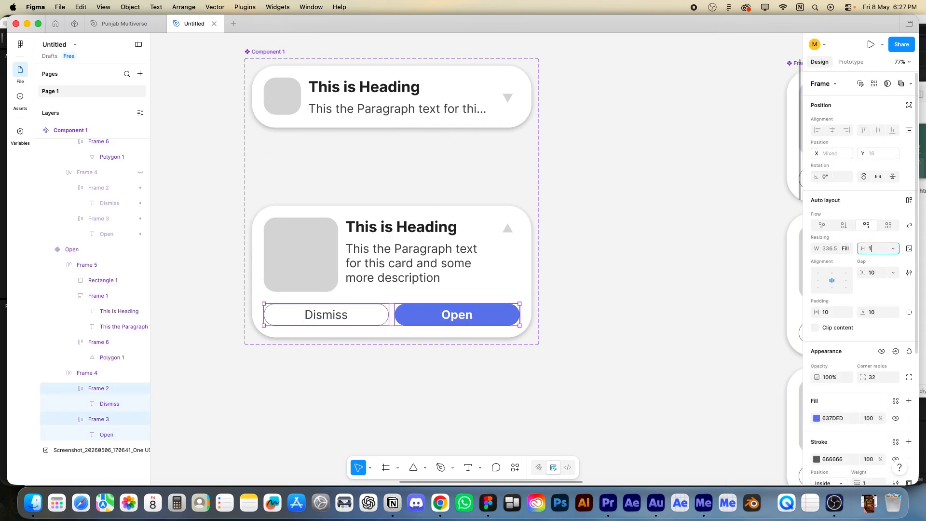
pyautogui.write('95')
pyautogui.press('Return')
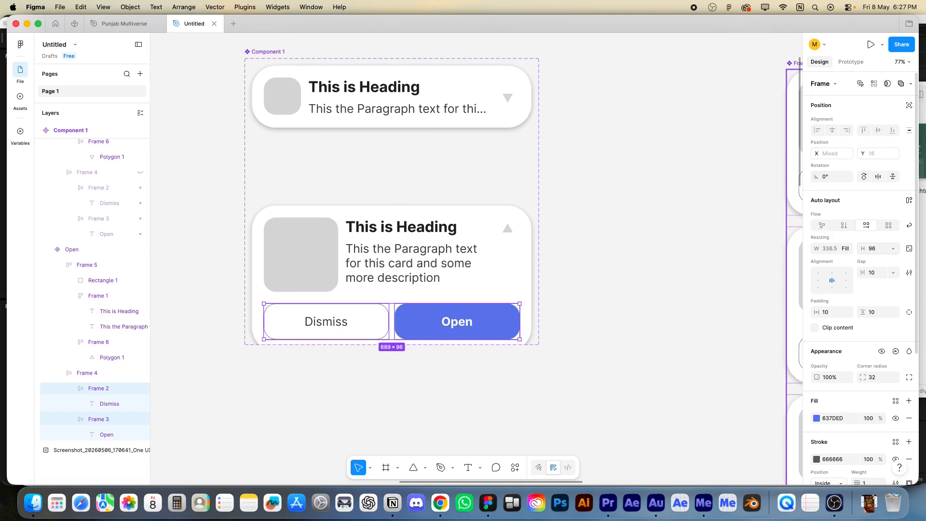
# Step: Examine the main component, the card-stack component and its framed instance with the new button height
pyautogui.click(651, 280)
pyautogui.press('z')
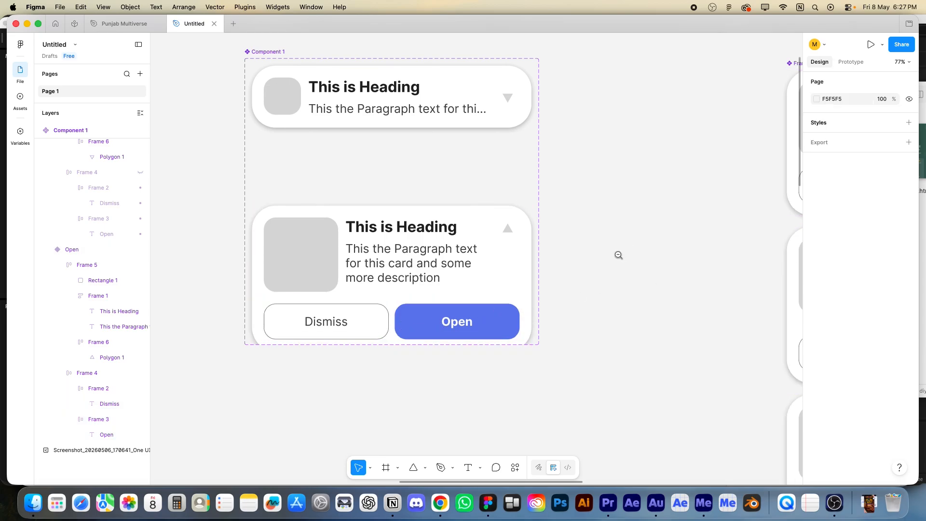
pyautogui.keyDown('alt'); pyautogui.click(596, 252); pyautogui.keyUp('alt')
pyautogui.moveTo(684, 264); pyautogui.dragTo(386, 264)
pyautogui.moveTo(562, 275); pyautogui.dragTo(371, 252)
pyautogui.moveTo(365, 71); pyautogui.dragTo(627, 268)
pyautogui.moveTo(525, 304); pyautogui.dragTo(516, 252)
pyautogui.press('z')
pyautogui.keyDown('alt'); pyautogui.click(519, 194); pyautogui.keyUp('alt')
pyautogui.keyDown('alt'); pyautogui.click(519, 194); pyautogui.keyUp('alt')
pyautogui.moveTo(410, 256); pyautogui.dragTo(482, 224)
pyautogui.press('z')
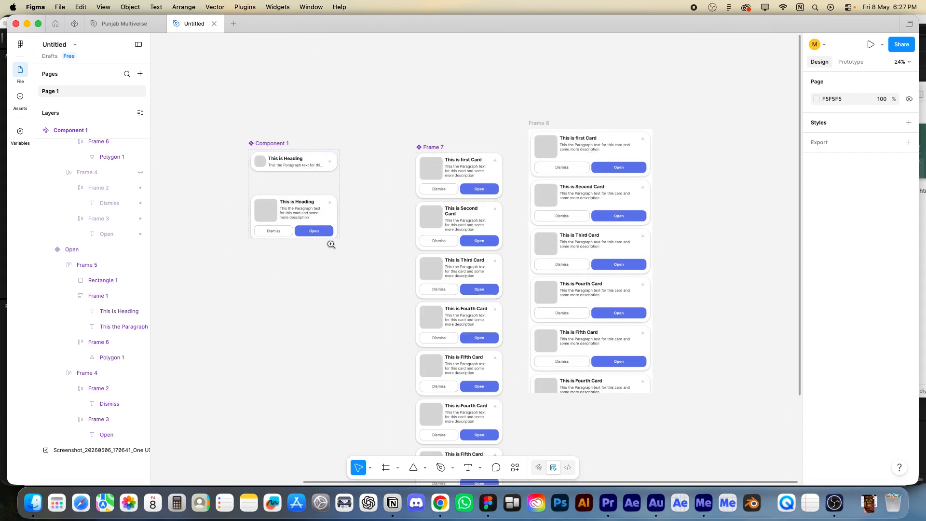
# Step: Lengthen the Open variant's paragraph by duplicating its text "This the Paragraph text for this card and some more description" after itself
pyautogui.moveTo(187, 170); pyautogui.dragTo(419, 261)
pyautogui.keyDown('super'); pyautogui.doubleClick(454, 263); pyautogui.keyUp('super')
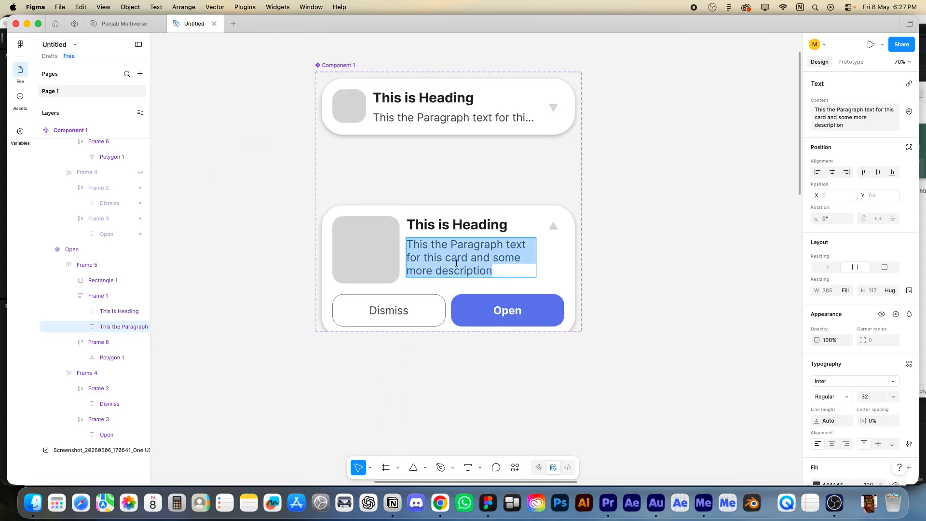
pyautogui.click(499, 273)
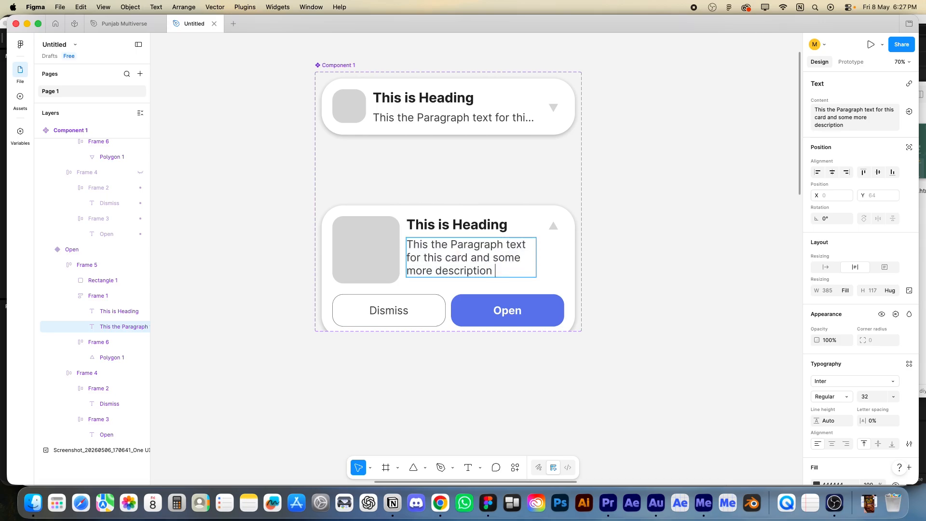
pyautogui.press('super+a')
pyautogui.press('super+c')
pyautogui.press('Right')
pyautogui.press('super+v')
# Step: Examine how the cards in the stack component and in the 1080 × 2300 frame adapt to the longer paragraph
pyautogui.click(633, 282)
pyautogui.scroll(-3, 601, 277)
pyautogui.moveTo(640, 270); pyautogui.dragTo(486, 256)
pyautogui.click(519, 273)
pyautogui.click(364, 270)
pyautogui.moveTo(364, 272); pyautogui.dragTo(368, 323)
pyautogui.click(477, 280)
pyautogui.moveTo(487, 275); pyautogui.dragTo(182, 205)
pyautogui.moveTo(495, 199); pyautogui.dragTo(545, 272)
pyautogui.press('z')
pyautogui.moveTo(676, 88); pyautogui.dragTo(144, 320)
pyautogui.moveTo(510, 202); pyautogui.dragTo(283, 126)
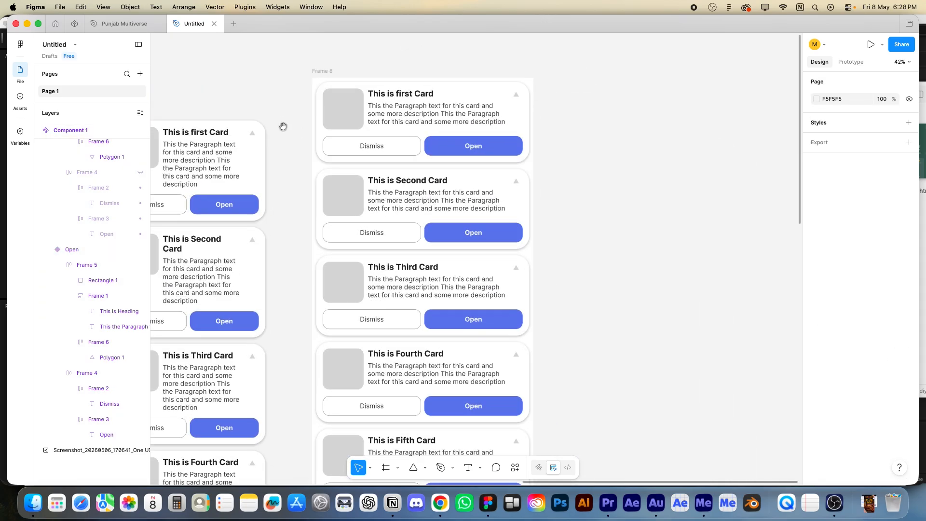
pyautogui.moveTo(376, 219); pyautogui.dragTo(481, 222)
pyautogui.scroll(-10, 481, 222)
pyautogui.scroll(10, 463, 178)
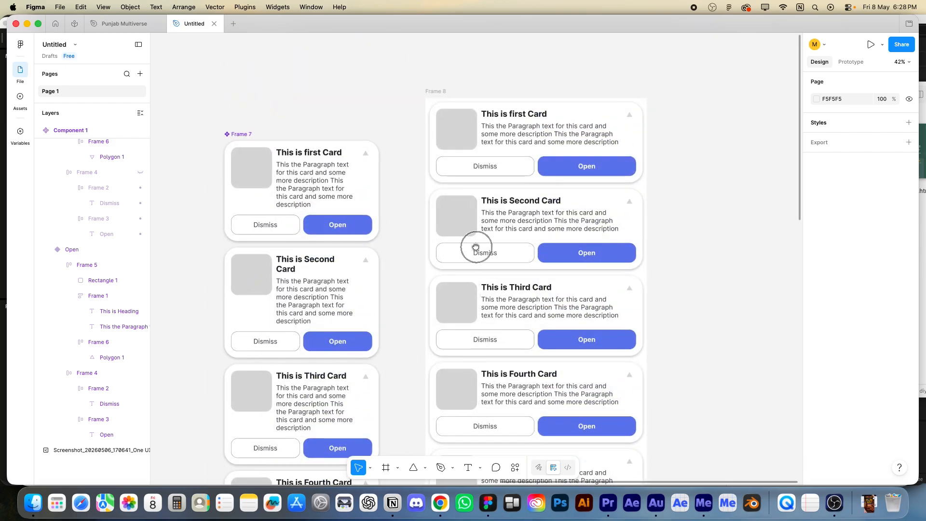
pyautogui.hscroll(-4, 473, 245)
pyautogui.hscroll(-15, 412, 158)
pyautogui.moveTo(337, 161); pyautogui.dragTo(417, 198)
# Step: Set the fill colour of the triangle in the Open variant to 444444
pyautogui.click(536, 186)
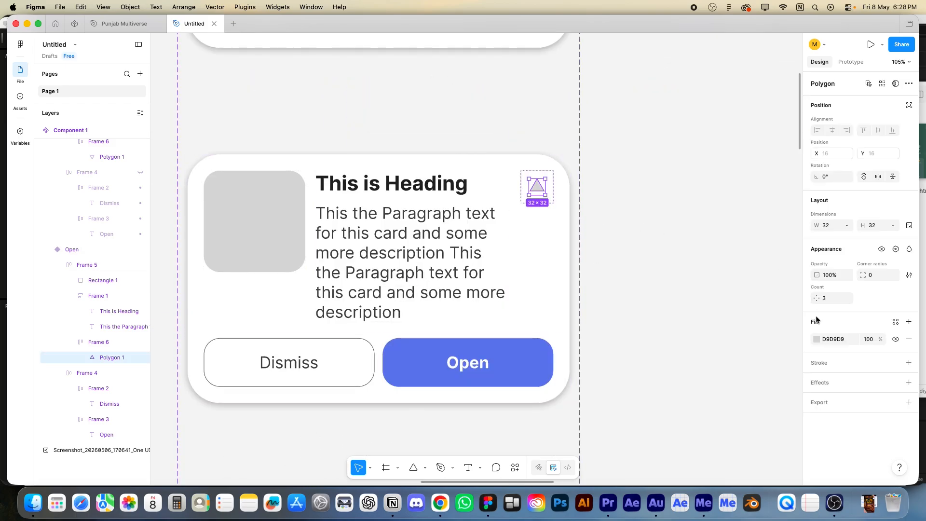
pyautogui.click(823, 339)
pyautogui.write('444444')
pyautogui.press('Return')
pyautogui.click(686, 212)
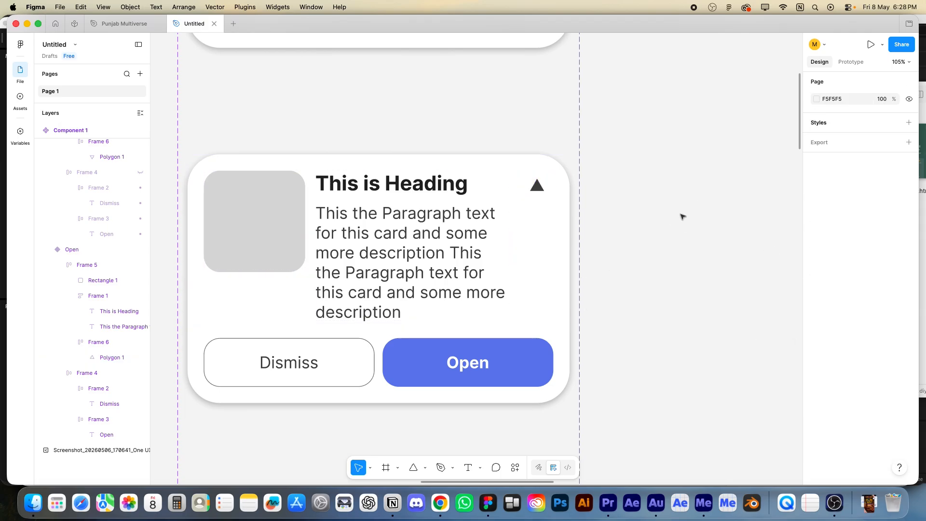
# Step: Set the fill colour of the triangle in the Closed variant to 484848
pyautogui.scroll(-5, 633, 203)
pyautogui.keyDown('super'); pyautogui.click(583, 164); pyautogui.keyUp('super')
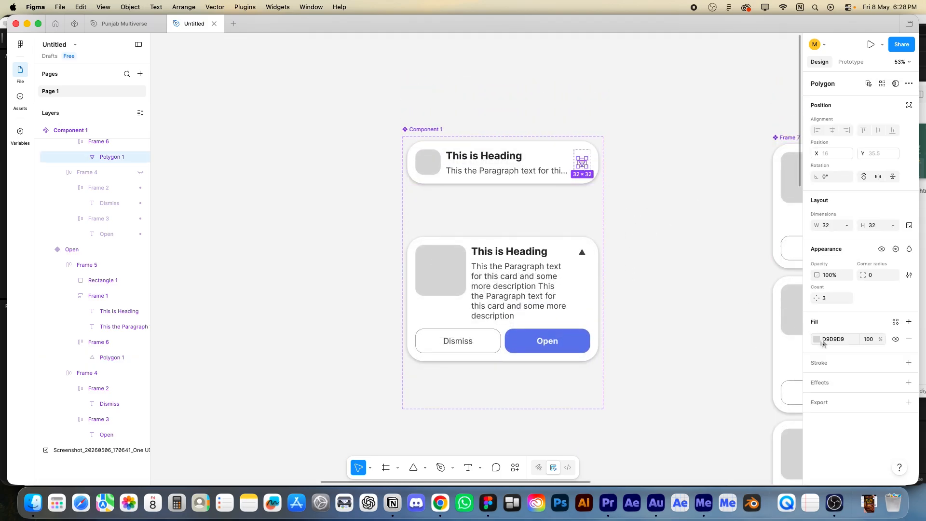
pyautogui.click(842, 340)
pyautogui.write('48')
pyautogui.press('Return')
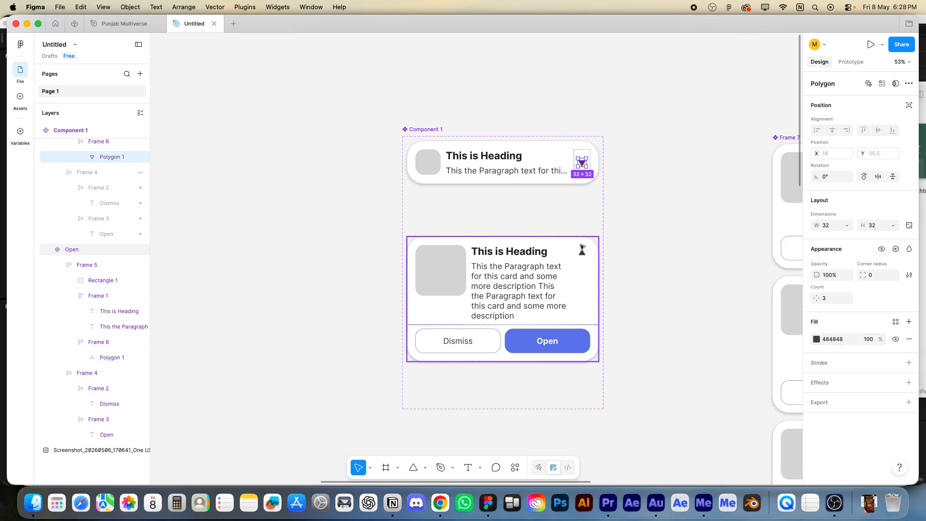
# Step: Set the fill colour of the triangle in the Open variant to 484848
pyautogui.keyDown('super'); pyautogui.click(583, 252); pyautogui.keyUp('super')
pyautogui.click(831, 340)
pyautogui.write('48')
pyautogui.press('Return')
pyautogui.click(656, 264)
# Step: Remove the white fill from the 1080 × 2300 frame that holds the card stack
pyautogui.moveTo(657, 264); pyautogui.dragTo(347, 271)
pyautogui.keyDown('alt'); pyautogui.keyDown('super'); pyautogui.click(596, 224); pyautogui.keyUp('super'); pyautogui.keyUp('alt')
pyautogui.moveTo(581, 246); pyautogui.dragTo(618, 236)
pyautogui.moveTo(392, 107); pyautogui.dragTo(719, 276)
pyautogui.moveTo(629, 241); pyautogui.dragTo(713, 229)
pyautogui.moveTo(587, 141); pyautogui.dragTo(561, 104)
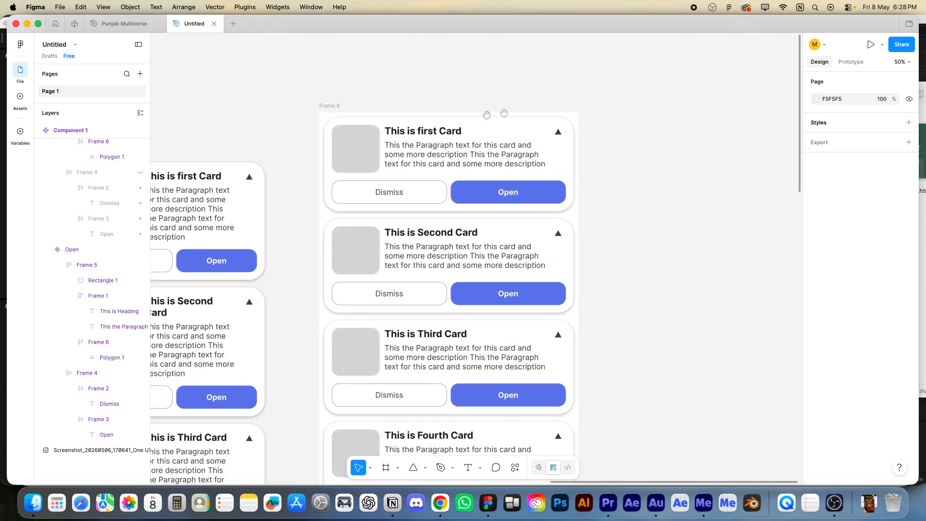
pyautogui.click(331, 107)
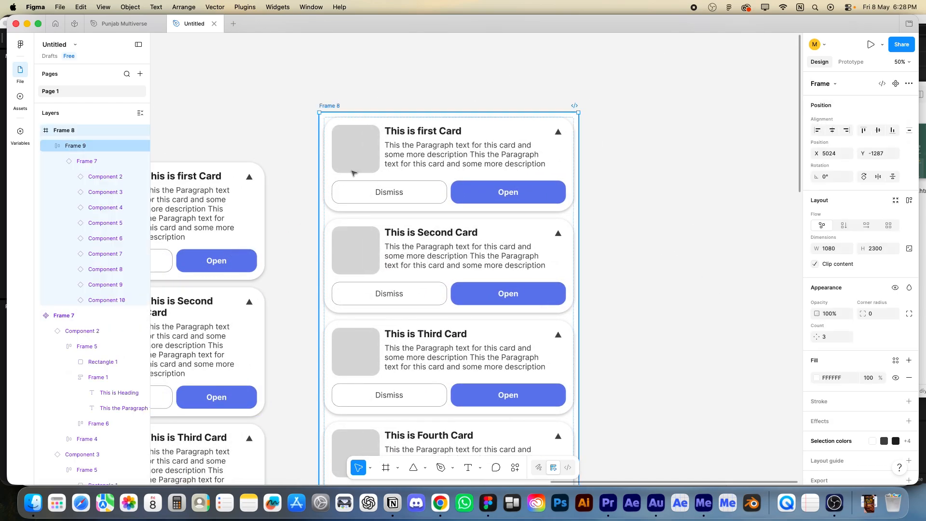
pyautogui.click(908, 380)
pyautogui.click(647, 207)
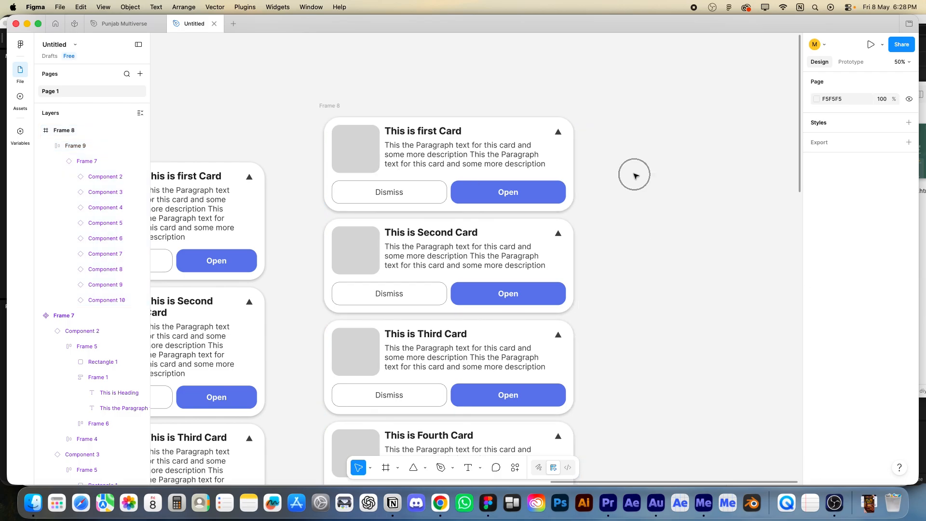
# Step: Draw a rectangle beside the 1080 × 2300 frame and set its size to 1080 × 1920
pyautogui.press('r')
pyautogui.moveTo(613, 145); pyautogui.dragTo(700, 249)
pyautogui.click(829, 231)
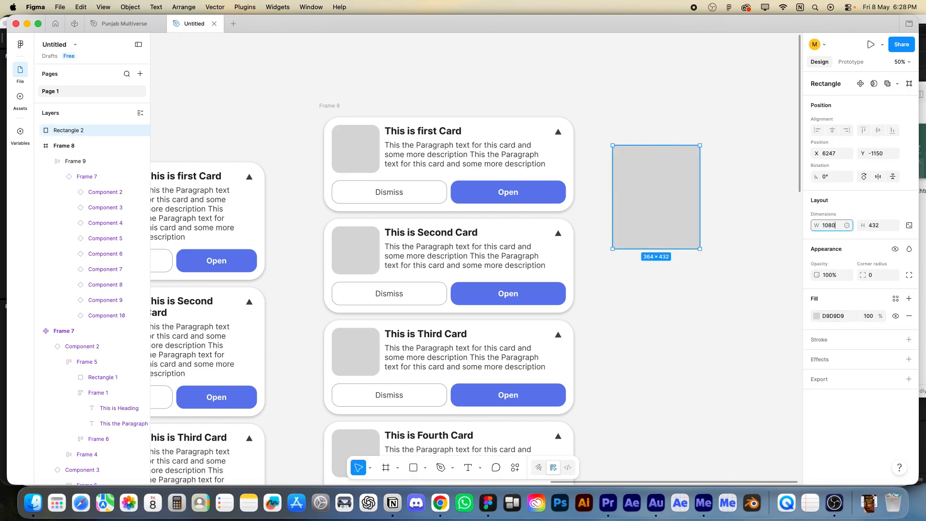
pyautogui.press('Tab')
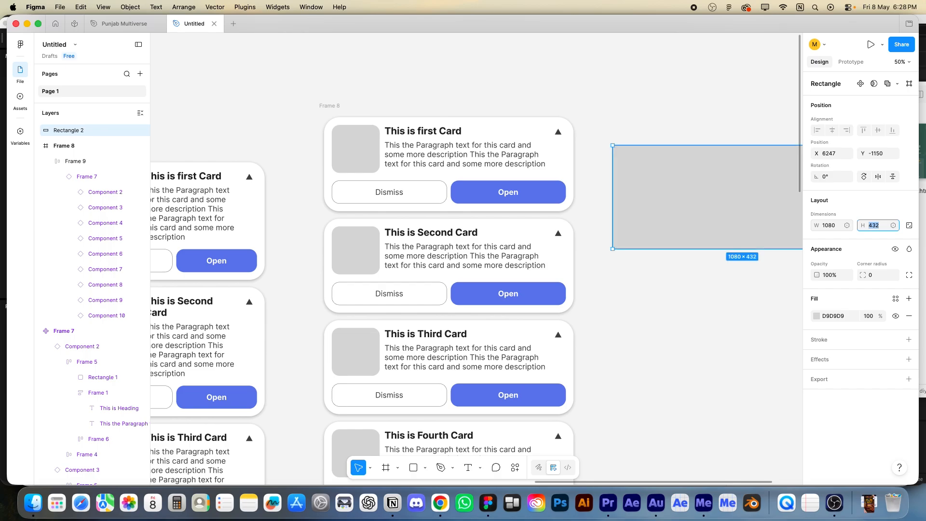
pyautogui.write('1920')
pyautogui.press('Return')
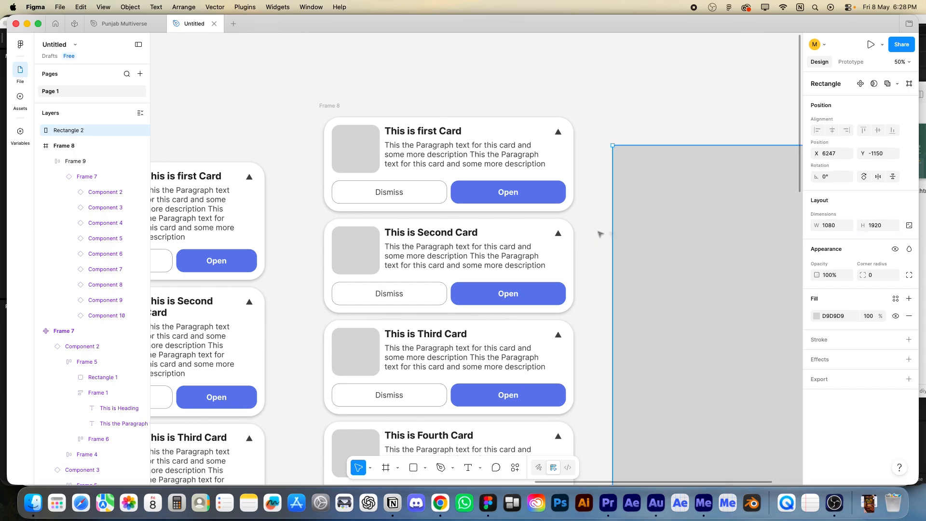
# Step: Fill the new rectangle with the Unsplash "colorful" photo of trees beside multicoloured glass windows
pyautogui.hscroll(5, 678, 221)
pyautogui.rightClick(640, 119)
pyautogui.moveTo(693, 210)
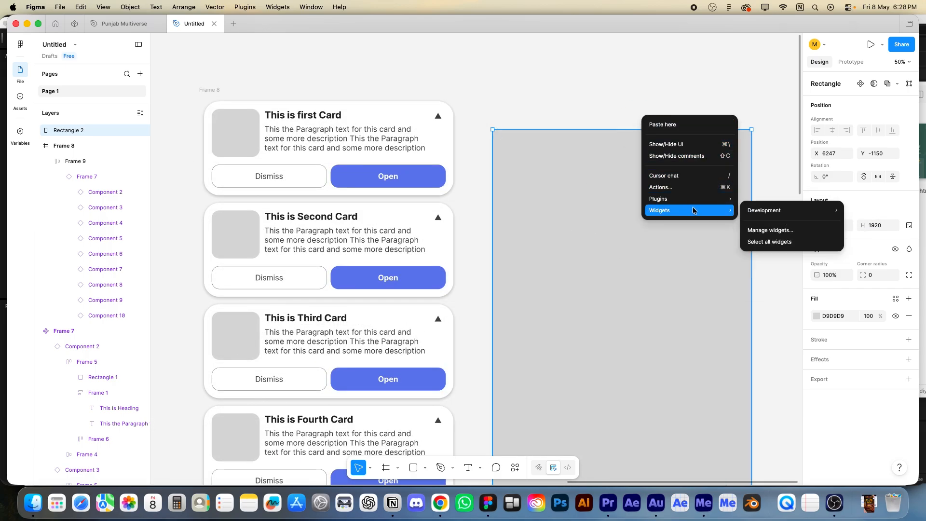
pyautogui.click(771, 210)
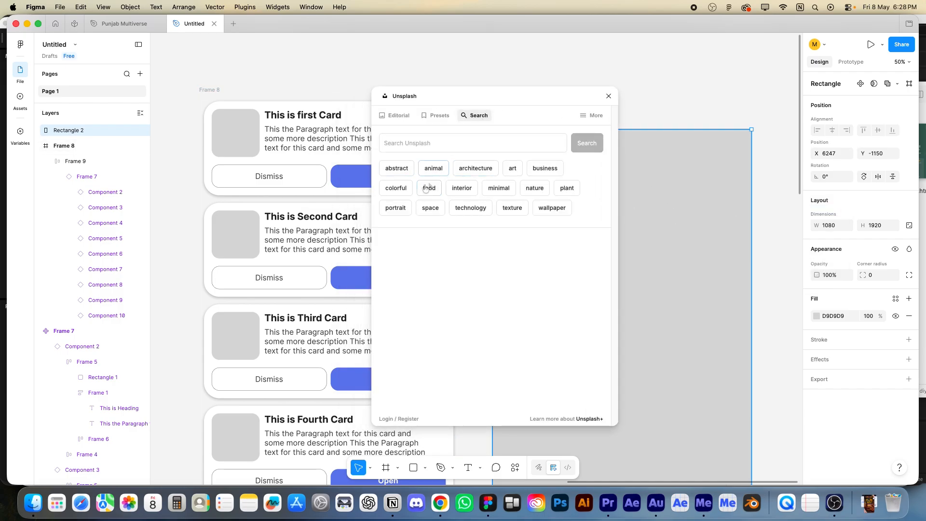
pyautogui.click(391, 188)
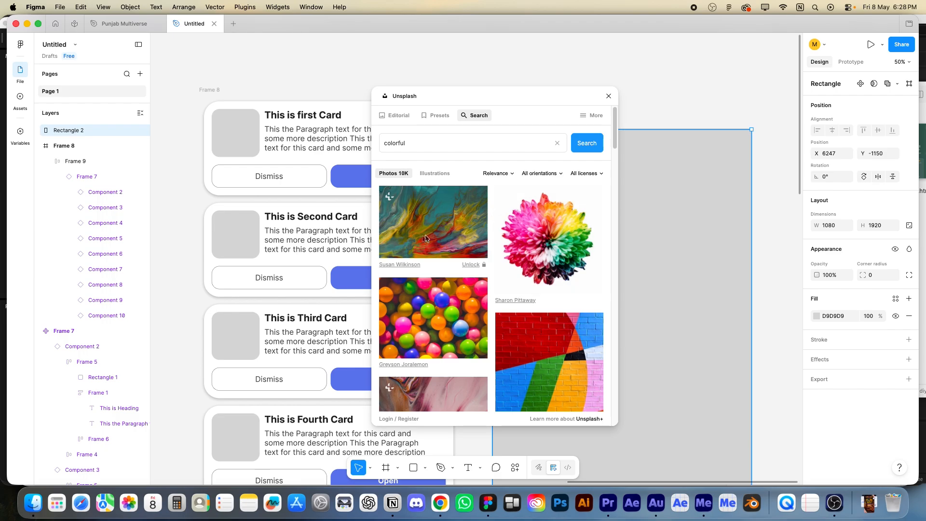
pyautogui.scroll(-5, 427, 311)
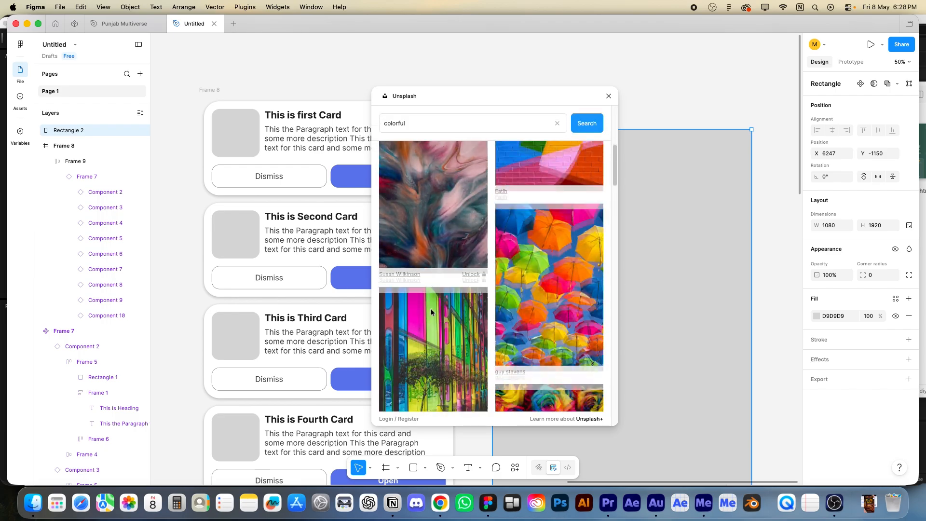
pyautogui.click(433, 247)
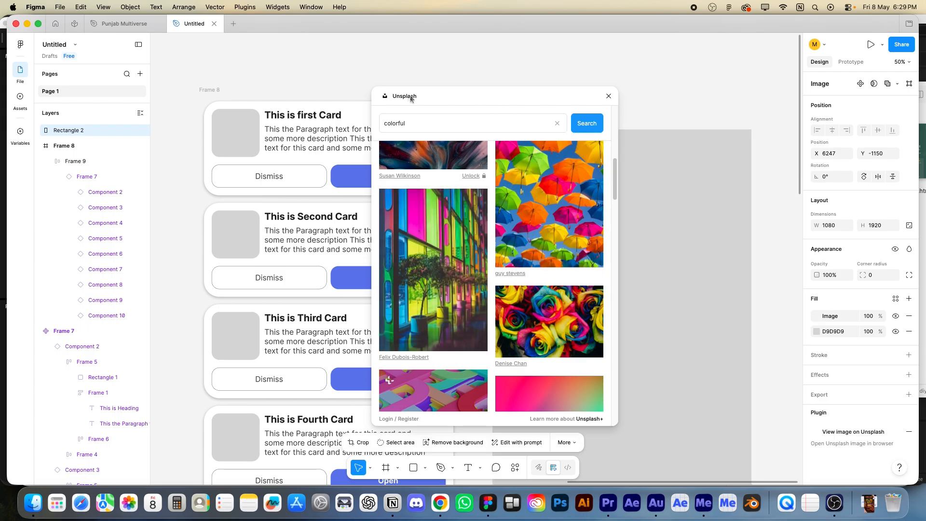
pyautogui.click(609, 96)
# Step: Move the image rectangle into the 1080 × 2300 frame by cutting and pasting it
pyautogui.scroll(-2, 594, 172)
pyautogui.hscroll(-2, 595, 172)
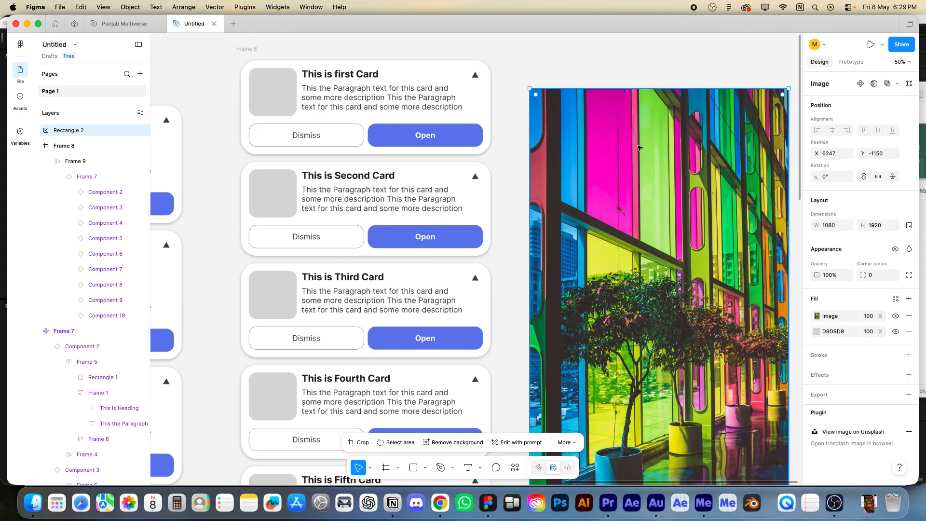
pyautogui.press('super+x')
pyautogui.click(249, 47)
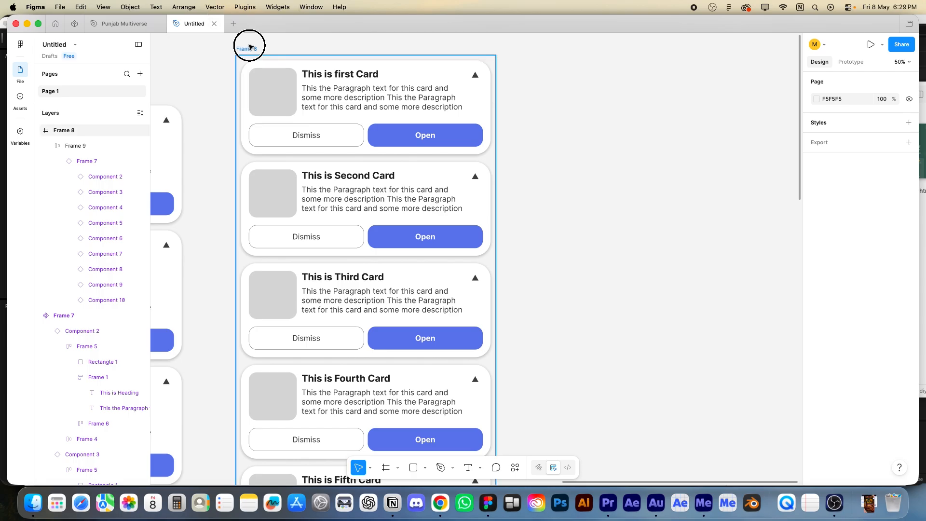
pyautogui.press('super+v')
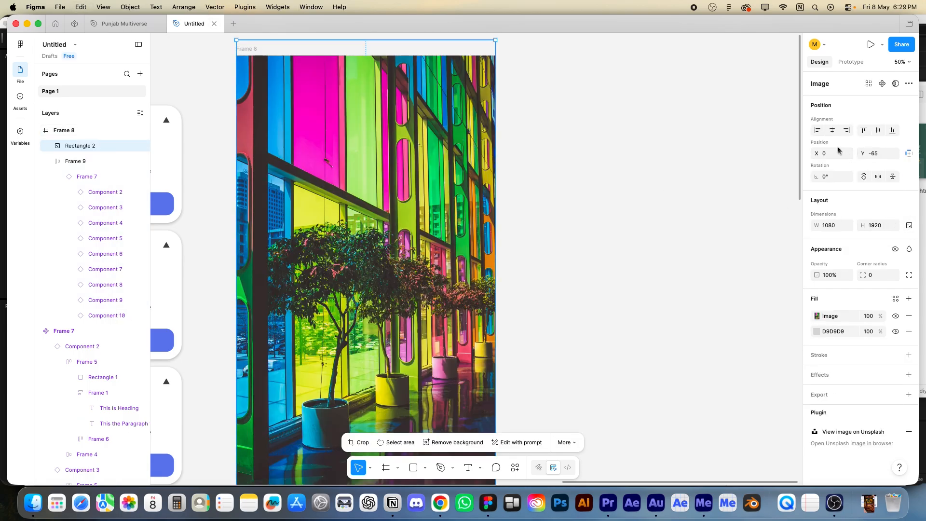
# Step: Align the image rectangle to the frame's vertical centre and set its height to 2300
pyautogui.click(878, 132)
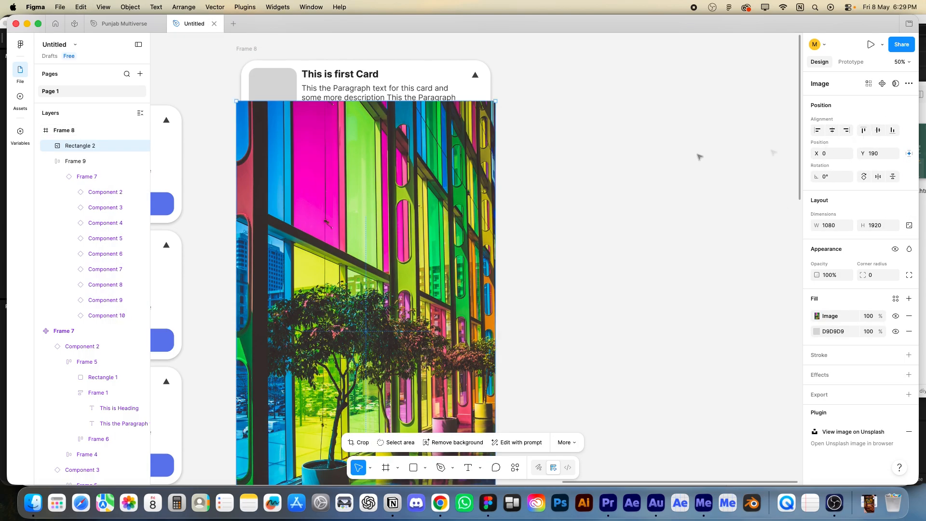
pyautogui.scroll(-1, 542, 169)
pyautogui.click(879, 226)
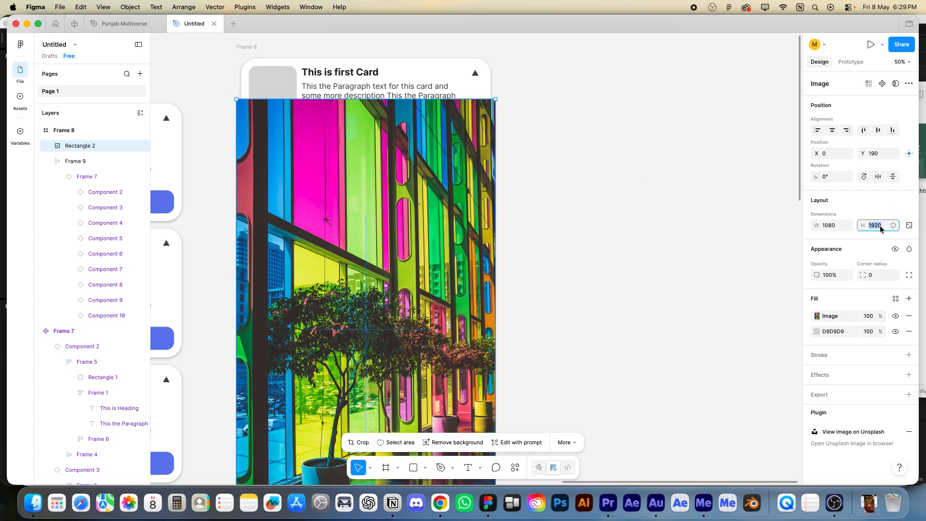
pyautogui.write('2300')
pyautogui.press('Return')
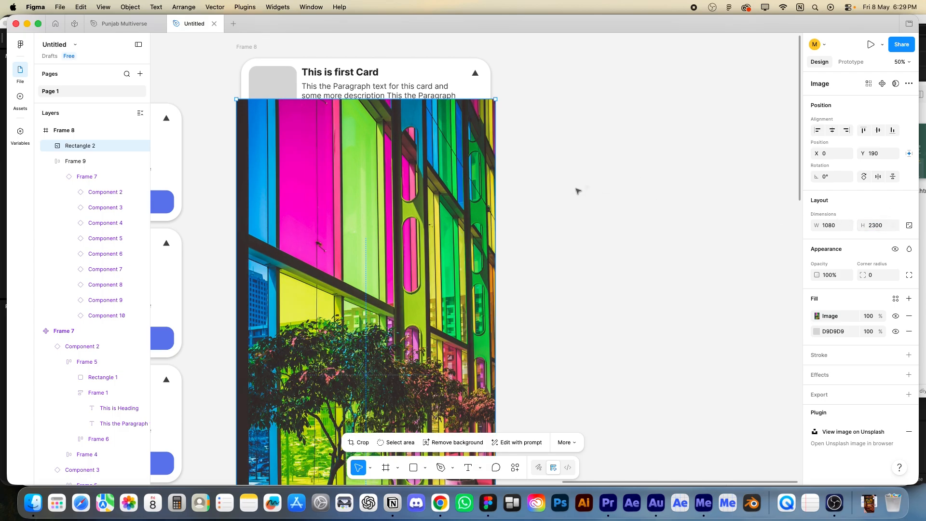
# Step: Move the image rectangle behind the card-stack wrapper (Frame 9) and align it to the top of the frame
pyautogui.hscroll(-3, 578, 191)
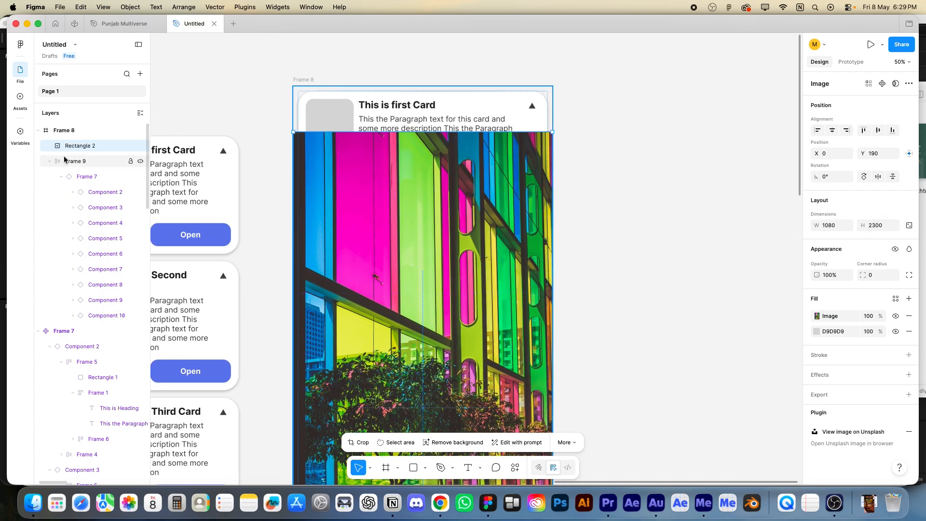
pyautogui.click(51, 162)
pyautogui.moveTo(72, 145); pyautogui.dragTo(82, 168)
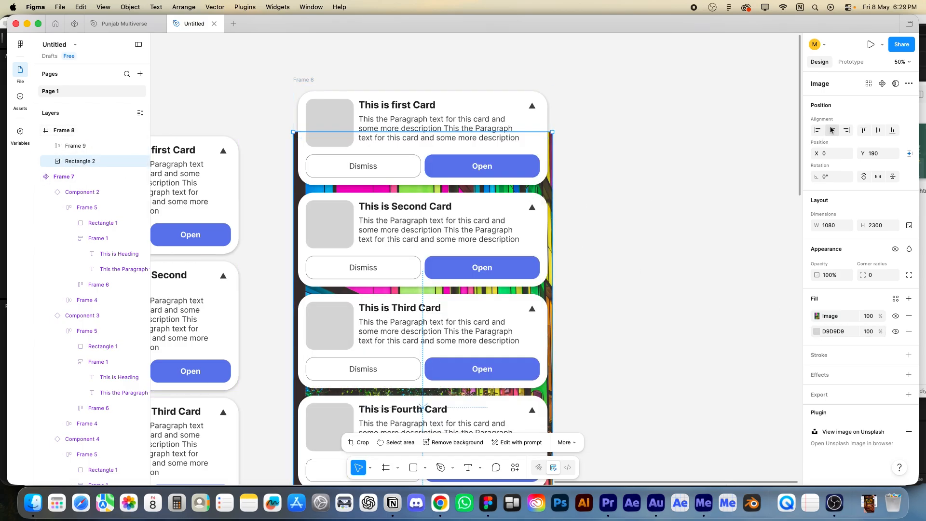
pyautogui.click(864, 131)
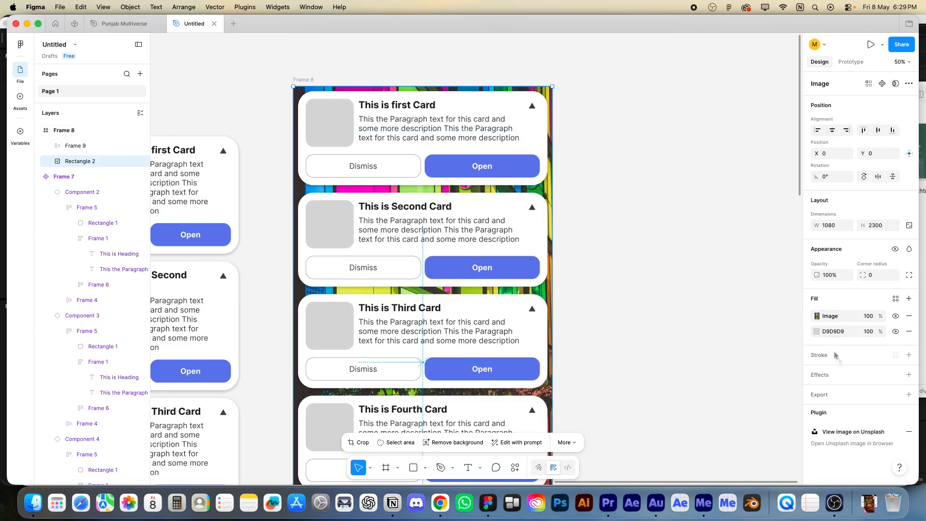
# Step: Remove the D9D9D9 fill from the background image rectangle, keeping only the image fill
pyautogui.click(298, 66)
pyautogui.click(303, 80)
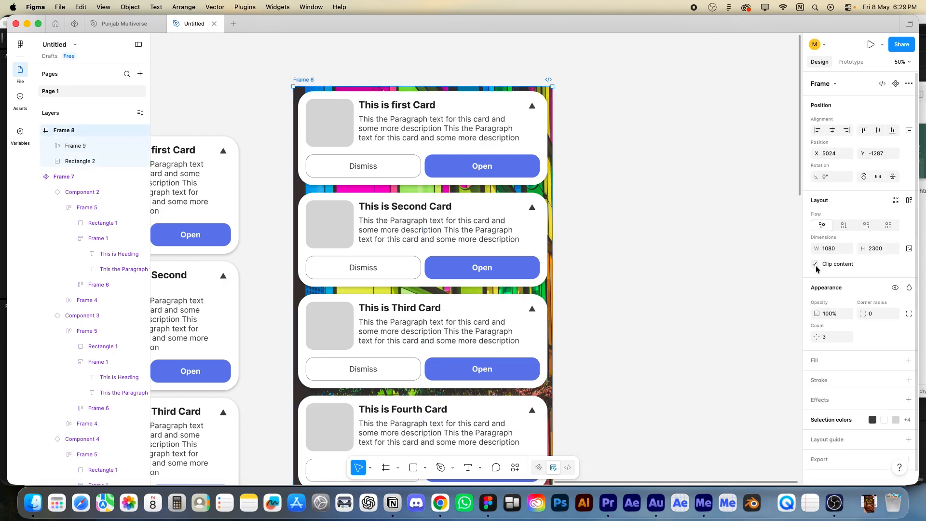
pyautogui.click(71, 164)
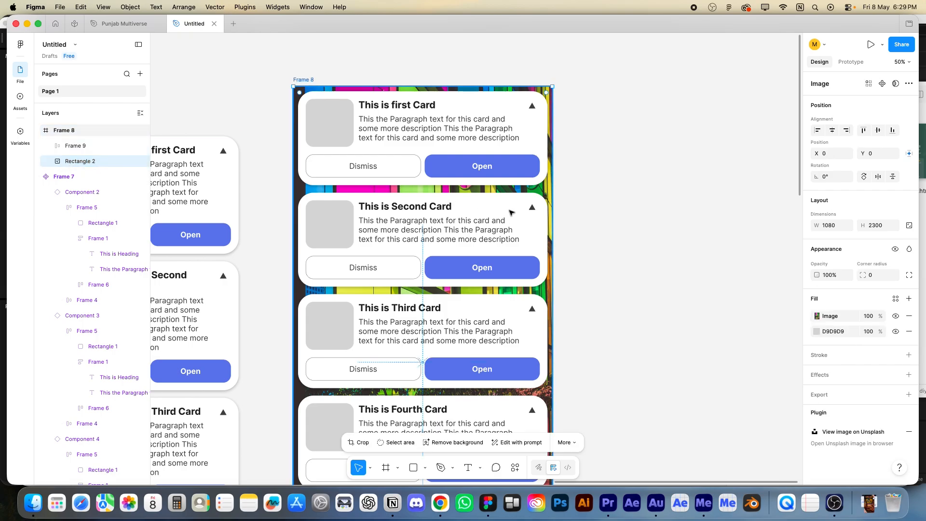
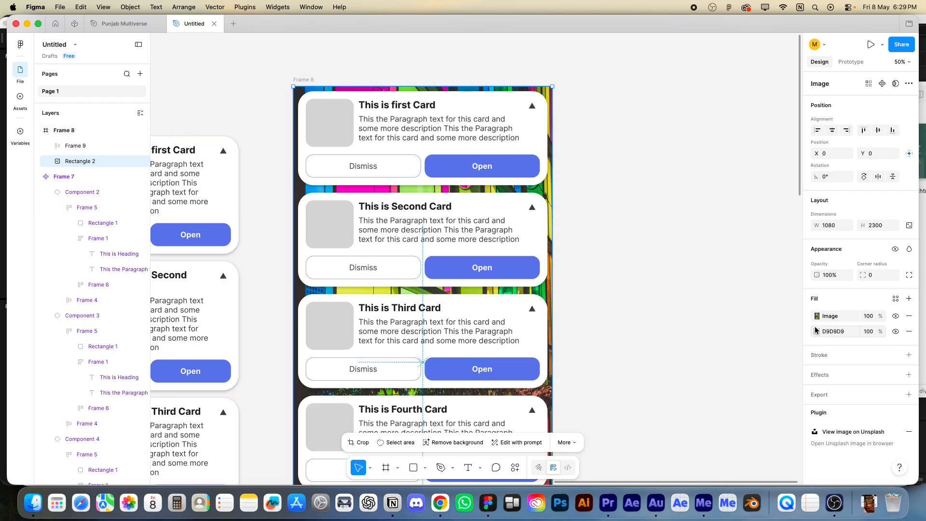
pyautogui.click(909, 332)
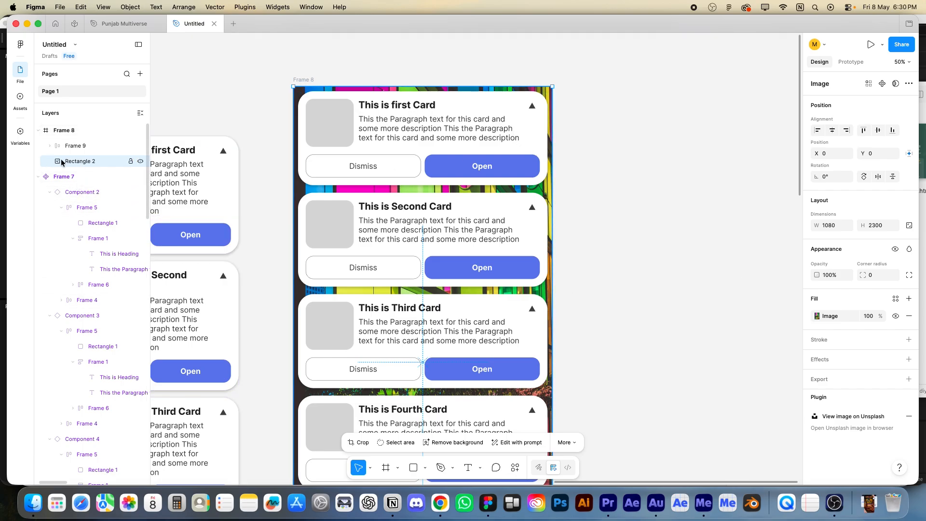
# Step: Add a Layer blur effect to the background image rectangle
pyautogui.click(849, 363)
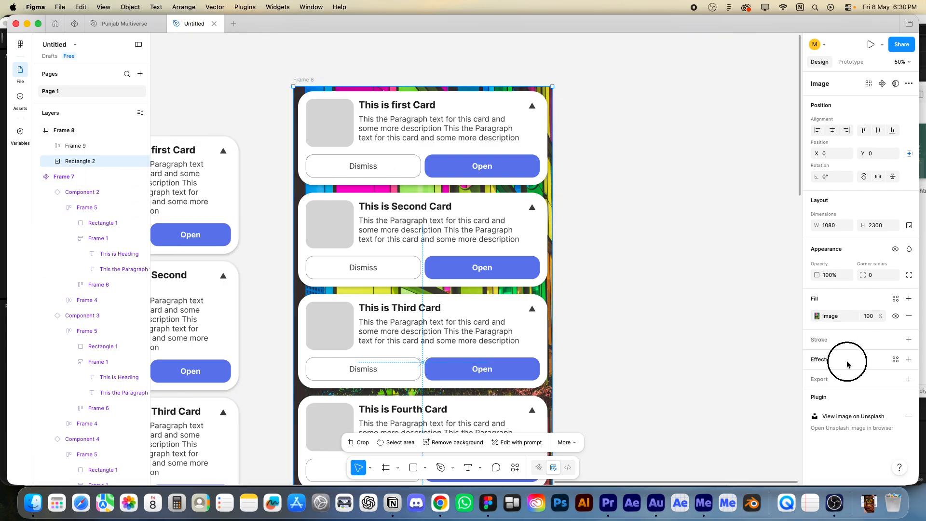
pyautogui.click(728, 356)
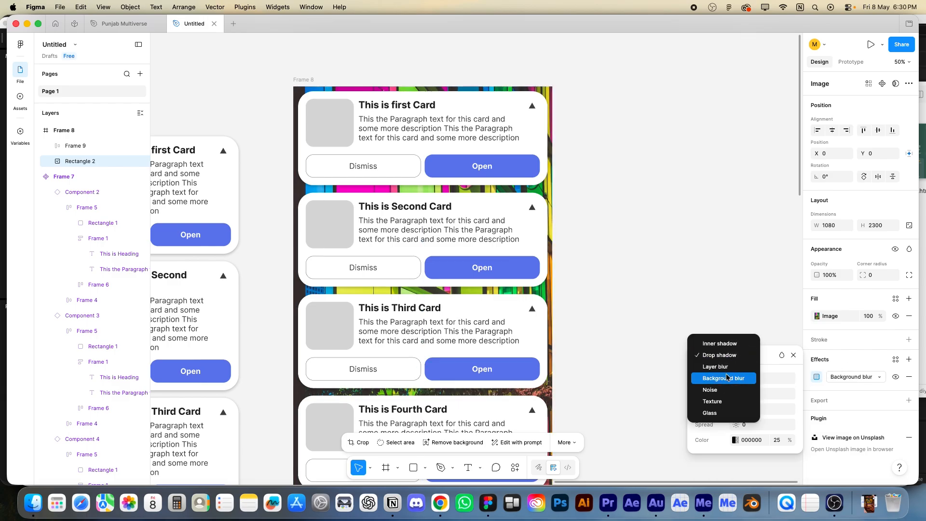
pyautogui.click(723, 366)
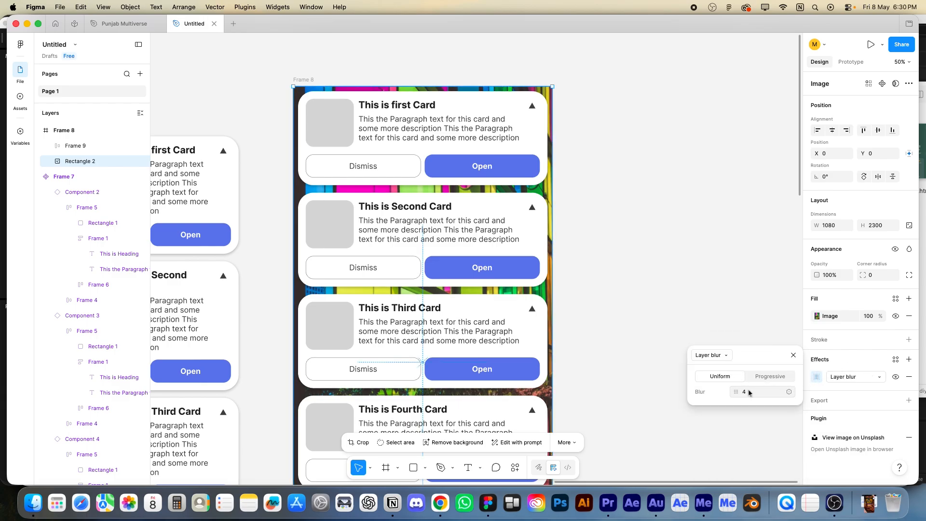
pyautogui.press('5')
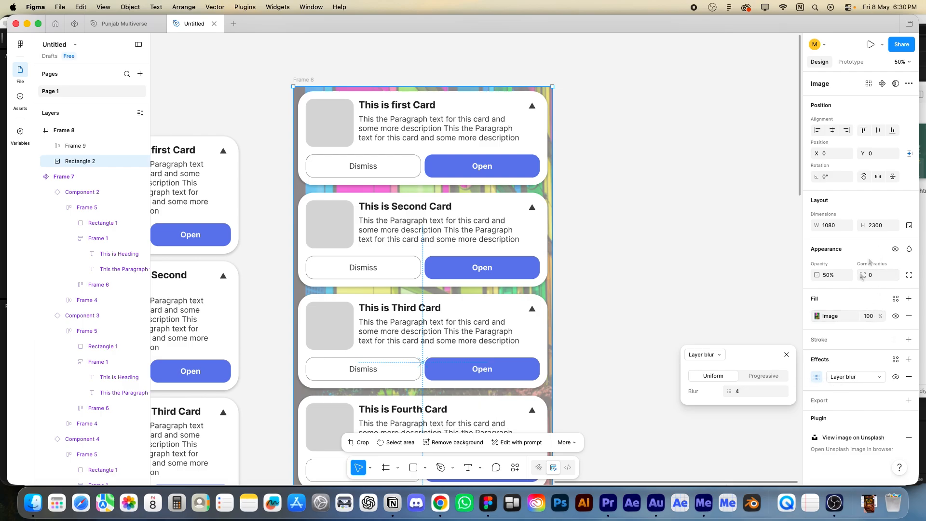
pyautogui.click(741, 394)
pyautogui.write('50')
pyautogui.press('Return')
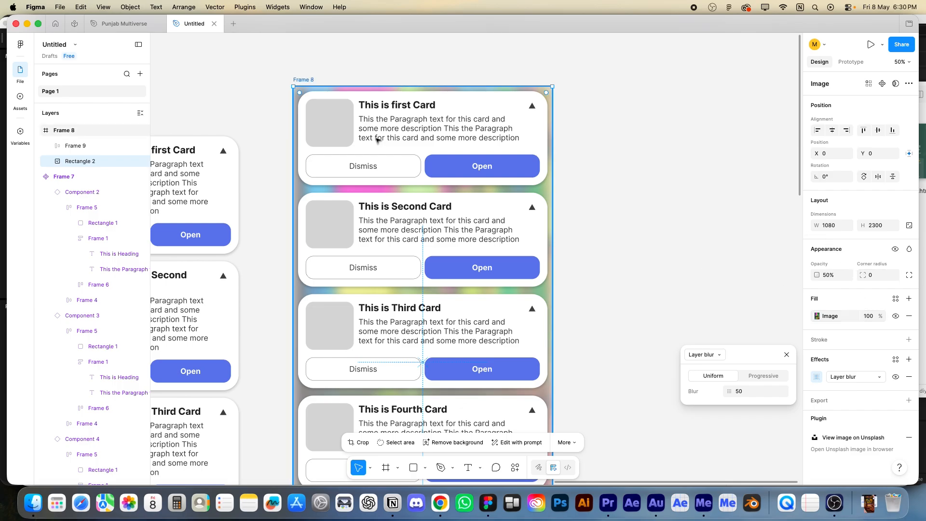
pyautogui.scroll(-1, 600, 203)
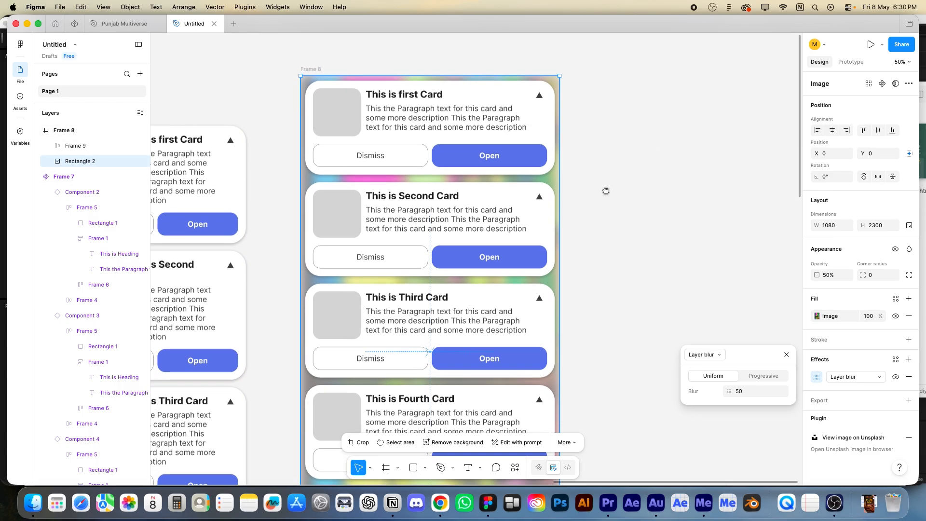
pyautogui.hotkey('ctrl', 'z')
pyautogui.hotkey('ctrl', 'z')
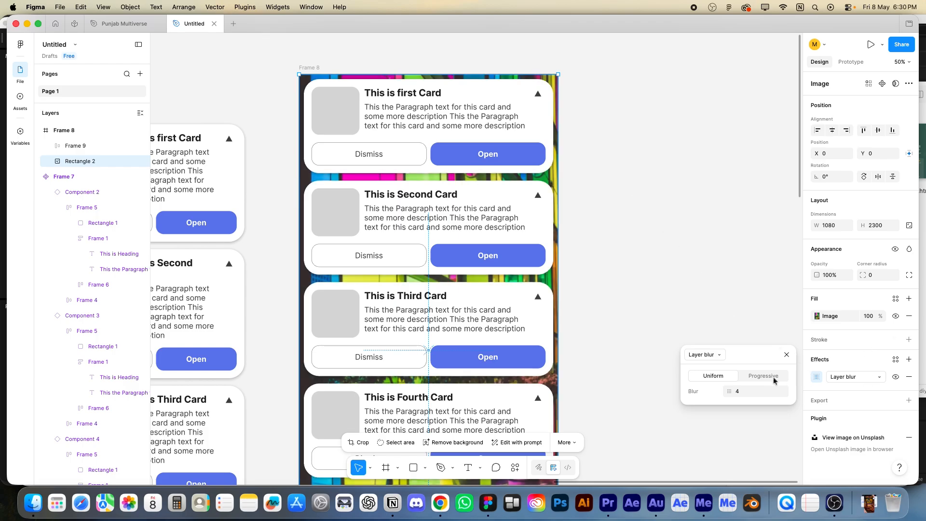
# Step: Set the background image's uniform layer blur to 50
pyautogui.click(741, 393)
pyautogui.write('50')
pyautogui.press('Return')
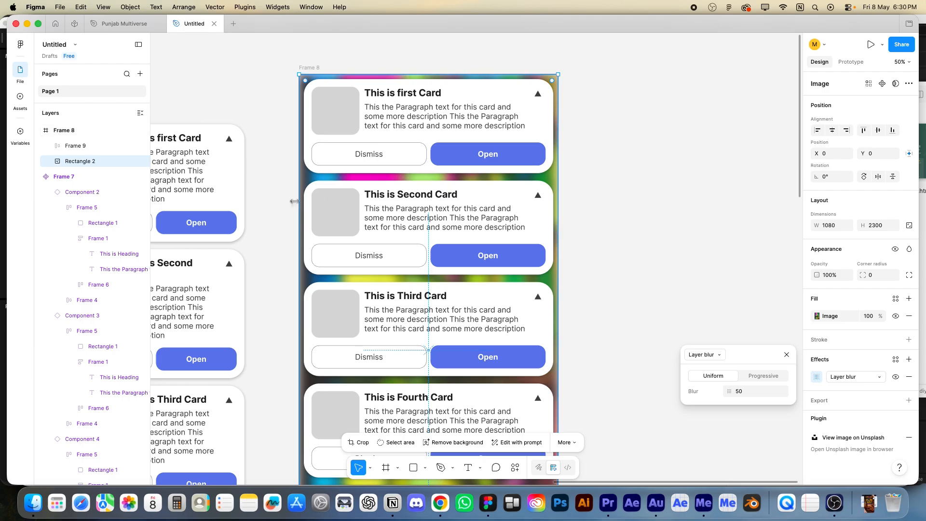
# Step: Set the white fill of both the Closed and Open variants of Component 1 to 90% opacity
pyautogui.moveTo(300, 202); pyautogui.dragTo(425, 190)
pyautogui.press('super+minus')
pyautogui.moveTo(386, 244); pyautogui.dragTo(502, 224)
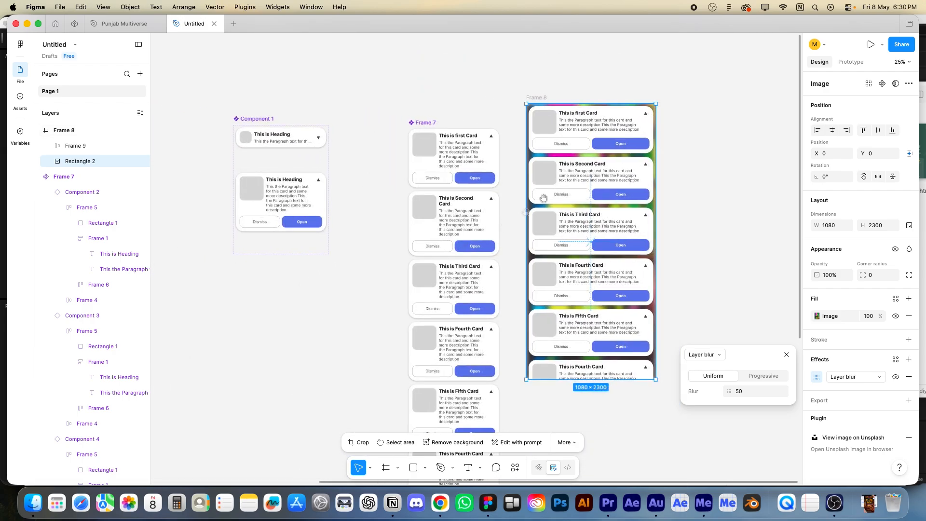
pyautogui.moveTo(465, 190); pyautogui.dragTo(516, 190)
pyautogui.moveTo(229, 80); pyautogui.dragTo(627, 339)
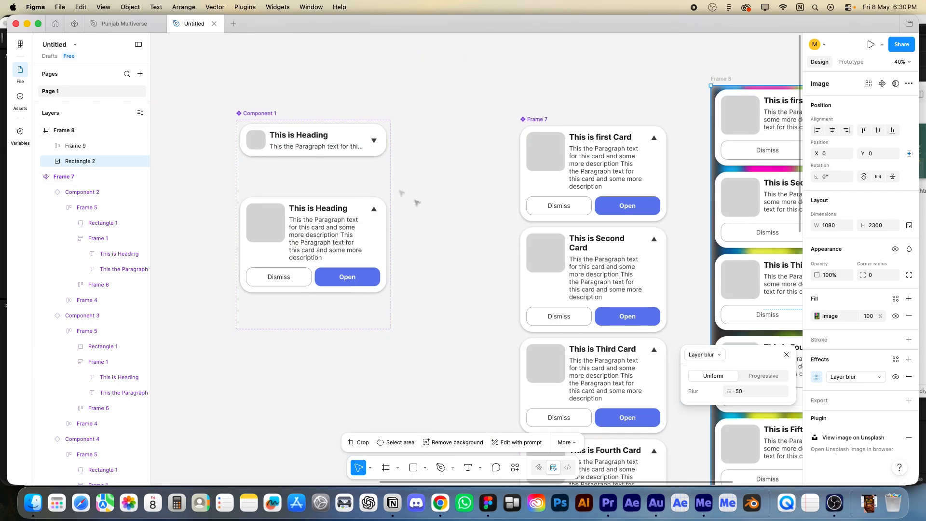
pyautogui.click(355, 144)
pyautogui.keyDown('shift'); pyautogui.click(356, 226); pyautogui.keyUp('shift')
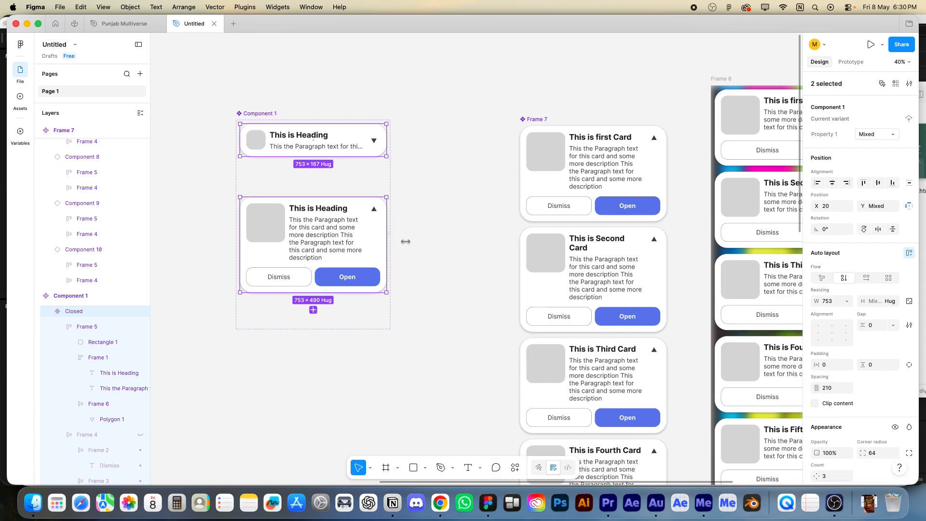
pyautogui.scroll(-3, 878, 395)
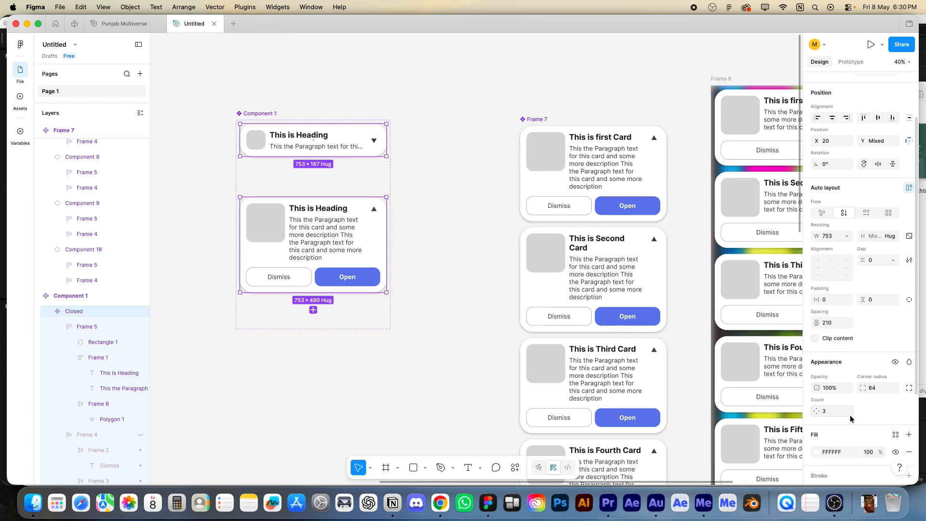
pyautogui.click(865, 444)
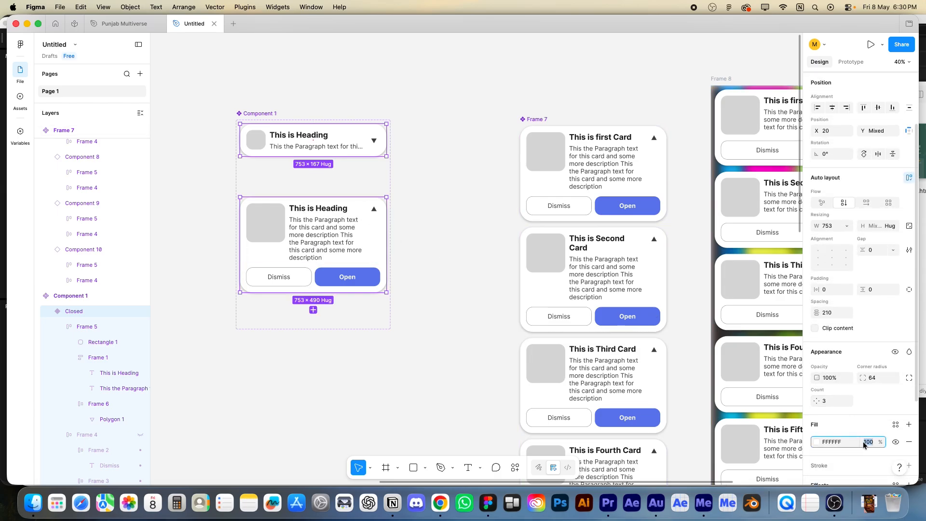
pyautogui.write('90')
pyautogui.press('Return')
pyautogui.moveTo(608, 84); pyautogui.dragTo(364, 77)
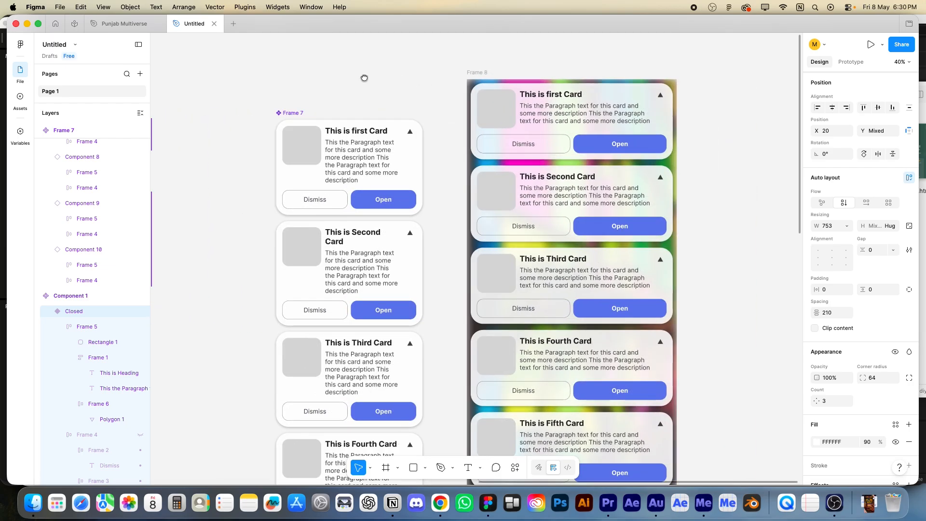
# Step: Change the Dismiss label's font weight to Medium in the Open variant of Component 1
pyautogui.scroll(-5, 699, 169)
pyautogui.hscroll(-4, 449, 220)
pyautogui.scroll(2, 448, 219)
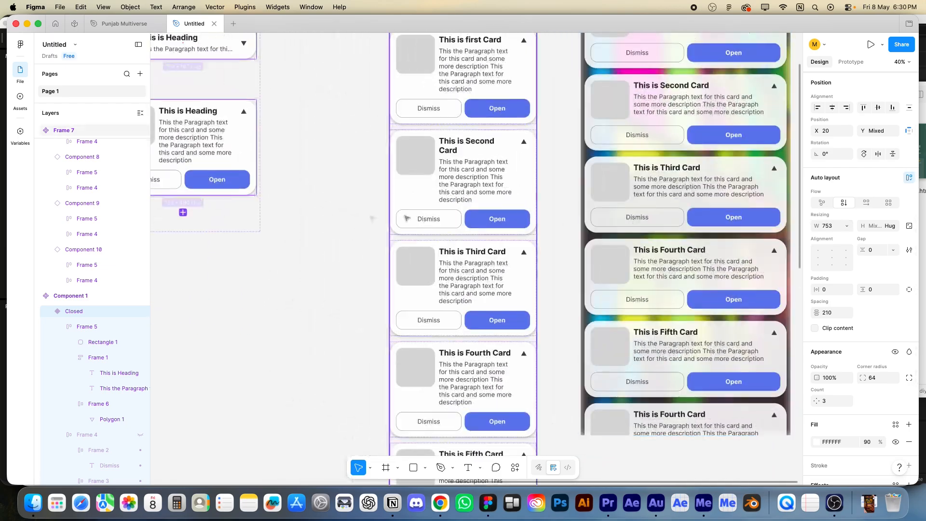
pyautogui.hscroll(-2, 448, 219)
pyautogui.scroll(2, 449, 219)
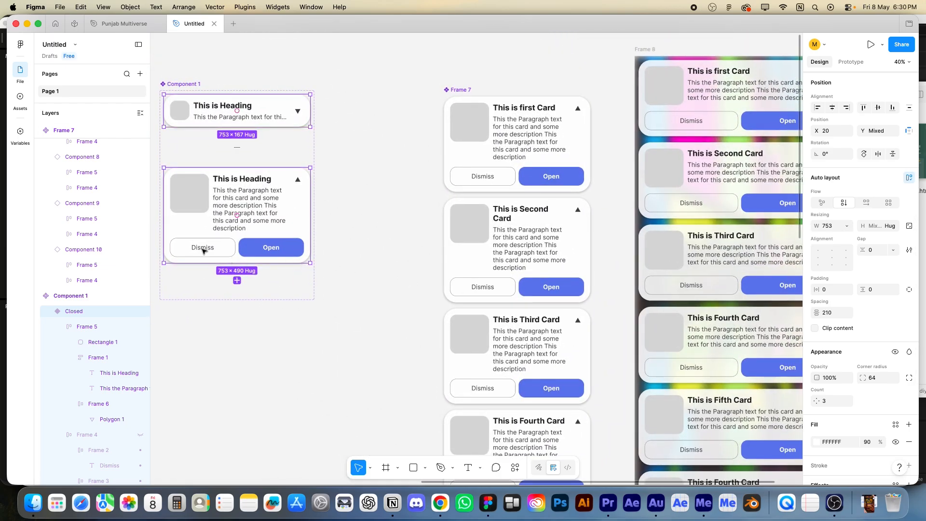
pyautogui.doubleClick(202, 248)
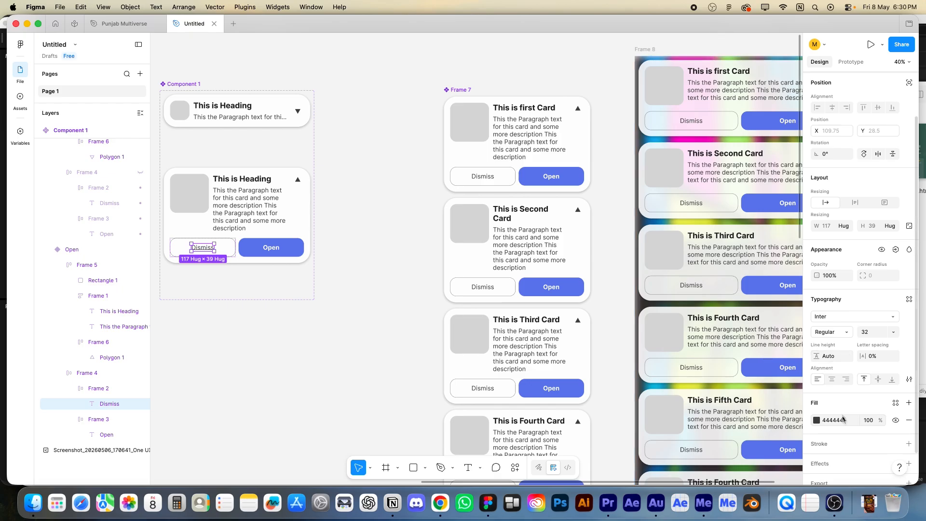
pyautogui.click(849, 332)
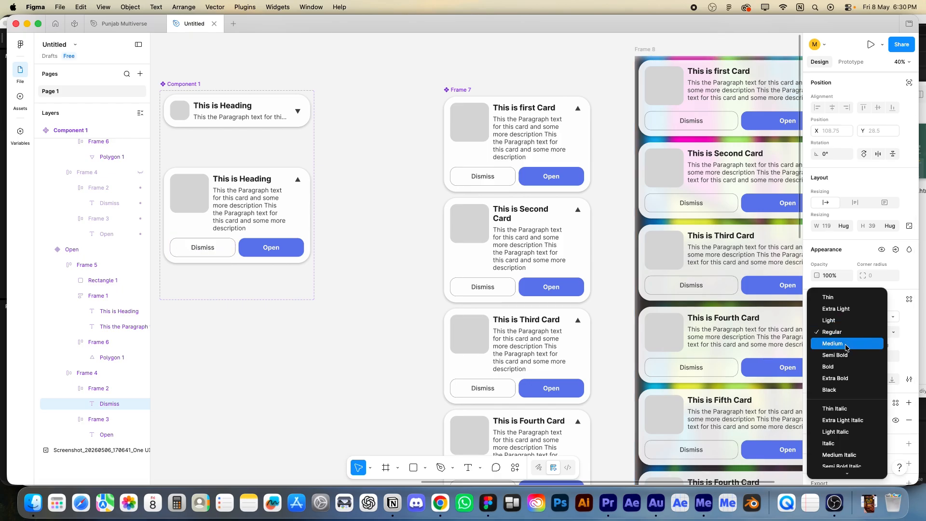
pyautogui.click(846, 345)
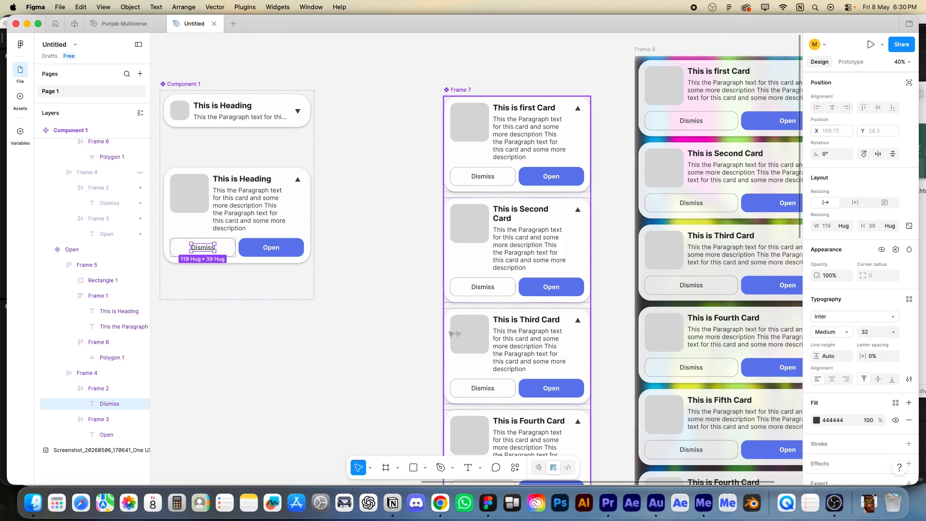
# Step: Launch a prototype presentation of the 1080 × 2300 frame (Frame 8)
pyautogui.click(417, 328)
pyautogui.moveTo(638, 307); pyautogui.dragTo(472, 418)
pyautogui.moveTo(709, 256); pyautogui.dragTo(666, 182)
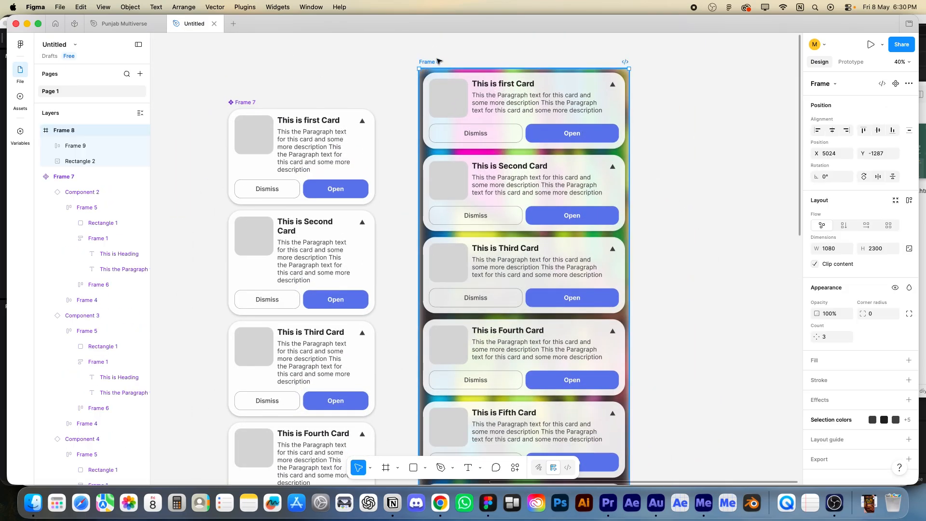
pyautogui.click(871, 45)
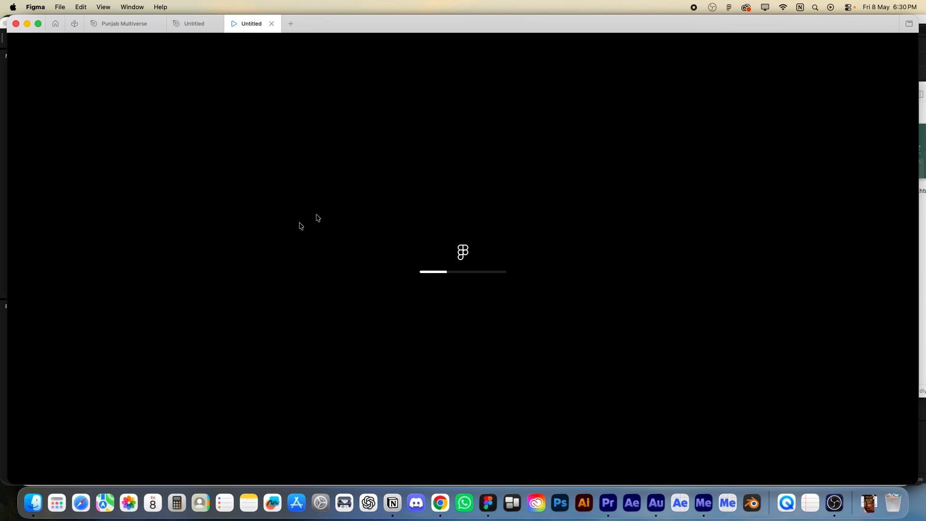
# Step: Return to the design file and set the card-stack wrapper's (Frame 9) prototype overflow to Vertical scrolling
pyautogui.click(193, 23)
pyautogui.moveTo(400, 110); pyautogui.dragTo(451, 109)
pyautogui.click(89, 147)
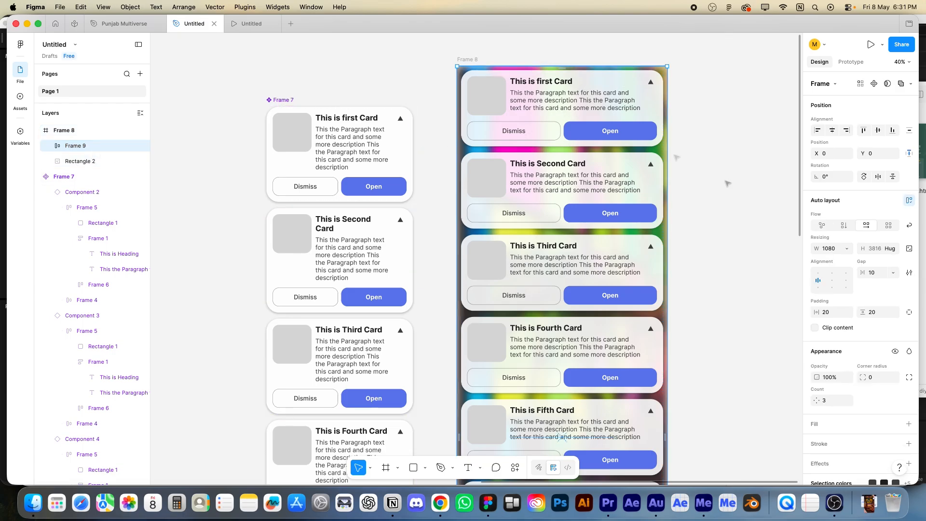
pyautogui.click(851, 62)
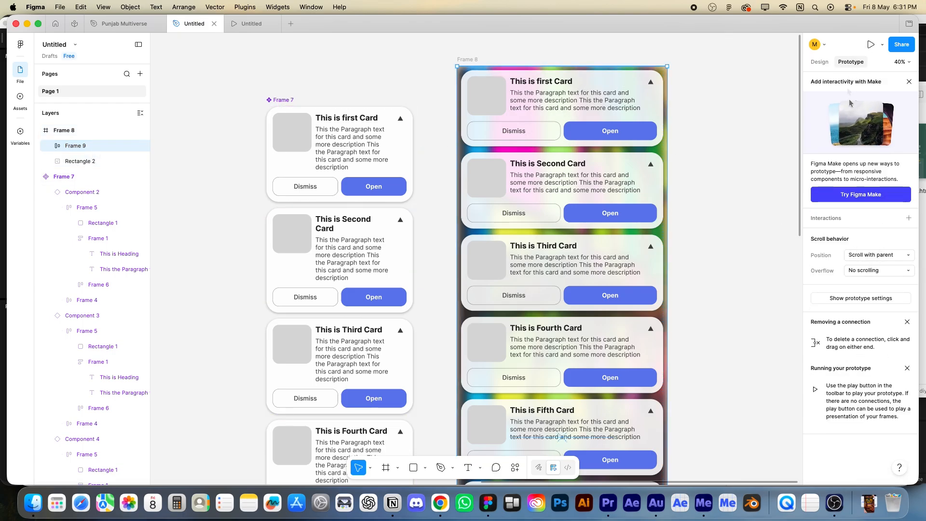
pyautogui.click(880, 272)
pyautogui.click(872, 297)
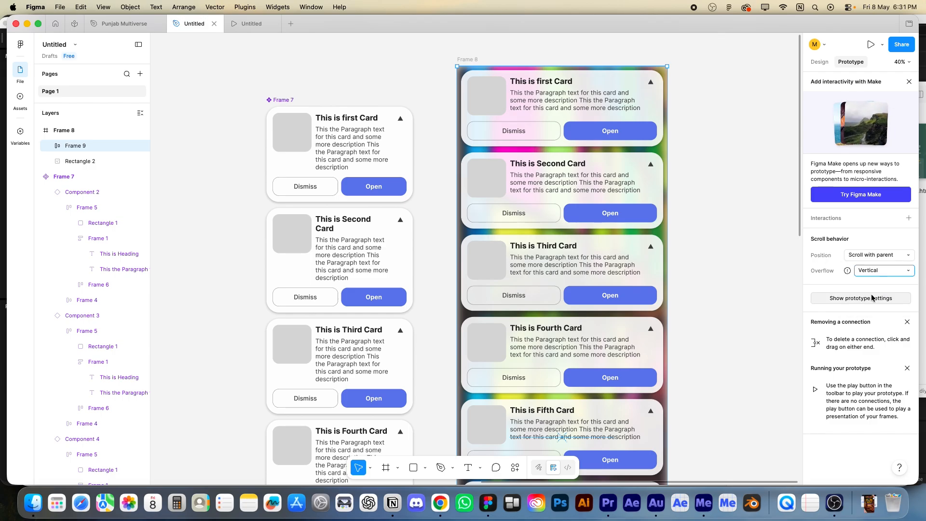
# Step: Switch to the prototype presentation and set its scaling to Fit width and height
pyautogui.click(251, 24)
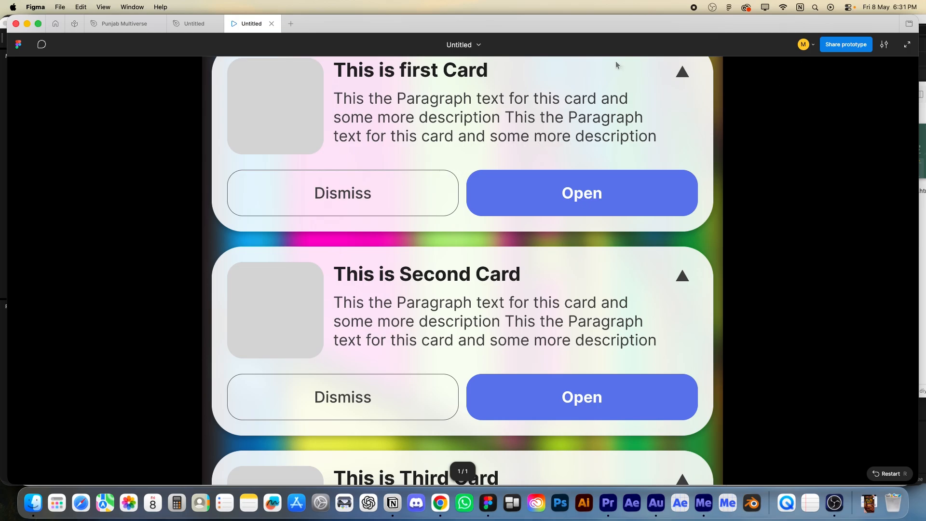
pyautogui.click(884, 46)
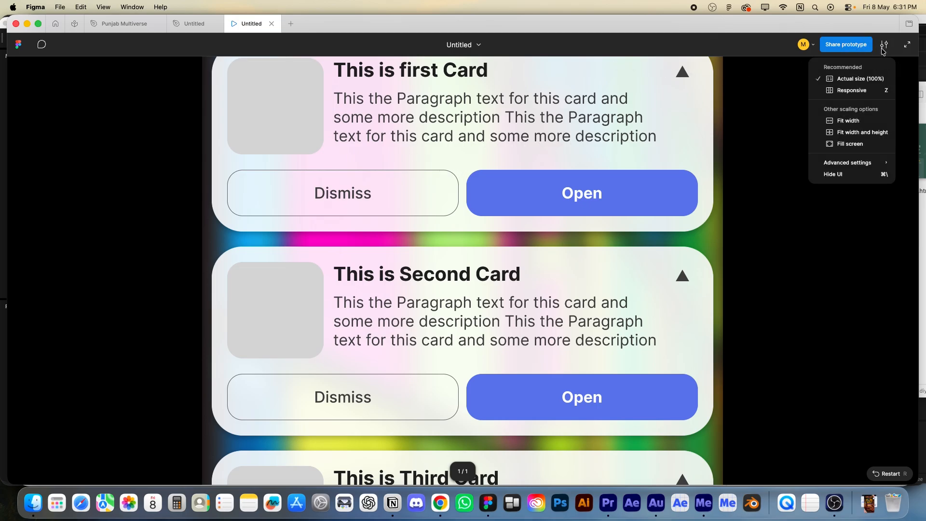
pyautogui.click(863, 133)
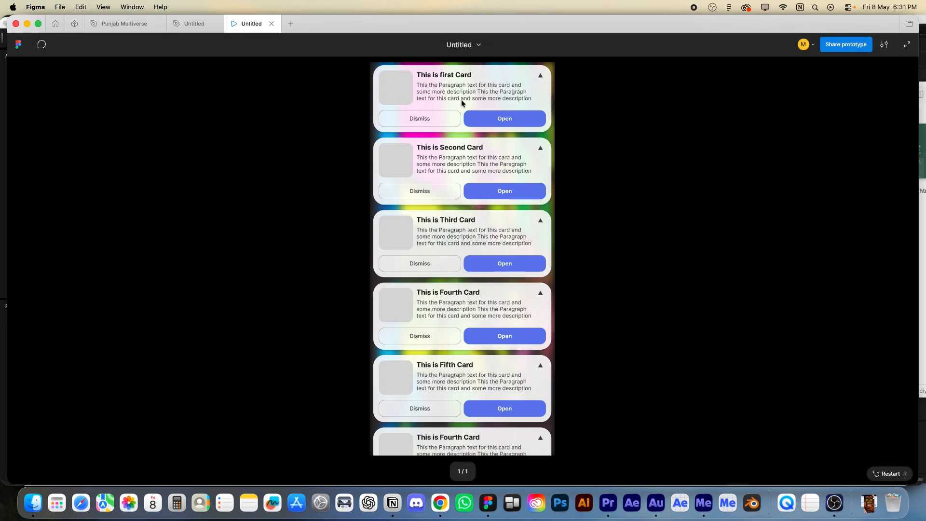
# Step: Test the prototype's card arrows by toggling the first card repeatedly, then collapsing the first, second and third cards
pyautogui.click(543, 79)
pyautogui.click(542, 80)
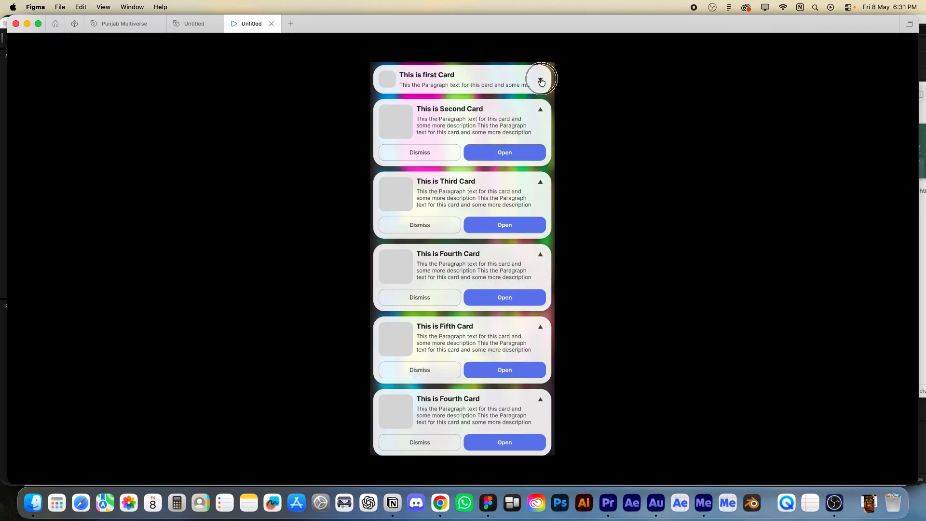
pyautogui.click(542, 81)
pyautogui.click(540, 80)
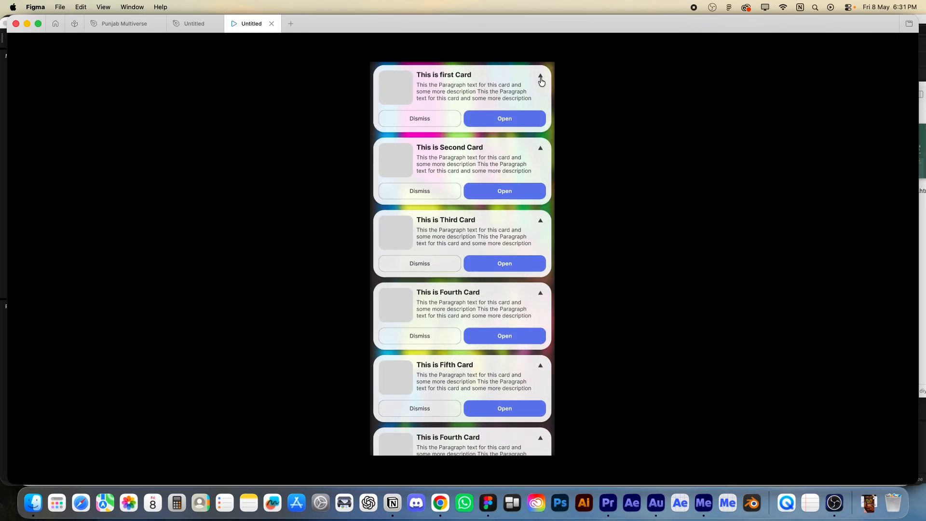
pyautogui.click(541, 80)
pyautogui.click(542, 113)
pyautogui.click(540, 147)
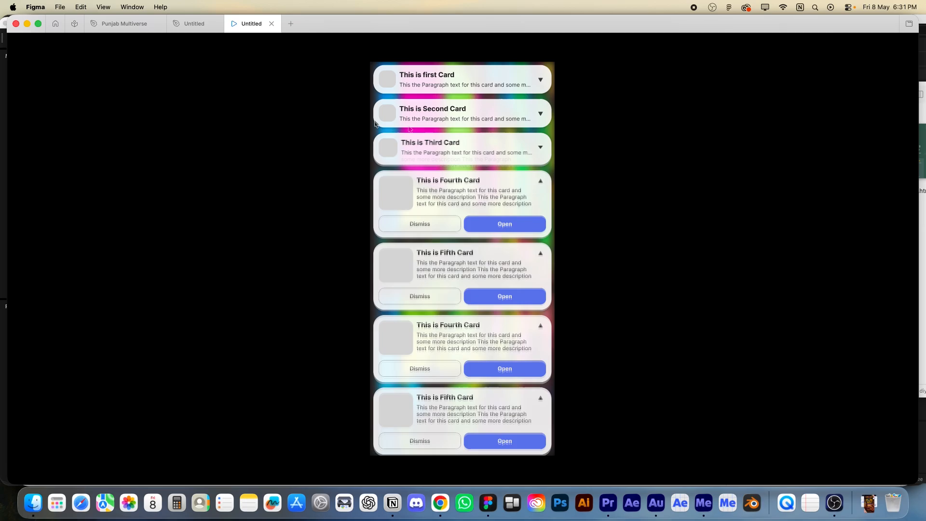
# Step: Return to the design file and set Property 1 of all nine cards in the stack component (Frame 7) to Closed
pyautogui.moveTo(200, 26)
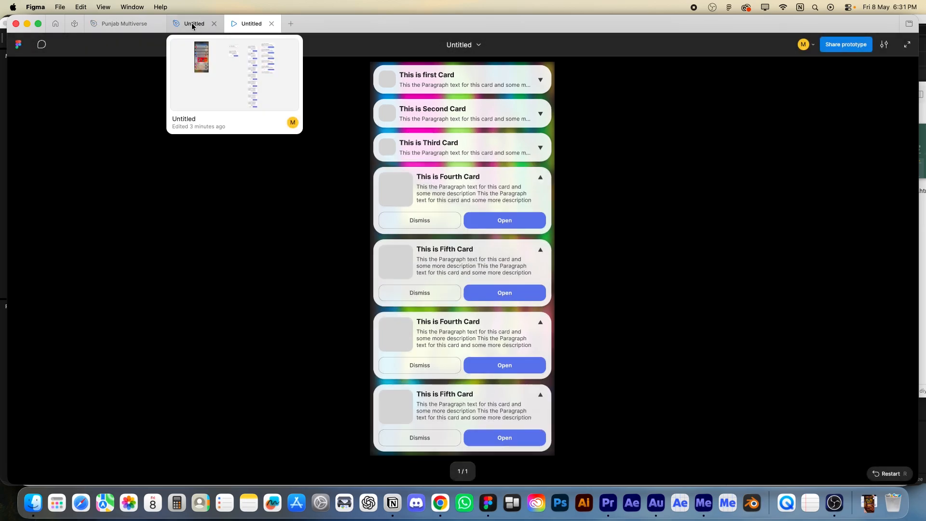
pyautogui.click(192, 26)
pyautogui.click(364, 68)
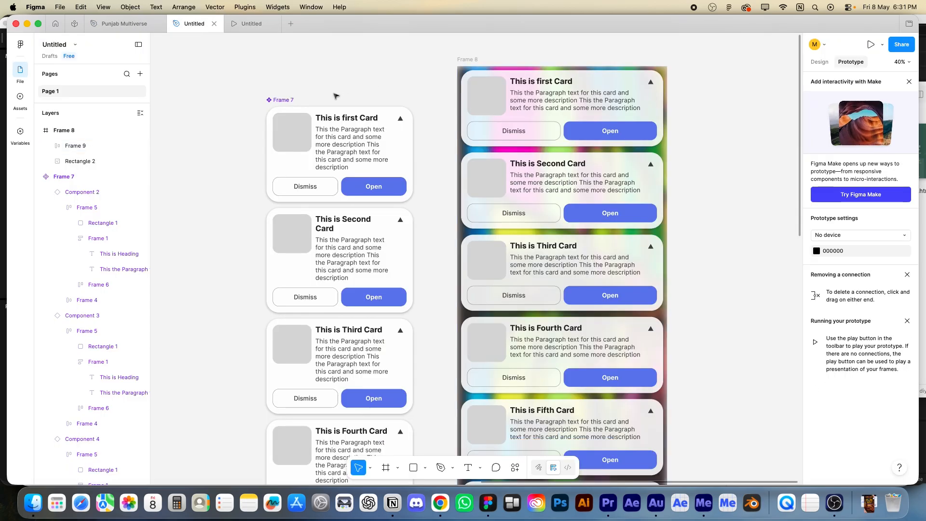
pyautogui.scroll(-3, 338, 93)
pyautogui.hscroll(2, 280, 76)
pyautogui.moveTo(280, 76); pyautogui.dragTo(328, 95)
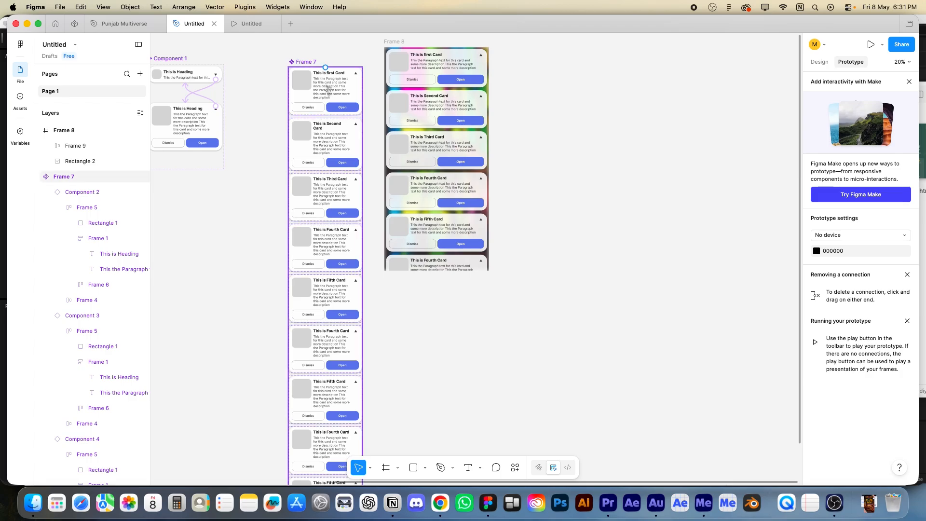
pyautogui.click(303, 66)
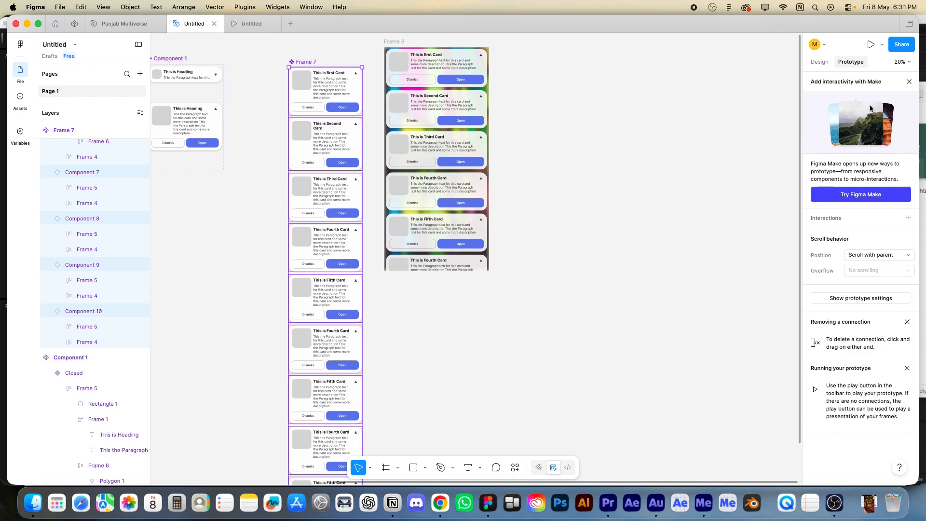
pyautogui.click(820, 61)
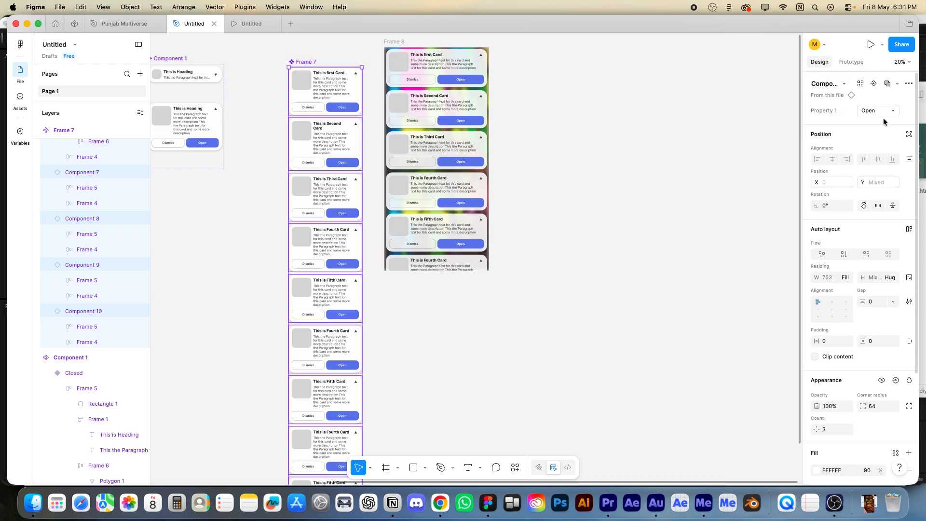
pyautogui.click(883, 112)
pyautogui.click(878, 99)
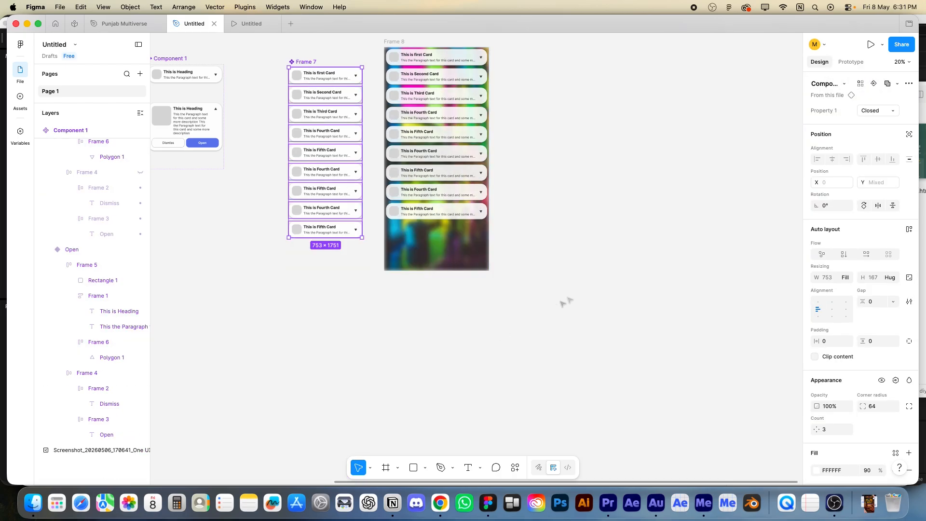
# Step: Duplicate the last six cards of the Frame 7 stack
pyautogui.scroll(3, 264, 51)
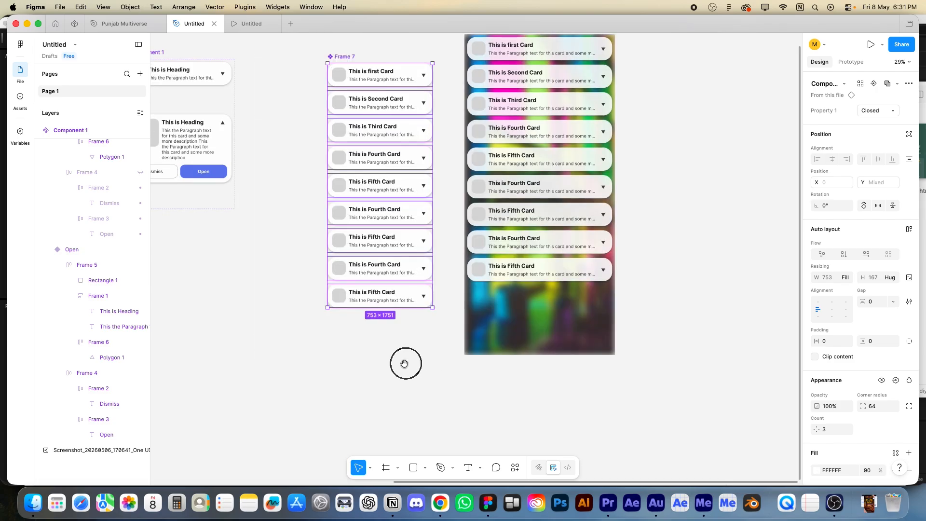
pyautogui.moveTo(403, 364); pyautogui.dragTo(423, 345)
pyautogui.click(413, 275)
pyautogui.keyDown('shift'); pyautogui.click(417, 255); pyautogui.keyUp('shift')
pyautogui.keyDown('shift'); pyautogui.click(414, 195); pyautogui.keyUp('shift')
pyautogui.keyDown('shift'); pyautogui.click(416, 169); pyautogui.keyUp('shift')
pyautogui.keyDown('shift'); pyautogui.click(417, 145); pyautogui.keyUp('shift')
pyautogui.press('super+d')
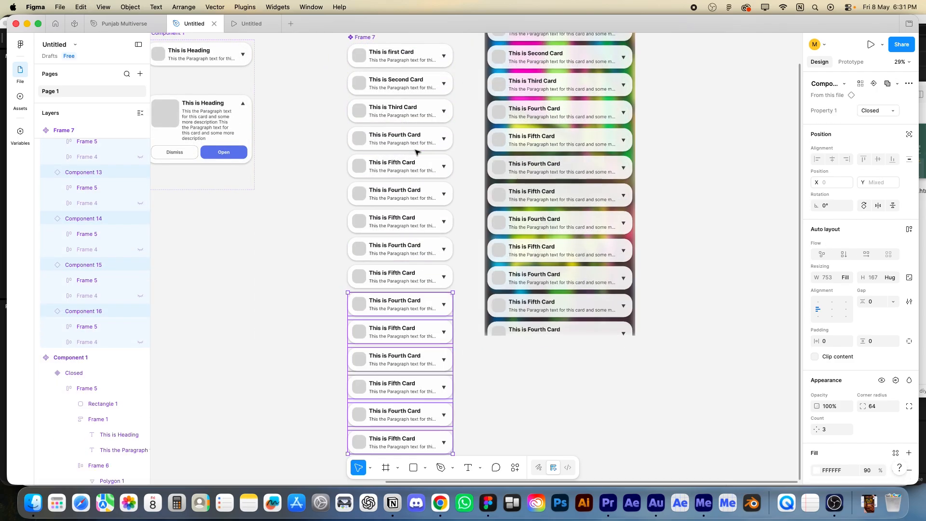
# Step: Run the Unsplash plugin, place its window clear of the card stack, and search for animal photos
pyautogui.hscroll(-3, 374, 250)
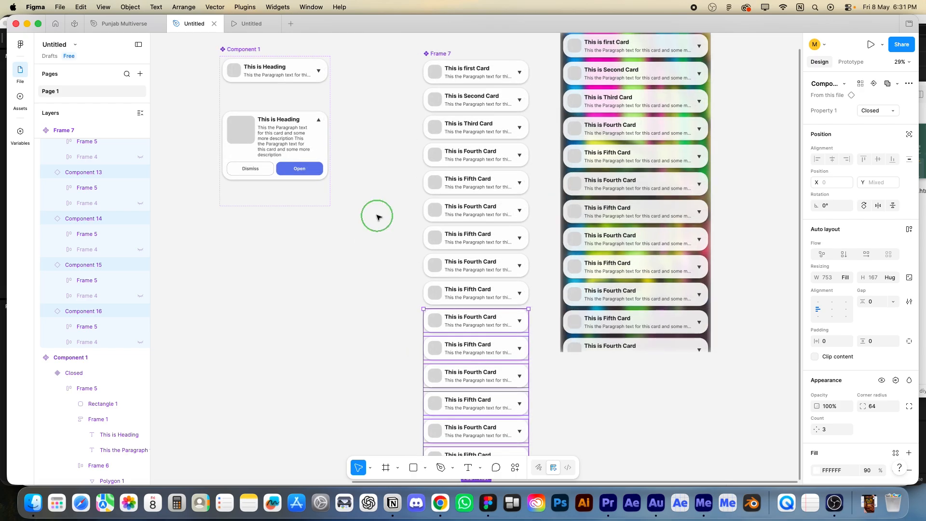
pyautogui.rightClick(379, 216)
pyautogui.moveTo(424, 299)
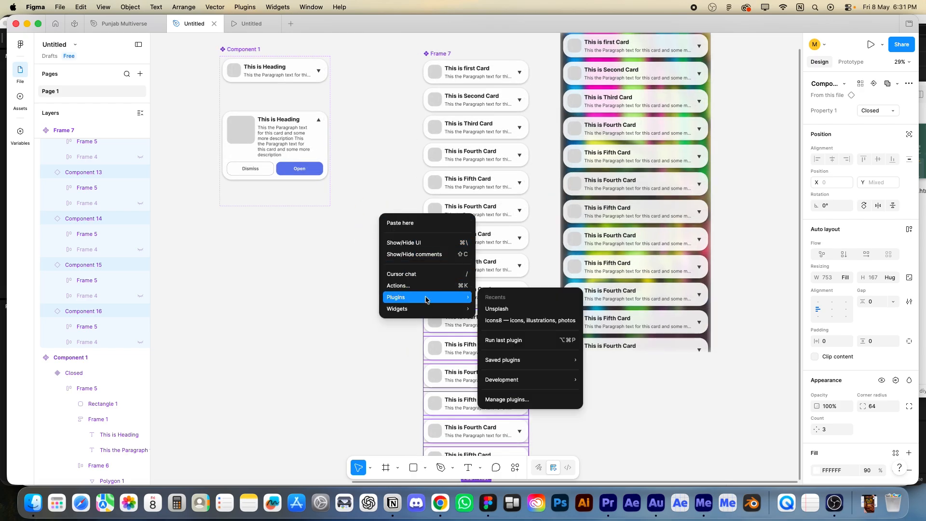
pyautogui.click(504, 310)
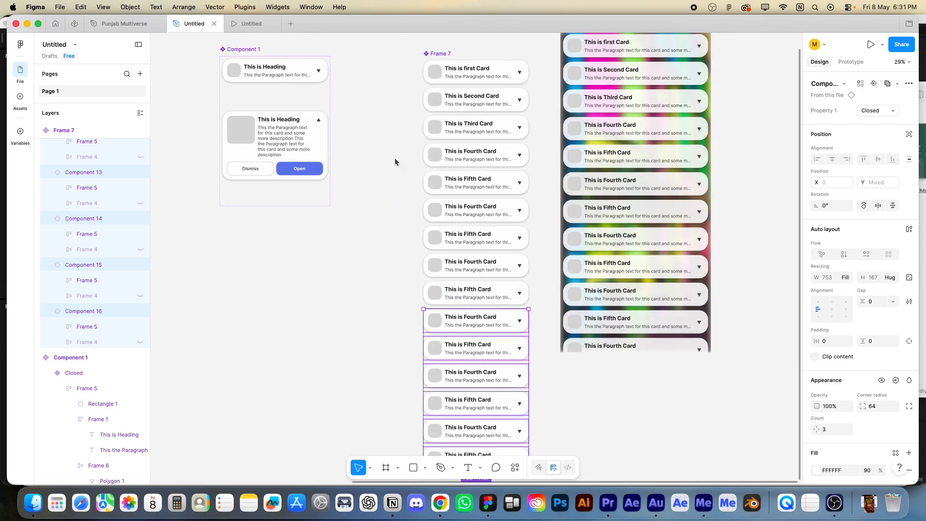
pyautogui.moveTo(473, 99); pyautogui.dragTo(260, 65)
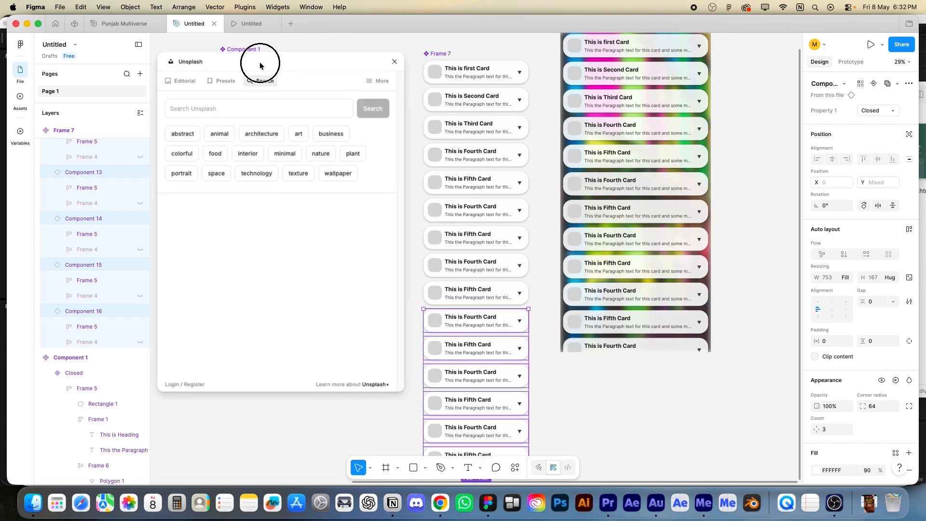
pyautogui.click(495, 53)
pyautogui.scroll(5, 397, 39)
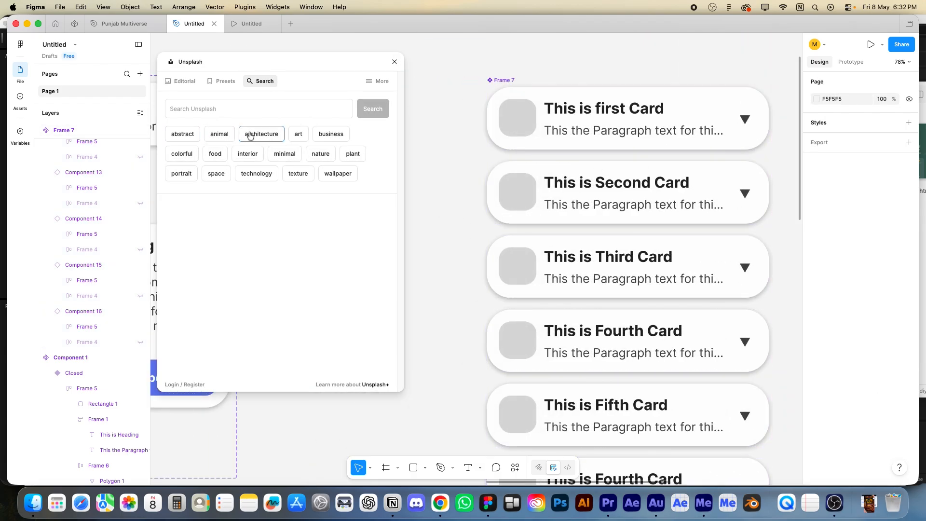
pyautogui.click(213, 140)
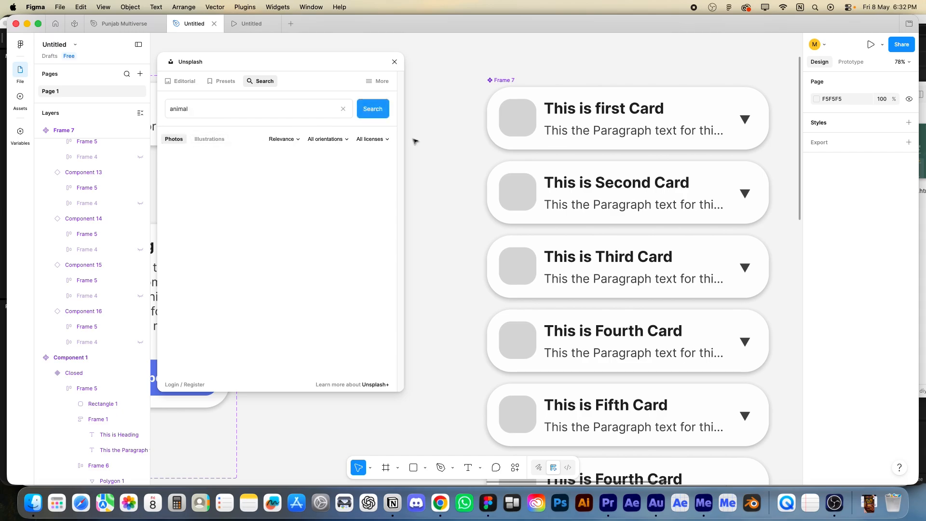
# Step: Fill the thumbnails of the first, second and third cards with the fox, underwater turtle and white tiger photos
pyautogui.click(523, 126)
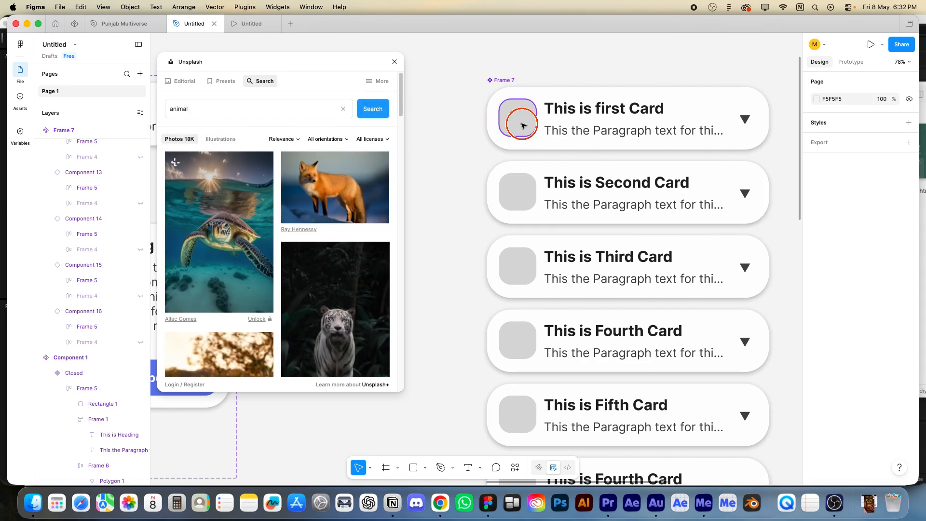
pyautogui.click(383, 188)
pyautogui.click(514, 209)
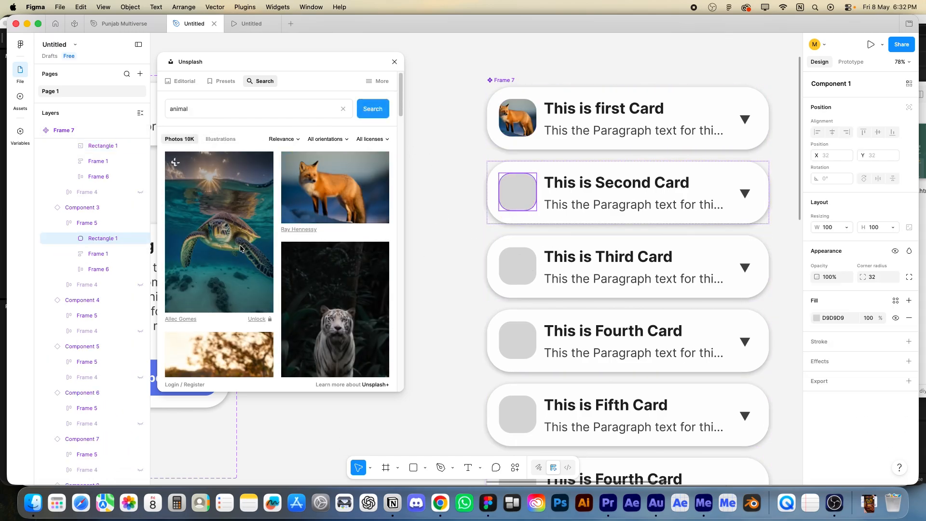
pyautogui.click(219, 231)
pyautogui.click(517, 266)
pyautogui.click(365, 316)
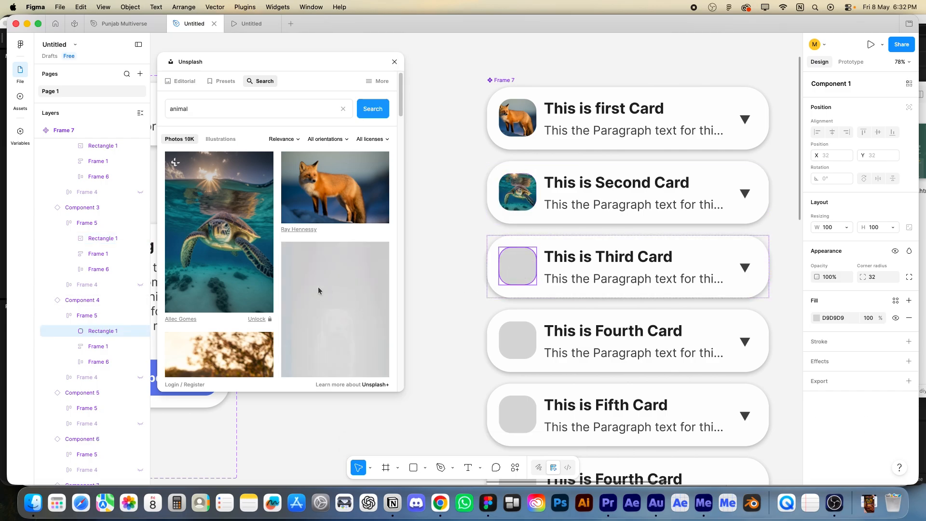
# Step: Fill the fourth card's thumbnail with the kingfisher photo and the fifth's with the white arctic fox instead of the goldfish
pyautogui.scroll(-5, 338, 290)
pyautogui.click(521, 343)
pyautogui.click(350, 328)
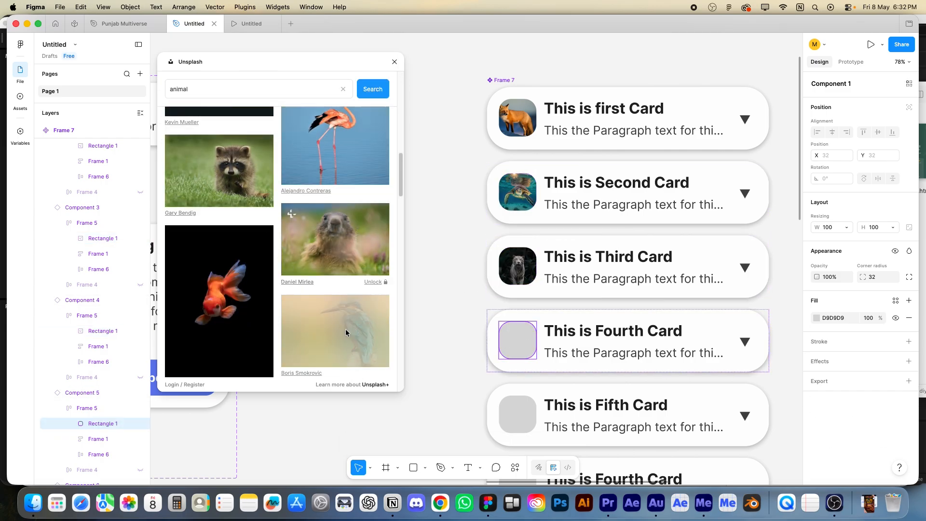
pyautogui.click(524, 424)
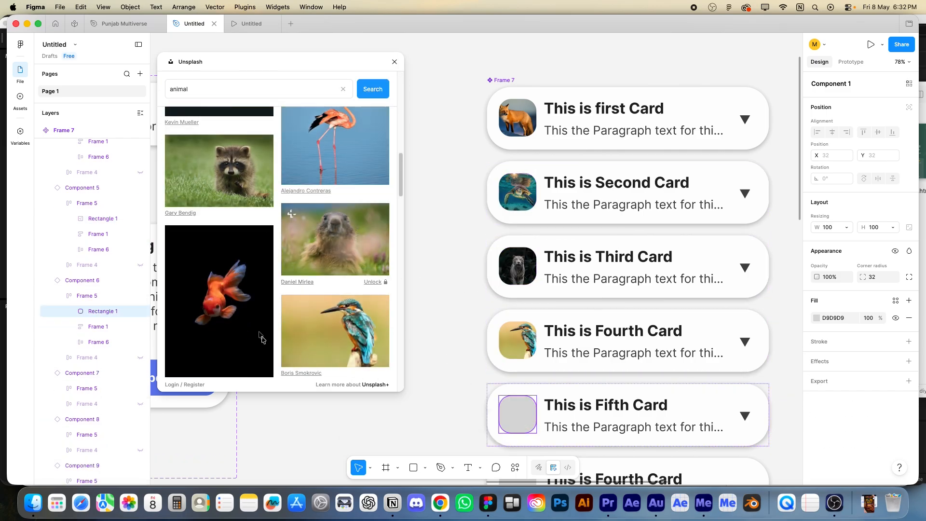
pyautogui.click(262, 341)
pyautogui.scroll(-5, 482, 330)
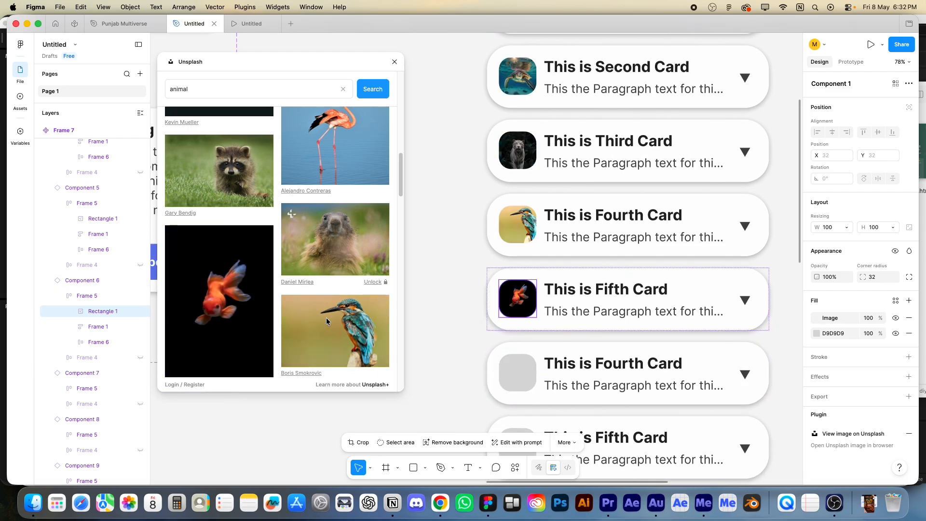
pyautogui.scroll(-5, 326, 316)
pyautogui.click(324, 235)
# Step: Fill the thumbnails of the sixth, seventh and eighth cards with the hamster, lion and brown rabbit photos
pyautogui.click(517, 375)
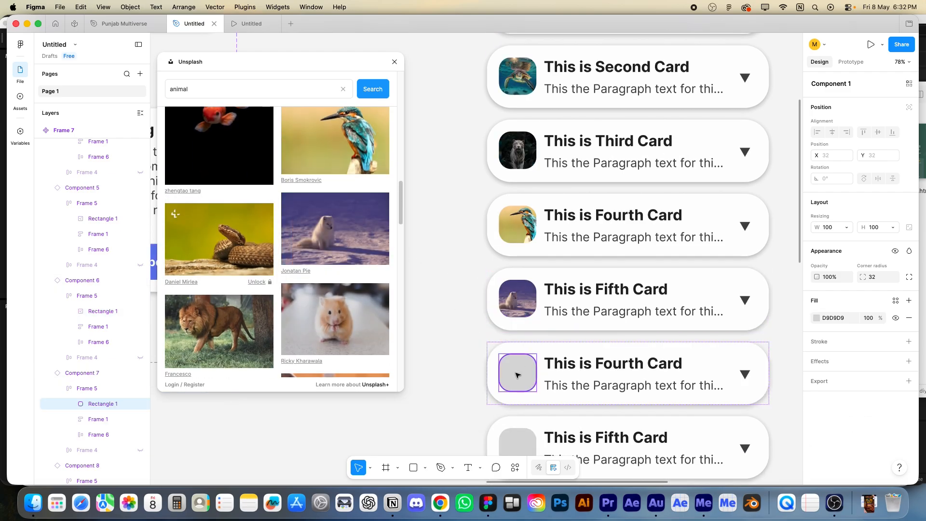
pyautogui.click(332, 323)
pyautogui.scroll(-5, 518, 342)
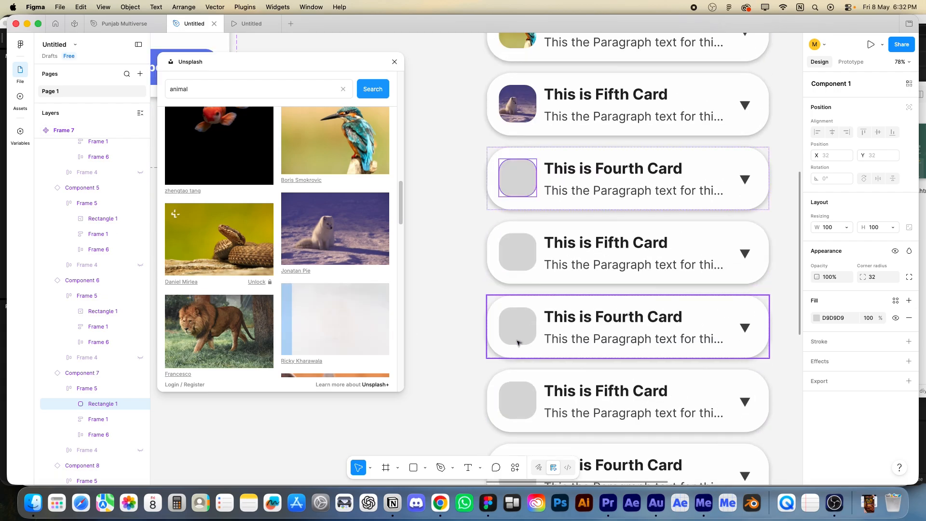
pyautogui.keyDown('super'); pyautogui.click(517, 258); pyautogui.keyUp('super')
pyautogui.click(226, 315)
pyautogui.keyDown('super'); pyautogui.click(527, 332); pyautogui.keyUp('super')
pyautogui.click(326, 338)
pyautogui.scroll(-3, 340, 320)
pyautogui.click(339, 320)
pyautogui.scroll(-2, 512, 333)
# Step: Fill the ninth card's thumbnail with the orange sea turtle photo and the tenth's with the snarling wolf photo
pyautogui.keyDown('super'); pyautogui.click(518, 326); pyautogui.keyUp('super')
pyautogui.scroll(-2, 502, 309)
pyautogui.scroll(-5, 297, 298)
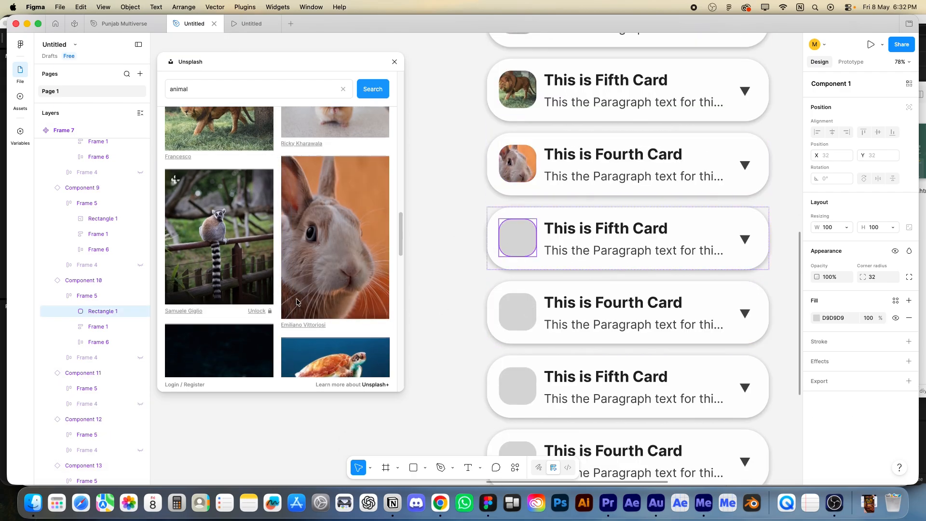
pyautogui.keyDown('super'); pyautogui.click(500, 305); pyautogui.keyUp('super')
pyautogui.click(229, 244)
# Step: Fill the eleventh card's thumbnail with the deer photo and replace it with the standing polar bear
pyautogui.scroll(-3, 351, 300)
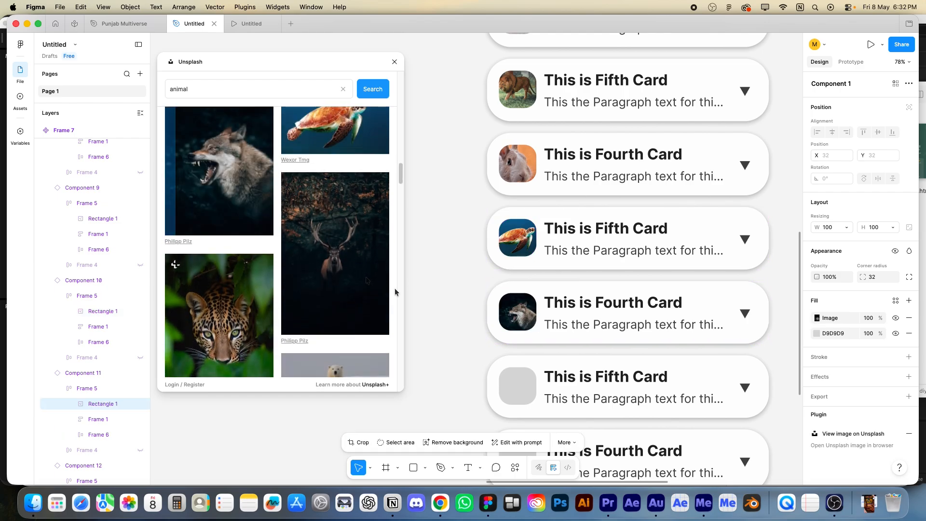
pyautogui.keyDown('super'); pyautogui.click(518, 386); pyautogui.keyUp('super')
pyautogui.click(355, 265)
pyautogui.scroll(-3, 275, 303)
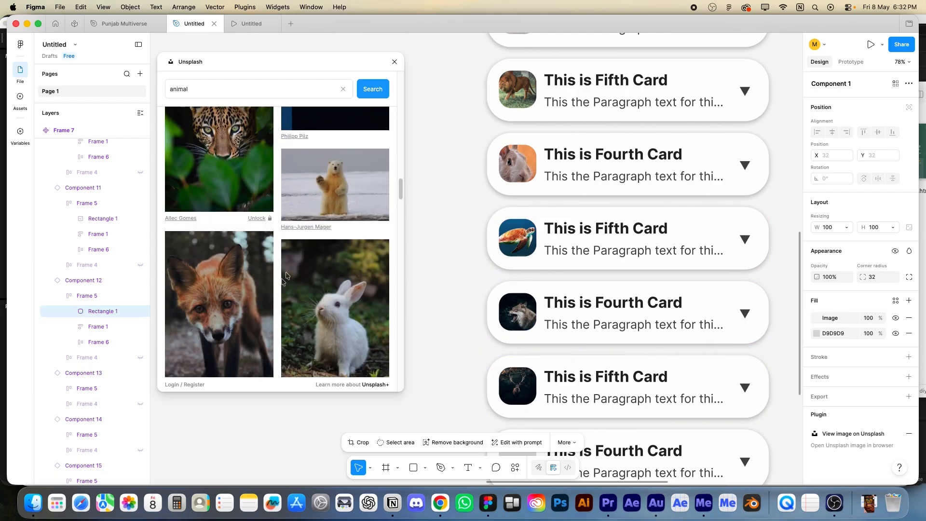
pyautogui.click(355, 181)
# Step: Fill the twelfth card's thumbnail with the white rabbit photo and the thirteenth's with the red fox portrait
pyautogui.scroll(-3, 482, 368)
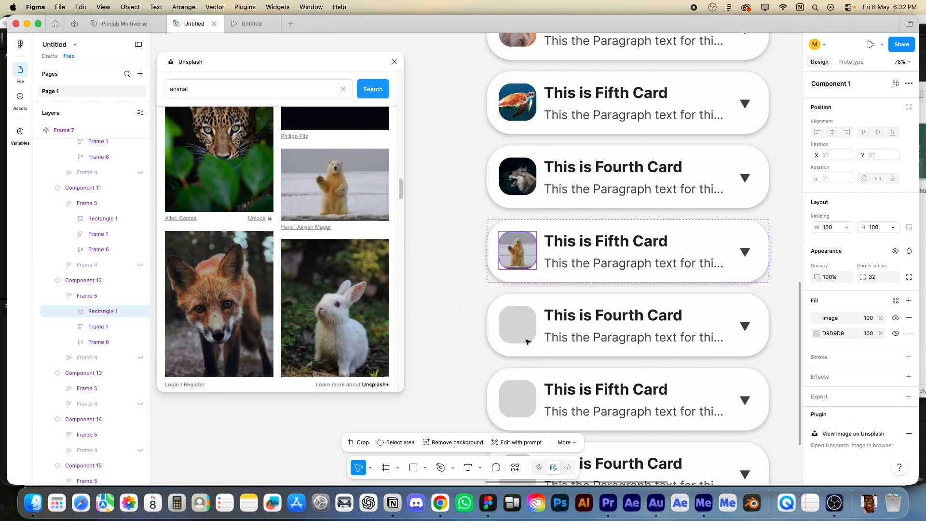
pyautogui.keyDown('super'); pyautogui.click(517, 324); pyautogui.keyUp('super')
pyautogui.click(331, 303)
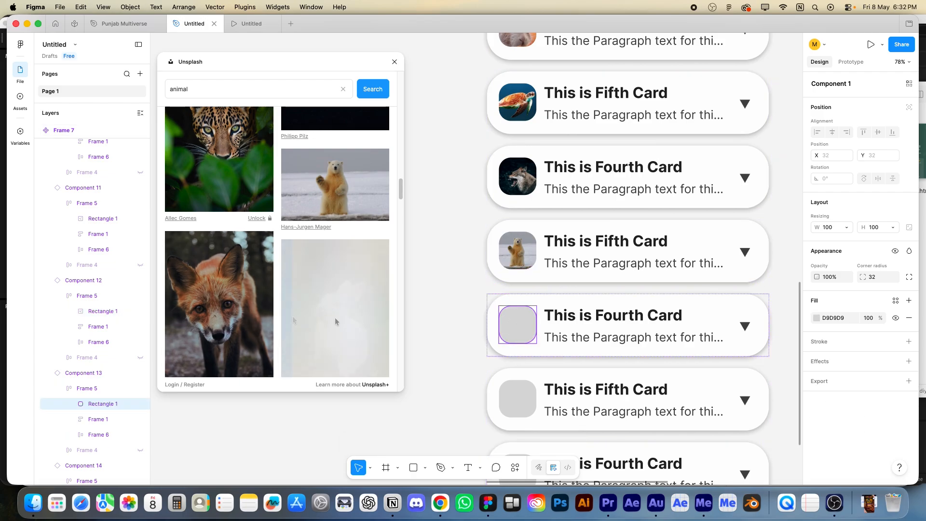
pyautogui.scroll(1, 627, 256)
pyautogui.scroll(-3, 547, 369)
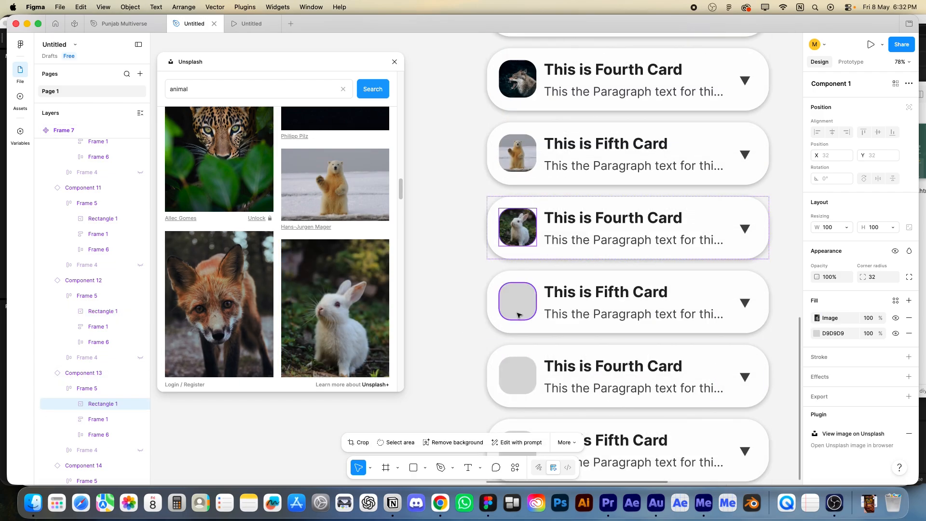
pyautogui.click(218, 310)
# Step: Fill the fourteenth card's thumbnail with the flying eagle photo and the fifteenth's with the resting leopard photo
pyautogui.scroll(-3, 570, 328)
pyautogui.keyDown('super'); pyautogui.click(520, 294); pyautogui.keyUp('super')
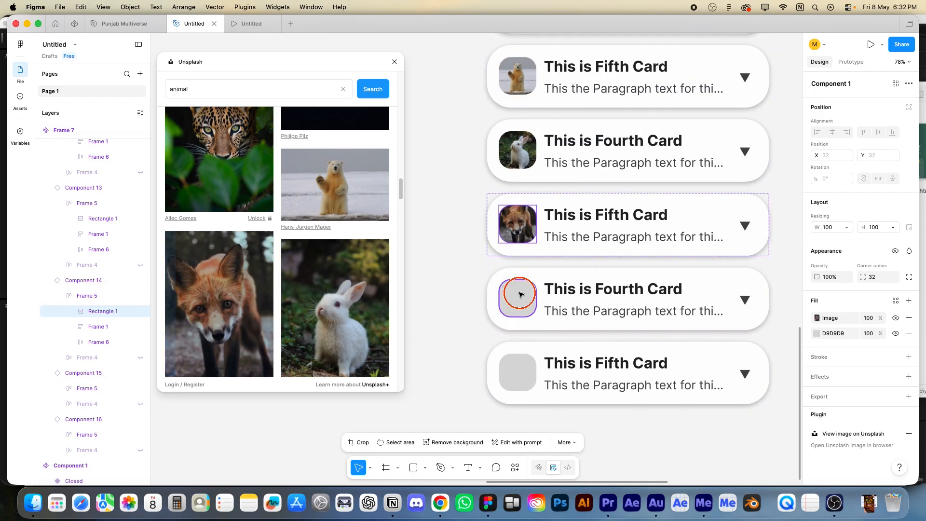
pyautogui.scroll(-6, 341, 313)
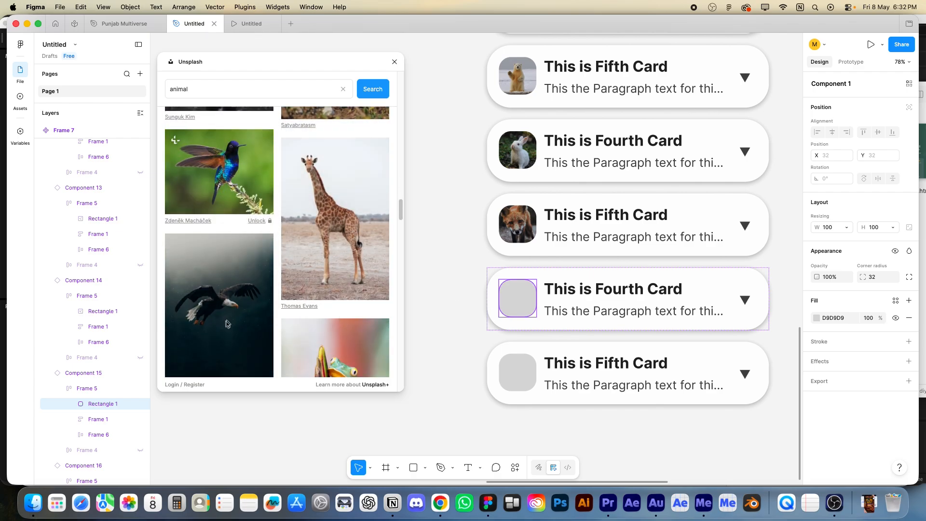
pyautogui.click(228, 324)
pyautogui.scroll(-3, 430, 331)
pyautogui.scroll(-5, 339, 312)
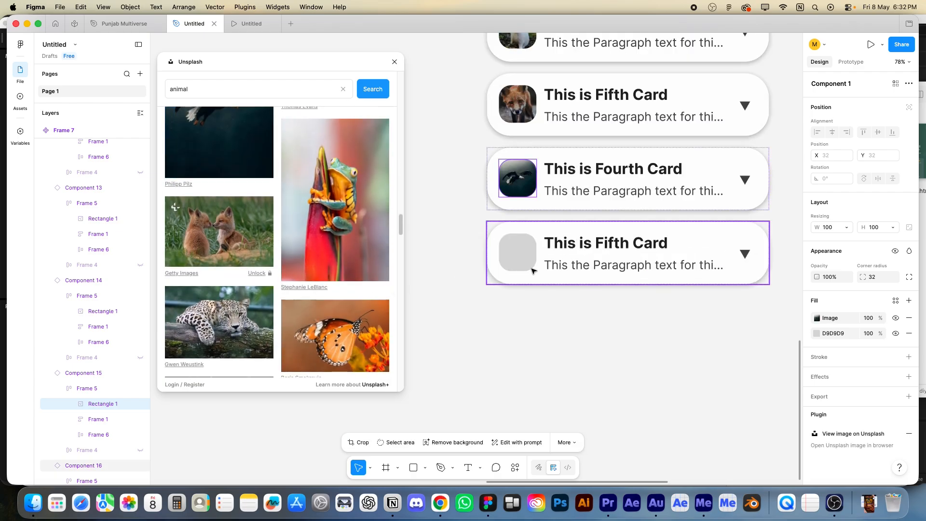
pyautogui.keyDown('super'); pyautogui.click(532, 269); pyautogui.keyUp('super')
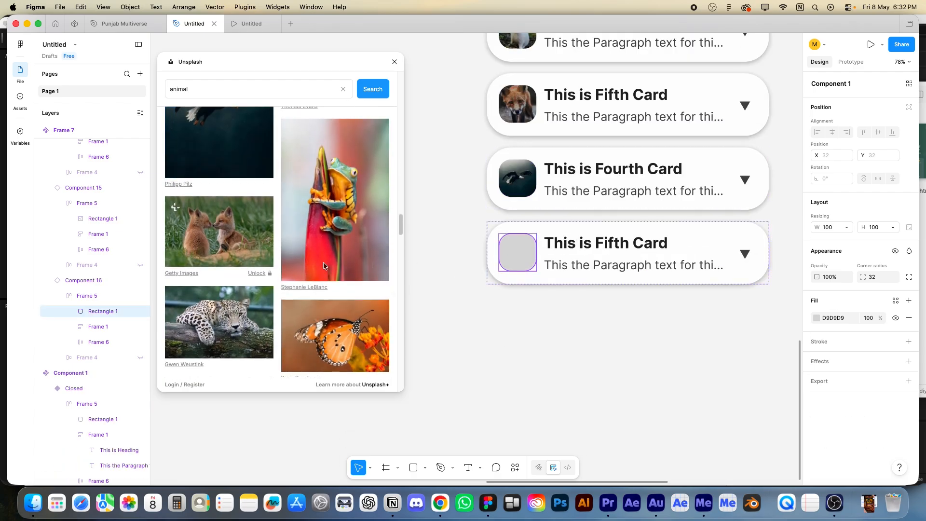
pyautogui.click(228, 331)
# Step: Close the Unsplash plugin and select the 1080 × 2300 frame (Frame 8)
pyautogui.scroll(5, 442, 271)
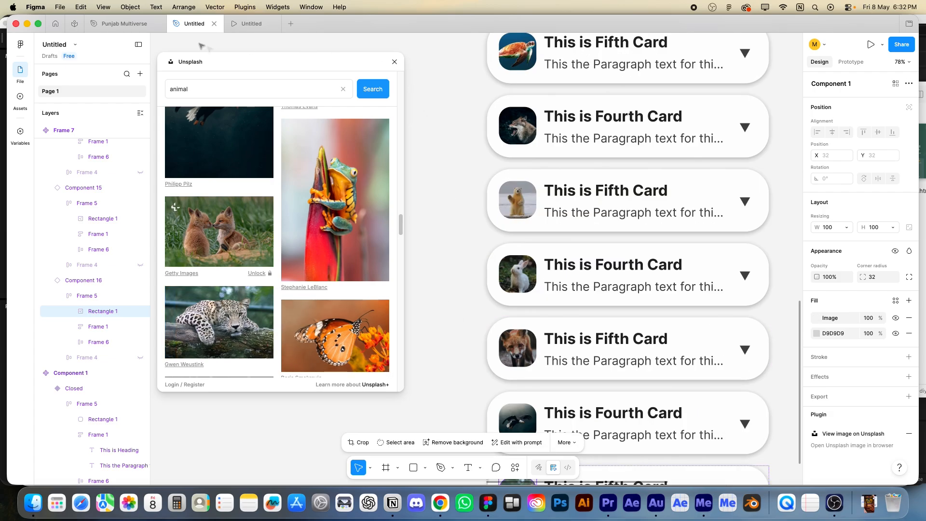
pyautogui.click(394, 62)
pyautogui.scroll(-10, 451, 161)
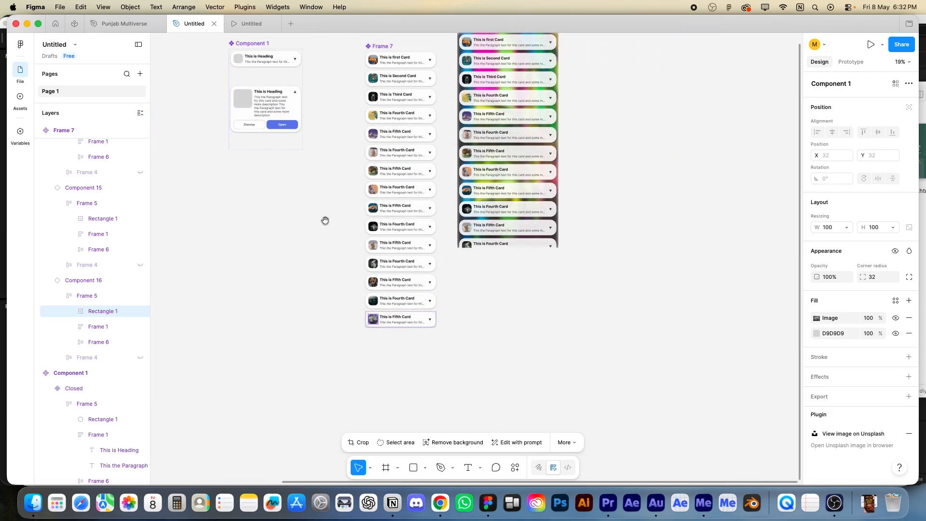
pyautogui.moveTo(490, 81); pyautogui.dragTo(387, 142)
pyautogui.scroll(5, 579, 66)
pyautogui.click(458, 134)
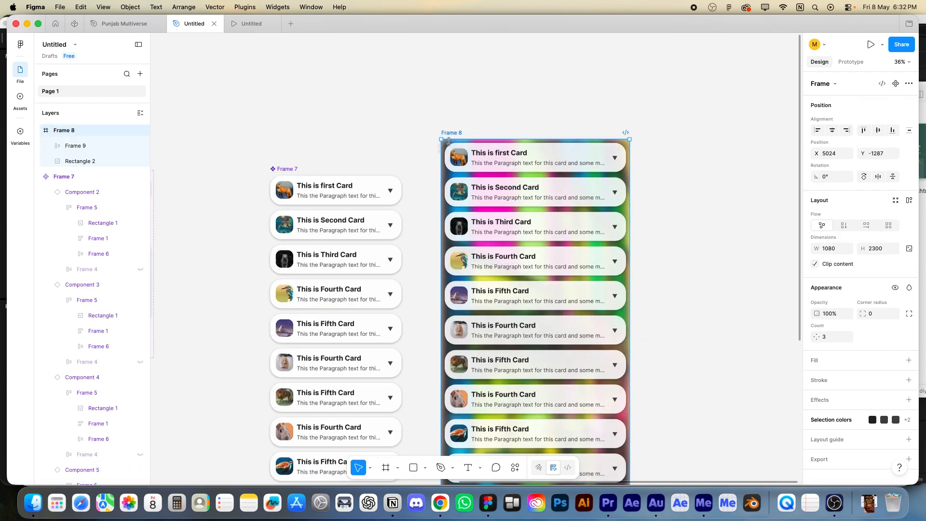
# Step: Fill the blurred background rectangle in Frame 8 with the upward-looking dark glass skyscrapers photo from Unsplash's architecture category
pyautogui.click(80, 162)
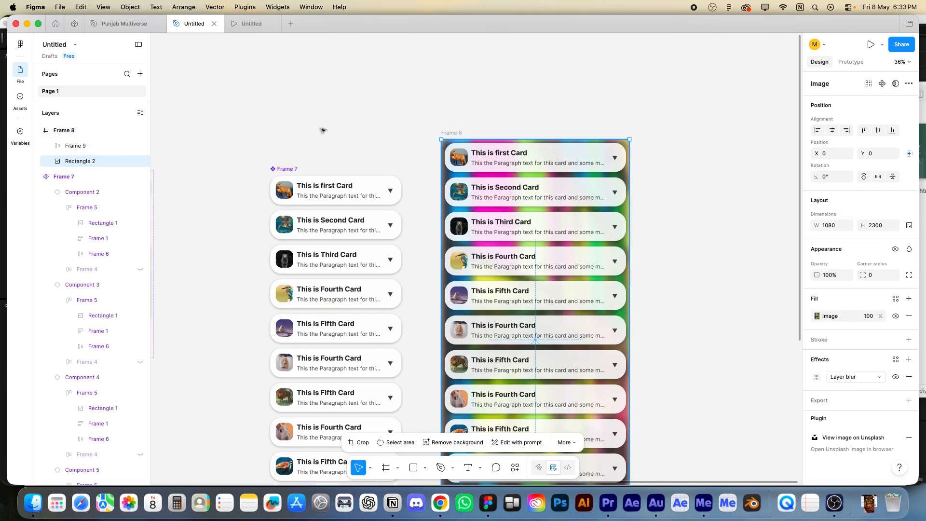
pyautogui.rightClick(365, 129)
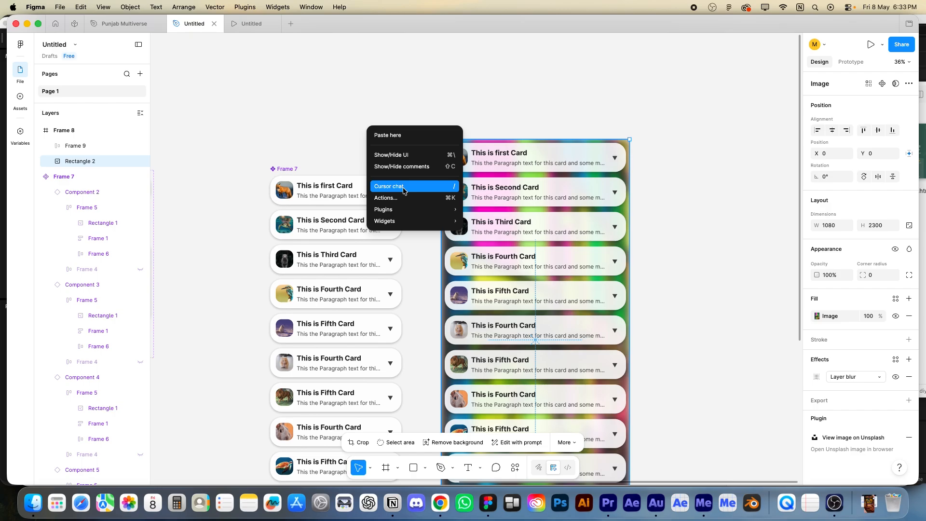
pyautogui.moveTo(414, 222)
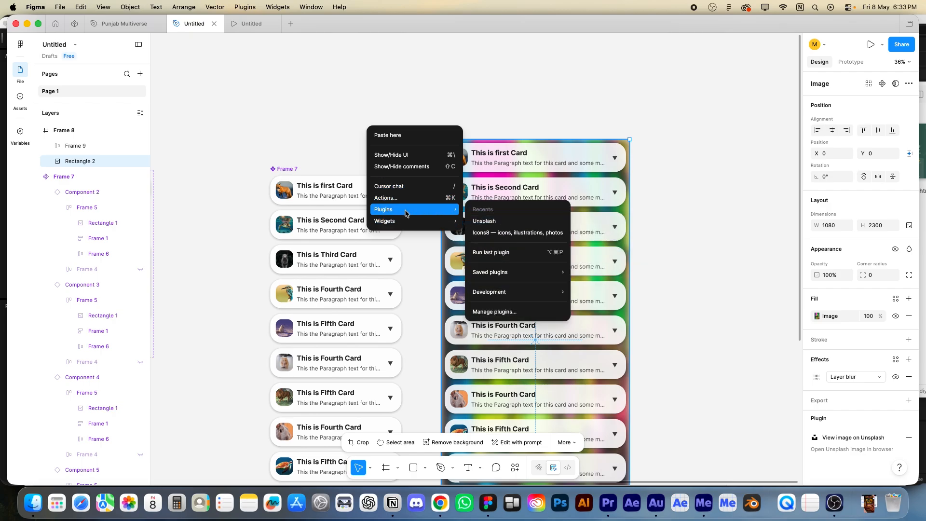
pyautogui.click(481, 224)
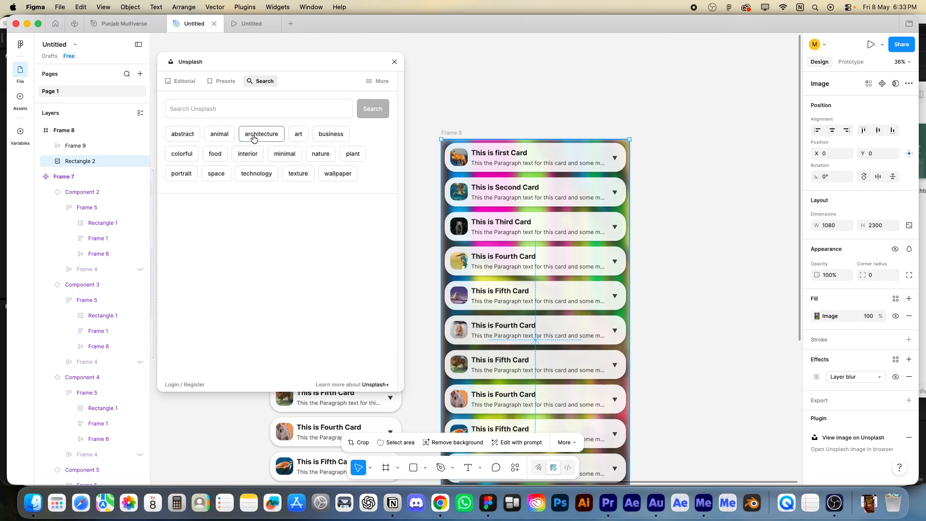
pyautogui.click(255, 140)
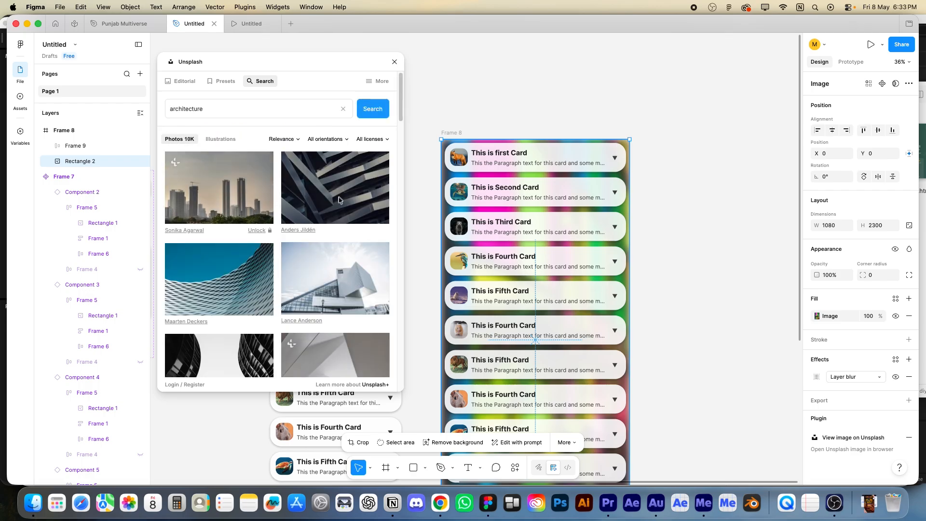
pyautogui.scroll(-10, 227, 270)
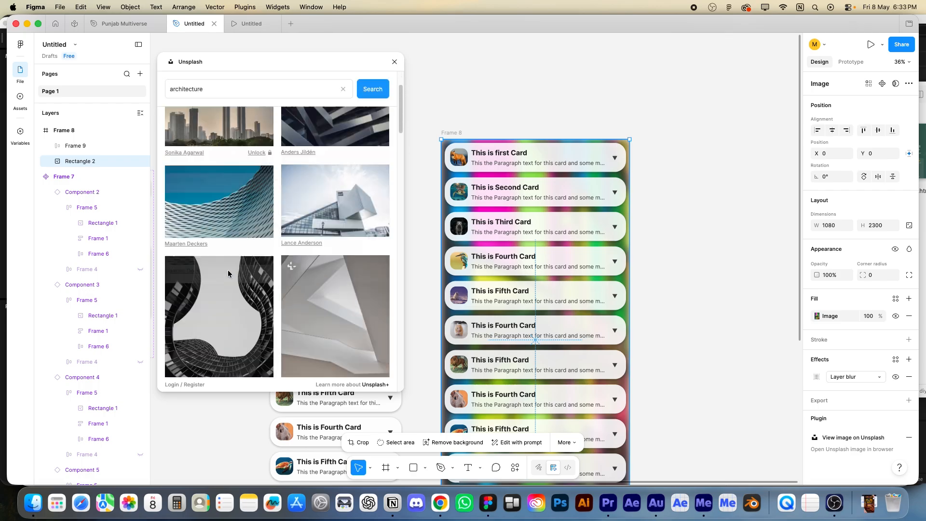
pyautogui.scroll(-5, 225, 265)
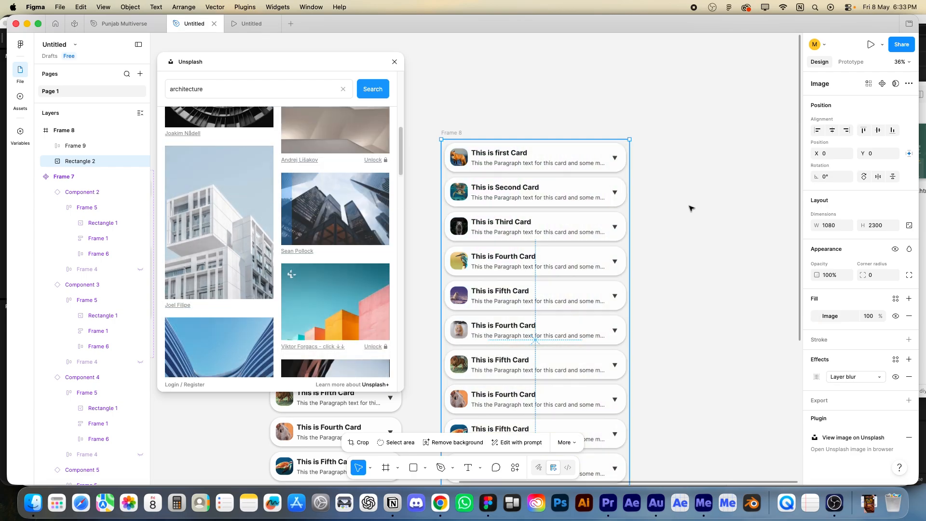
pyautogui.click(587, 112)
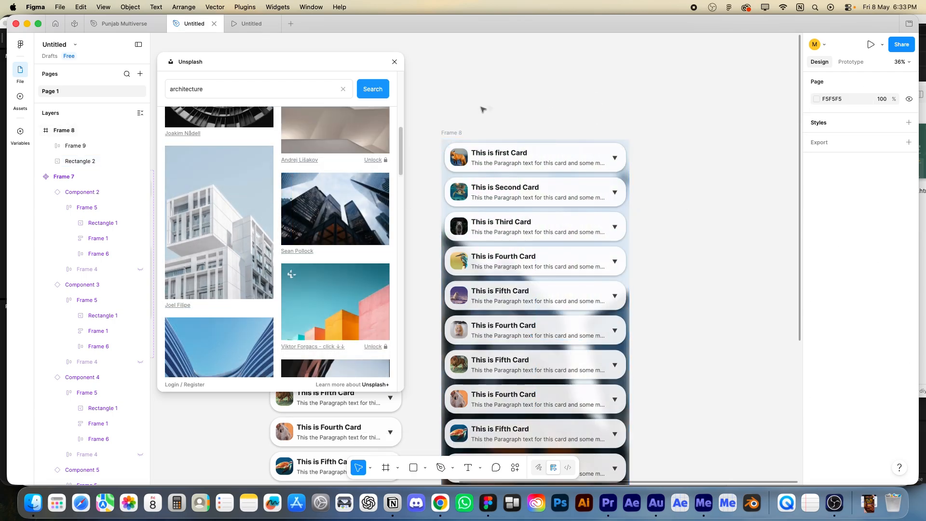
# Step: Set the drop shadow blur of Component 1's Open variant to 25
pyautogui.click(451, 135)
pyautogui.scroll(-5, 694, 205)
pyautogui.scroll(5, 530, 171)
pyautogui.click(431, 251)
pyautogui.moveTo(430, 252); pyautogui.dragTo(634, 190)
pyautogui.click(503, 163)
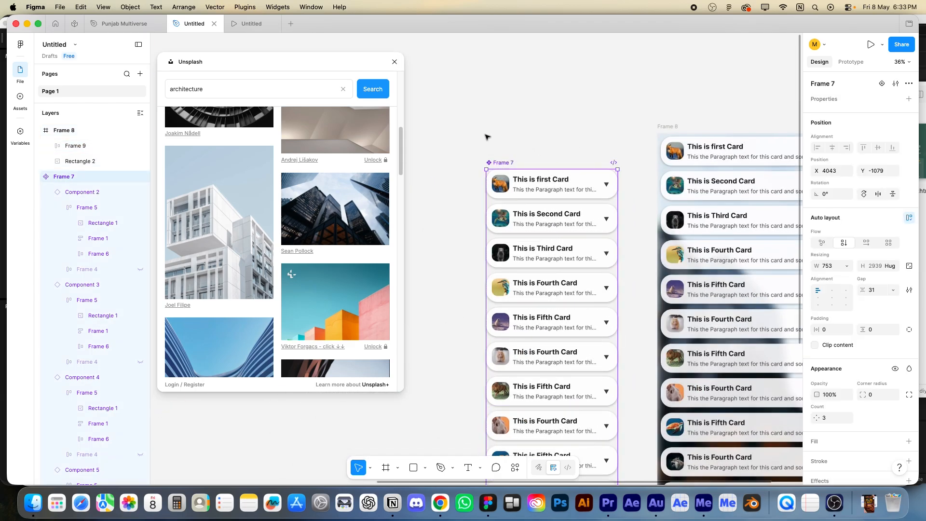
pyautogui.hscroll(-5, 714, 153)
pyautogui.click(529, 284)
pyautogui.scroll(-3, 851, 434)
pyautogui.click(817, 390)
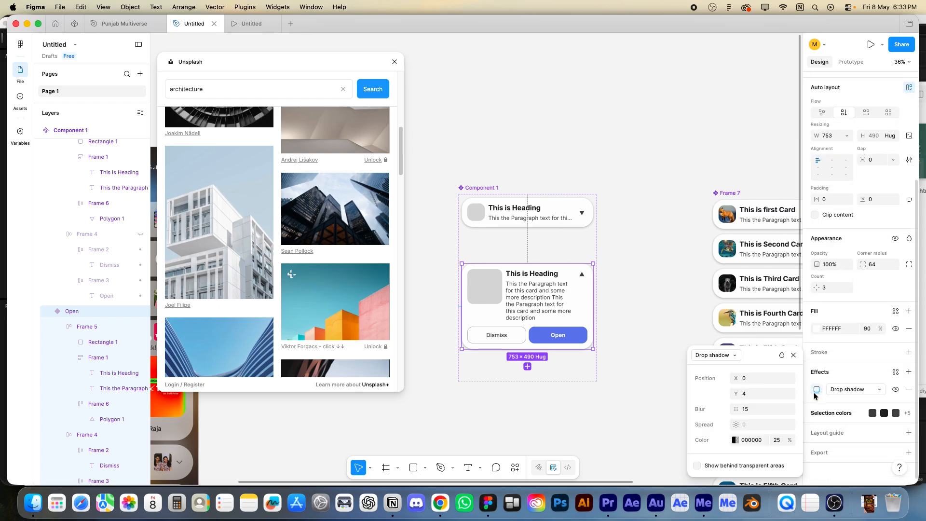
pyautogui.write('25')
pyautogui.press('Return')
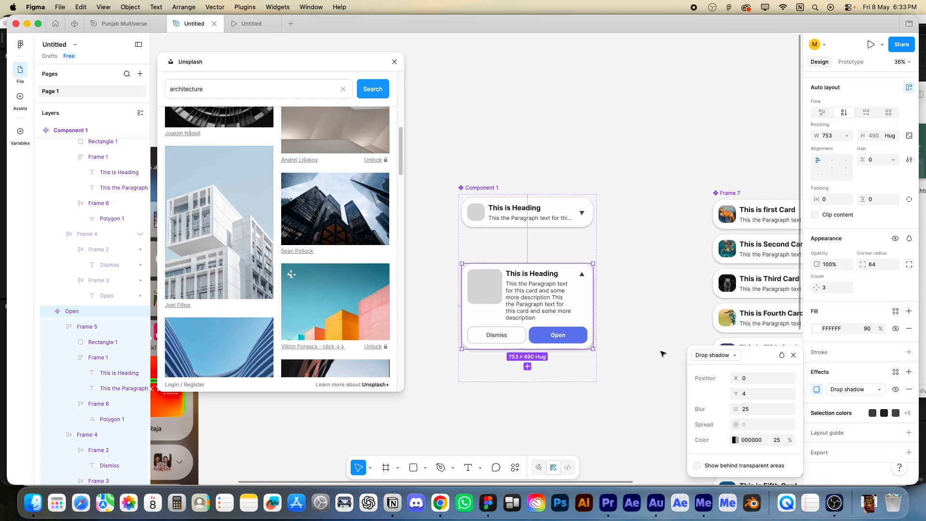
pyautogui.scroll(1, 679, 310)
pyautogui.press('1')
pyautogui.press('5')
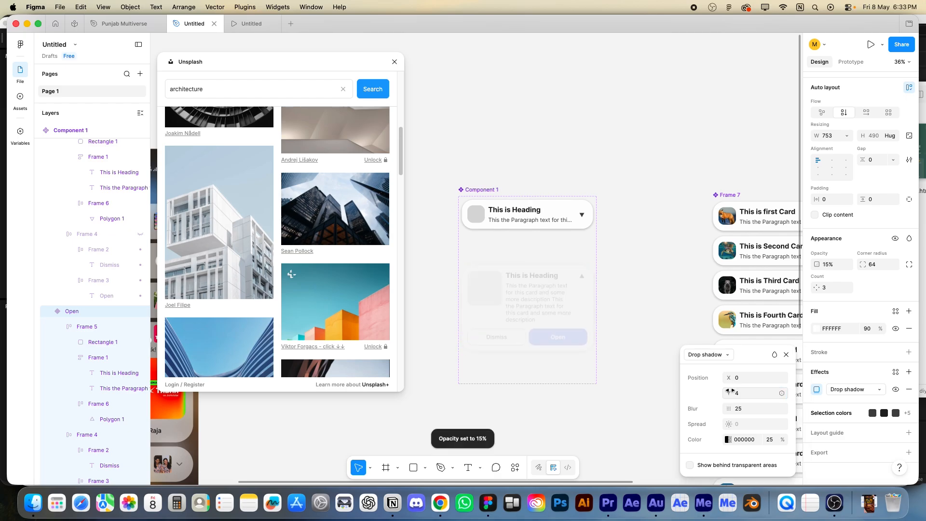
pyautogui.press('Return')
pyautogui.hotkey('shift', 'Return')
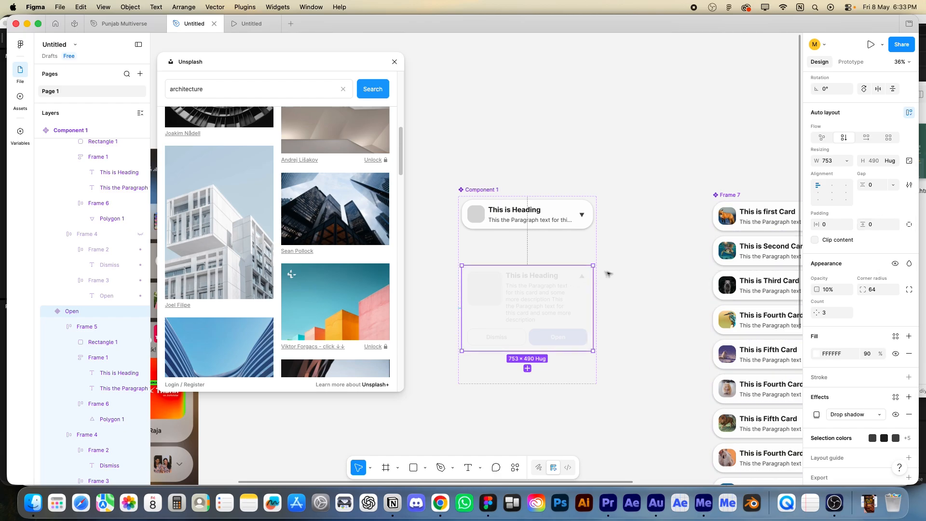
pyautogui.press('0')
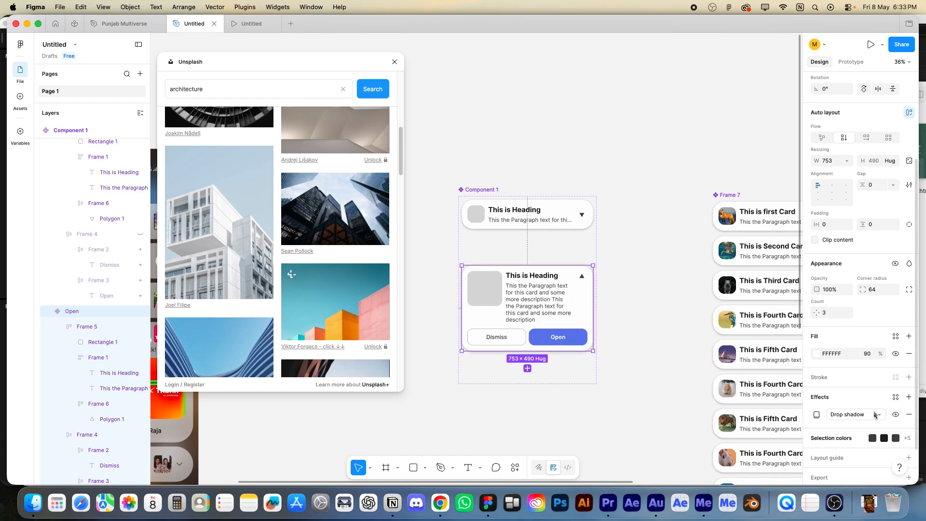
# Step: Set the Y offset of the Open variant's drop shadow to 15 and deselect the card
pyautogui.click(817, 415)
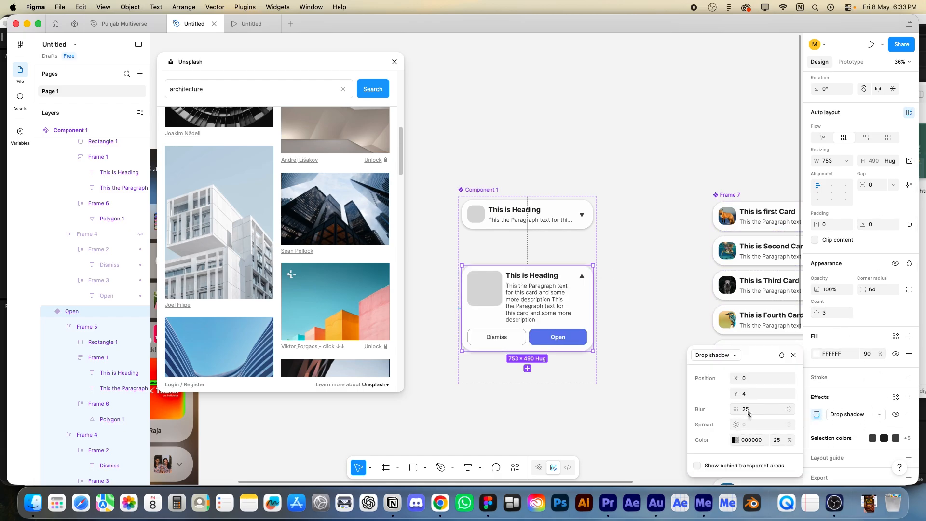
pyautogui.write('15')
pyautogui.press('Return')
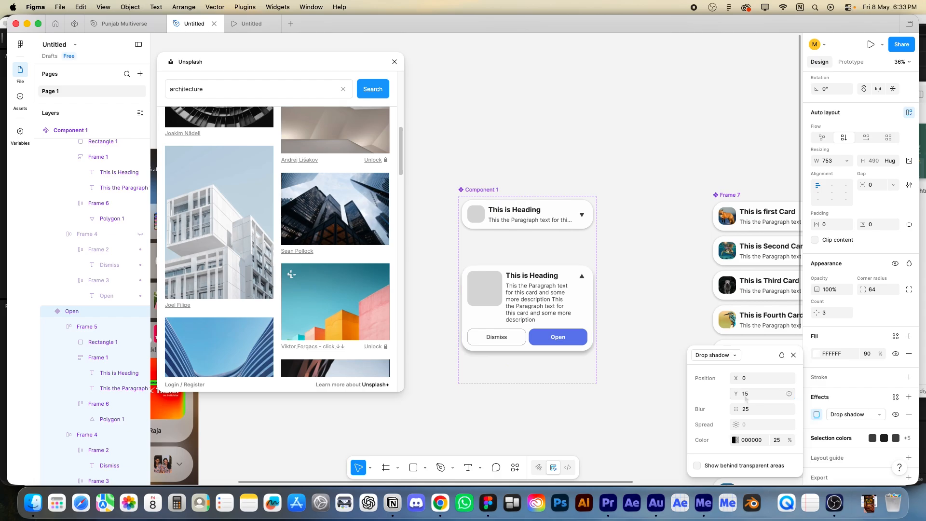
pyautogui.click(629, 291)
# Step: Examine the shadows of the Closed and Open variants and the card stack over the new background photo
pyautogui.press('z')
pyautogui.keyDown('alt'); pyautogui.click(619, 243); pyautogui.keyUp('alt')
pyautogui.moveTo(636, 263); pyautogui.dragTo(594, 221)
pyautogui.press('z')
pyautogui.moveTo(440, 141); pyautogui.dragTo(666, 348)
pyautogui.moveTo(509, 316); pyautogui.dragTo(681, 343)
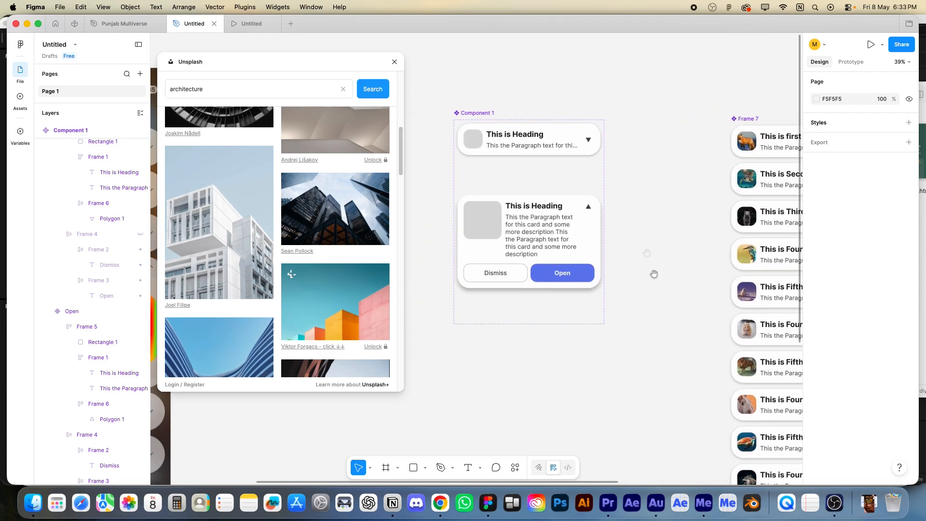
pyautogui.click(579, 145)
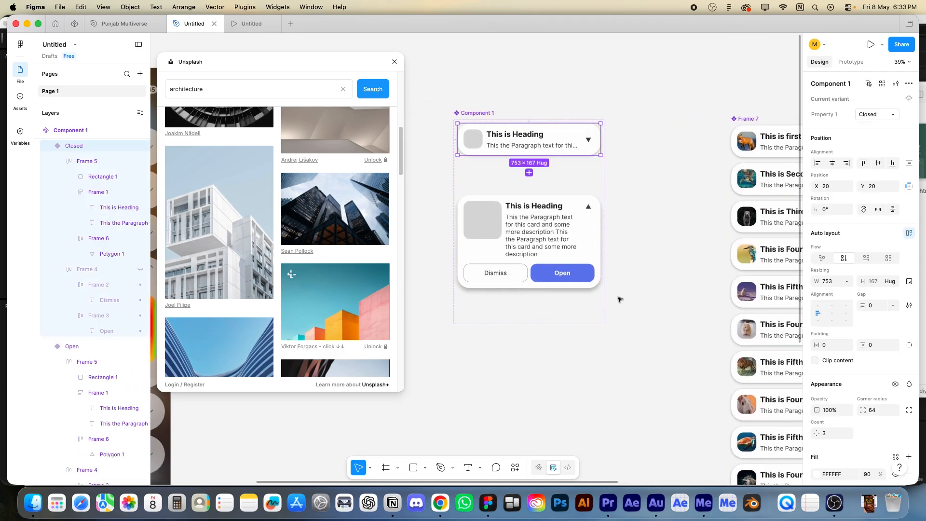
pyautogui.hscroll(10, 434, 262)
pyautogui.scroll(-5, 597, 275)
pyautogui.moveTo(730, 294); pyautogui.dragTo(655, 293)
pyautogui.moveTo(663, 118); pyautogui.dragTo(410, 327)
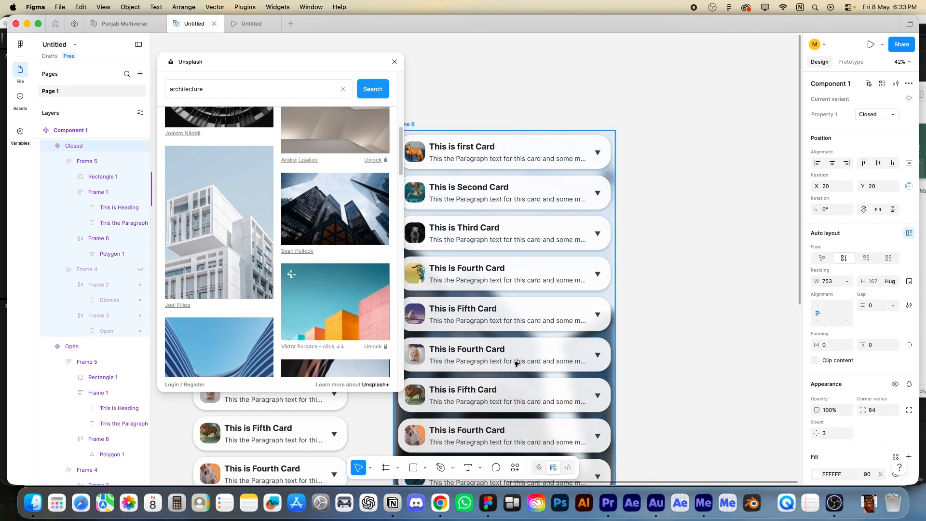
pyautogui.moveTo(512, 358); pyautogui.dragTo(619, 374)
# Step: Check the scroll overflow setting of the card container Frame 9 and how far it extends beyond Frame 8
pyautogui.click(515, 141)
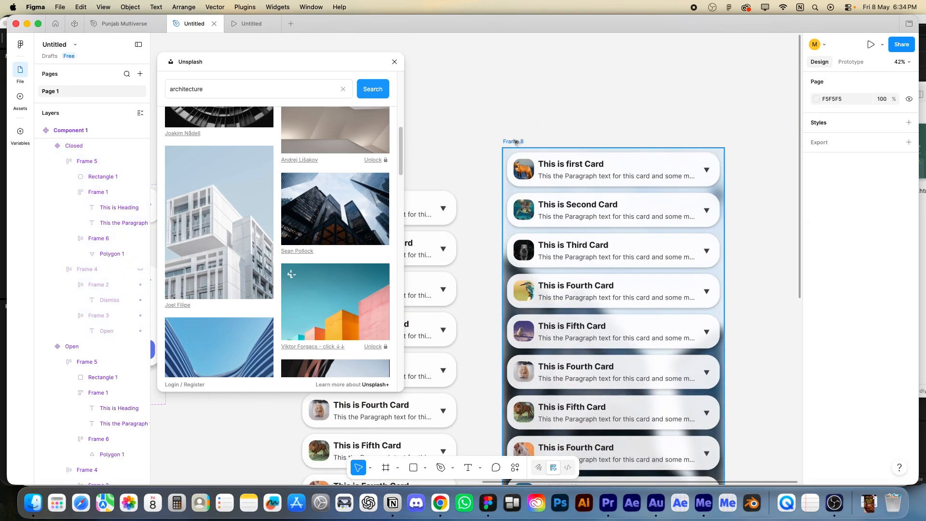
pyautogui.click(514, 141)
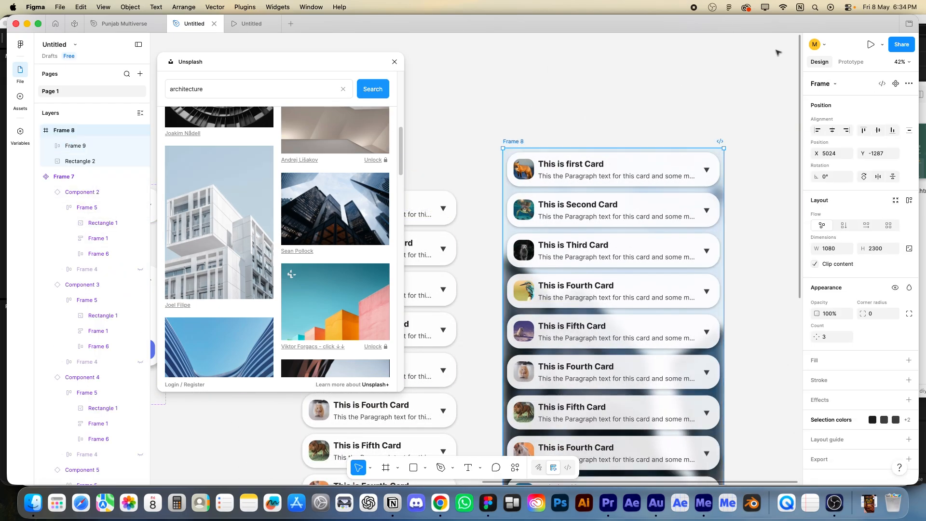
pyautogui.click(850, 62)
pyautogui.click(78, 147)
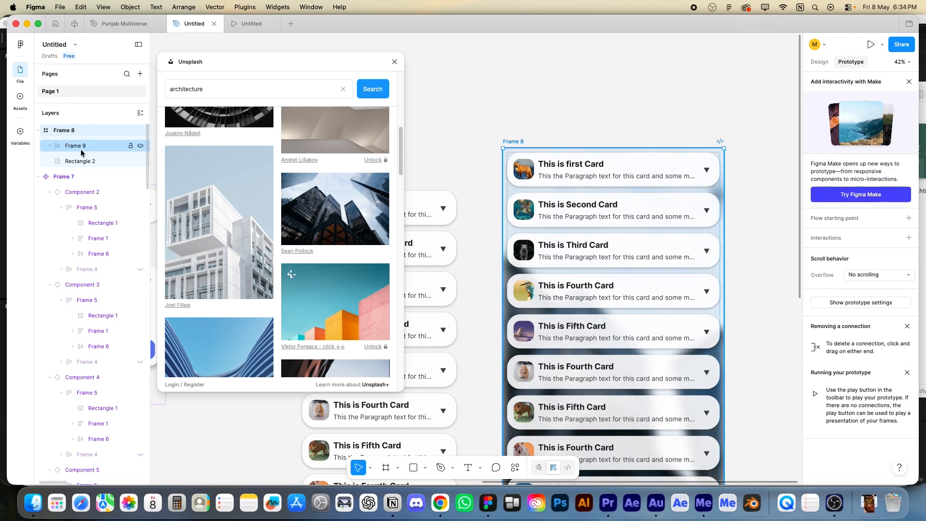
pyautogui.click(51, 146)
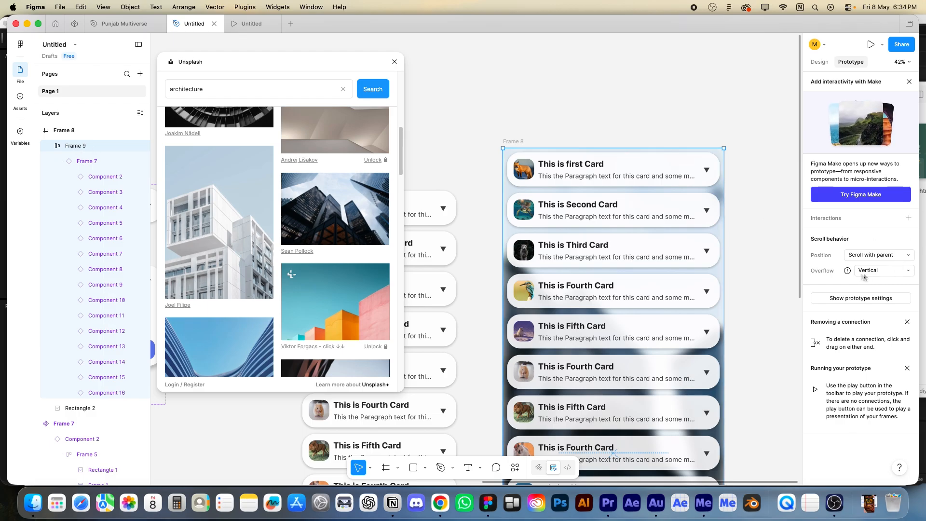
pyautogui.click(887, 271)
pyautogui.click(888, 274)
pyautogui.moveTo(847, 271)
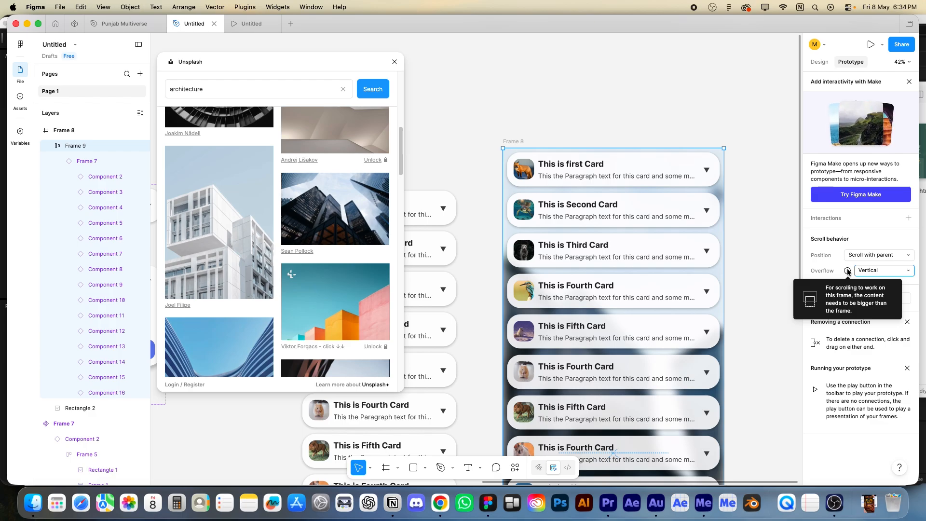
pyautogui.scroll(-5, 733, 252)
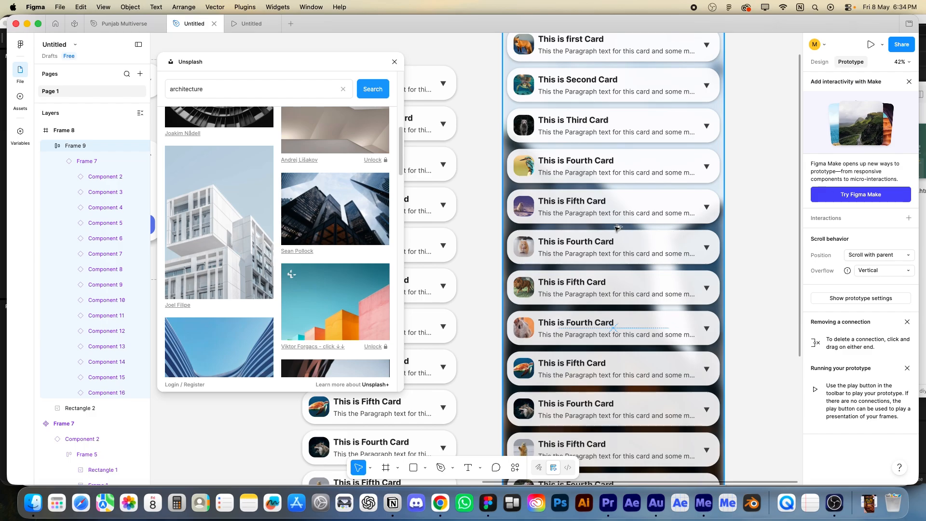
pyautogui.scroll(-5, 612, 228)
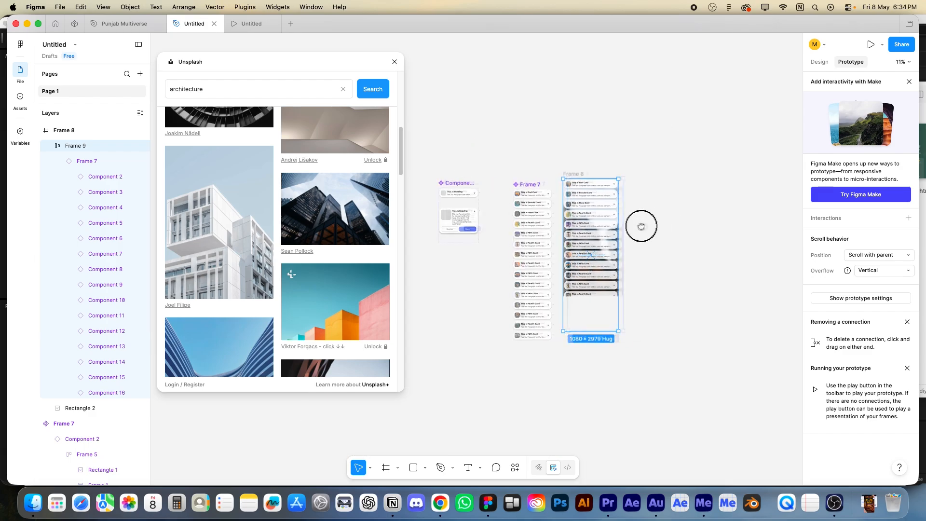
pyautogui.moveTo(515, 332); pyautogui.dragTo(581, 306)
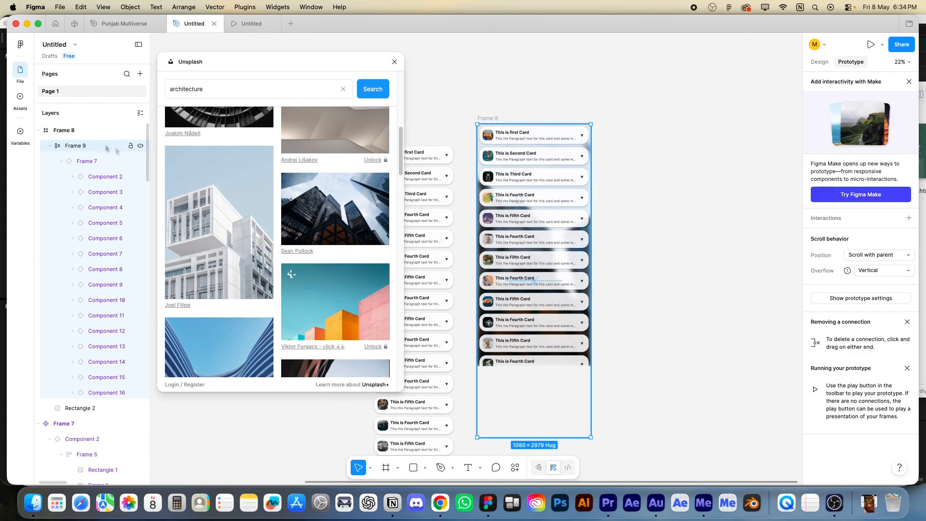
# Step: Give Frame 9 a fixed height of 2300 and align its contents to the top center
pyautogui.click(826, 63)
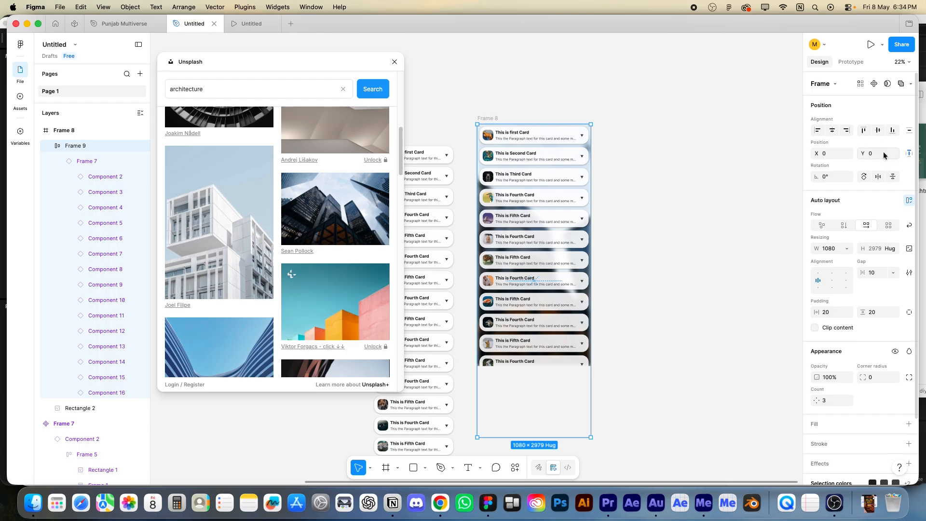
pyautogui.click(889, 250)
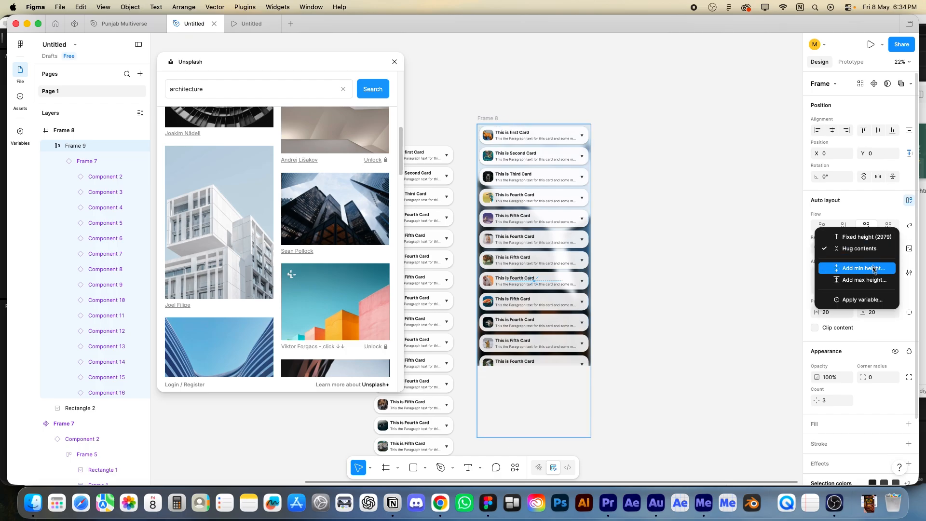
pyautogui.click(871, 237)
pyautogui.click(877, 252)
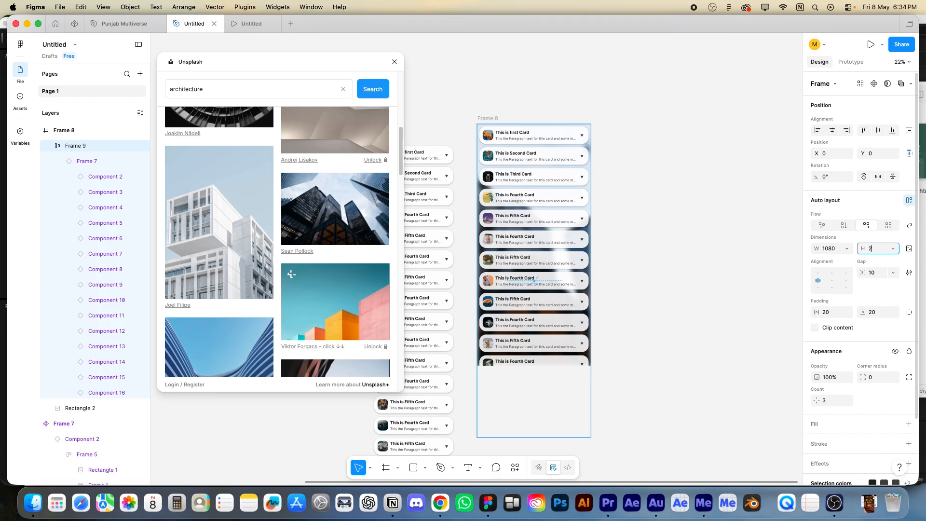
pyautogui.press('Return')
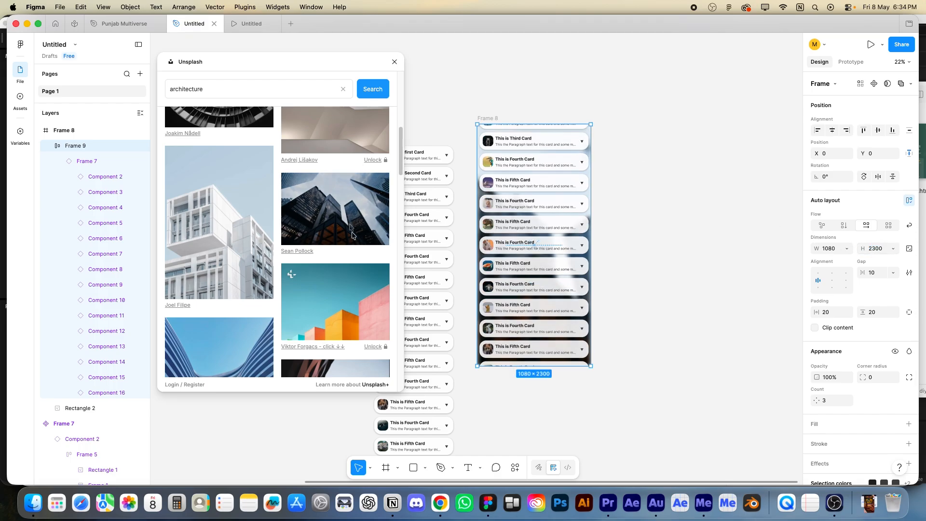
pyautogui.click(833, 275)
pyautogui.moveTo(243, 28)
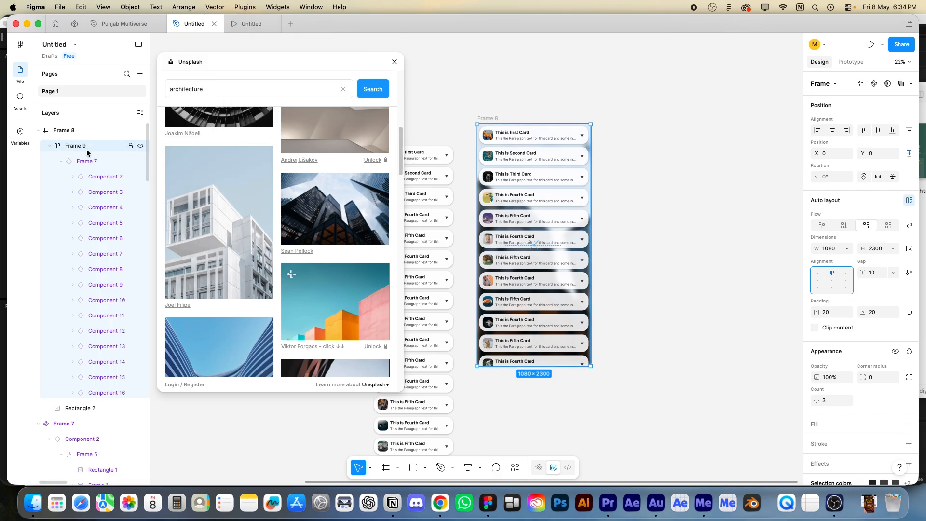
# Step: Wrap Frame 9 in a new frame and ungroup Frame 9 so the card stack sits directly inside the new frame
pyautogui.press('super+alt+g')
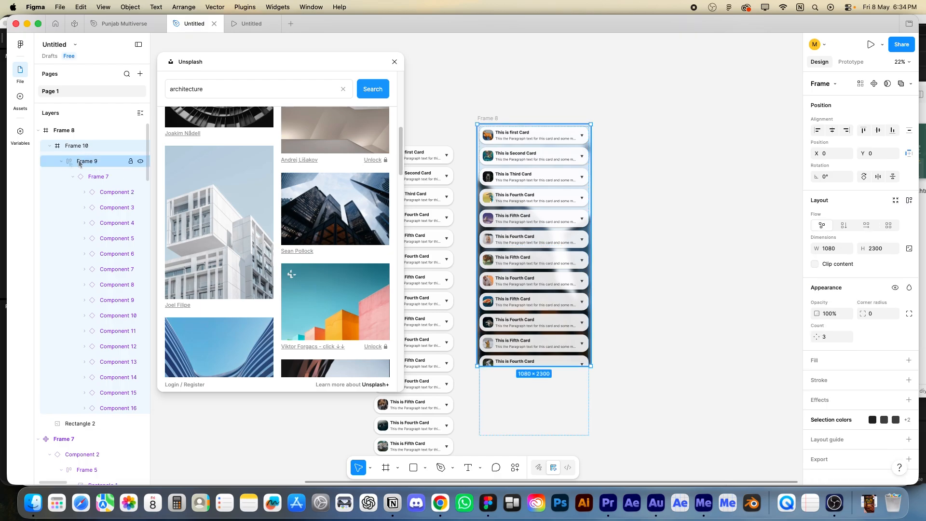
pyautogui.click(61, 162)
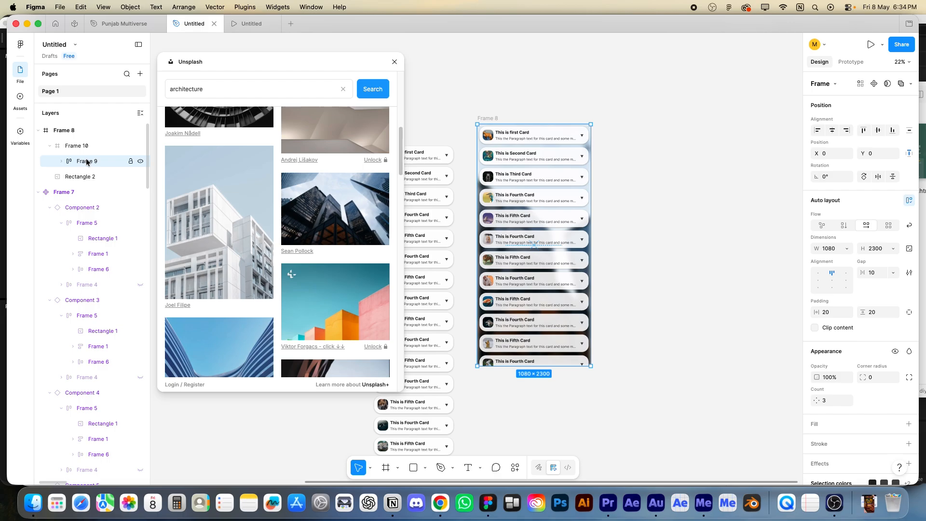
pyautogui.press('shift+super+g')
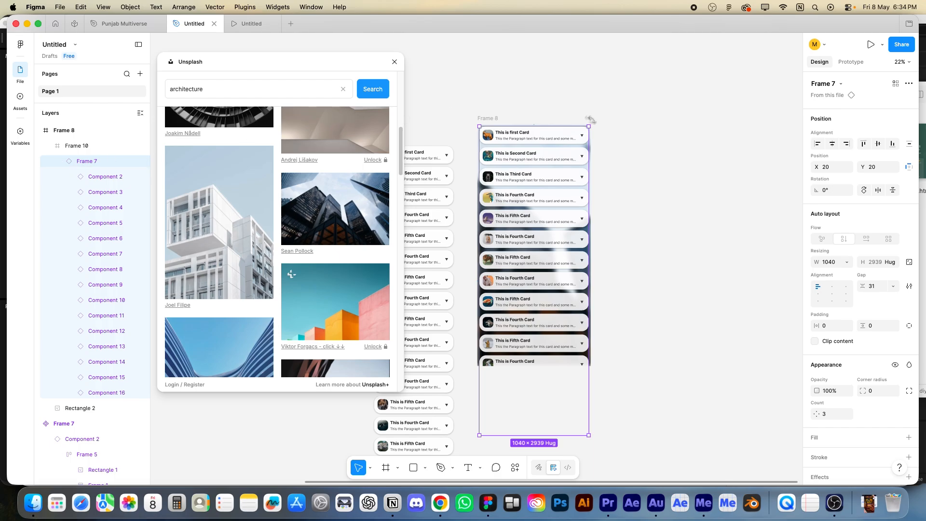
# Step: Set the scroll overflow of Frame 10, the frame holding the card stack, to Vertical
pyautogui.click(93, 146)
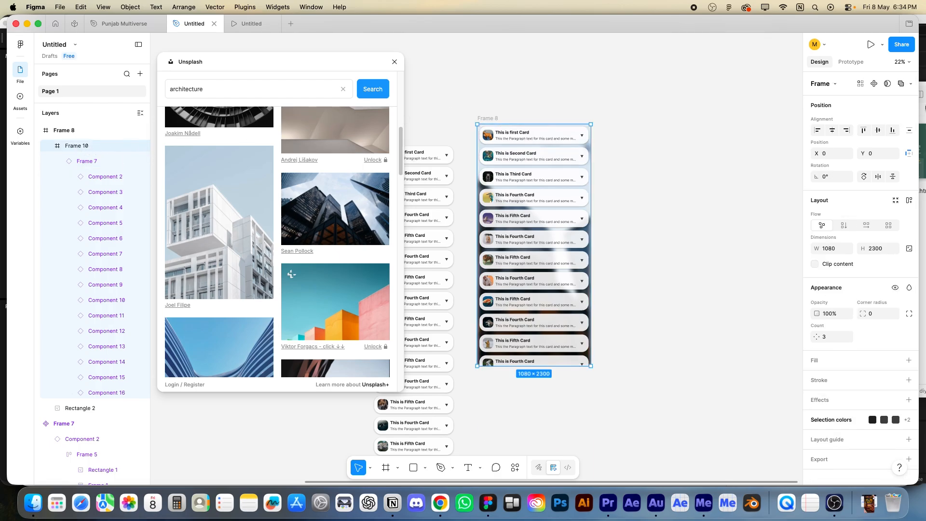
pyautogui.click(858, 64)
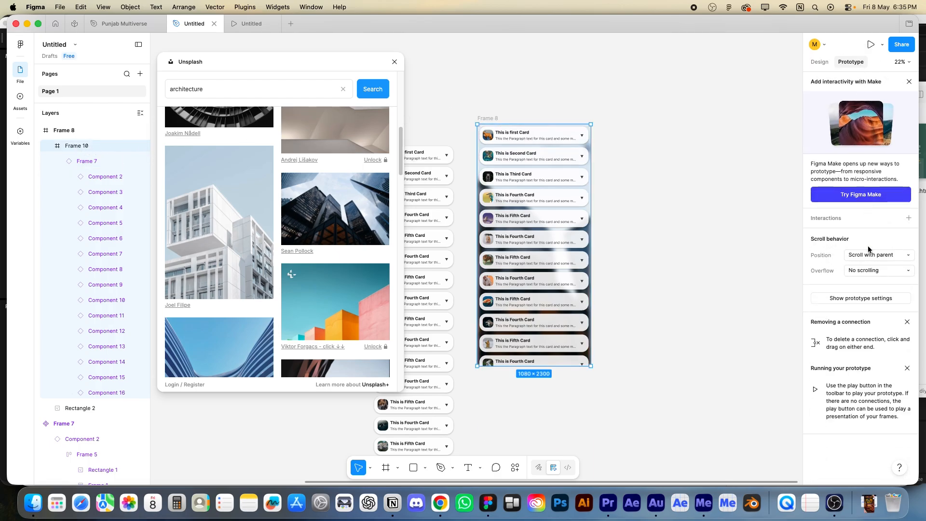
pyautogui.click(867, 271)
pyautogui.click(875, 293)
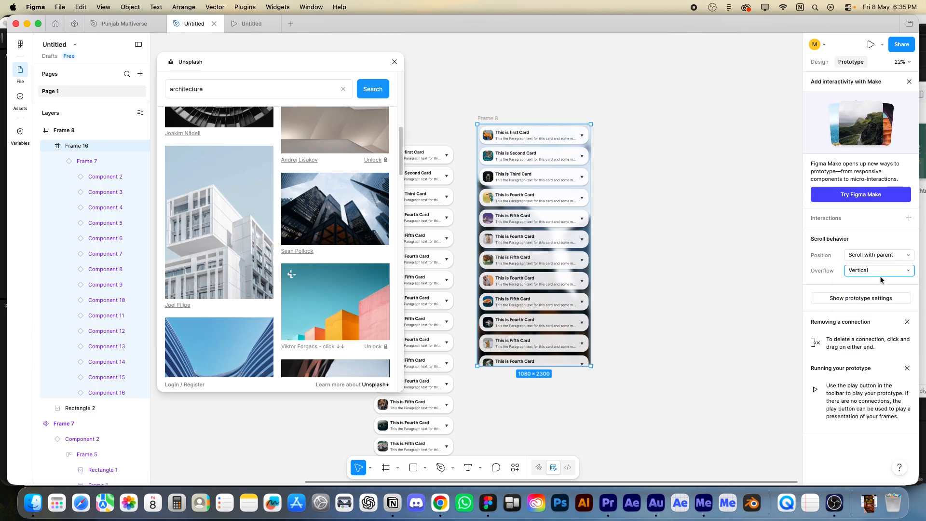
pyautogui.click(820, 62)
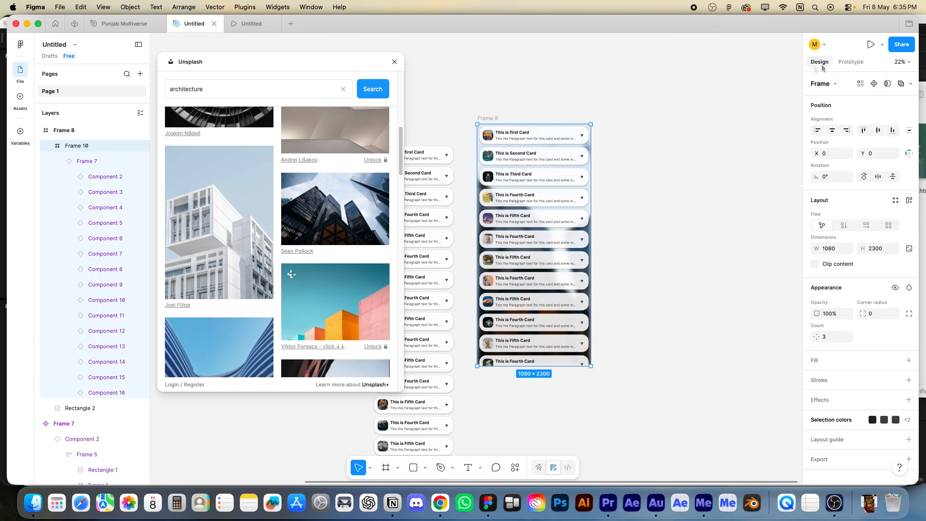
# Step: Preview the prototype and scroll the card stack to its end and back over the blurred background
pyautogui.click(247, 25)
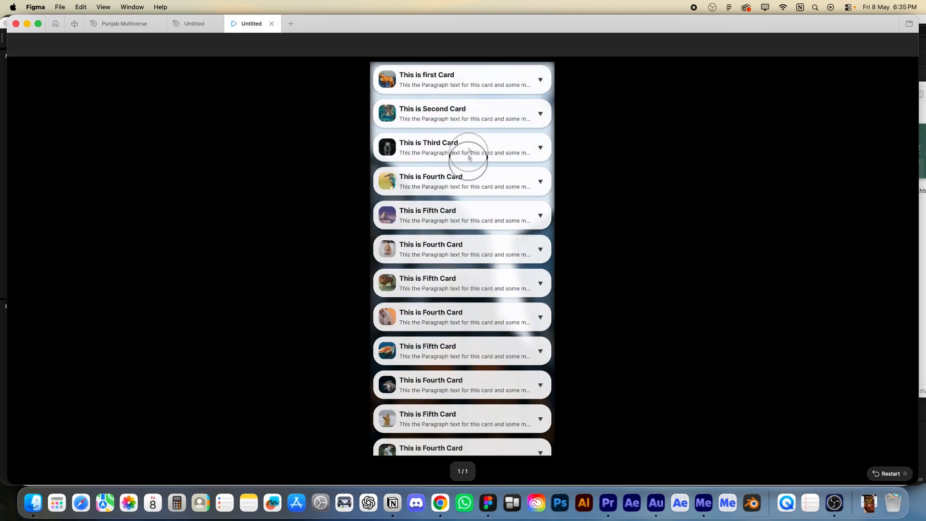
pyautogui.scroll(-5, 480, 123)
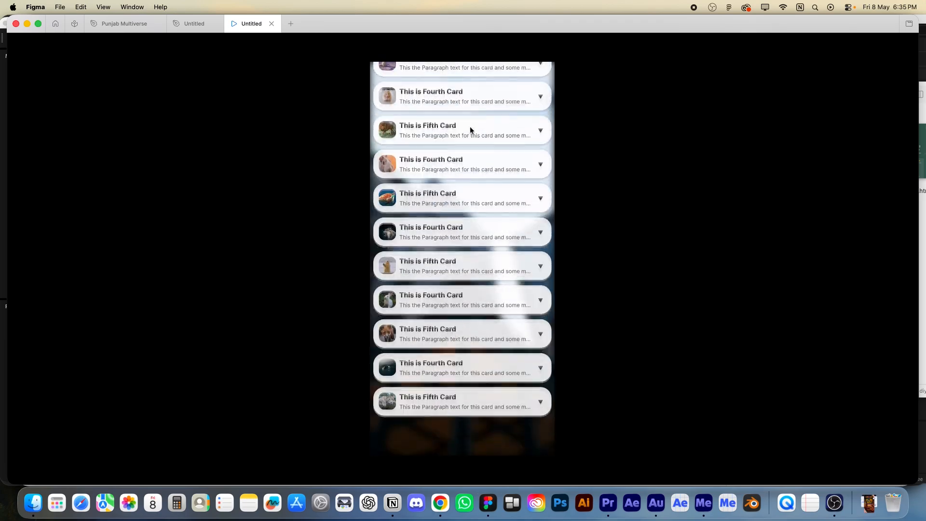
pyautogui.scroll(5, 478, 141)
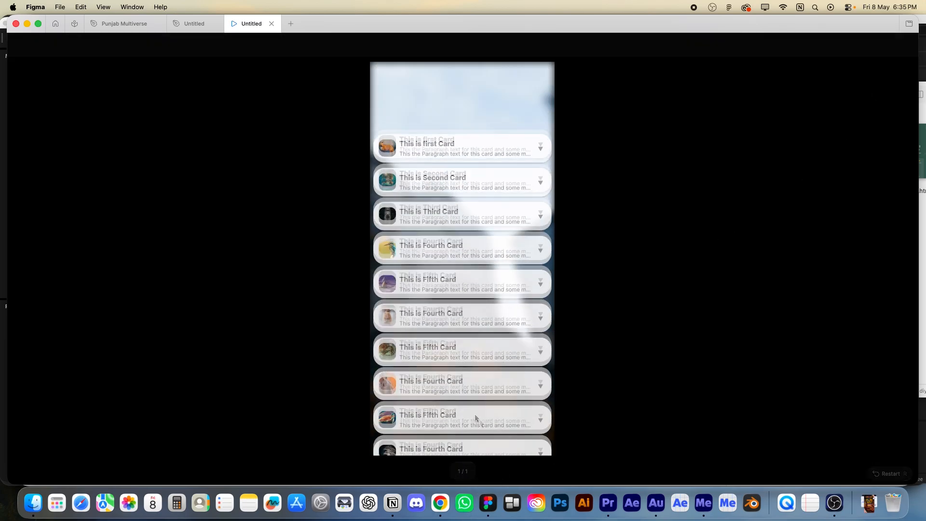
# Step: Test the first, second and third cards in the prototype by expanding all three and collapsing them again
pyautogui.click(540, 81)
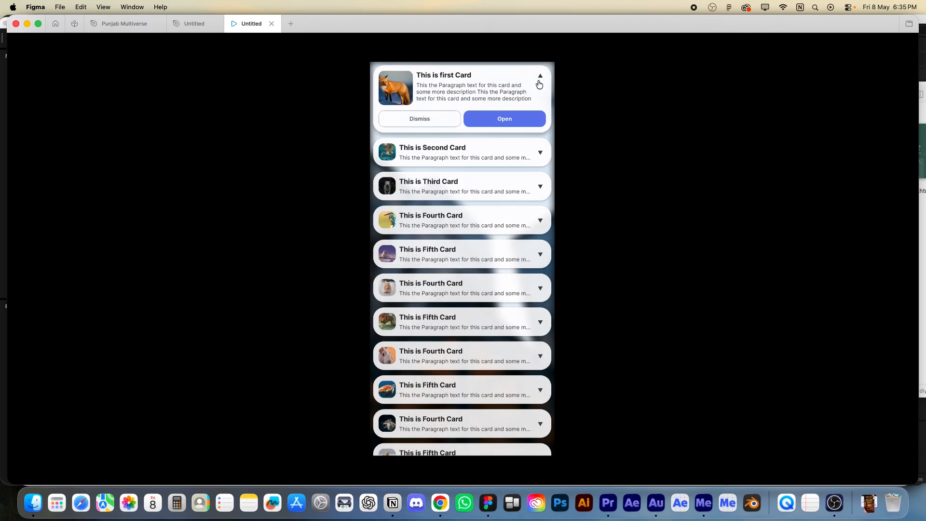
pyautogui.click(540, 162)
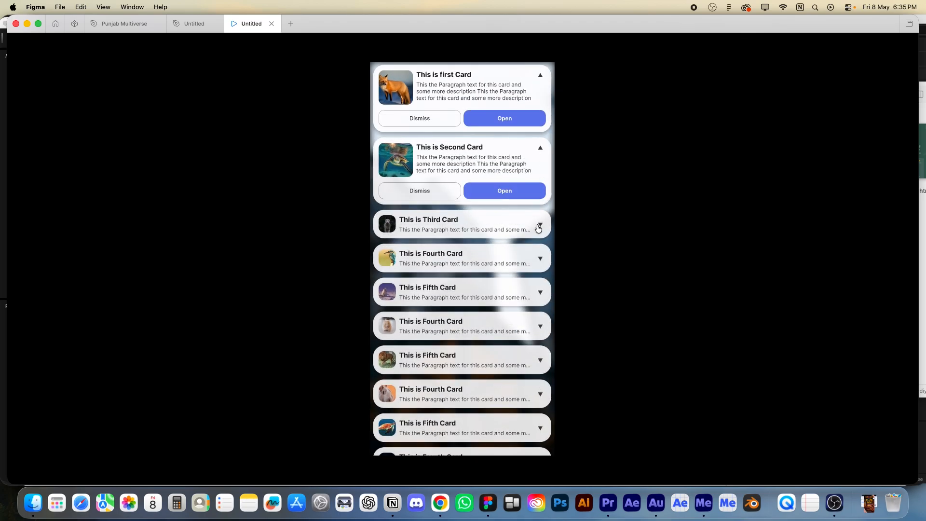
pyautogui.click(539, 227)
pyautogui.click(541, 148)
pyautogui.click(539, 76)
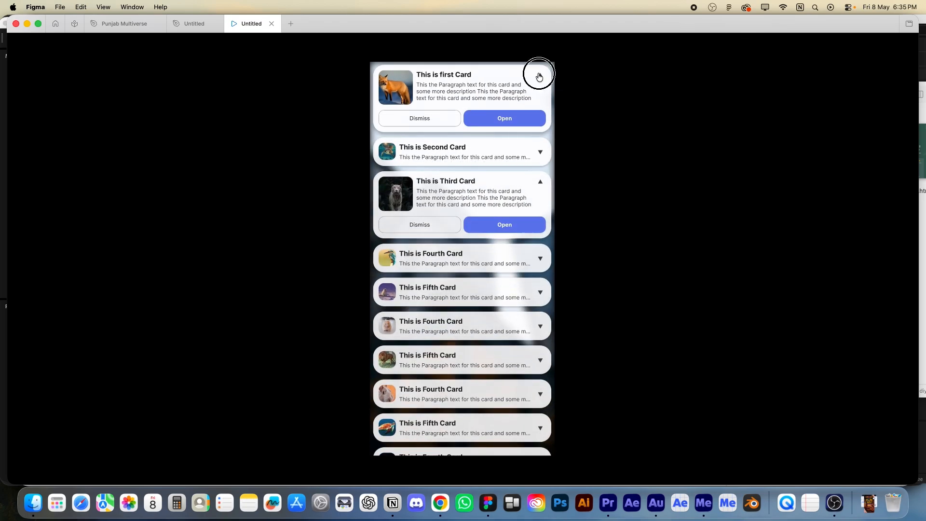
pyautogui.click(539, 146)
# Step: Test the fourth through seventh cards in the prototype by expanding and collapsing them, toggling the sixth card repeatedly
pyautogui.click(540, 179)
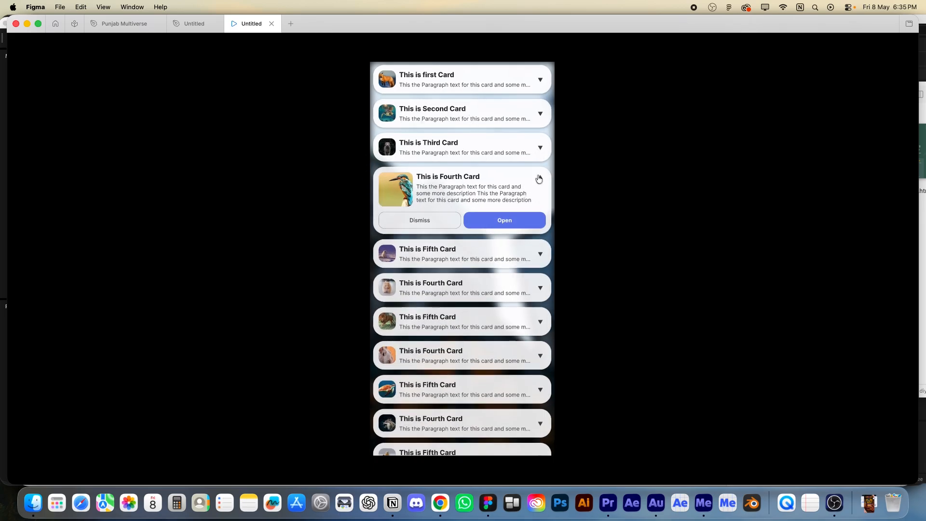
pyautogui.click(538, 179)
pyautogui.click(541, 218)
pyautogui.click(540, 213)
pyautogui.click(540, 249)
pyautogui.click(539, 248)
pyautogui.click(540, 248)
pyautogui.click(539, 248)
pyautogui.click(540, 248)
pyautogui.click(540, 323)
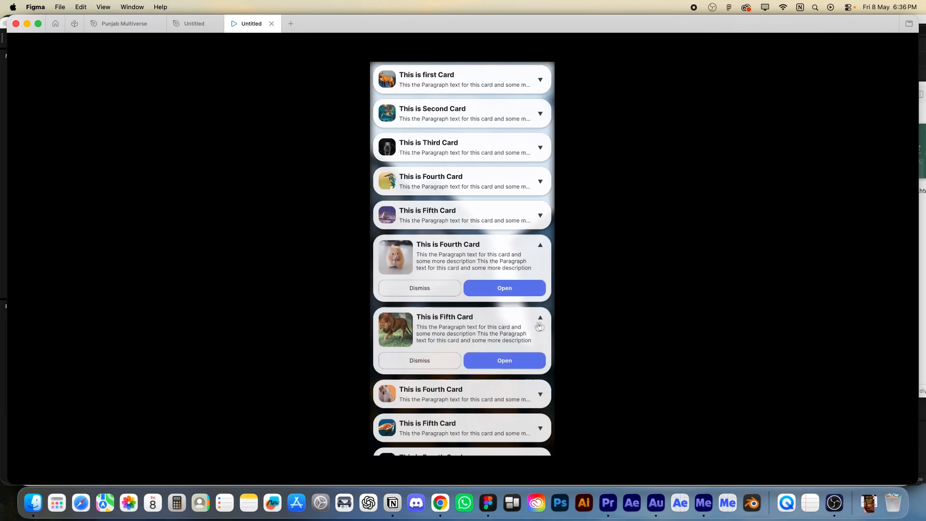
pyautogui.click(539, 320)
pyautogui.click(539, 244)
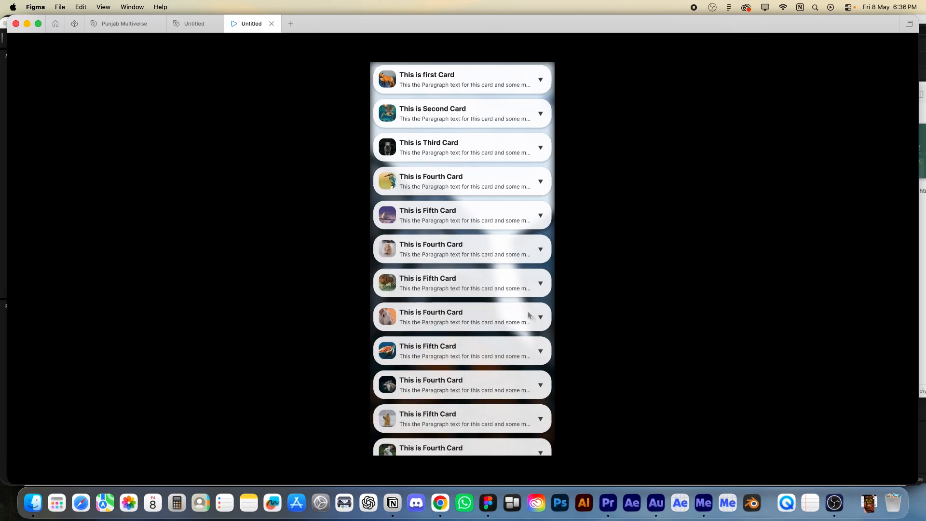
# Step: Expand the eighth and ninth cards while scrolling the stack, collapse both and return to the first card
pyautogui.click(540, 317)
pyautogui.scroll(-2, 519, 338)
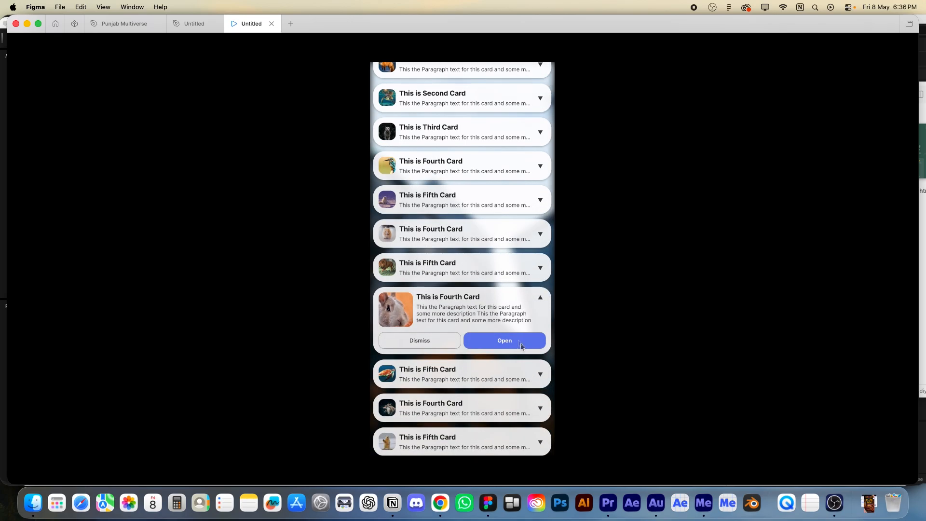
pyautogui.click(541, 376)
pyautogui.scroll(-5, 484, 338)
pyautogui.click(541, 330)
pyautogui.click(538, 254)
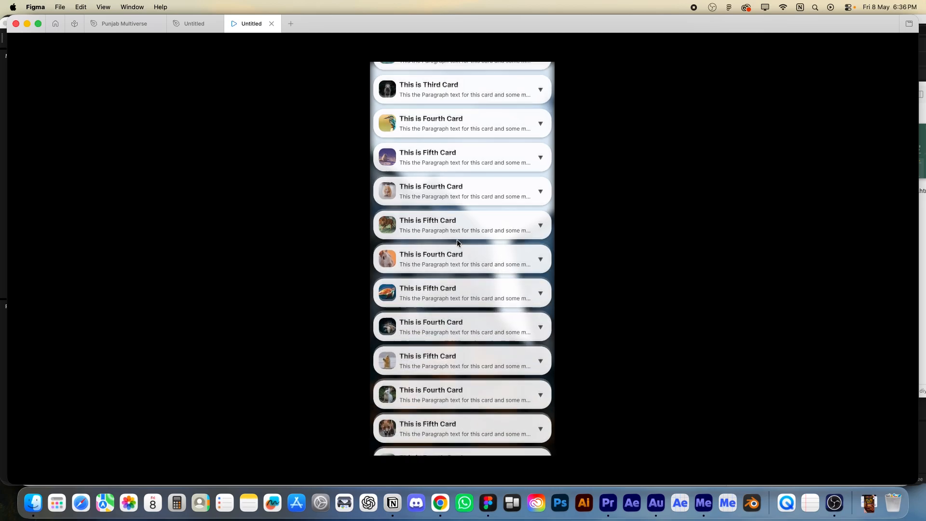
pyautogui.scroll(5, 541, 145)
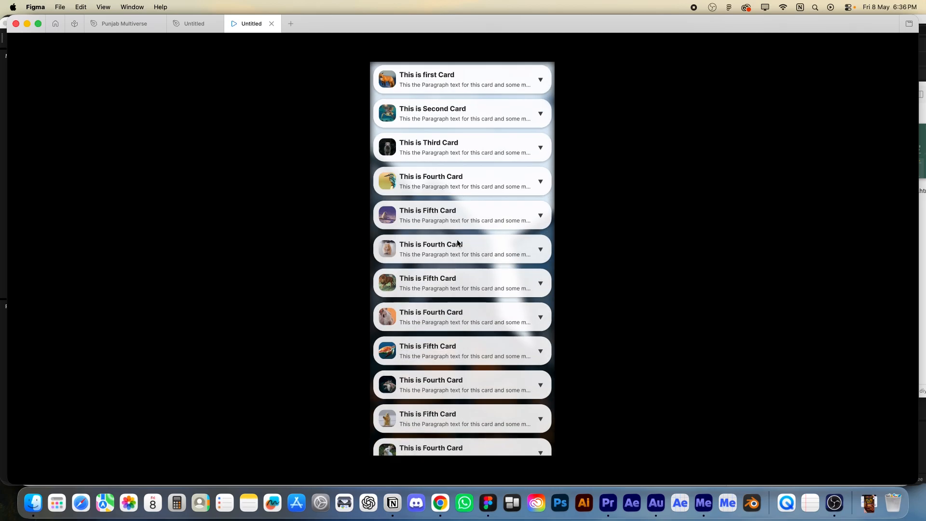
# Step: Expand and collapse the second card and the first card to check their open and close animation
pyautogui.click(541, 116)
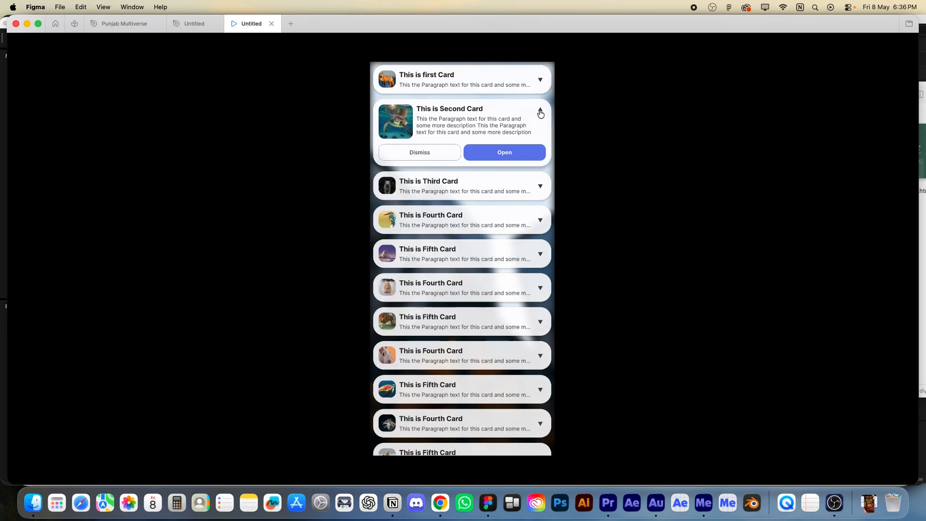
pyautogui.click(541, 113)
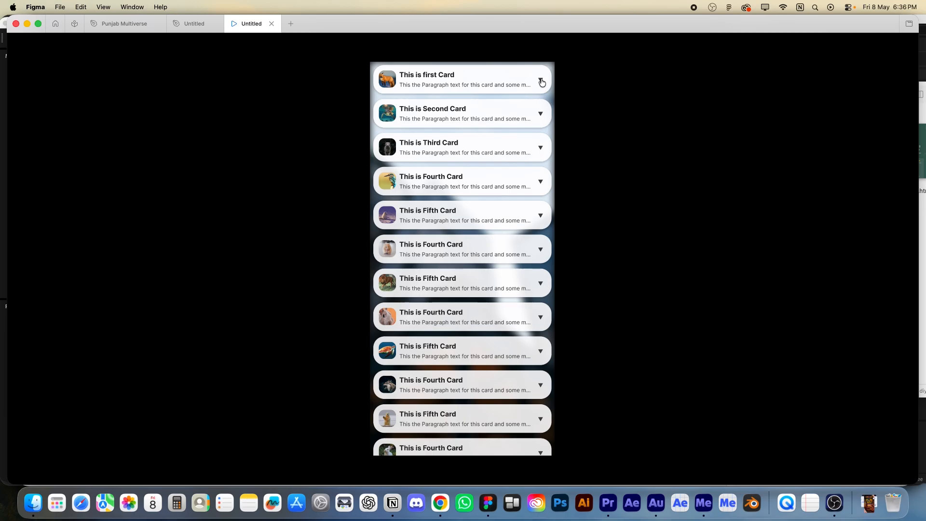
pyautogui.click(541, 81)
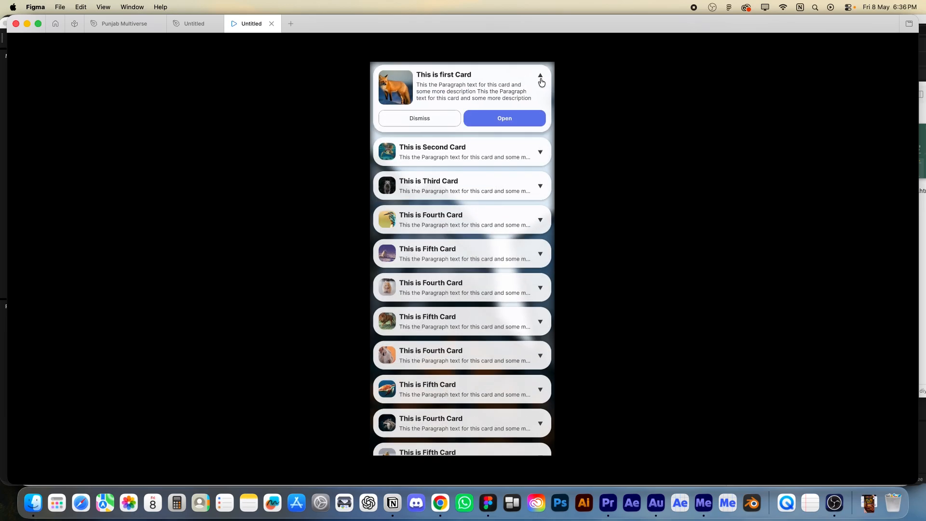
pyautogui.click(542, 78)
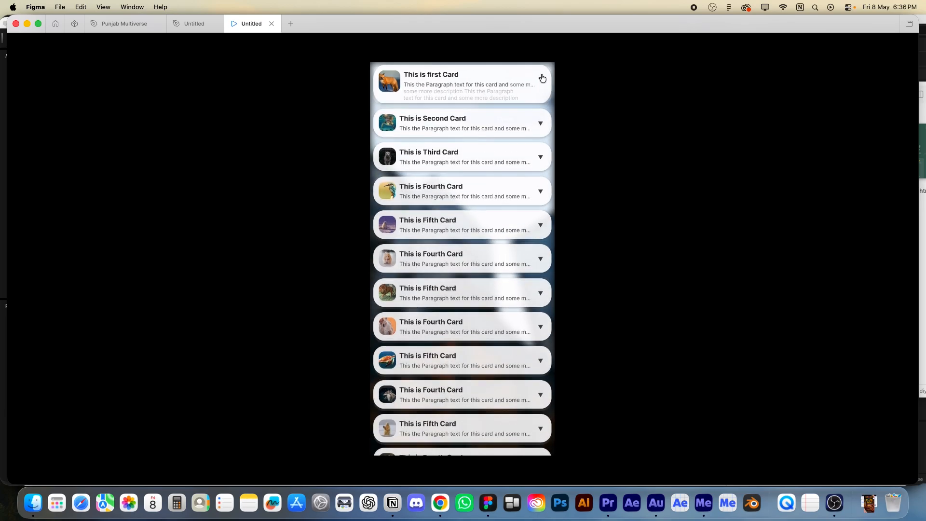